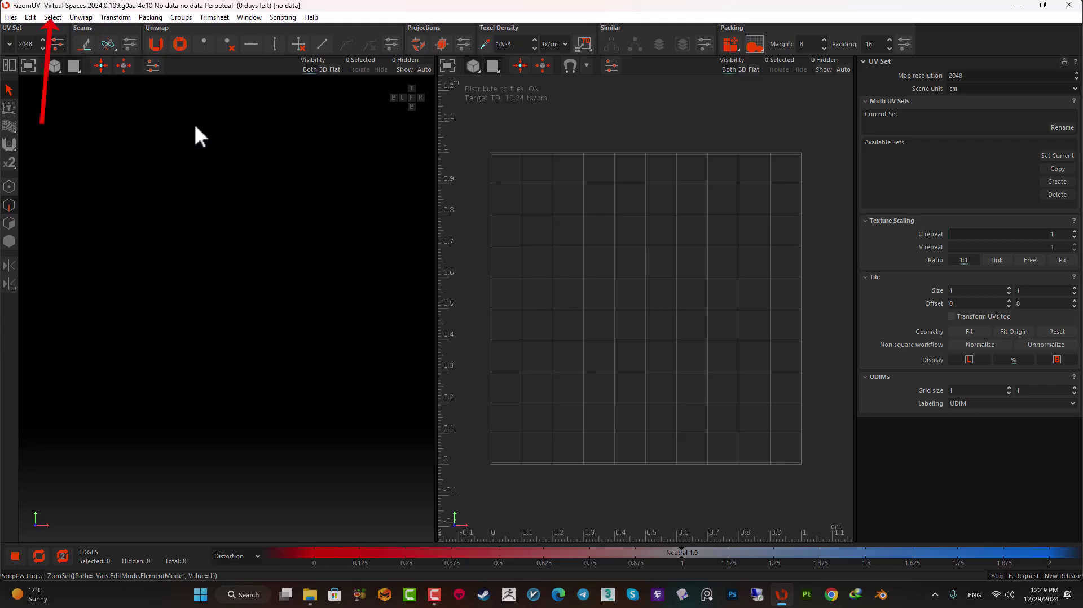
- Load the scifi shop.fbx model with its existing UVs and bring the whole building into view
click(310, 604)
drag(481, 119, 256, 242)
middle_drag(256, 242, 362, 333)
alt+drag(362, 334, 3, 293)
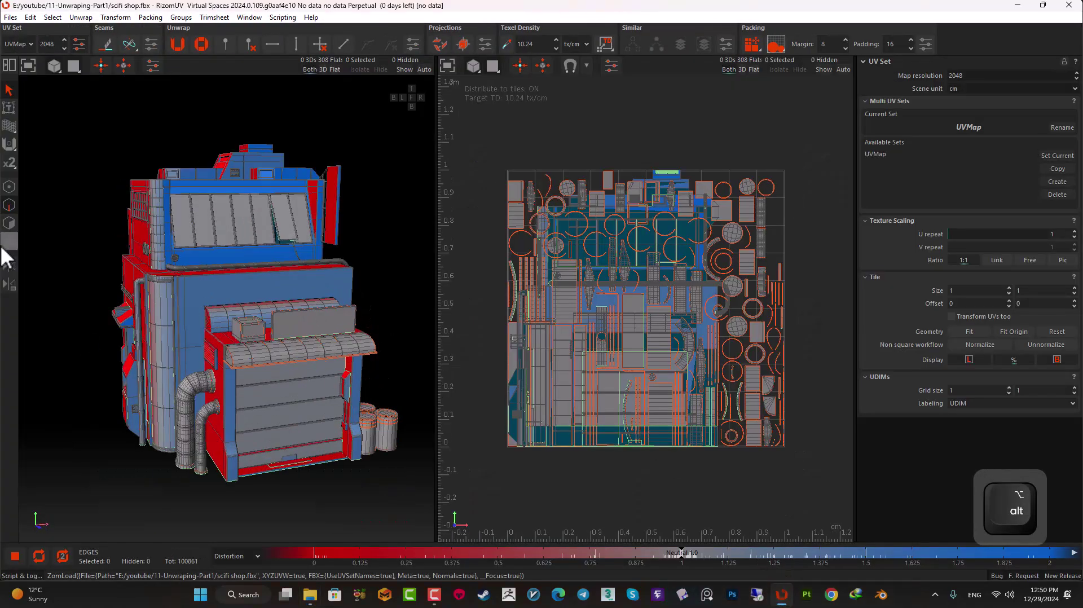
- Switch to island selection and isolate the storefront frame surrounding the front shutter
click(4, 247)
scroll(333, 394, up, 2)
alt+drag(285, 413, 314, 359)
scroll(323, 395, up, 4)
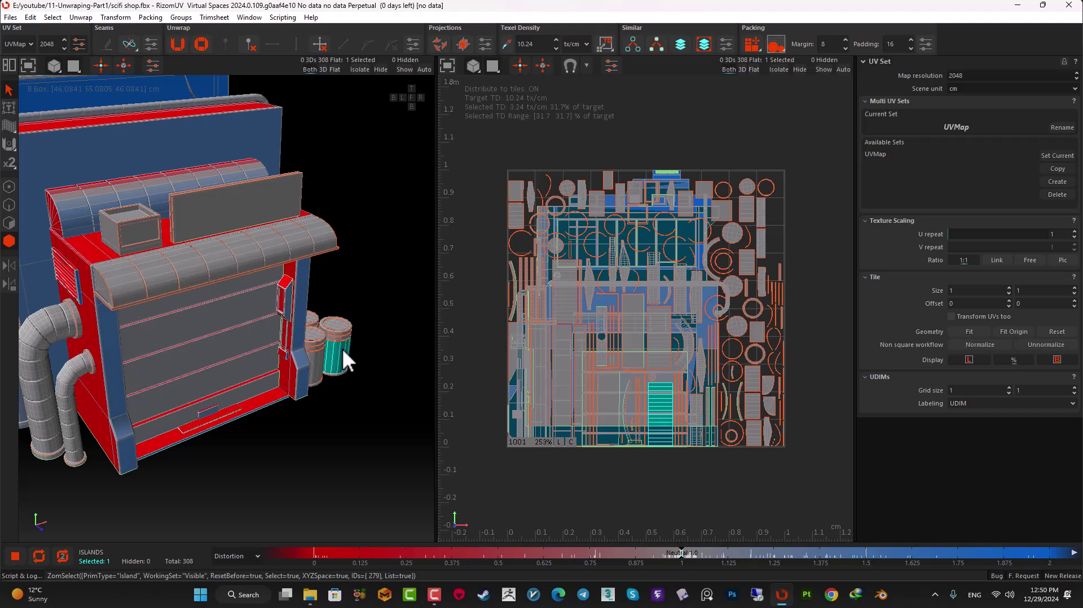
alt+drag(369, 409, 299, 389)
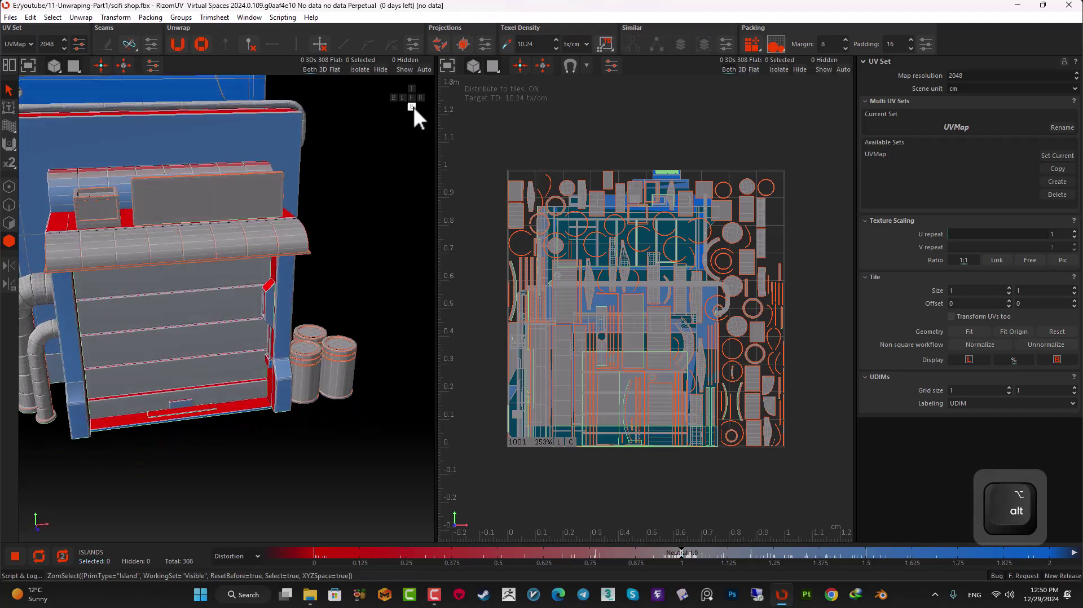
alt+drag(223, 370, 225, 374)
click(224, 371)
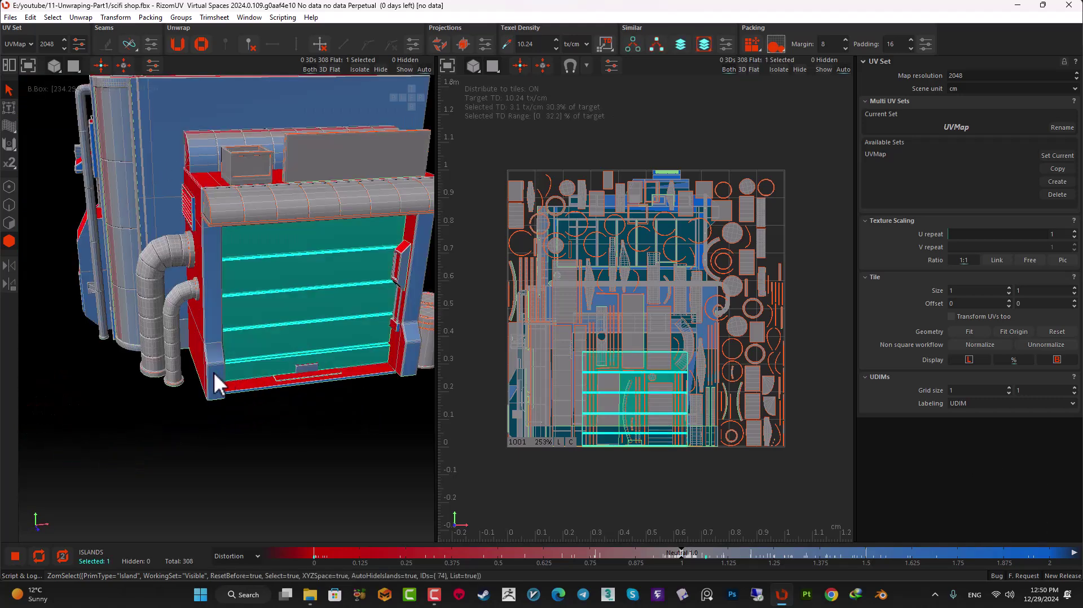
mouse_move(211, 329)
alt+mouse_down()
mouse_move(259, 315)
mouse_move(228, 336)
alt+mouse_up()
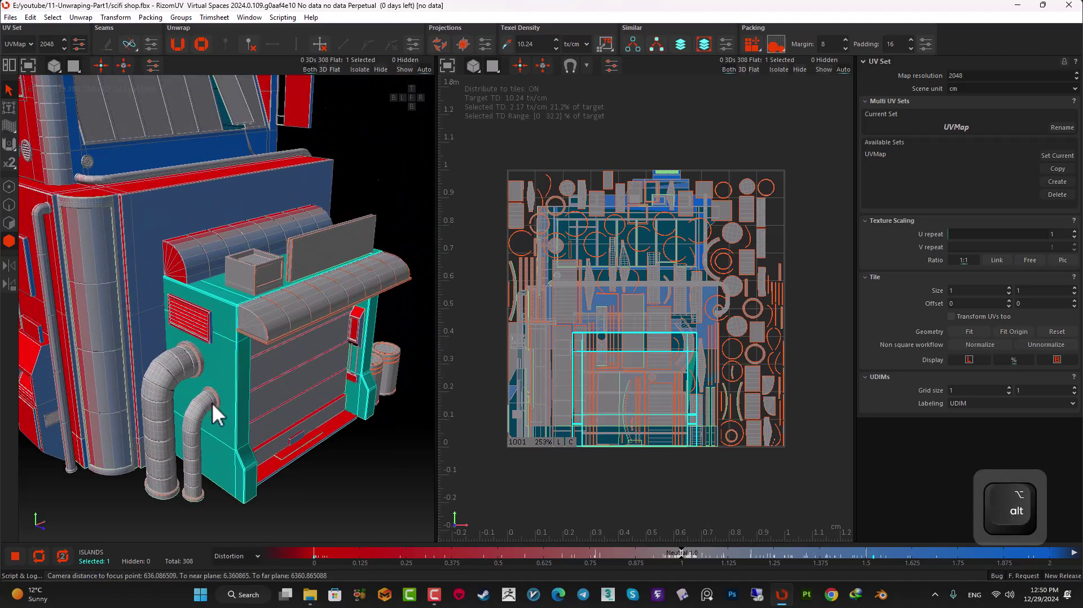
alt+scroll(213, 403, up, 3)
alt+drag(290, 417, 240, 315)
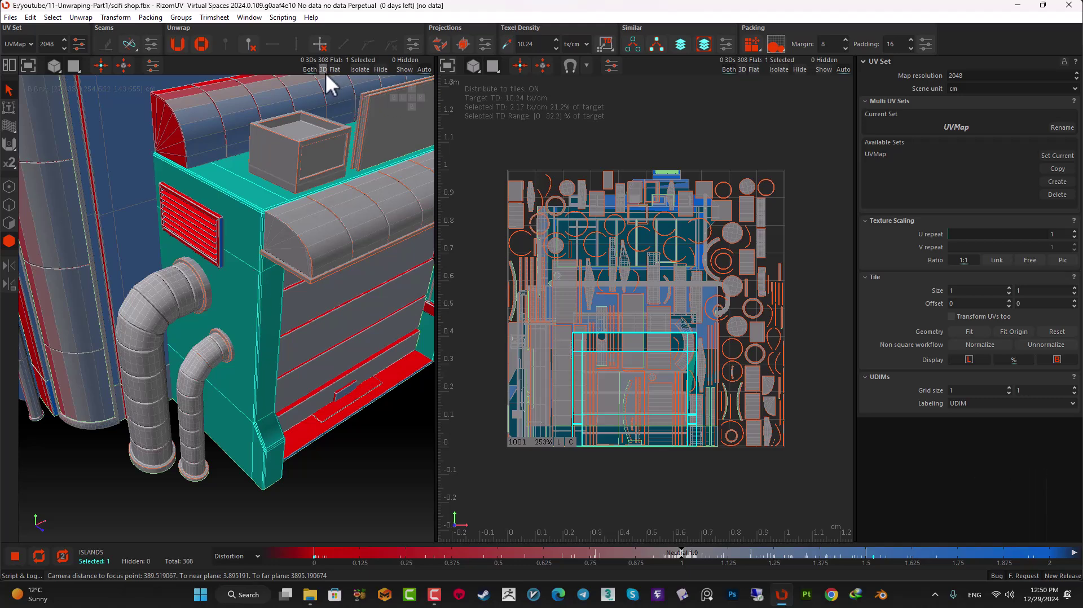
click(361, 73)
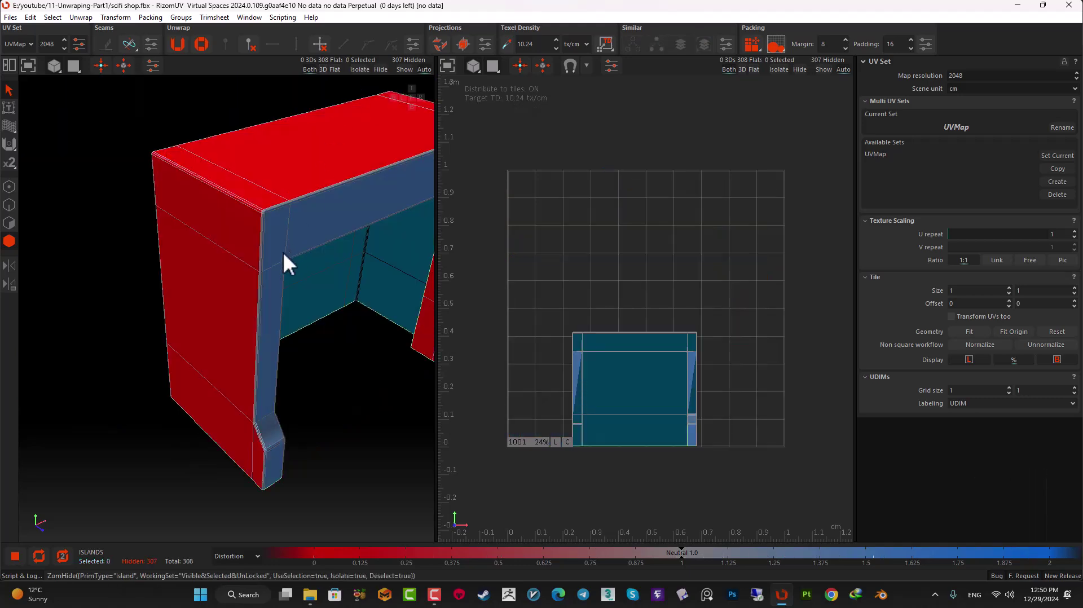
- Switch to edge selection and select the edge loops along the frame's upper corners and outer sides as seams
click(9, 204)
scroll(290, 215, up, 5)
double_click(314, 227)
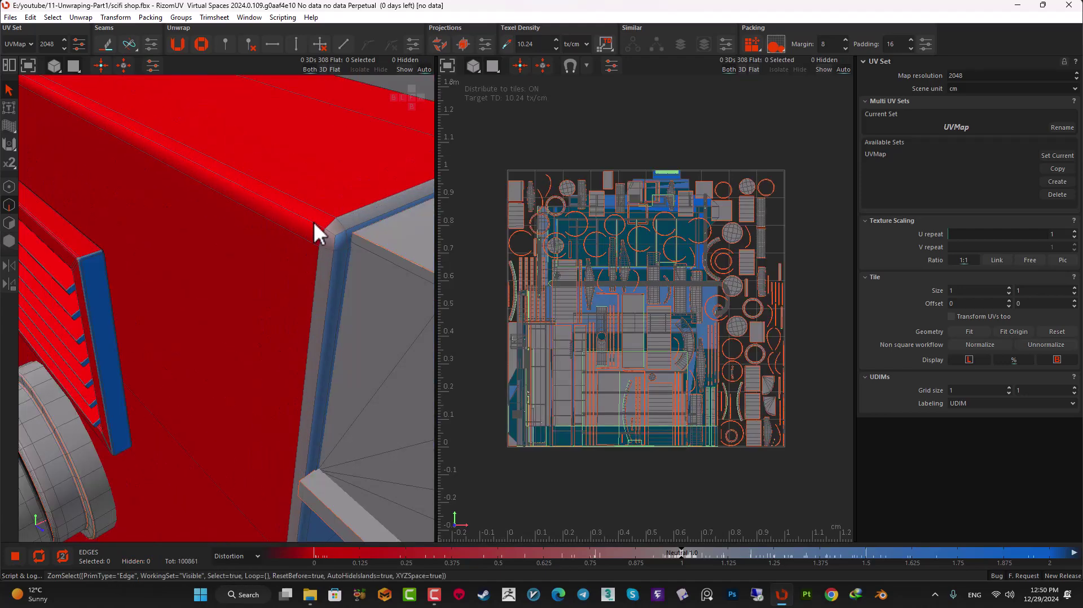
ctrl+double_click(338, 231)
ctrl+double_click(336, 242)
scroll(292, 247, down, 10)
alt+drag(292, 247, 205, 261)
scroll(205, 260, up, 4)
scroll(204, 260, up, 5)
ctrl+double_click(135, 282)
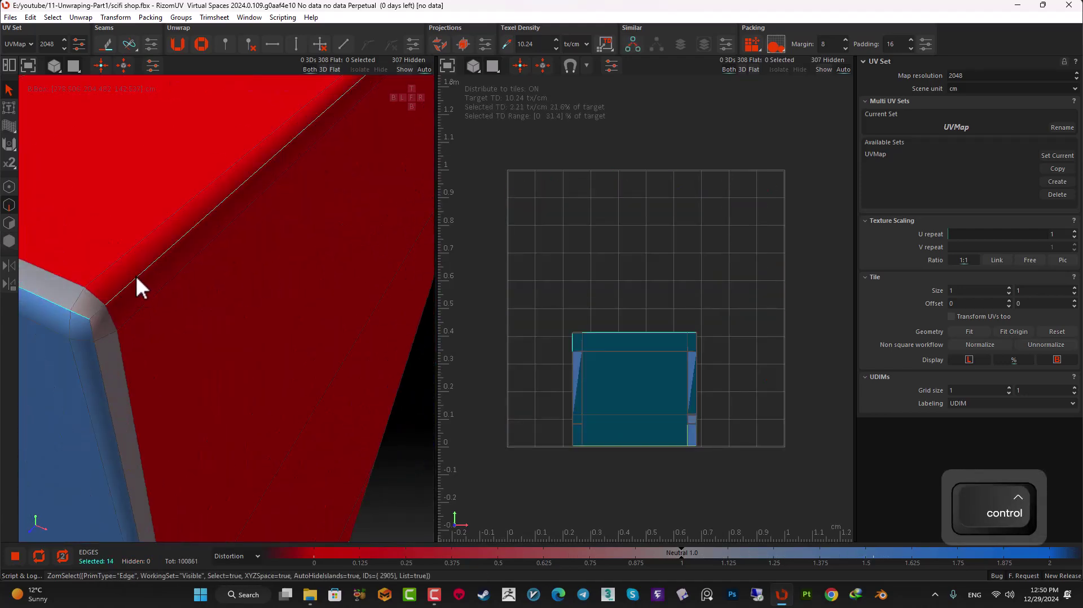
ctrl+double_click(96, 330)
- Add the edges around the bend of the frame's first leg to the seam selection
scroll(169, 322, down, 8)
alt+middle_drag(189, 314, 277, 170)
scroll(282, 248, up, 9)
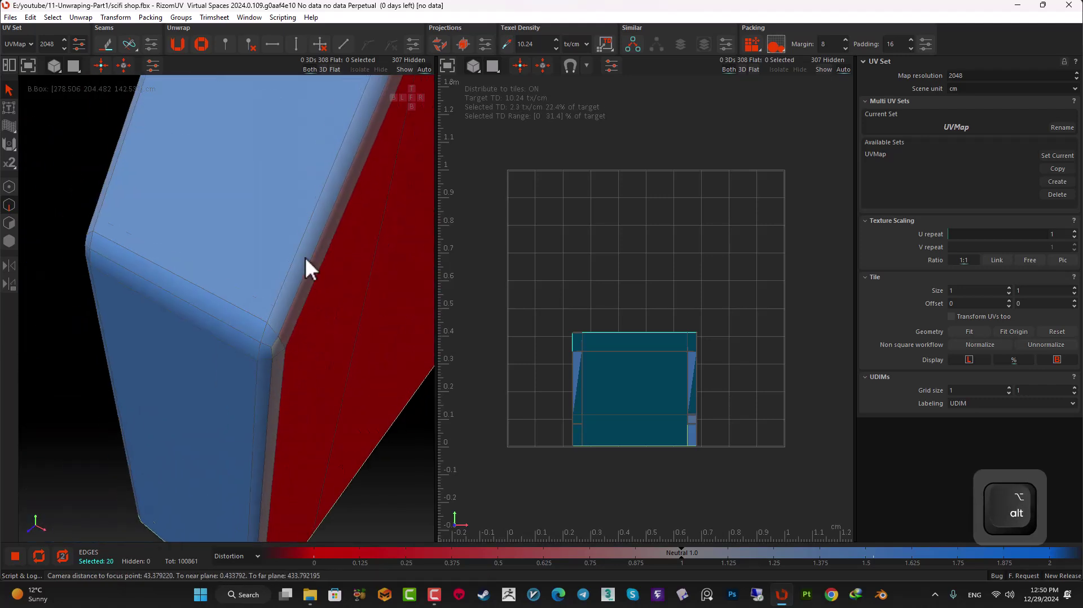
ctrl+click(319, 237)
ctrl+click(272, 354)
alt+drag(270, 354, 221, 251)
ctrl+click(320, 378)
ctrl+click(308, 412)
scroll(316, 382, down, 5)
alt+drag(316, 383, 252, 328)
scroll(155, 348, down, 4)
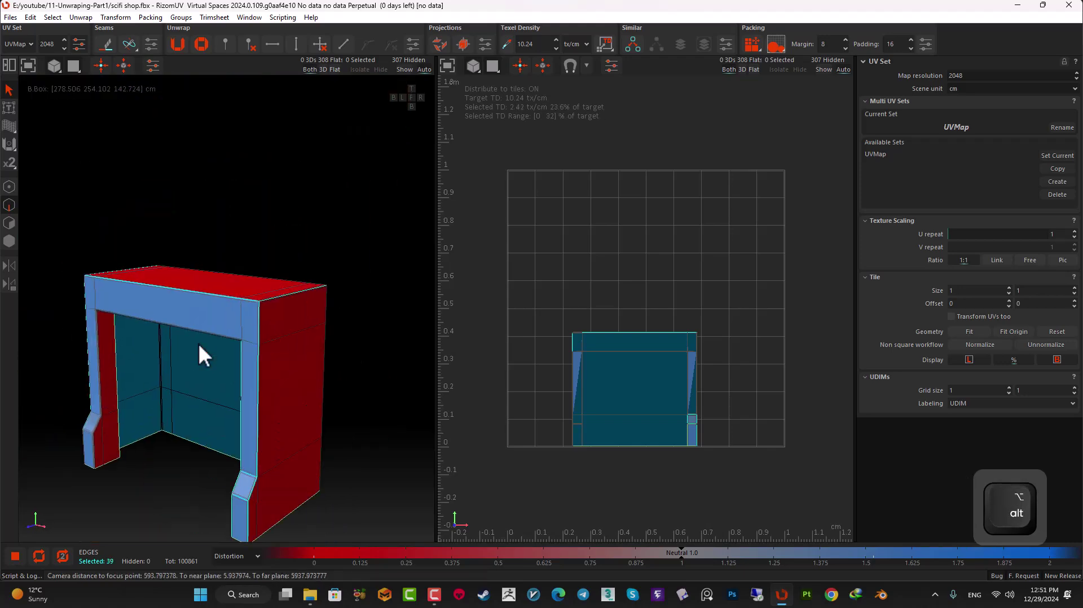
- Add the edges around the bend of the frame's opposite leg to the seam selection
scroll(252, 327, up, 10)
ctrl+click(251, 264)
ctrl+click(233, 252)
alt+drag(232, 252, 226, 353)
ctrl+click(106, 331)
ctrl+click(171, 369)
key(ctrl+z)
ctrl+click(175, 364)
ctrl+click(270, 386)
- Add the remaining edges on the frame's legs and inner corners to complete the seam selection
alt+drag(270, 386, 290, 304)
scroll(263, 353, up, 5)
ctrl+click(241, 362)
scroll(246, 347, down, 10)
scroll(269, 211, up, 6)
ctrl+click(269, 212)
scroll(262, 254, down, 5)
ctrl+click(256, 310)
scroll(255, 310, down, 7)
alt+drag(198, 344, 231, 347)
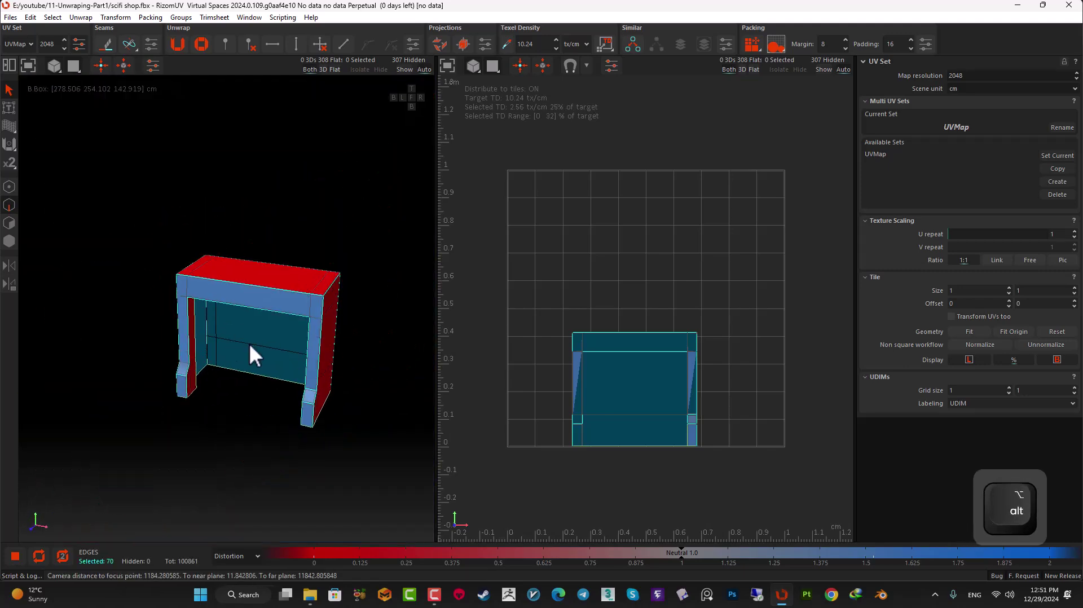
- Cut the storefront frame along the selected edges and unfold all the resulting islands
key(c)
drag(73, 162, 251, 304)
key(u)
- Select the long threshold strip below the shutter and isolate it
click(293, 450)
scroll(290, 362, up, 4)
scroll(203, 361, up, 5)
click(170, 433)
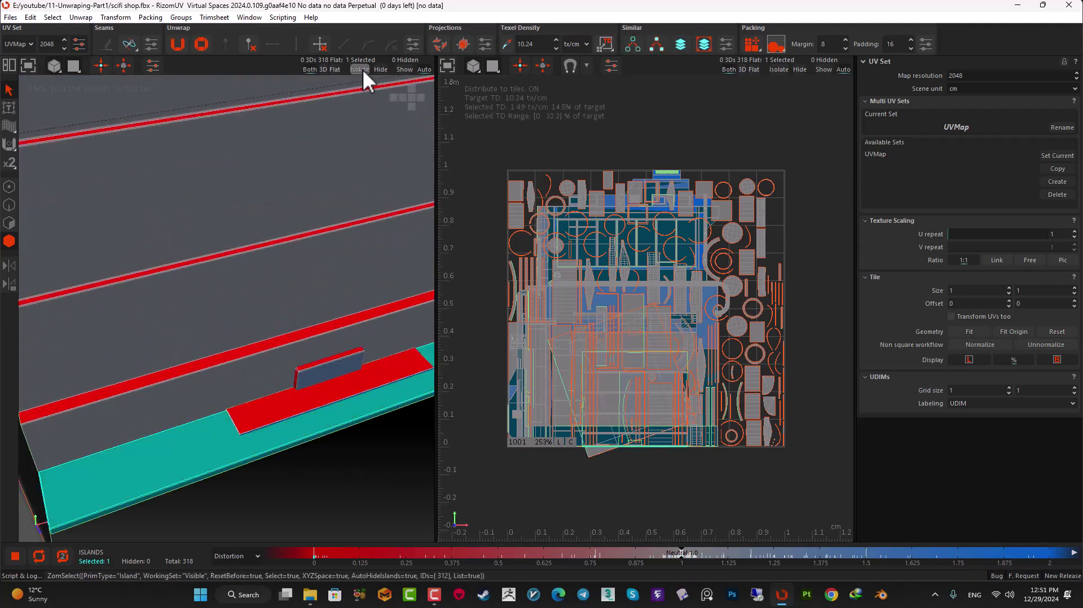
alt+drag(202, 401, 247, 391)
scroll(167, 396, up, 5)
alt+drag(167, 396, 212, 401)
- Select the threshold strip's long edges and the edge loops around its ends as seams
click(12, 210)
double_click(196, 384)
scroll(212, 401, up, 2)
double_click(211, 395)
scroll(211, 395, down, 6)
alt+drag(330, 314, 368, 416)
scroll(365, 435, up, 4)
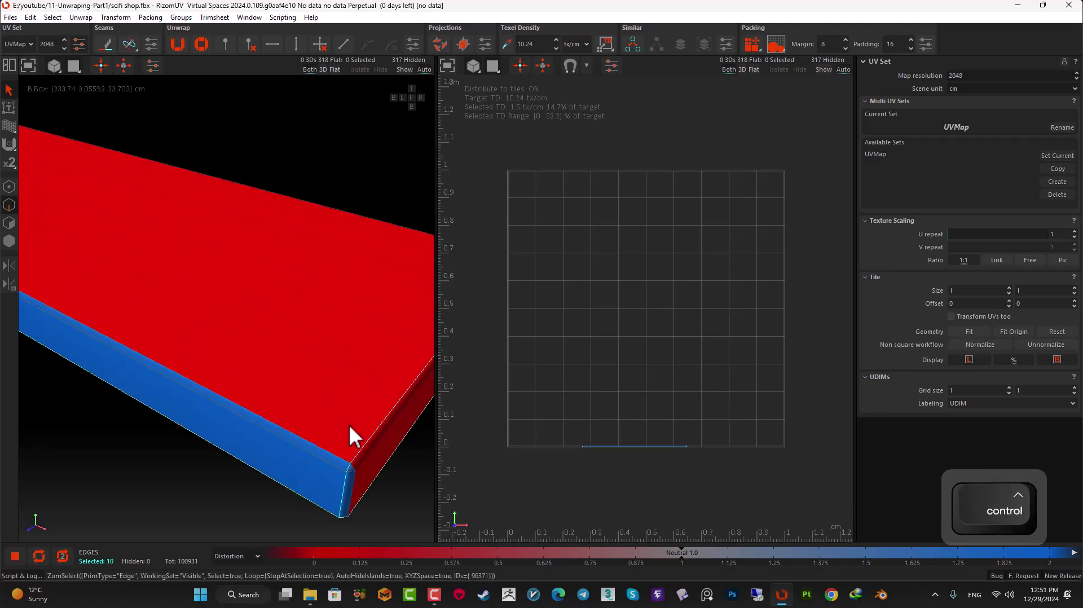
- Cut the threshold strip along the selected edges and unfold its islands
key(c)
click(9, 243)
scroll(344, 477, down, 5)
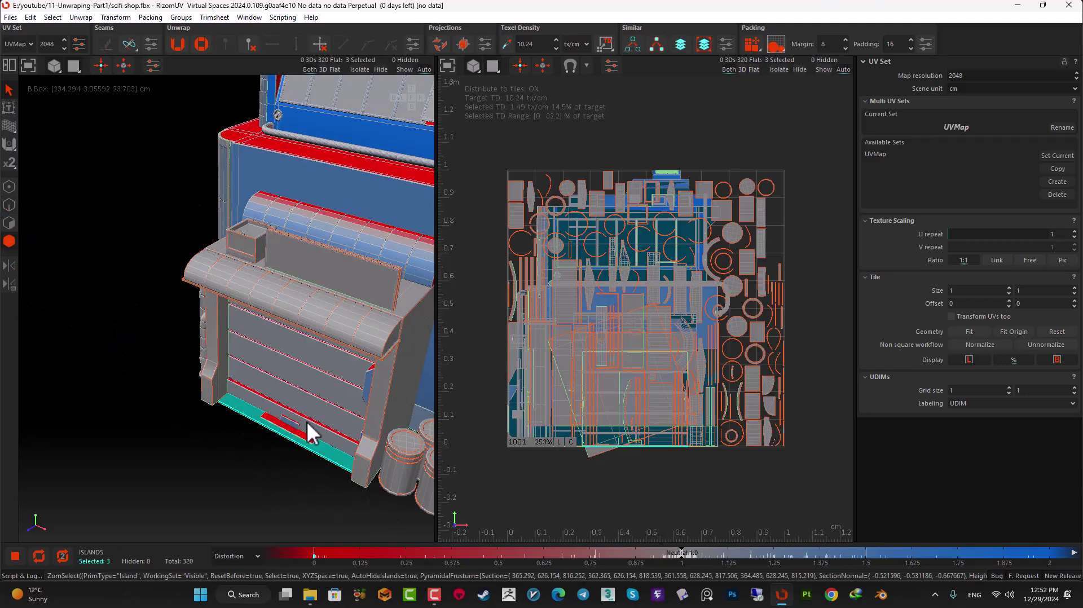
key(u)
- Select the louver slats of the side wall vent one by one
scroll(313, 455, down, 5)
alt+drag(275, 362, 319, 323)
scroll(319, 323, up, 3)
scroll(321, 238, up, 7)
click(309, 211)
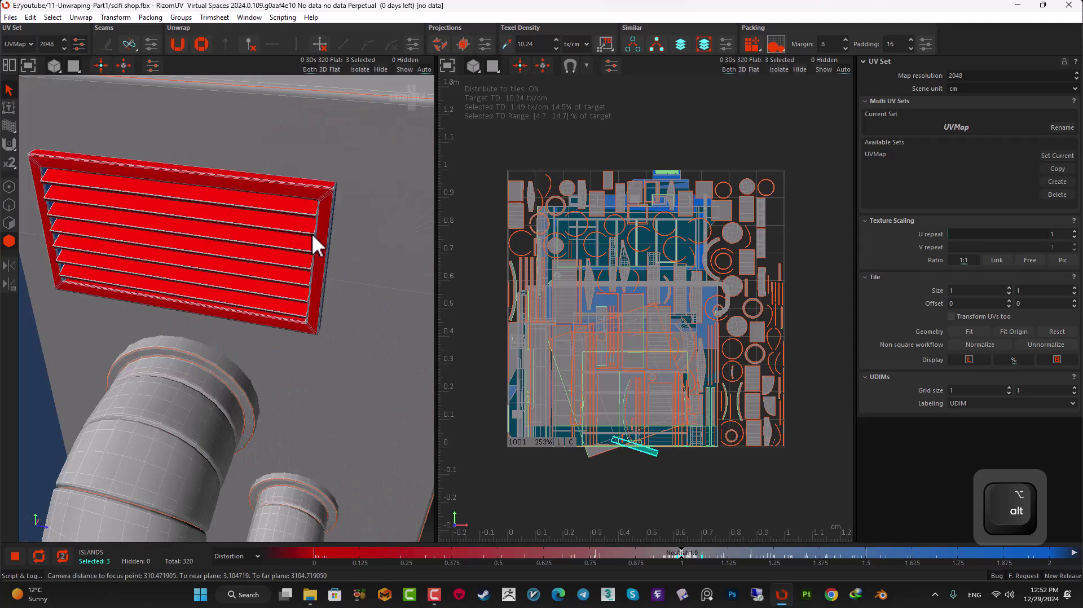
scroll(310, 212, up, 3)
ctrl+click(300, 239)
ctrl+click(296, 277)
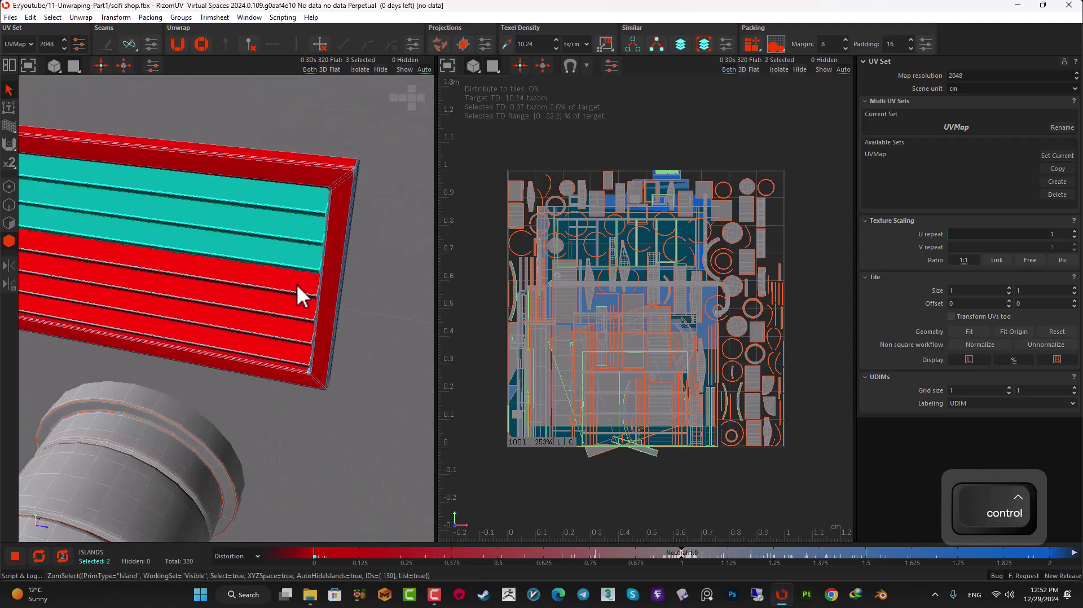
ctrl+click(297, 293)
ctrl+click(294, 299)
ctrl+click(294, 323)
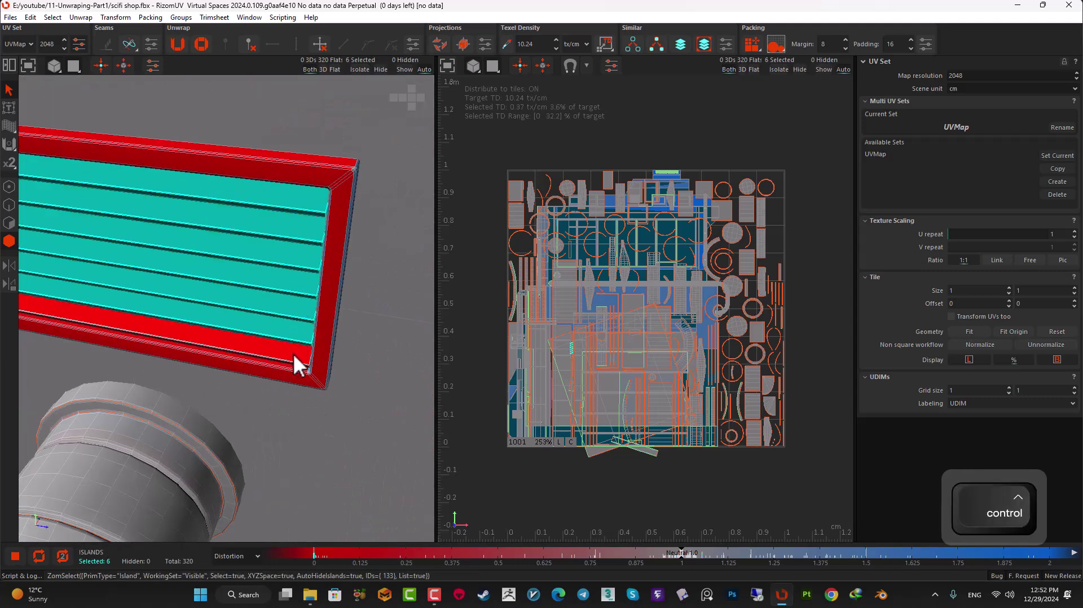
- Select only the vent's top slat, enlarge the 3D view and extend the selection to all similar slats
click(301, 196)
scroll(310, 265, down, 4)
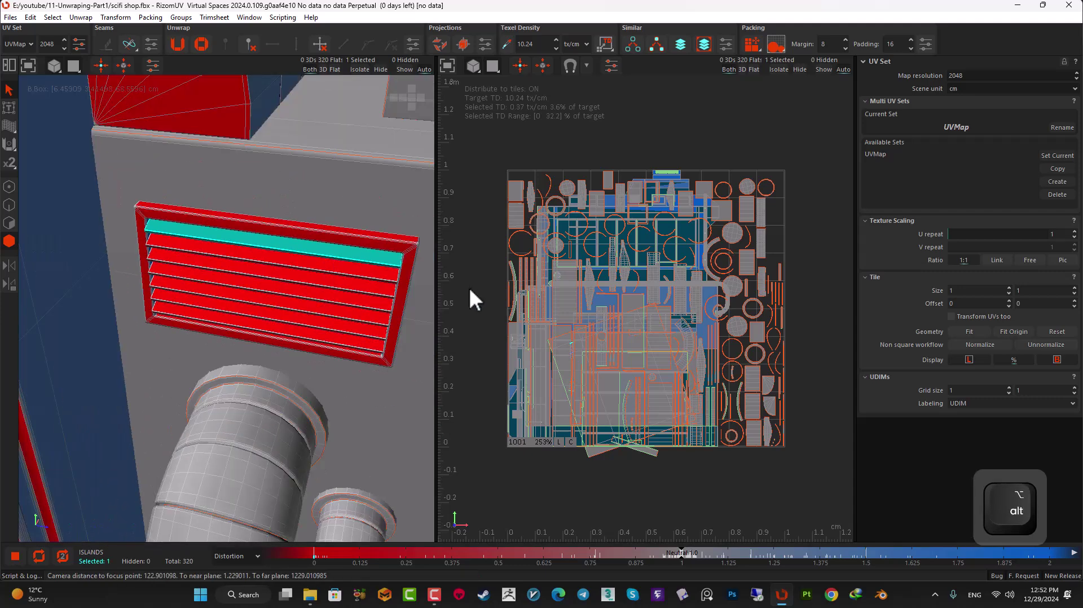
drag(438, 291, 384, 334)
alt+right_drag(379, 325, 470, 417)
alt+drag(470, 418, 446, 389)
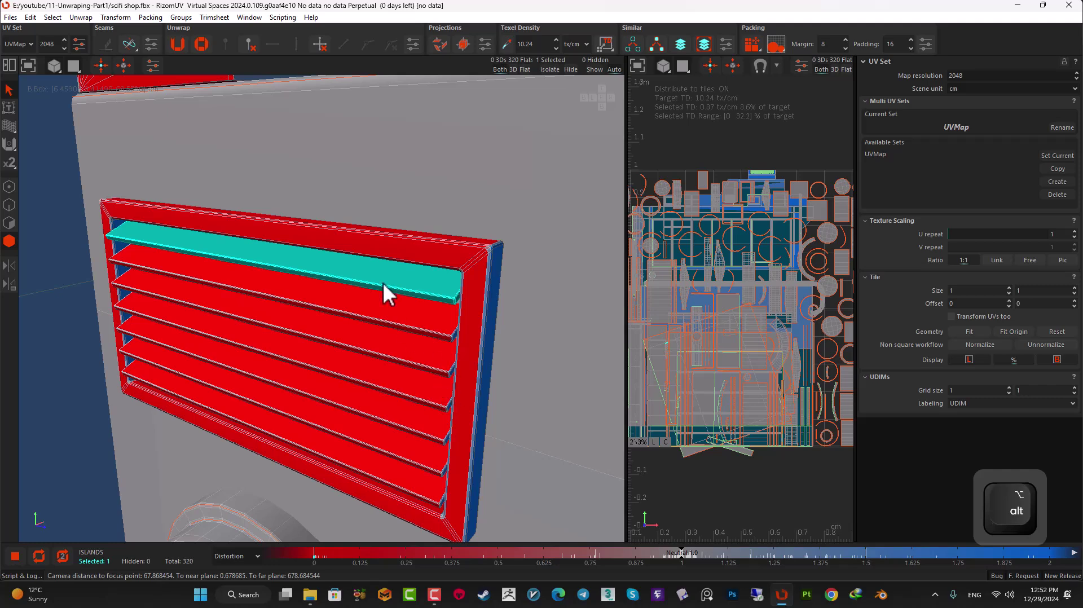
click(632, 48)
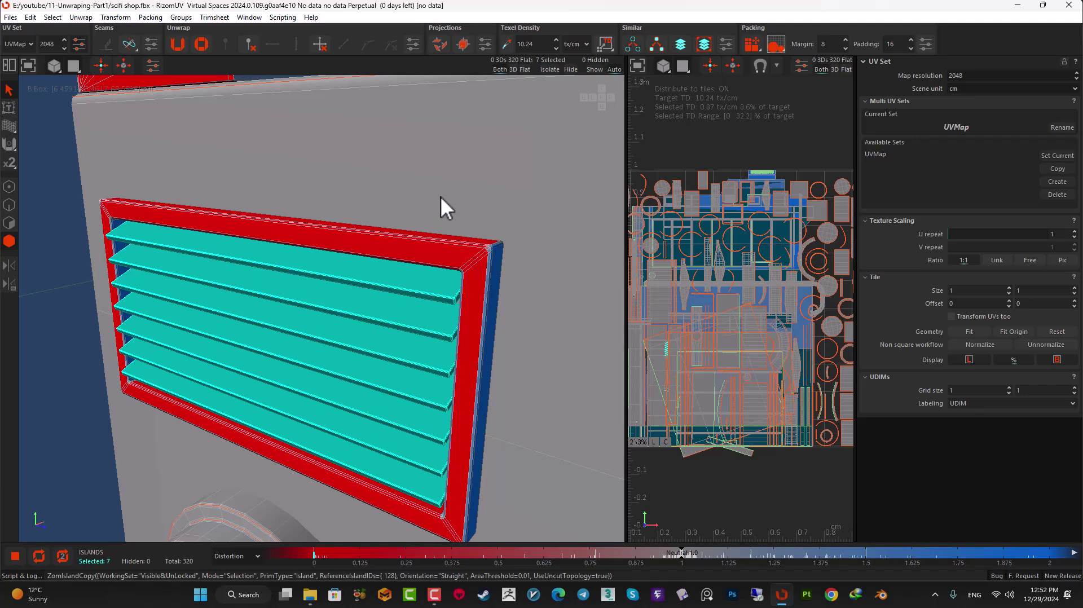
- Set the Auto Seams master tool to the box method and unwrap the selected vent slats with it
click(155, 45)
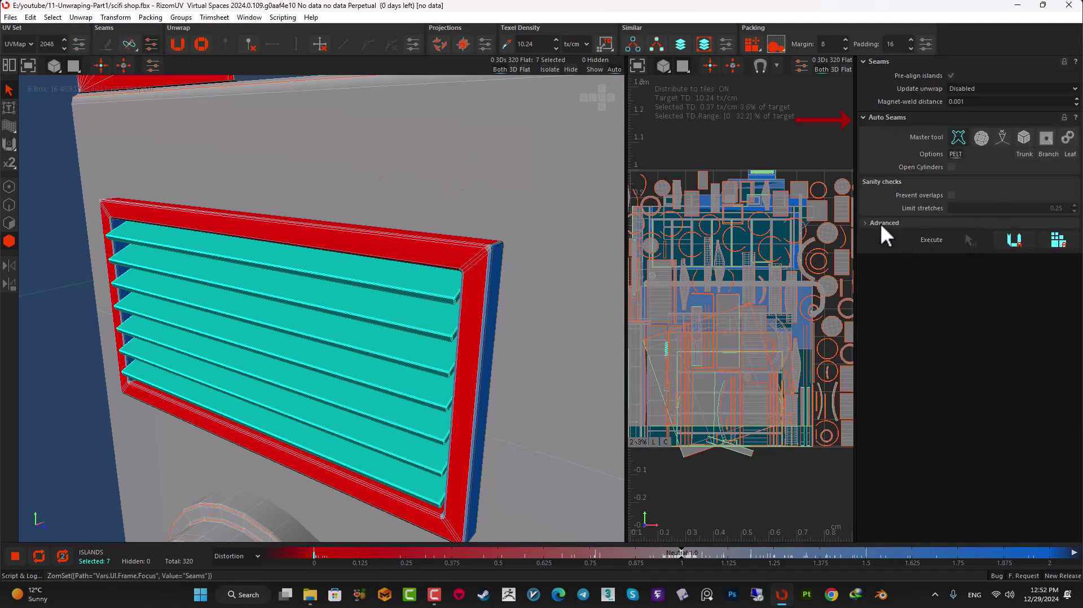
click(1022, 139)
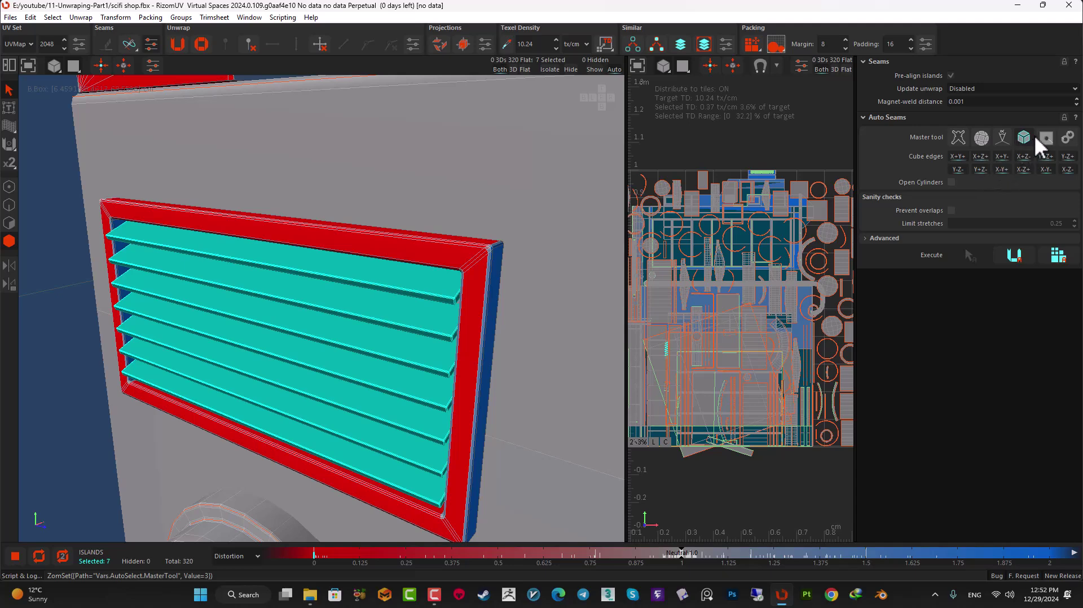
click(1016, 256)
key(f)
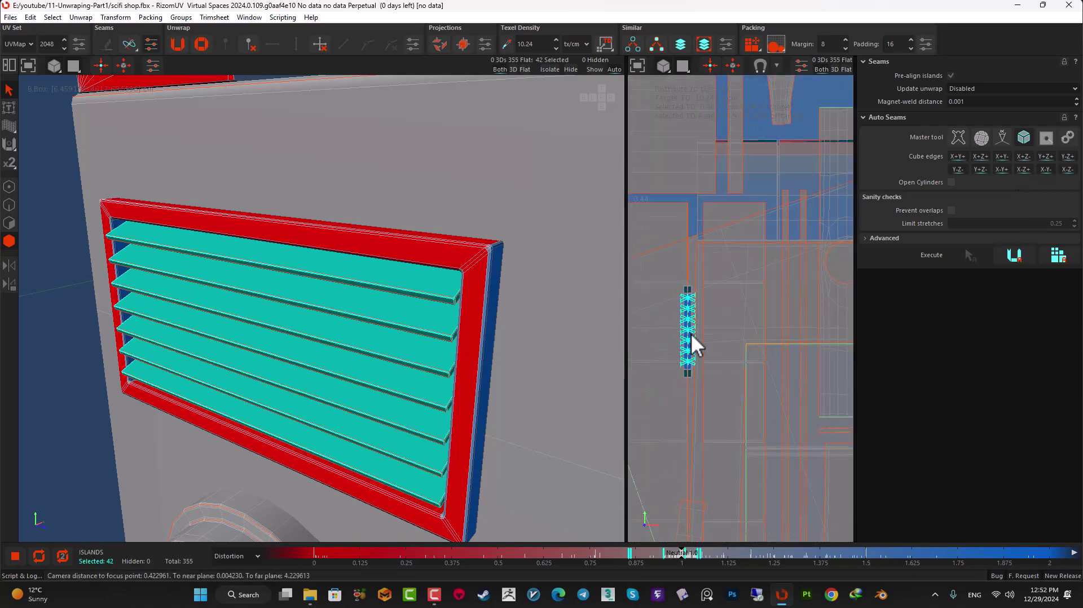
scroll(691, 330, up, 7)
alt+middle_drag(696, 287, 775, 294)
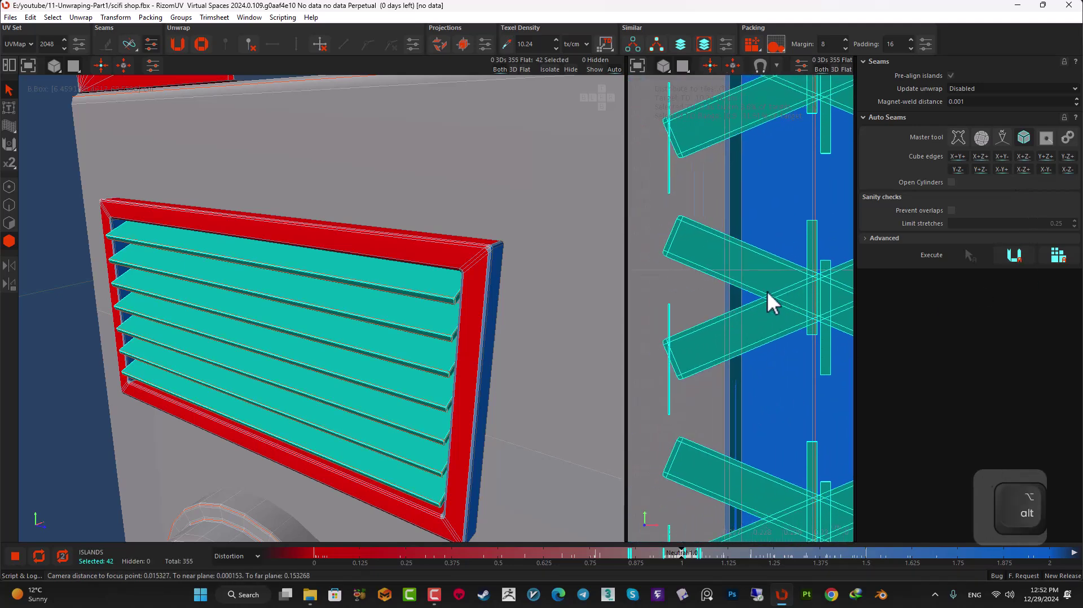
scroll(759, 290, down, 2)
scroll(704, 230, down, 6)
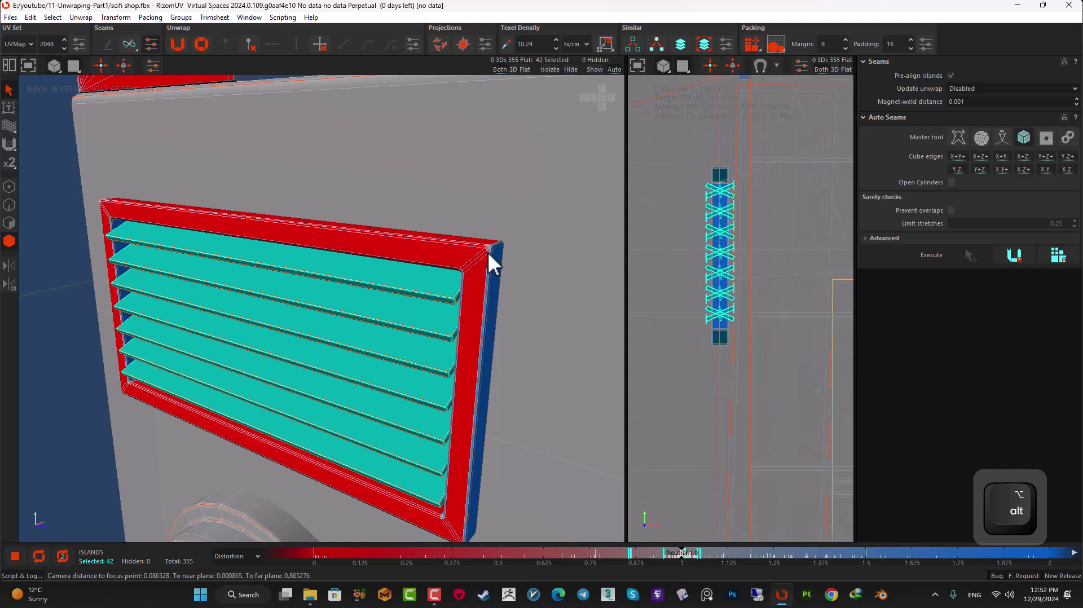
- Unwrap the vent's outer frame with the same box Auto Seams method
click(480, 265)
click(1014, 255)
scroll(714, 272, up, 5)
scroll(689, 283, down, 5)
scroll(307, 330, down, 5)
scroll(435, 379, up, 5)
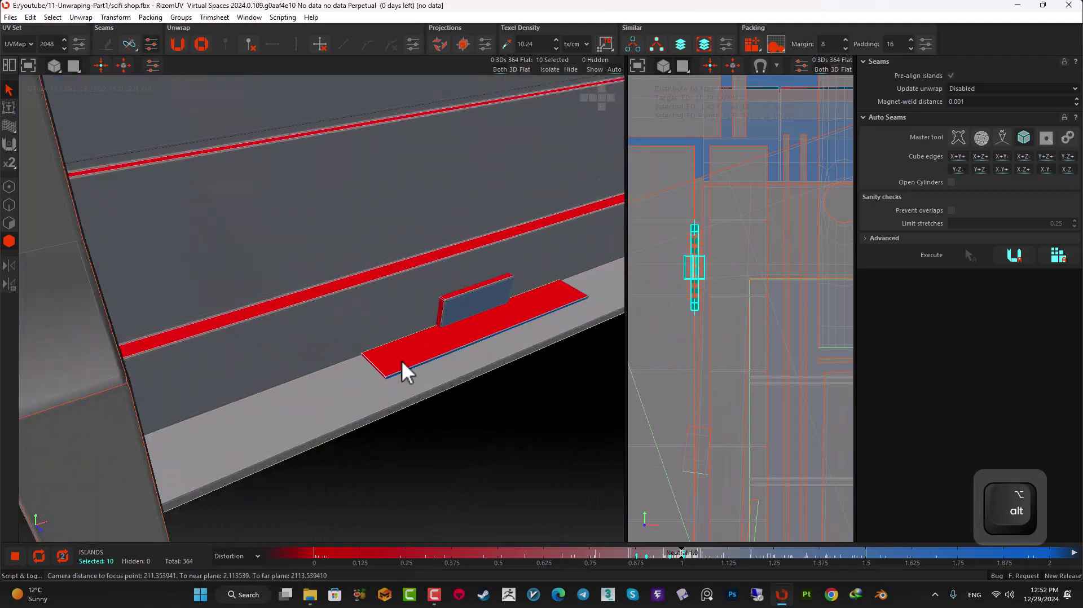
- Select the plate below the shutter and the building's other box-shaped parts, extending the selection to all similar window parts
click(403, 363)
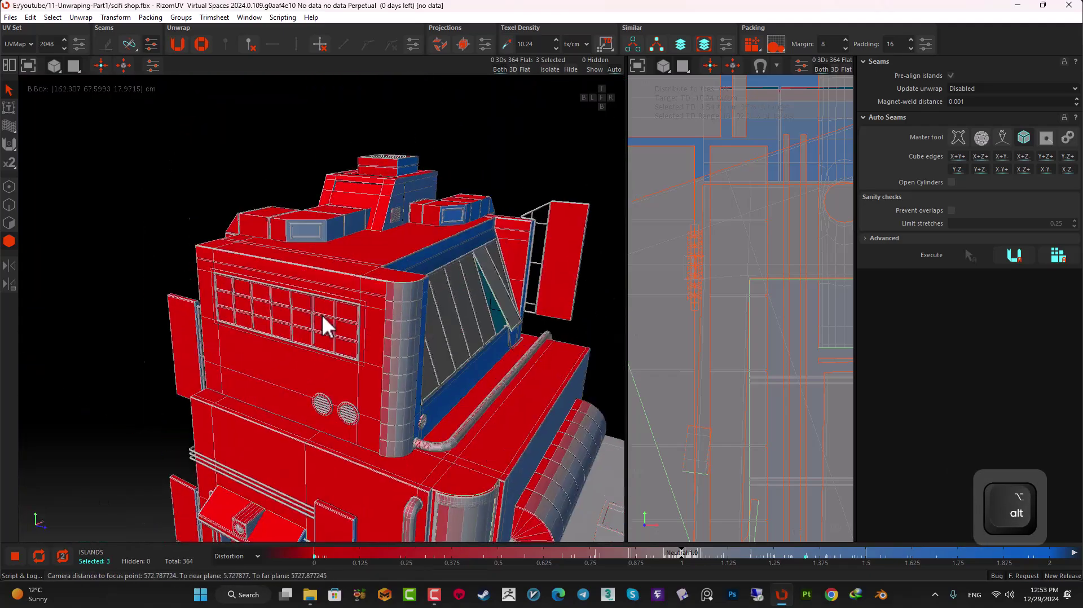
ctrl+click(353, 348)
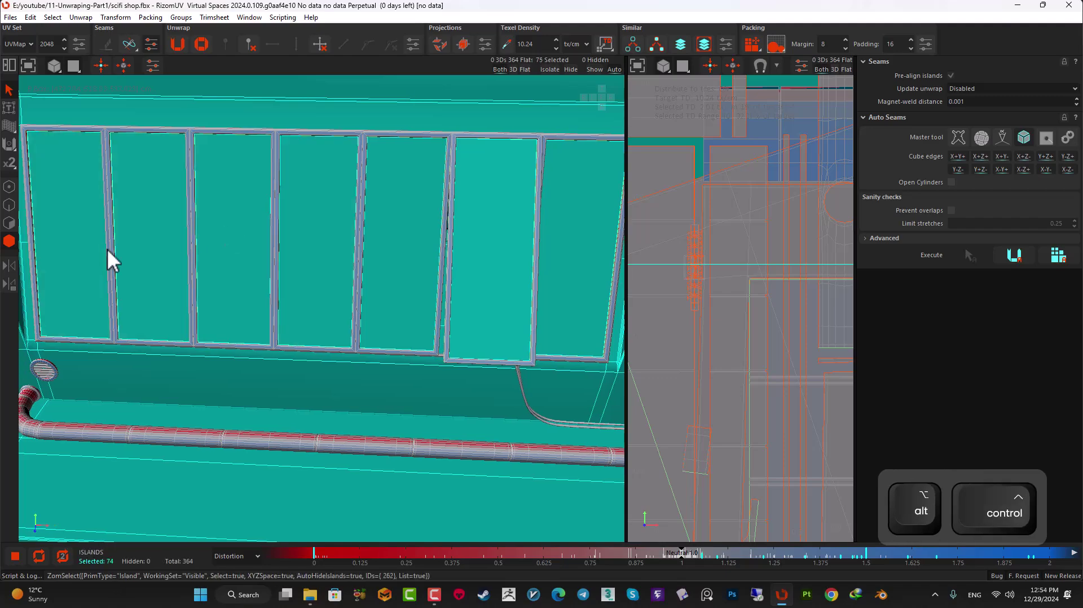
click(634, 47)
alt+drag(395, 231, 285, 222)
alt+right_drag(285, 222, 435, 211)
alt+drag(435, 210, 191, 259)
scroll(191, 259, up, 6)
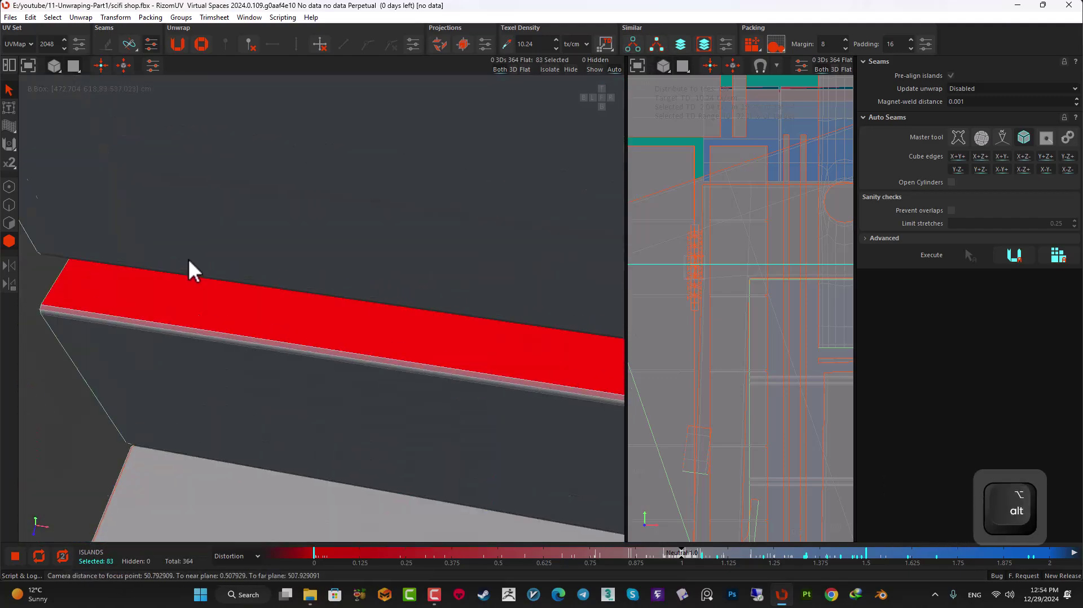
- Add the front shutter to the selection and unwrap all selected parts with the box Auto Seams method
ctrl+click(177, 299)
scroll(177, 300, down, 2)
scroll(223, 281, down, 10)
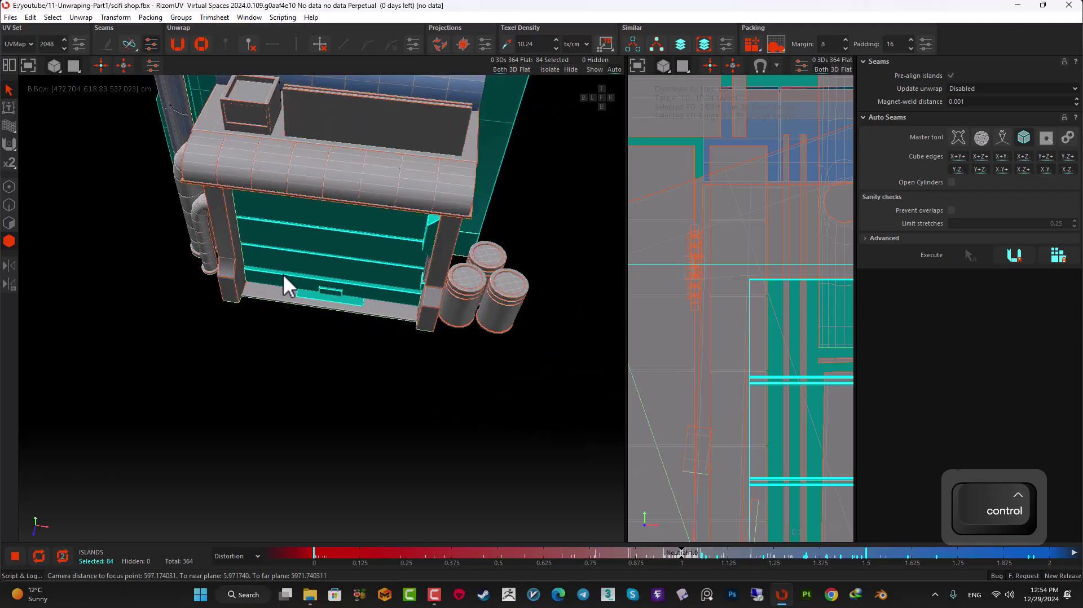
alt+drag(283, 264, 385, 218)
alt+middle_drag(265, 199, 292, 308)
scroll(293, 307, down, 3)
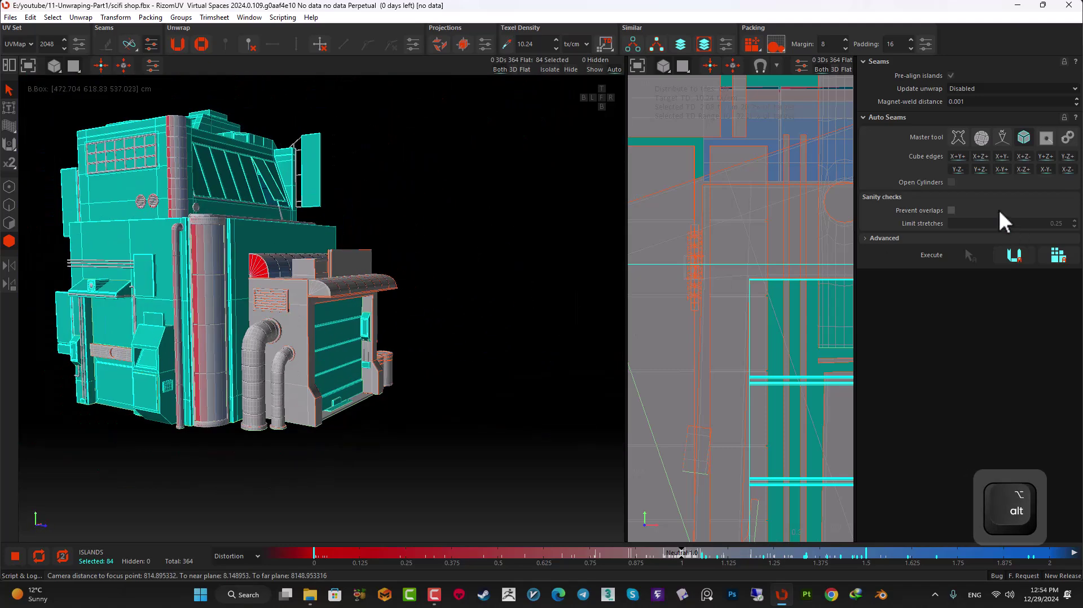
click(1015, 257)
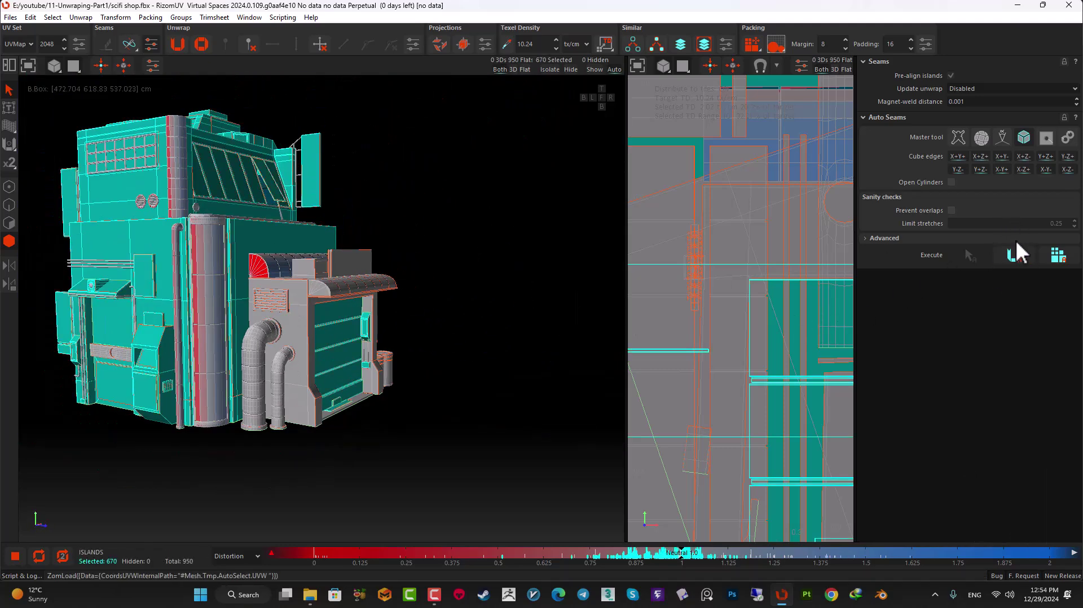
- Pack the newly unwrapped islands, then select every island and pack the whole UV layout
scroll(690, 279, down, 6)
key(p)
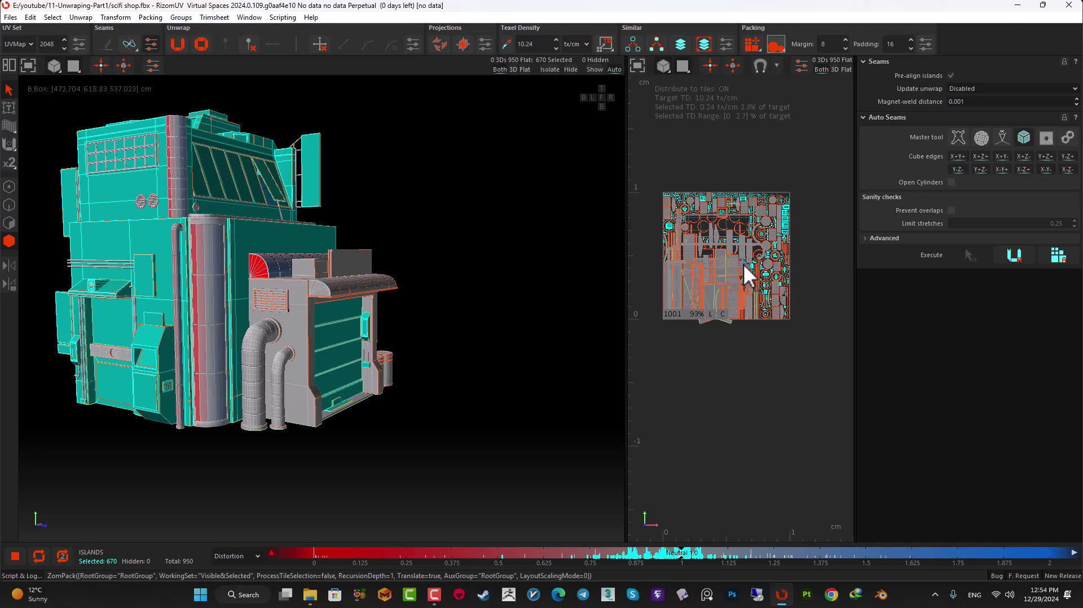
scroll(761, 263, down, 2)
key(ctrl+a)
key(p)
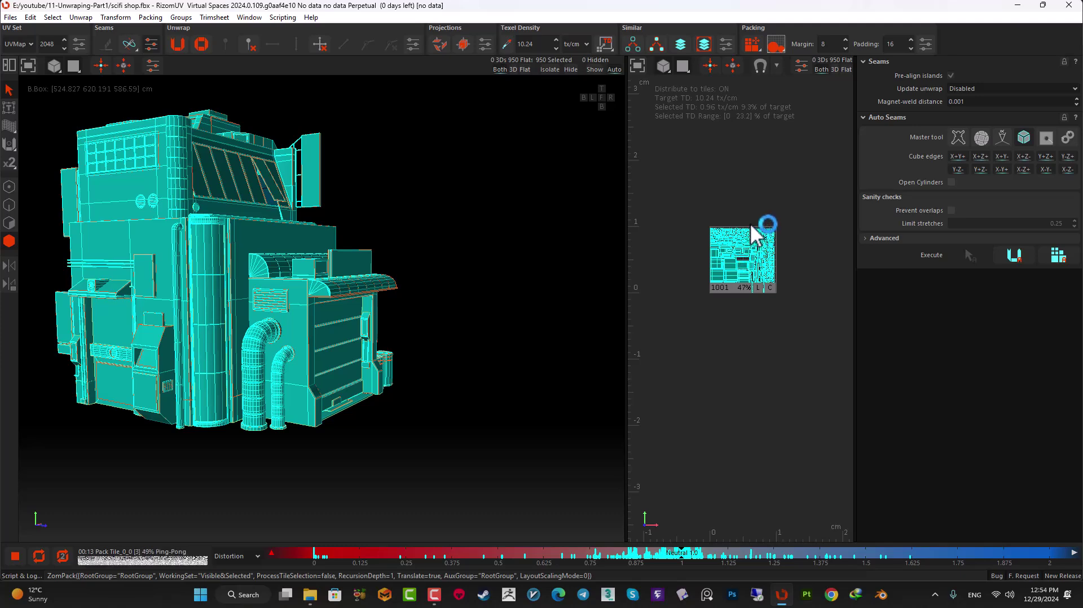
- Select the distorted quarter-round roof piece behind the awning through its UV island and isolate it for edge selection
scroll(671, 249, up, 5)
click(731, 257)
alt+middle_drag(809, 352, 733, 325)
scroll(734, 325, up, 5)
alt+middle_drag(744, 366, 719, 282)
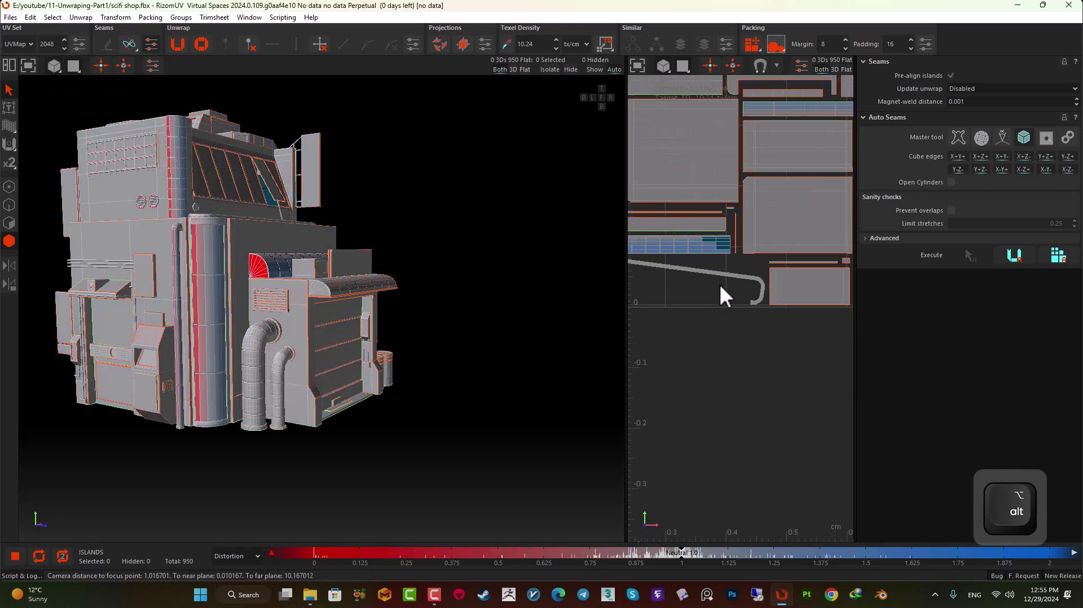
click(712, 253)
scroll(751, 288, down, 5)
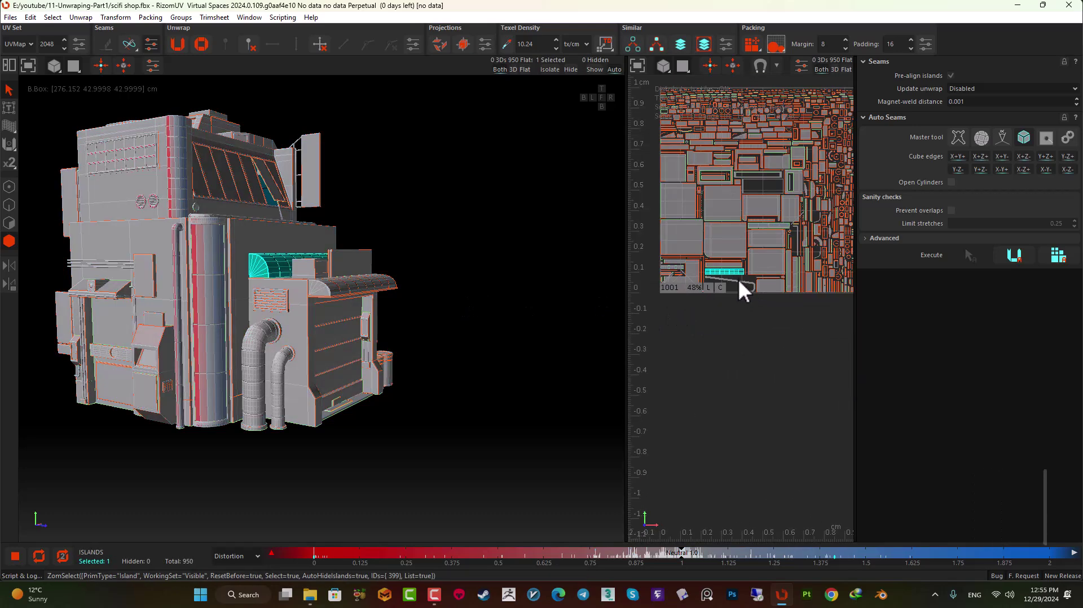
alt+middle_drag(718, 172, 751, 273)
scroll(235, 265, up, 5)
alt+drag(236, 257, 232, 267)
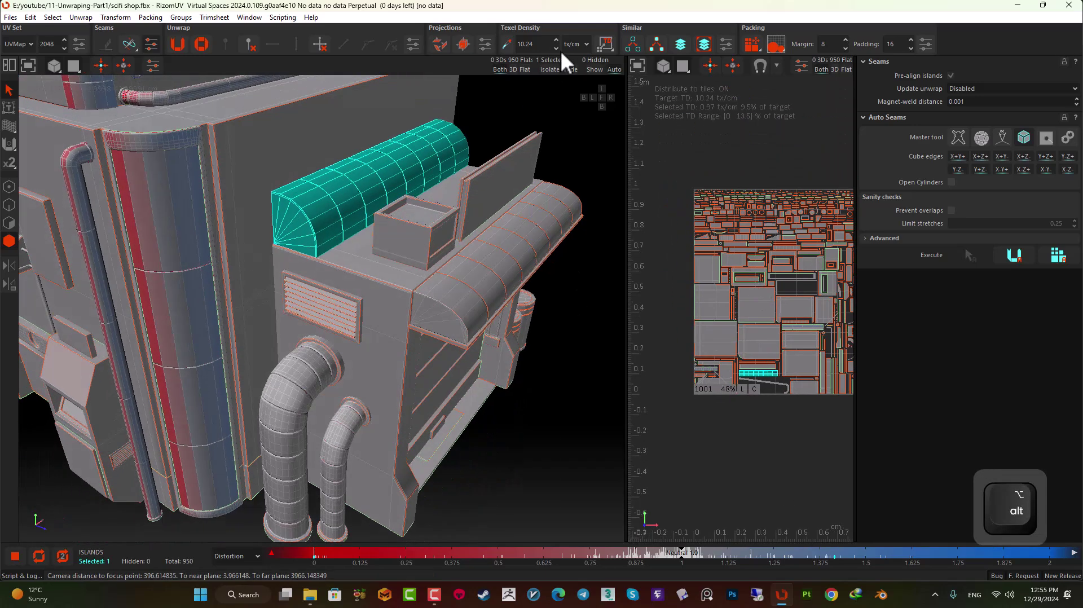
click(550, 69)
click(6, 207)
- Cut seams around both end caps and along the long rear edges of the isolated quarter-round piece
scroll(334, 227, up, 4)
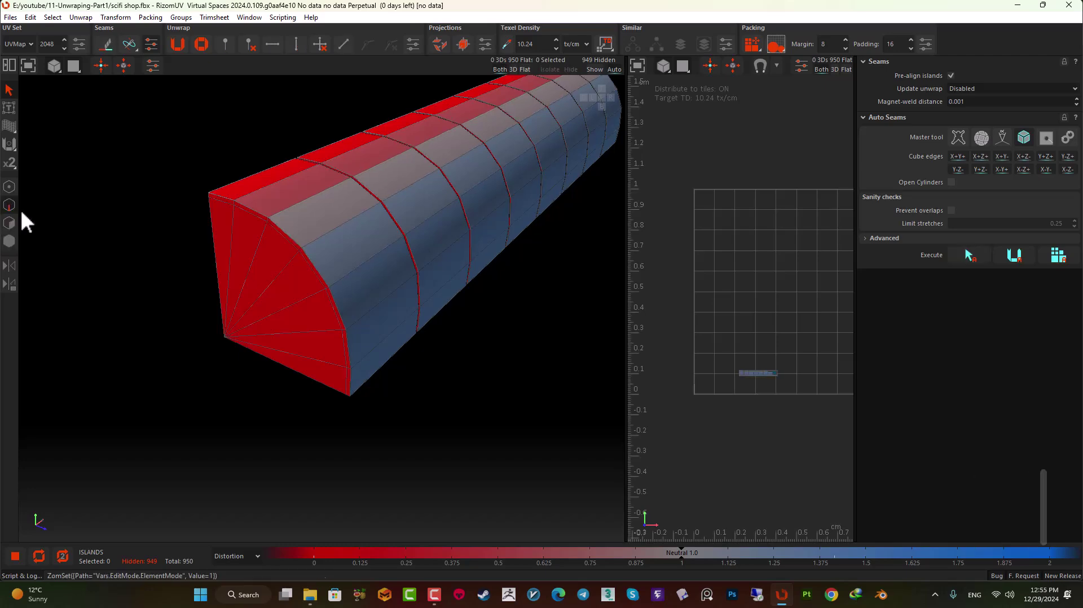
double_click(336, 227)
scroll(336, 226, down, 3)
alt+drag(337, 227, 199, 290)
scroll(184, 323, down, 4)
scroll(241, 273, up, 6)
ctrl+double_click(263, 248)
scroll(263, 248, down, 4)
scroll(199, 290, up, 4)
scroll(199, 290, down, 4)
scroll(443, 232, up, 6)
alt+drag(378, 358, 442, 119)
ctrl+double_click(442, 119)
ctrl+double_click(375, 127)
alt+drag(375, 127, 324, 289)
scroll(383, 238, down, 6)
scroll(324, 289, up, 5)
- Select all islands of the quarter-round piece, bring the rest of the model back and unfold them
click(9, 240)
scroll(264, 361, down, 4)
drag(360, 232, 182, 380)
key(i)
key(u)
scroll(769, 390, up, 6)
click(772, 299)
scroll(771, 298, up, 2)
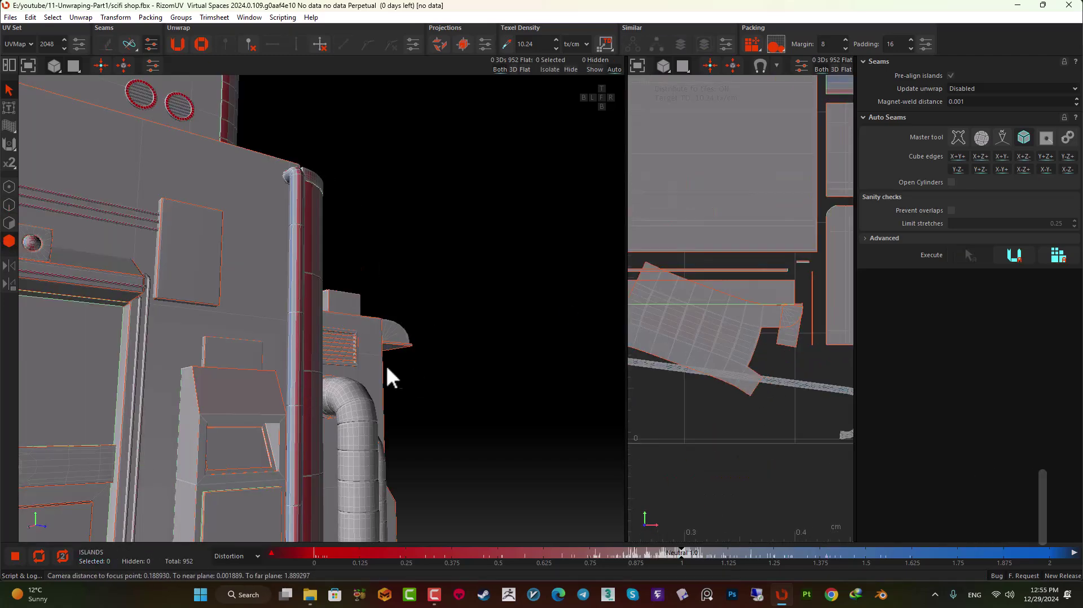
- Unfold the tall rounded corner column of the lower floor and check its island in the UV layout
scroll(391, 364, down, 6)
alt+drag(384, 367, 274, 407)
scroll(316, 304, up, 7)
click(320, 290)
scroll(321, 290, down, 4)
key(u)
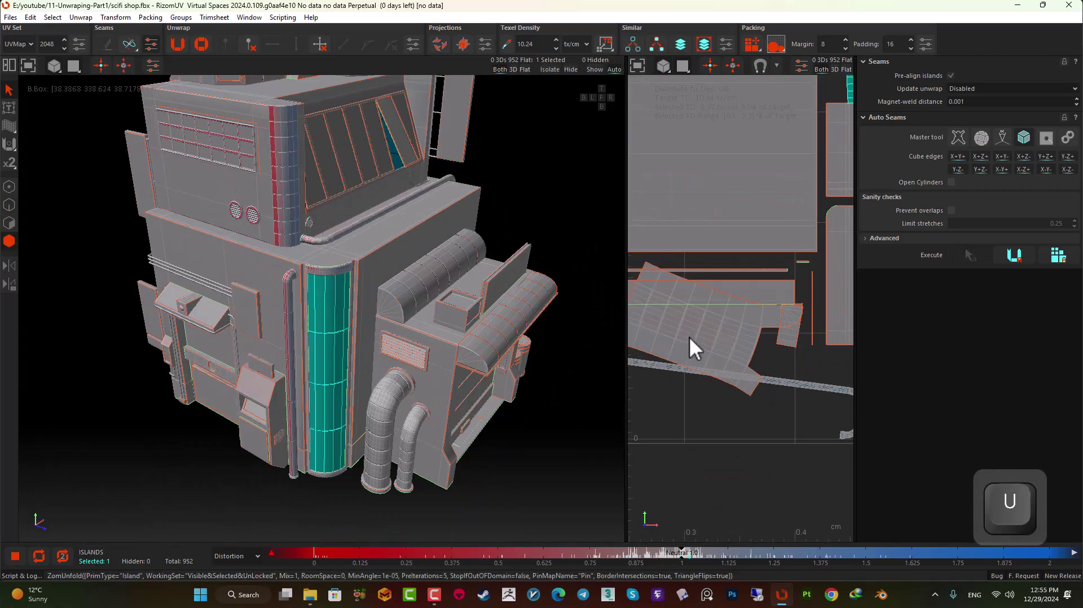
scroll(687, 337, down, 6)
scroll(803, 283, up, 5)
click(797, 240)
- Unfold the narrow rounded corner column of the upper floor and check its UV island
click(287, 217)
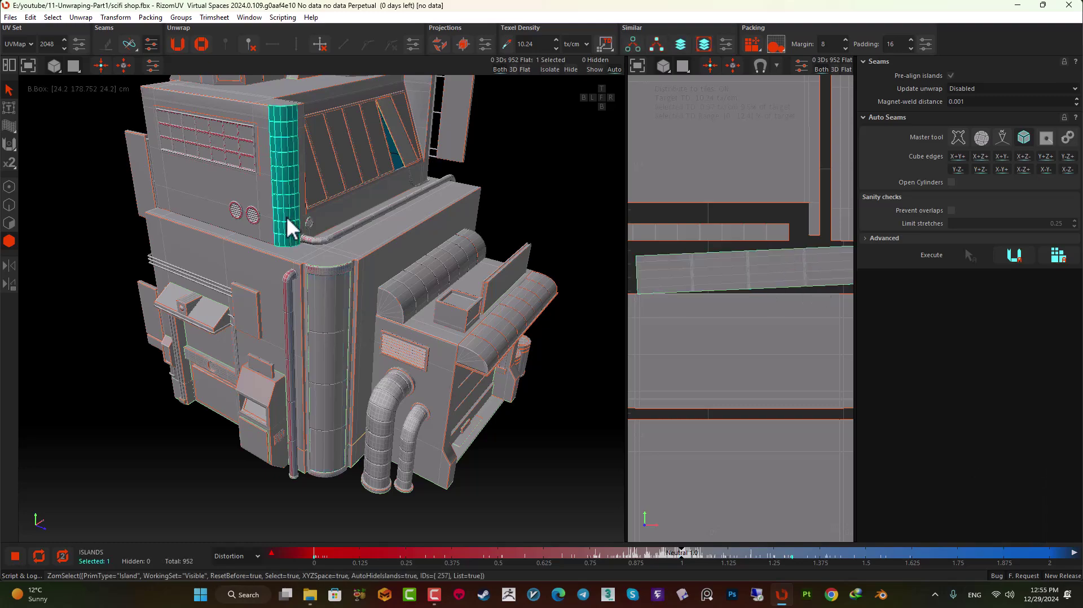
scroll(686, 285, down, 6)
alt+middle_drag(689, 286, 754, 274)
scroll(713, 305, up, 5)
scroll(713, 305, up, 3)
click(714, 306)
scroll(403, 276, down, 3)
- Select the vertical pipe beside the rounded corner column and isolate it for edge selection
mouse_move(395, 274)
alt+mouse_down()
mouse_move(306, 260)
mouse_move(373, 274)
alt+mouse_up()
scroll(374, 274, up, 2)
scroll(271, 209, up, 5)
click(262, 187)
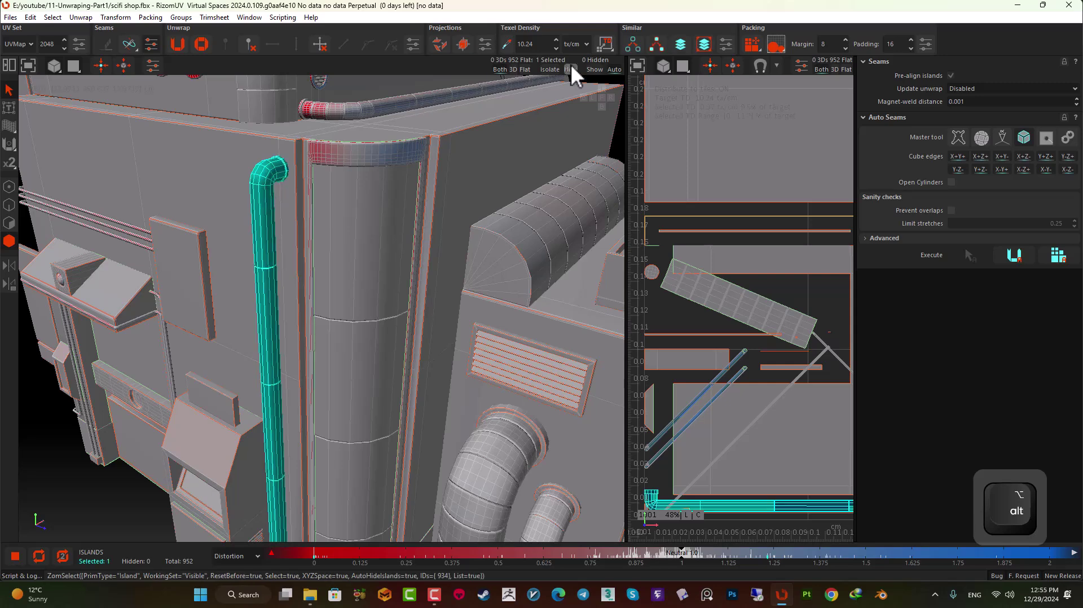
click(550, 69)
scroll(307, 212, up, 5)
click(9, 205)
scroll(265, 241, up, 5)
alt+middle_drag(265, 241, 459, 308)
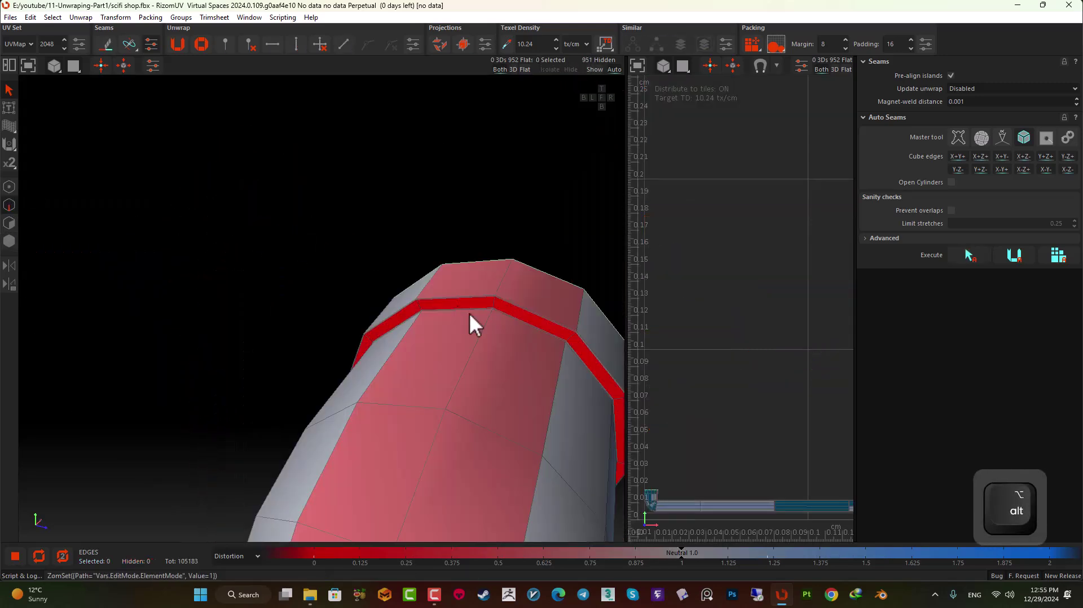
- Cut seams around the isolated pipe's end rims and along its length, and show the whole model again
double_click(499, 315)
scroll(502, 339, down, 8)
alt+middle_drag(507, 468, 398, 170)
scroll(398, 170, down, 3)
scroll(392, 372, up, 8)
ctrl+double_click(408, 347)
scroll(412, 348, up, 4)
key(ctrl+z)
ctrl+double_click(410, 347)
scroll(410, 347, down, 5)
alt+drag(411, 347, 231, 330)
ctrl+double_click(229, 330)
ctrl+double_click(237, 415)
scroll(254, 345, down, 8)
alt+drag(267, 282, 337, 246)
scroll(333, 244, up, 8)
ctrl+double_click(306, 202)
scroll(282, 265, down, 10)
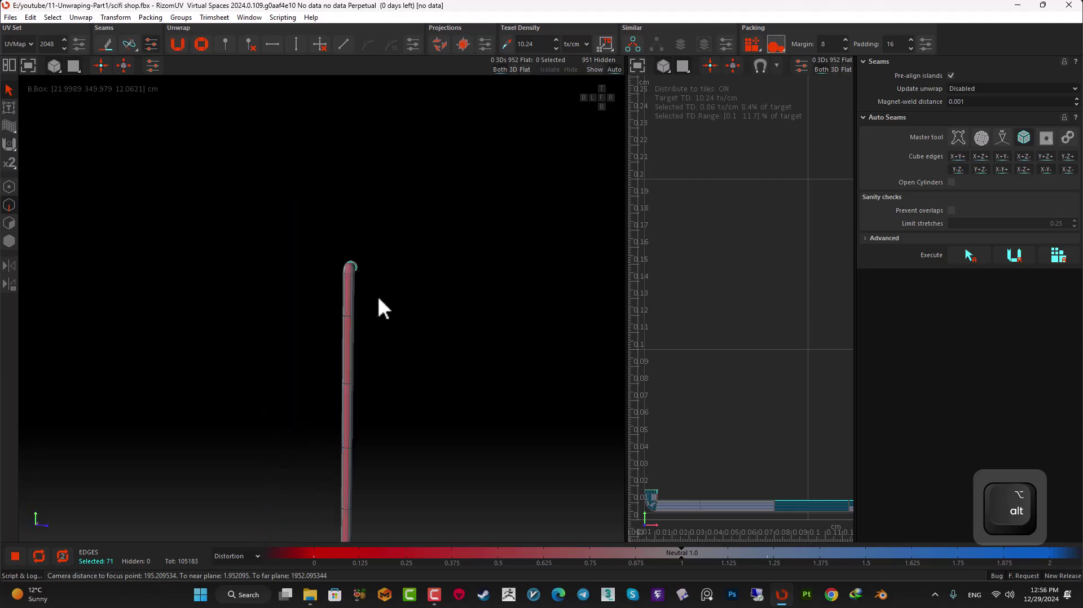
click(595, 69)
- Select the vertical pipe's newly cut islands and unfold them
alt+drag(388, 323, 351, 321)
scroll(305, 251, up, 8)
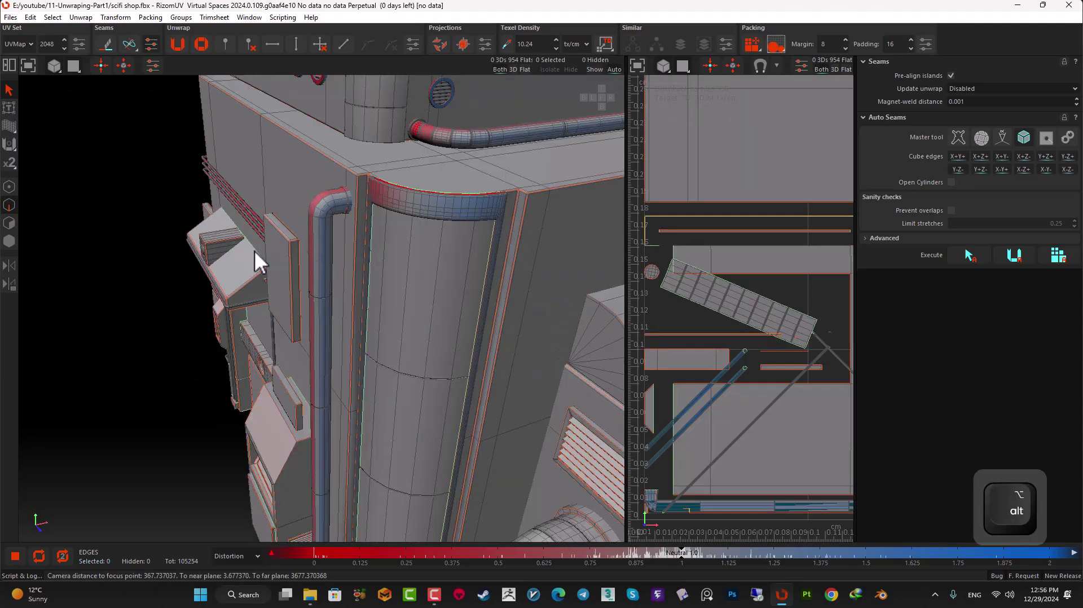
click(8, 241)
click(316, 203)
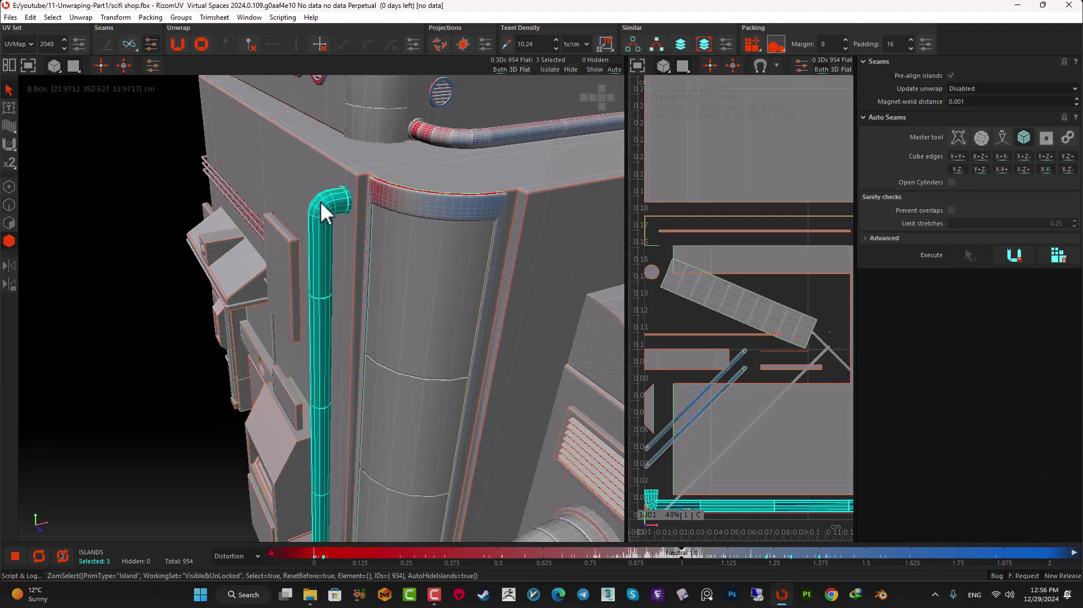
key(u)
scroll(711, 424, up, 6)
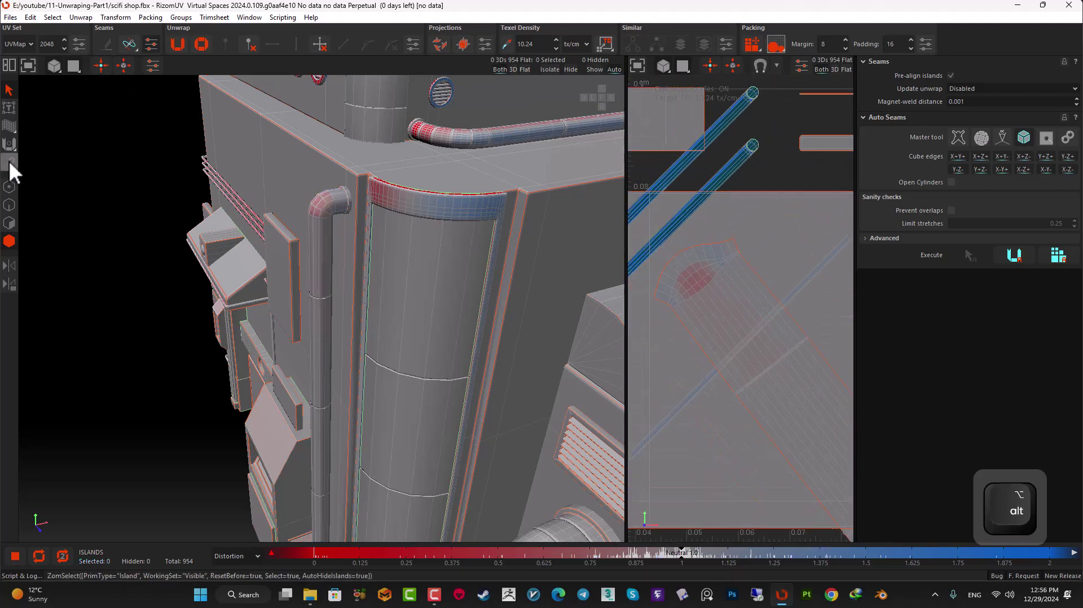
- Cut an extra seam along the edge loop across the pipe's elbow and show the whole model again
click(9, 204)
scroll(672, 299, up, 5)
double_click(668, 316)
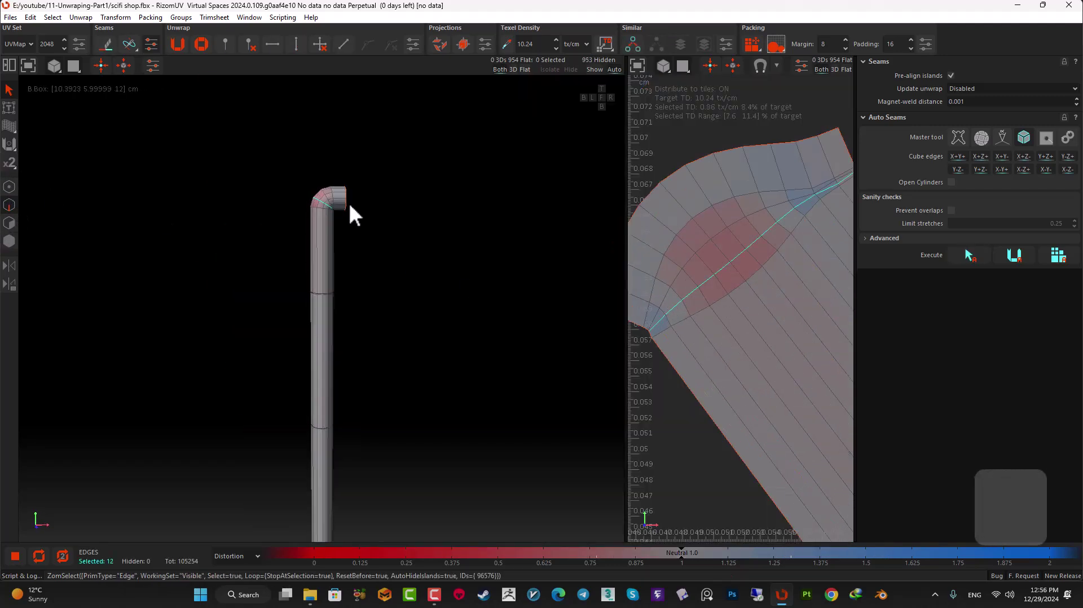
key(x)
key(c)
click(594, 69)
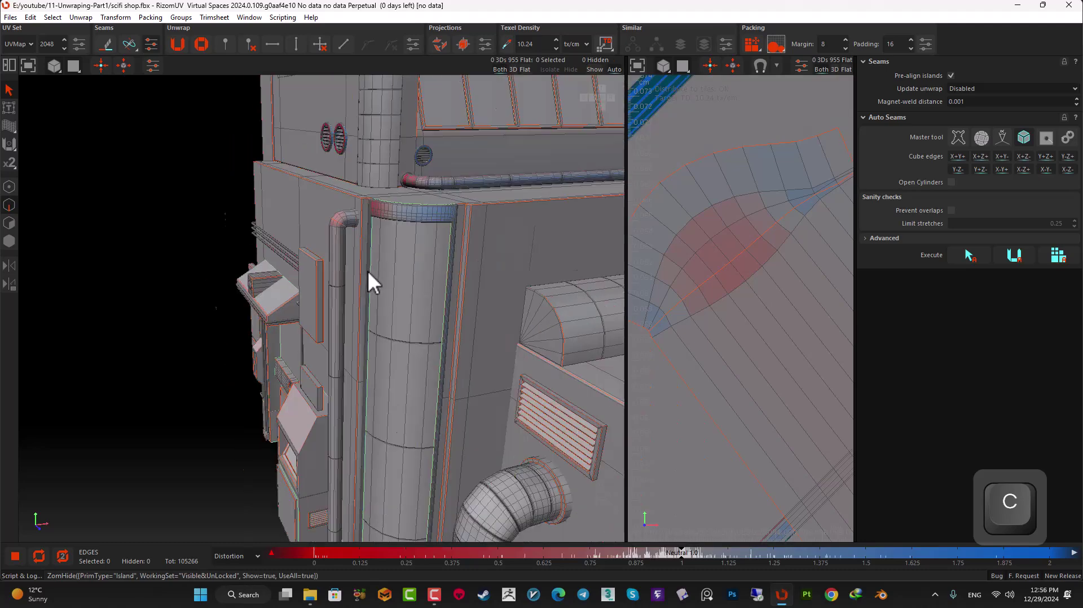
- Select the curved trim frame around the lower rounded corner column and isolate it for edge selection
scroll(381, 264, down, 5)
alt+drag(382, 264, 419, 274)
scroll(419, 274, up, 5)
click(9, 241)
click(408, 220)
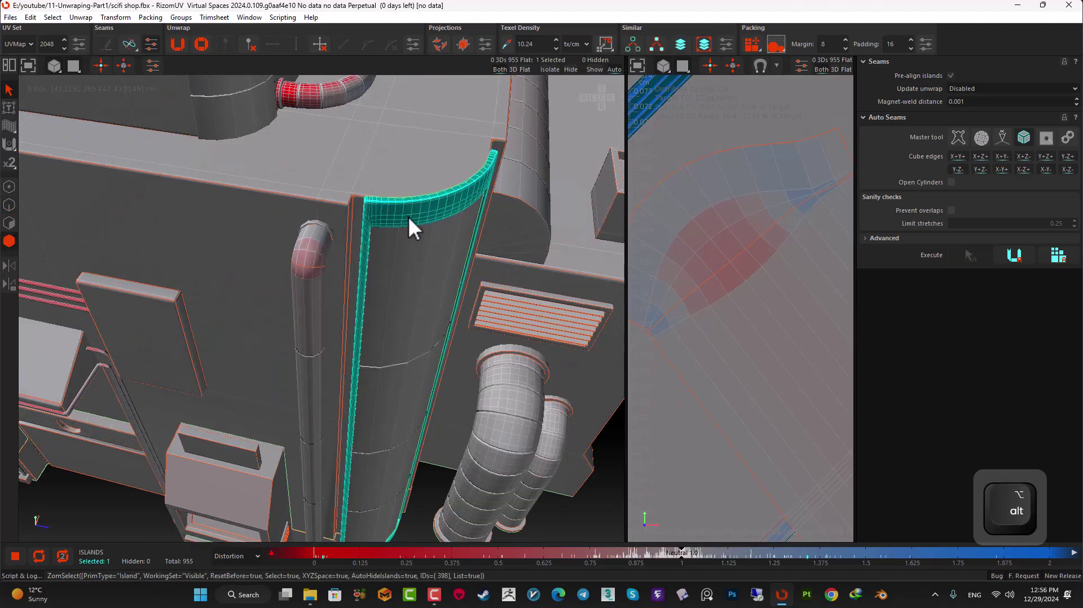
click(550, 70)
alt+drag(333, 187, 164, 209)
click(9, 204)
scroll(276, 203, up, 5)
- Select the long edge loops of the curved trim frame and add the short bevel edges at its first corners
double_click(288, 197)
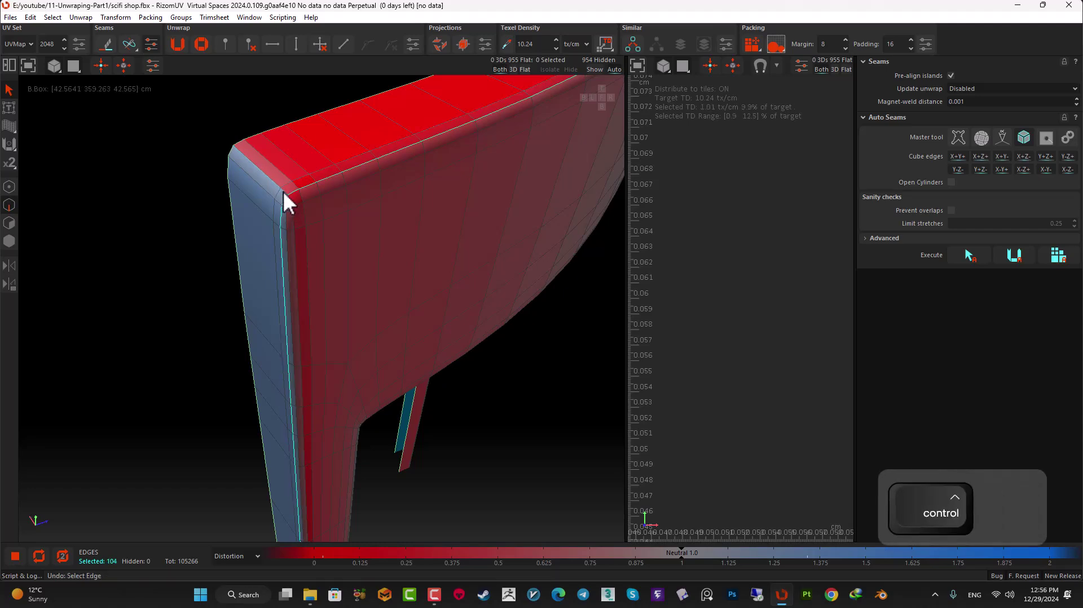
key(ctrl+z)
alt+drag(308, 202, 214, 197)
scroll(212, 271, up, 5)
alt+drag(165, 238, 124, 226)
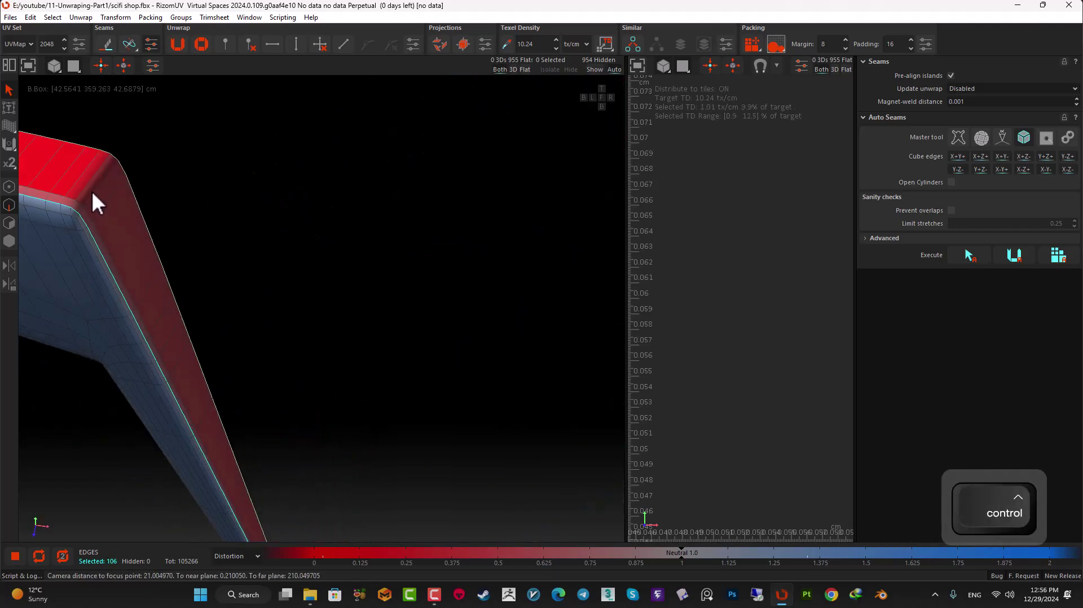
ctrl+click(92, 192)
scroll(93, 193, down, 5)
scroll(128, 223, down, 5)
alt+drag(248, 273, 425, 276)
scroll(196, 329, up, 5)
ctrl+click(258, 296)
scroll(258, 297, down, 5)
scroll(424, 275, up, 5)
ctrl+click(305, 221)
scroll(306, 221, down, 5)
- Add the trim frame's remaining edge loop and corner edges to the selection and cut them as seams
alt+drag(306, 226, 479, 293)
scroll(268, 271, up, 5)
ctrl+double_click(262, 258)
ctrl+click(271, 251)
scroll(314, 264, down, 5)
scroll(283, 415, up, 5)
ctrl+click(279, 416)
scroll(278, 416, down, 5)
alt+drag(304, 235, 370, 258)
scroll(372, 237, up, 5)
ctrl+click(374, 217)
scroll(374, 217, down, 5)
scroll(164, 203, up, 5)
ctrl+click(169, 208)
scroll(169, 208, down, 5)
alt+drag(169, 208, 386, 335)
key(c)
- Select the islands of the cut trim frame and unfold them
click(15, 241)
double_click(513, 496)
key(u)
- Isolate the lowest slat of the round wall vent to examine its shape, and show the whole model again
alt+drag(392, 423, 396, 242)
scroll(410, 273, up, 4)
scroll(278, 197, up, 4)
click(397, 241)
scroll(379, 277, up, 4)
scroll(363, 294, down, 3)
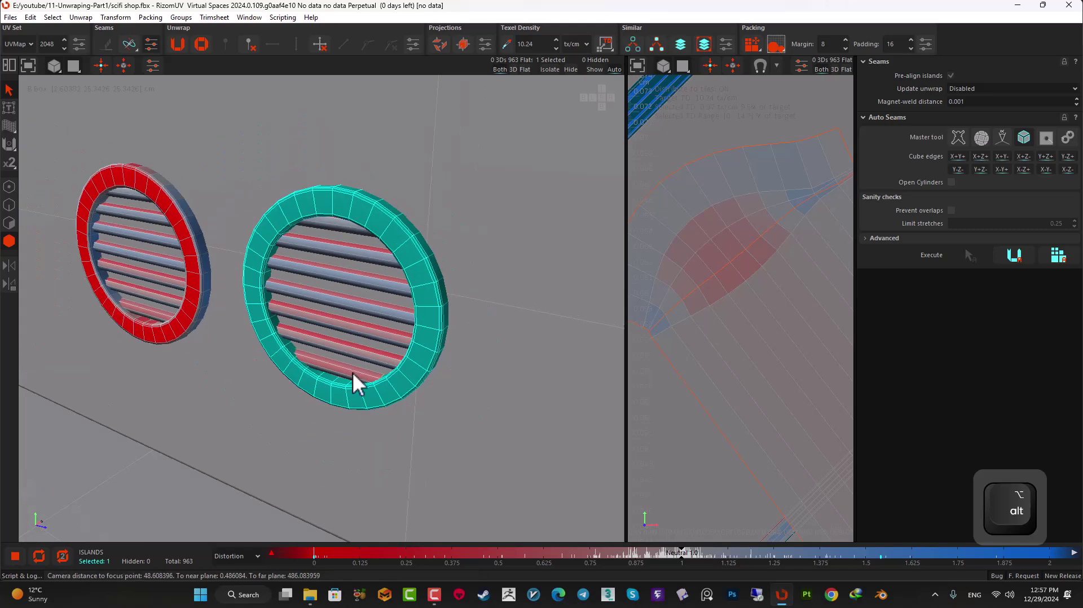
scroll(354, 370, up, 6)
click(353, 372)
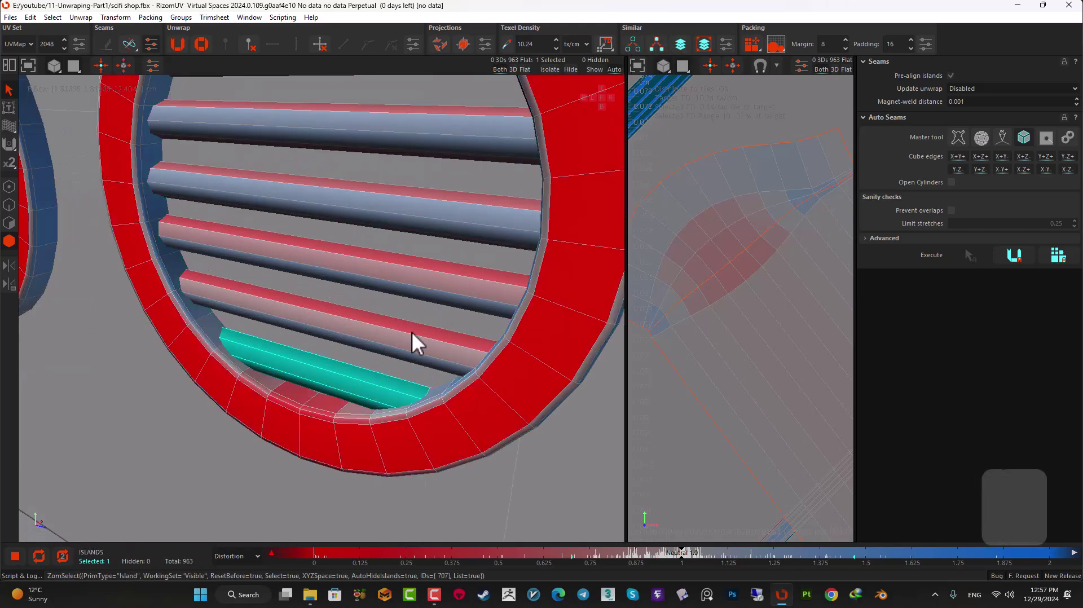
click(556, 69)
alt+drag(305, 263, 424, 265)
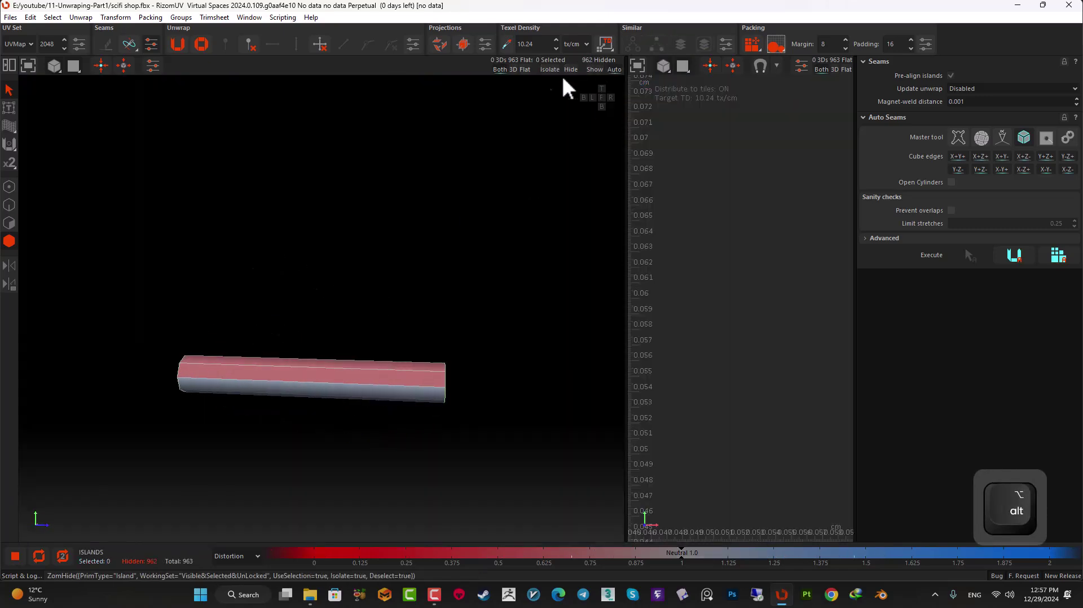
click(595, 70)
- Bring the hidden islands back into view and switch to edge selection for the round vent's slats
ctrl+click(359, 308)
ctrl+click(363, 259)
click(631, 50)
alt+right_drag(508, 249, 373, 234)
click(549, 70)
alt+drag(435, 203, 254, 223)
double_click(520, 178)
click(9, 205)
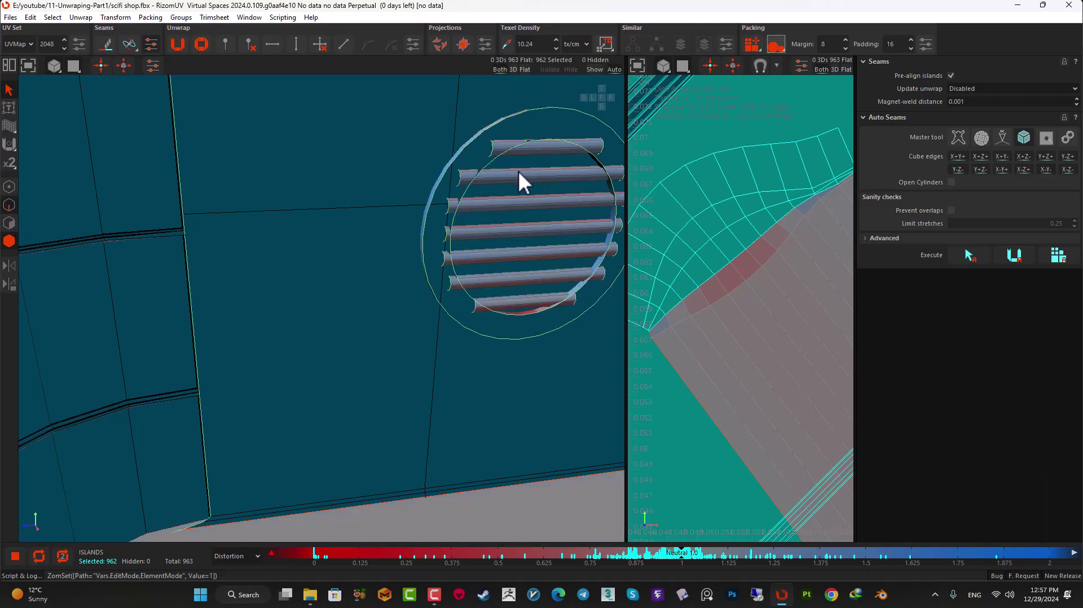
- Select the lengthwise edge loop on each slat of the round wall vent and cut the loops as seams
double_click(516, 177)
click(593, 70)
key(alt+c)
ctrl+double_click(526, 203)
ctrl+double_click(529, 148)
ctrl+double_click(493, 232)
ctrl+double_click(506, 254)
ctrl+double_click(509, 300)
alt+drag(509, 300, 360, 262)
key(alt+c)
alt+drag(504, 320, 0, 318)
- Select the vent's seven slat islands, extend the selection to similar islands and unfold them
key(F4)
click(199, 208)
ctrl+click(199, 227)
ctrl+click(198, 248)
ctrl+click(199, 271)
ctrl+click(198, 292)
ctrl+click(200, 314)
ctrl+click(204, 347)
ctrl+click(204, 347)
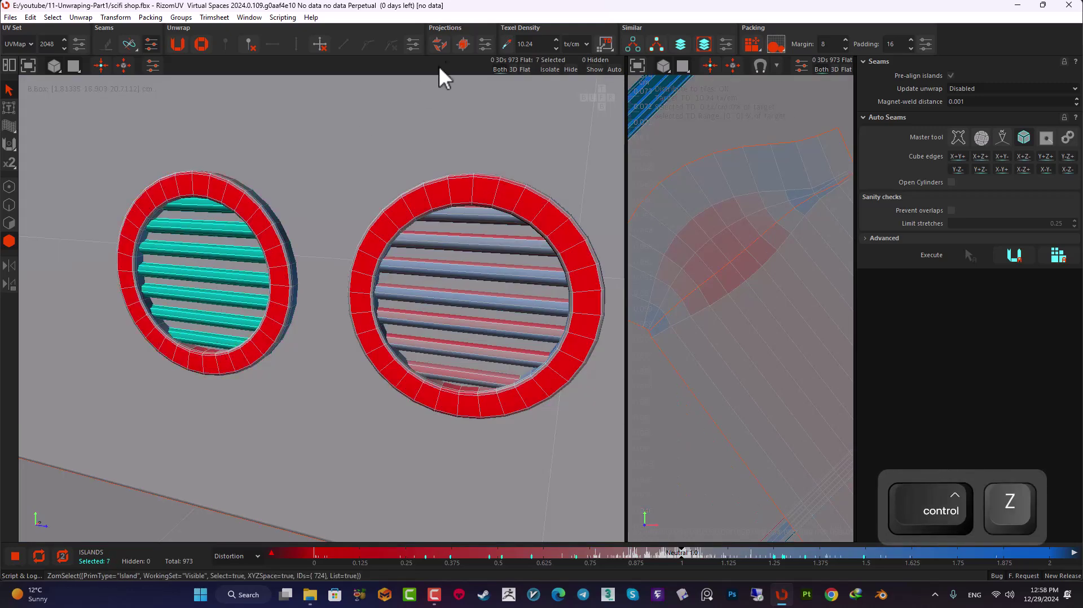
click(639, 46)
- Select the round edge loops and short cross edges of the vent's ring frame and cut them as seams
click(246, 205)
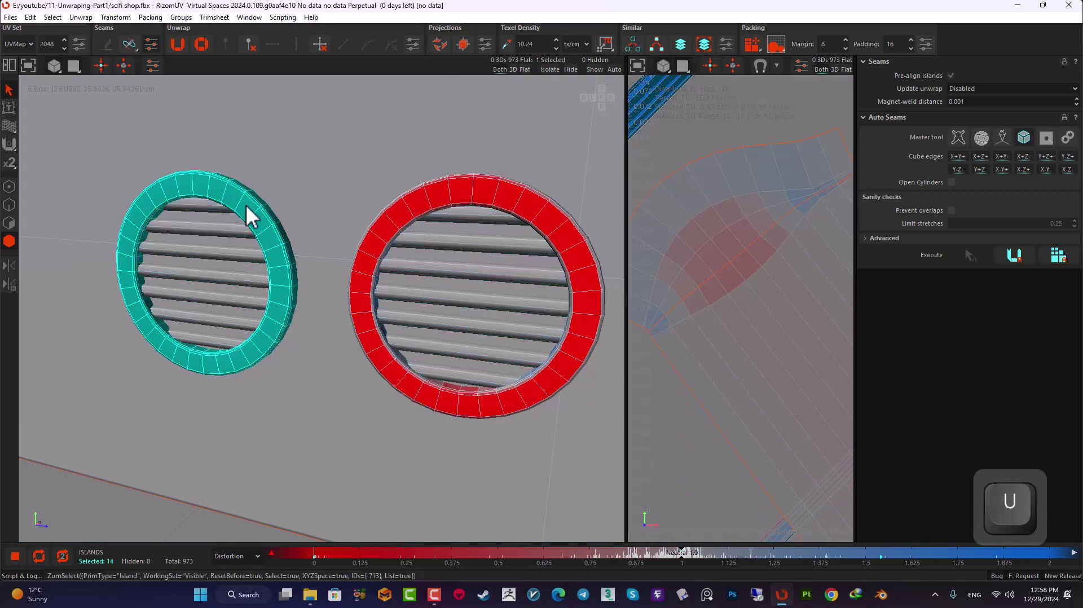
click(7, 209)
double_click(221, 179)
ctrl+double_click(212, 199)
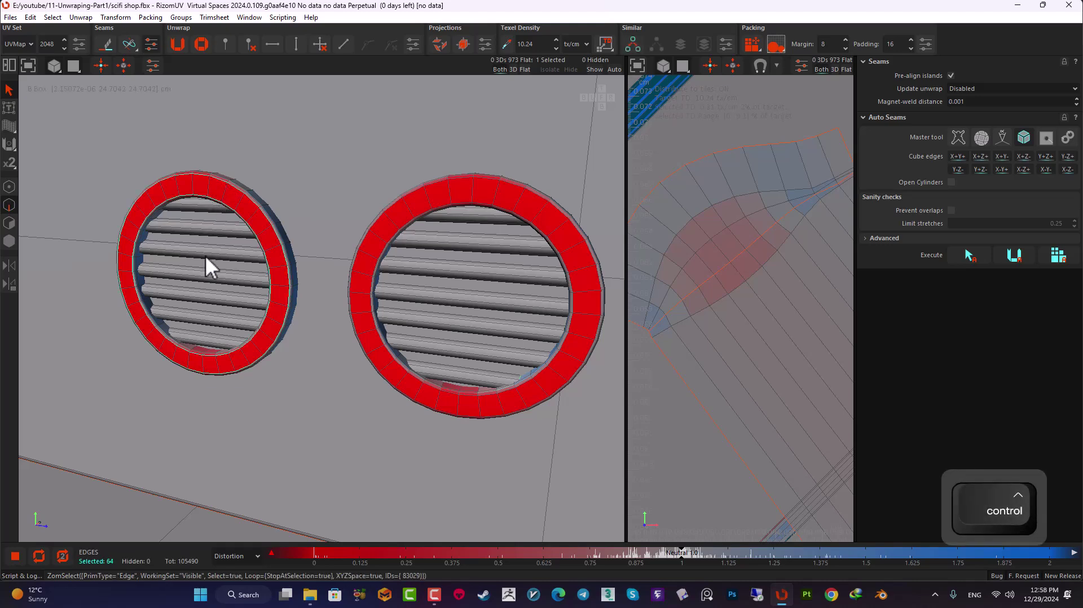
scroll(199, 373, up, 5)
ctrl+double_click(212, 291)
alt+drag(212, 291, 226, 327)
ctrl+double_click(226, 353)
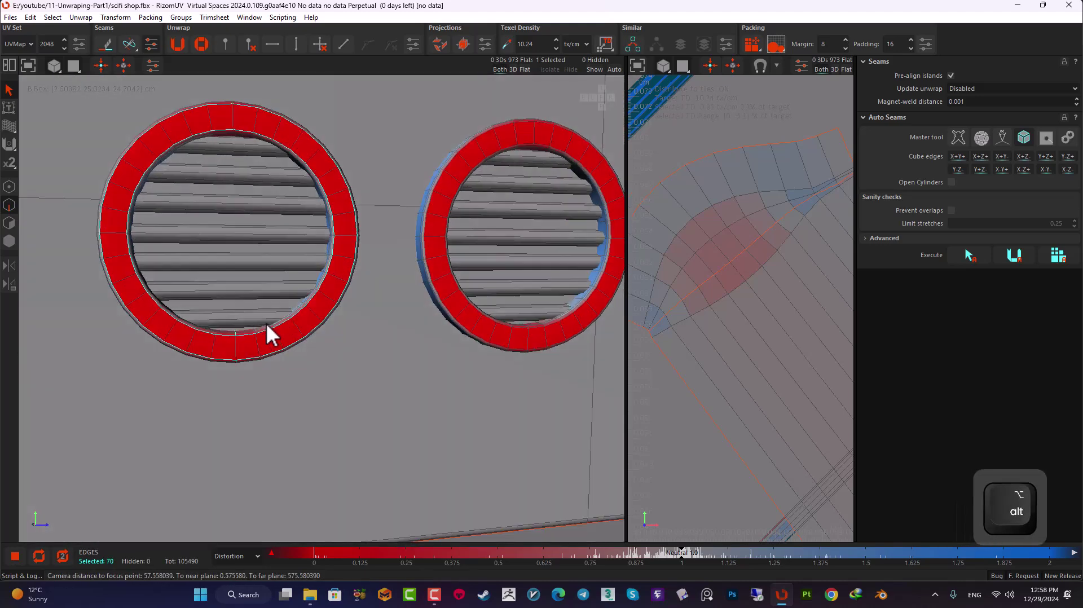
key(c)
scroll(270, 312, down, 3)
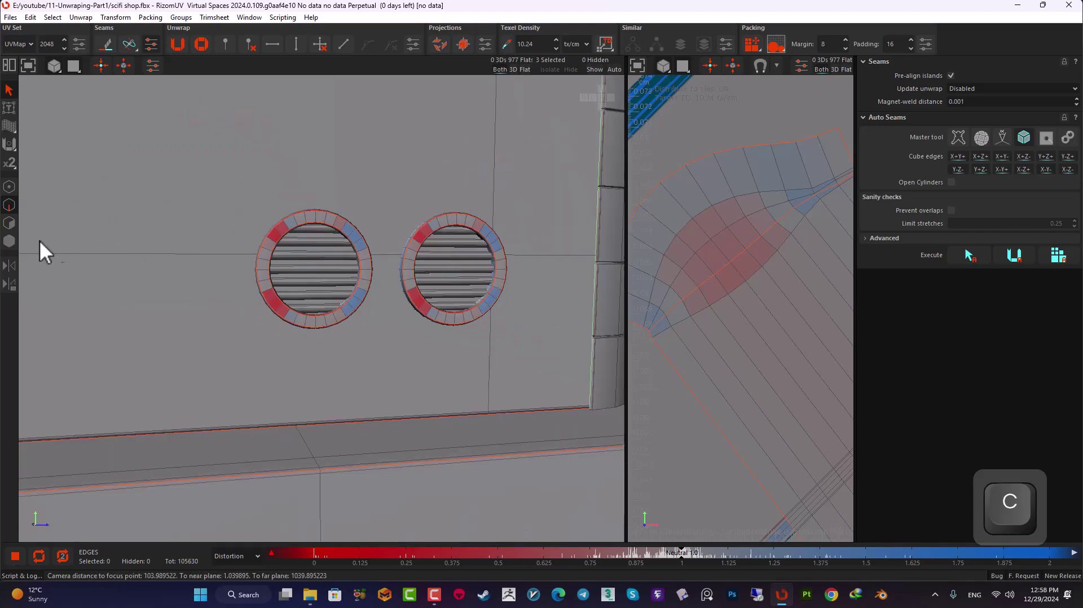
- Select the vent's ring frame island together with its similar islands and unfold them
click(9, 241)
click(341, 228)
click(672, 48)
key(u)
scroll(431, 224, down, 5)
click(502, 191)
- Select the inner and outer edge loops and a cross edge on the ring frame of the vent near the pipe, and cut them
scroll(502, 191, up, 2)
alt+drag(503, 191, 343, 249)
scroll(377, 399, up, 5)
alt+drag(377, 395, 288, 353)
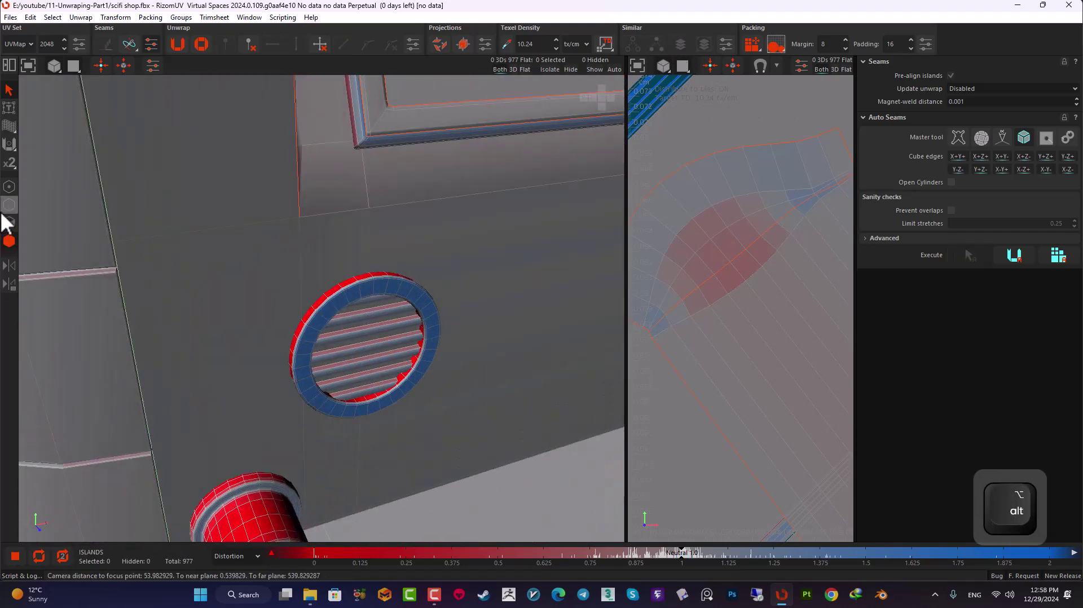
click(9, 205)
scroll(362, 296, up, 3)
double_click(357, 303)
middle_drag(395, 533, 363, 380)
scroll(364, 380, up, 4)
ctrl+double_click(352, 375)
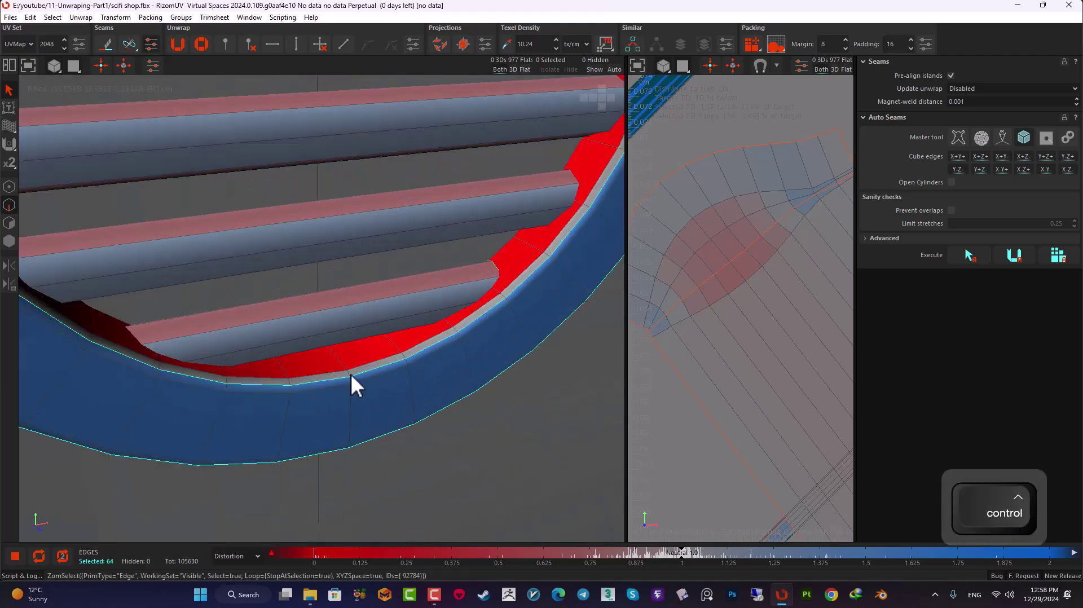
alt+drag(360, 411, 344, 456)
ctrl+click(345, 455)
key(c)
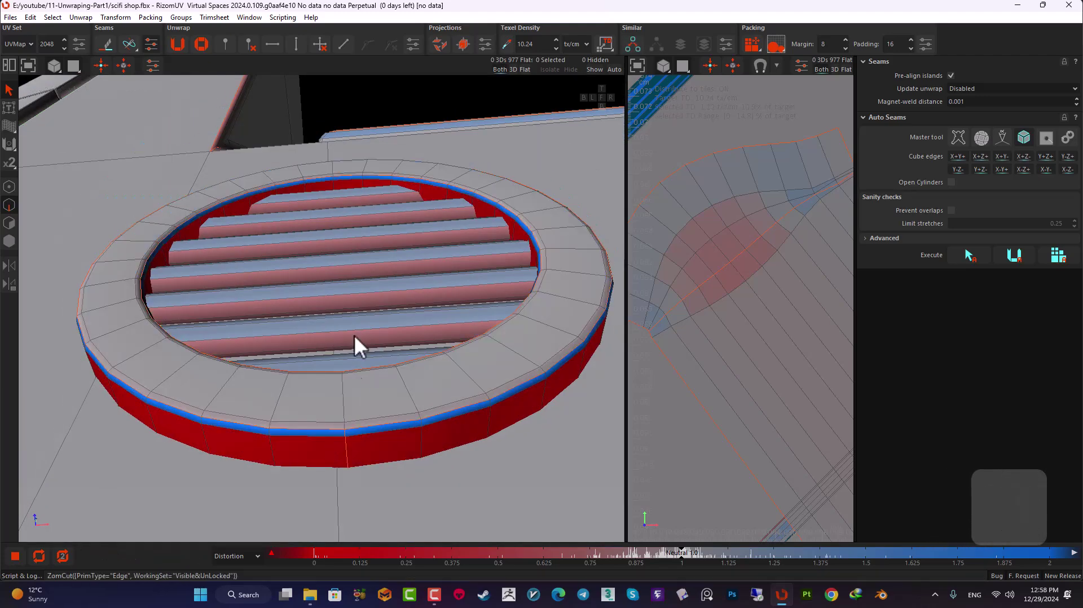
- Select the lengthwise edge loops of all seven slats in the vent near the pipe and cut them as seams
alt+drag(353, 328, 373, 379)
alt+drag(77, 313, 289, 352)
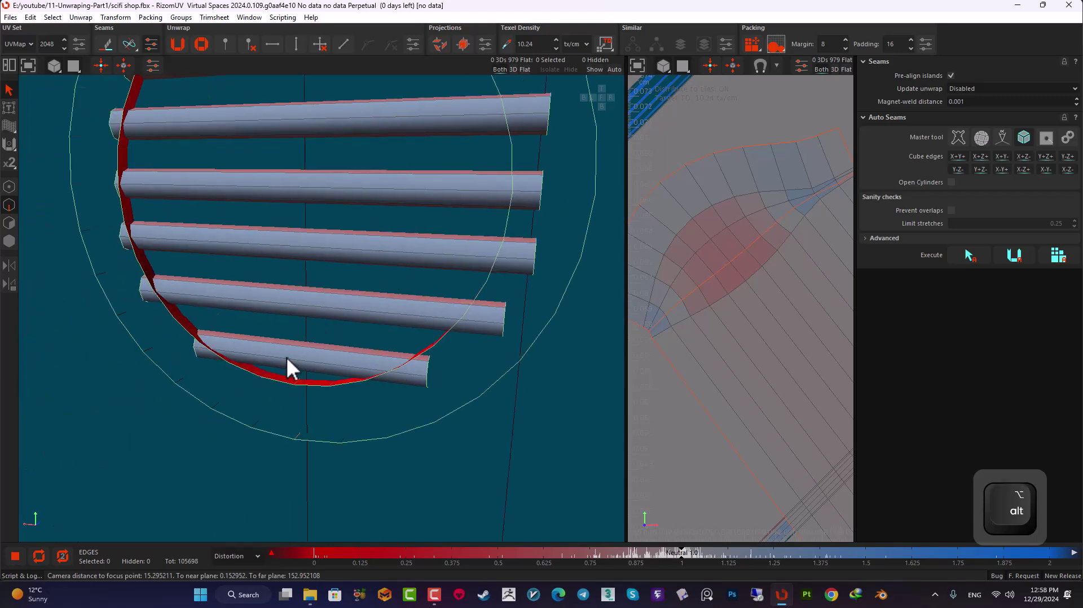
double_click(289, 354)
ctrl+double_click(294, 307)
ctrl+double_click(304, 249)
ctrl+double_click(307, 190)
ctrl+double_click(306, 120)
alt+drag(306, 120, 191, 227)
scroll(301, 185, up, 1)
ctrl+double_click(294, 200)
ctrl+double_click(304, 139)
key(c)
scroll(191, 227, down, 4)
- Select the frame and slats of the vent near the pipe, extend the selection to their connected elements and unfold them
click(10, 241)
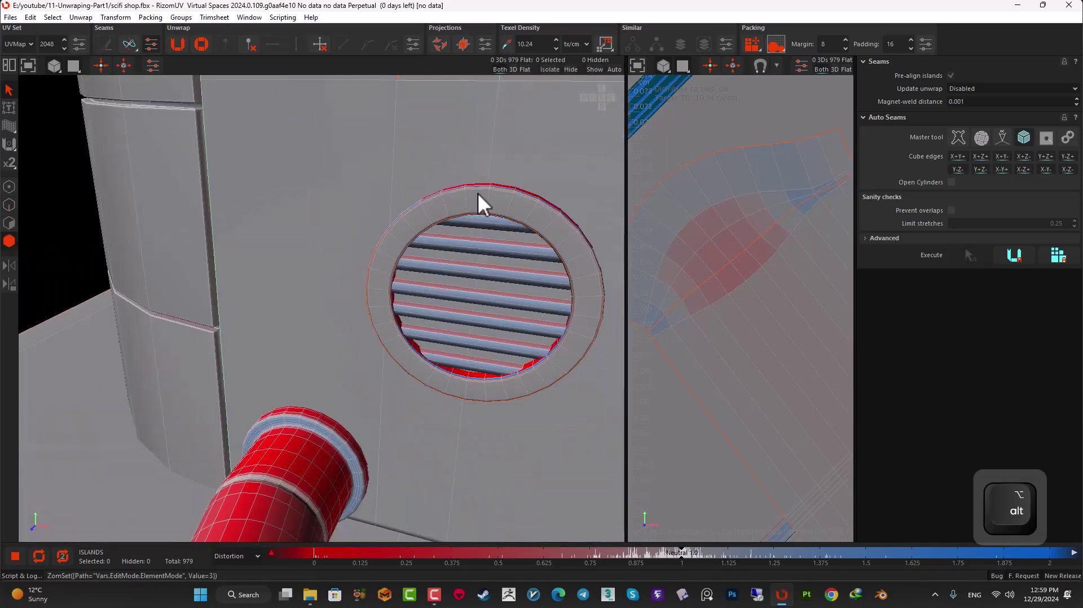
click(478, 193)
scroll(475, 244, up, 3)
ctrl+click(474, 248)
ctrl+click(469, 297)
ctrl+click(477, 207)
ctrl+click(434, 337)
ctrl+click(423, 377)
ctrl+click(408, 413)
ctrl+click(407, 451)
click(51, 18)
click(85, 148)
key(u)
- Select the long bent pipe that runs along the ledge below the windows and isolate it
scroll(355, 235, down, 5)
scroll(357, 237, down, 2)
alt+drag(361, 240, 333, 366)
click(209, 406)
alt+middle_drag(56, 459, 245, 300)
scroll(245, 299, up, 4)
click(243, 298)
click(555, 69)
scroll(225, 275, up, 3)
scroll(224, 274, up, 3)
alt+drag(224, 274, 204, 225)
scroll(204, 226, up, 3)
- Select the edge loops around the flange at one end of the pipe and the pipe's lengthwise edge loop
click(9, 205)
double_click(269, 246)
ctrl+double_click(287, 260)
alt+drag(286, 261, 425, 236)
ctrl+double_click(428, 241)
ctrl+double_click(437, 304)
scroll(412, 310, down, 6)
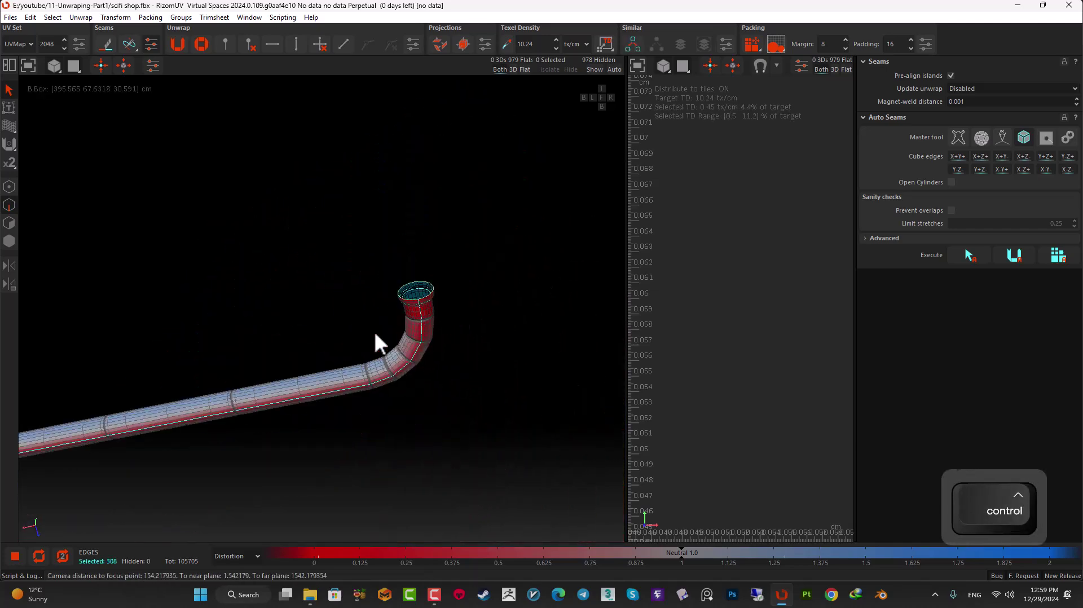
- Add the edge loops of the flange at the pipe's opposite end to the selection
alt+middle_drag(405, 310, 599, 186)
alt+middle_drag(42, 384, 145, 326)
scroll(161, 323, up, 6)
alt+drag(179, 229, 144, 266)
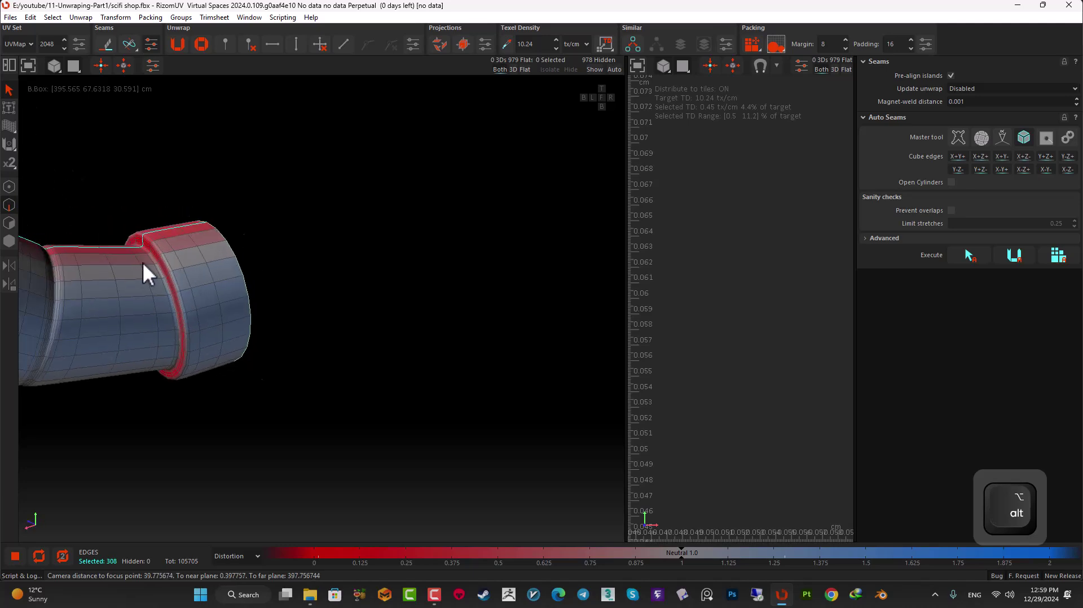
scroll(150, 238, up, 4)
ctrl+double_click(151, 237)
ctrl+click(172, 194)
ctrl+double_click(172, 194)
scroll(198, 239, down, 8)
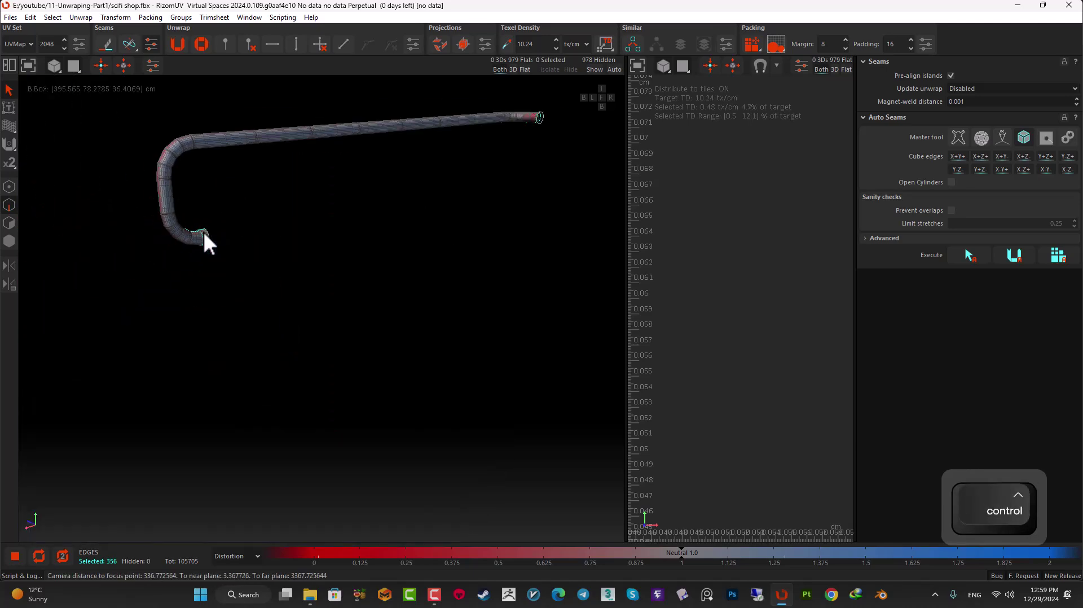
- Show the whole model again and cut the pipe's selected edges as seams
click(594, 69)
alt+drag(221, 230, 443, 239)
scroll(443, 239, down, 5)
key(c)
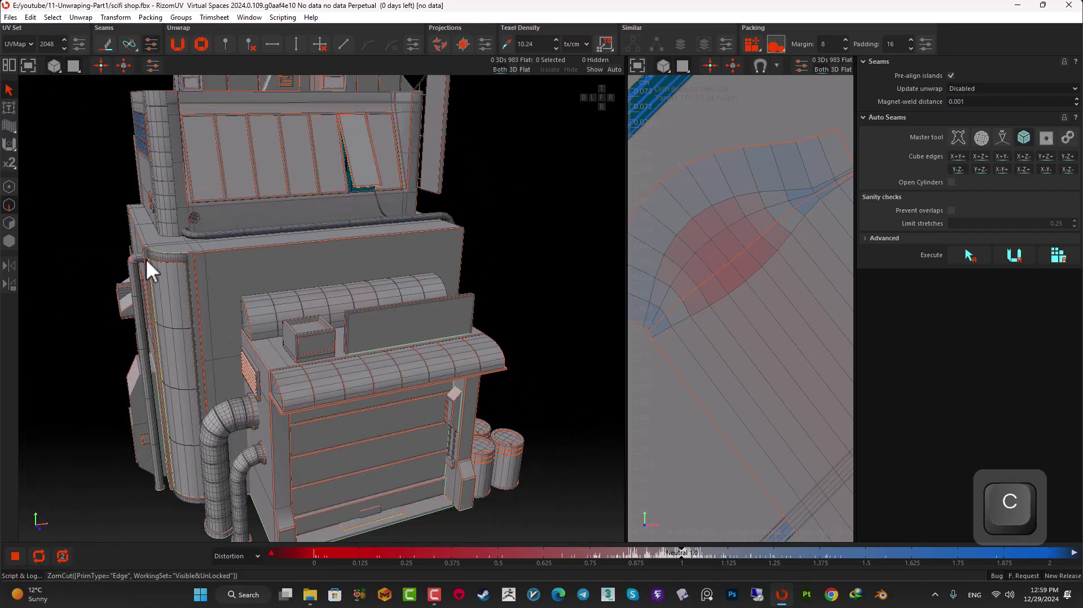
- Select the long bent pipe, extend the selection to all its connected islands and unfold them
click(9, 241)
click(258, 231)
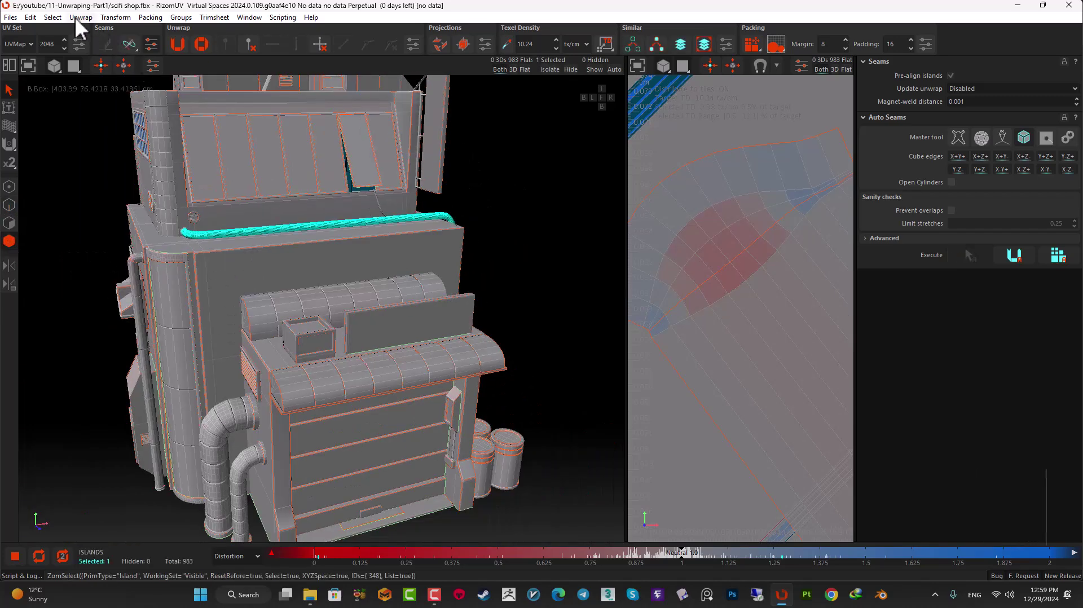
click(53, 17)
click(127, 156)
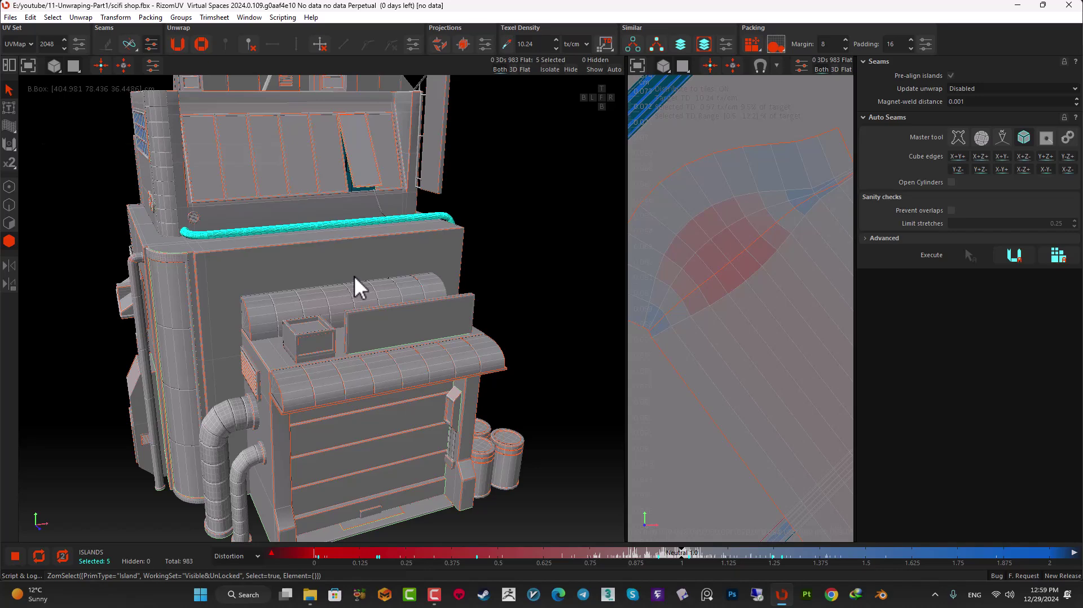
key(u)
- Widen the UV viewport to show more of the UV layout
drag(627, 293, 338, 283)
scroll(645, 263, down, 5)
alt+middle_drag(422, 281, 645, 269)
click(486, 280)
scroll(568, 264, up, 5)
scroll(568, 264, down, 5)
alt+middle_drag(361, 262, 682, 302)
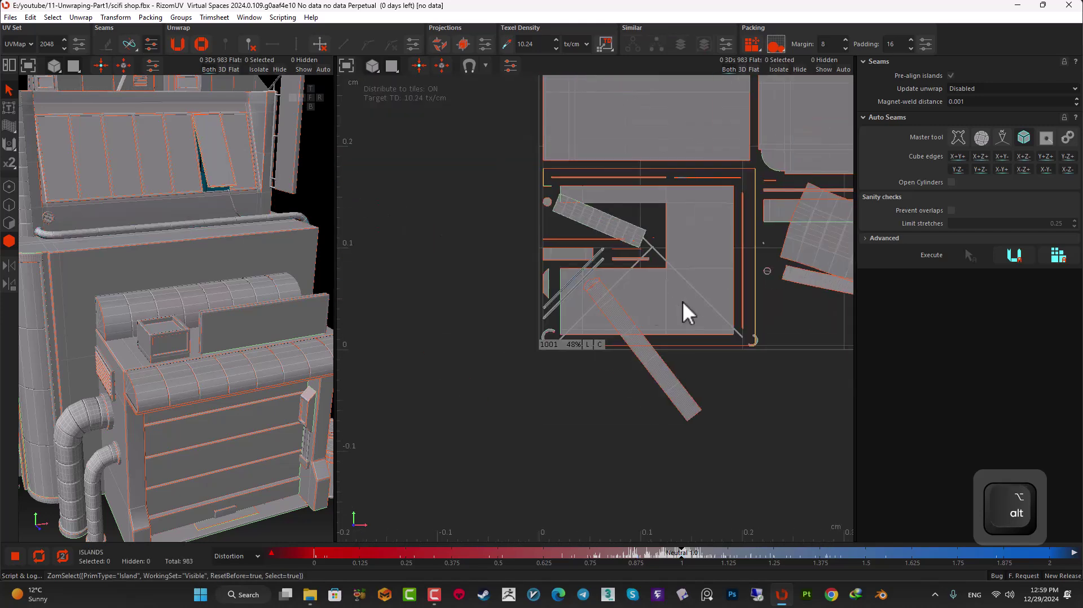
- Select the thin diagonal strip islands in the UV layout plus the matching cylinder on the model, and isolate them
scroll(587, 287, up, 5)
click(606, 198)
ctrl+click(628, 206)
scroll(225, 281, down, 5)
scroll(153, 262, up, 5)
alt+drag(138, 272, 177, 362)
scroll(154, 262, up, 5)
scroll(177, 362, up, 2)
ctrl+click(194, 330)
click(265, 71)
- Select a lengthwise edge loop on each of the three isolated cylinders and cut the loops as seams
scroll(226, 237, down, 5)
alt+drag(243, 257, 133, 266)
click(10, 207)
scroll(169, 289, up, 4)
double_click(156, 304)
ctrl+double_click(175, 234)
ctrl+double_click(181, 169)
scroll(553, 277, up, 3)
key(c)
- Try to unfold the three cylinders from a polygon selection
click(9, 223)
drag(275, 99, 161, 358)
key(u)
scroll(542, 229, down, 4)
click(651, 149)
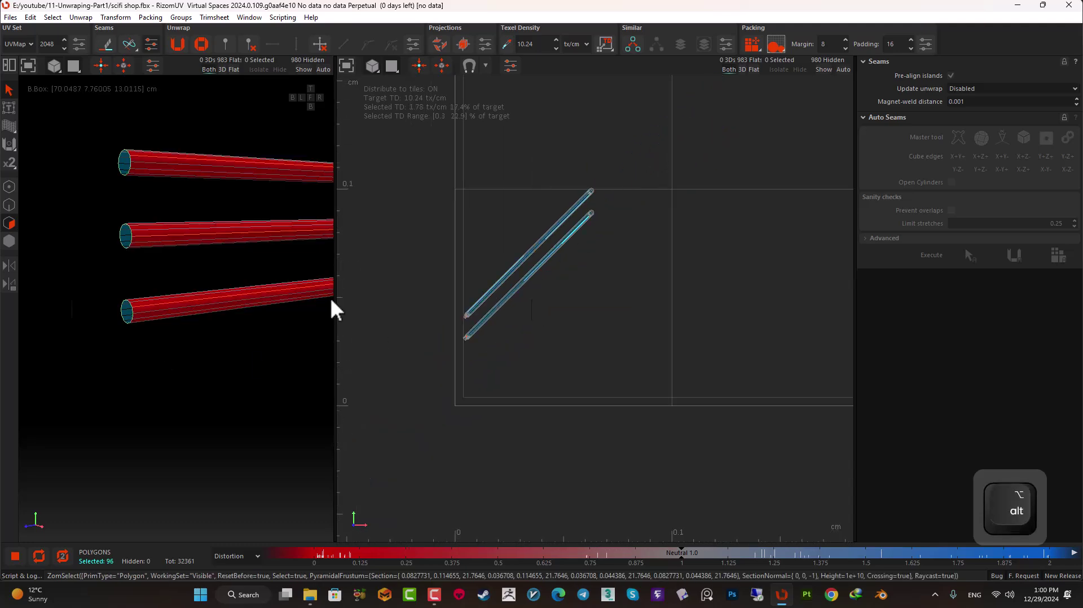
- Select the three isolated cylinders as islands, unfold them, and show all hidden islands again
click(9, 241)
drag(587, 194, 468, 333)
ctrl+drag(558, 225, 463, 343)
ctrl+click(212, 321)
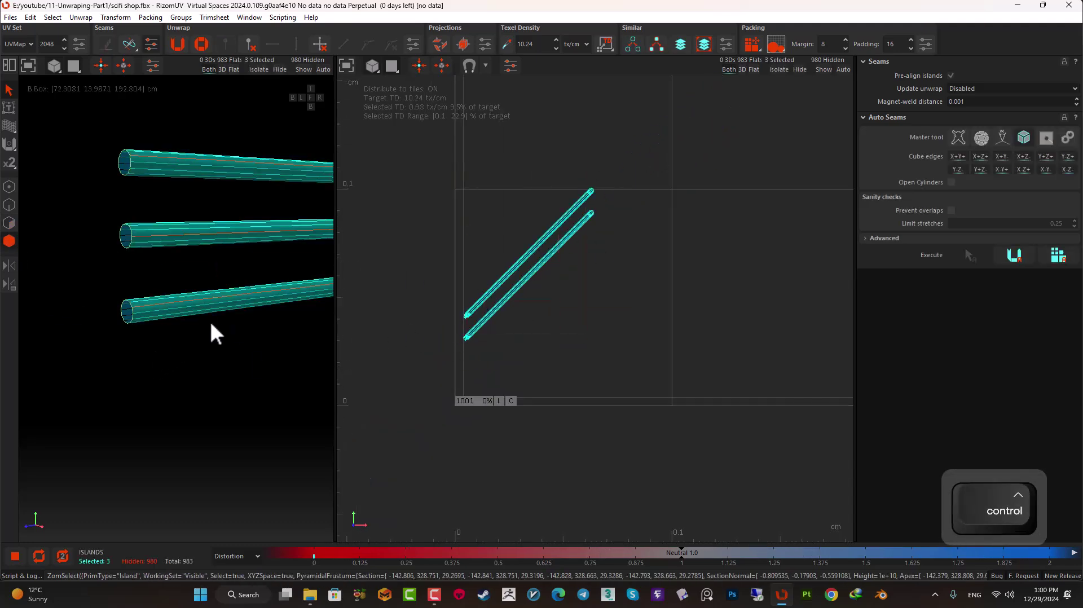
key(u)
click(564, 295)
click(823, 70)
- Select the stretched thin strip island in the UV layout and frame the matching outer rim of the window grid on the model
scroll(602, 268, down, 8)
alt+middle_drag(728, 322, 597, 201)
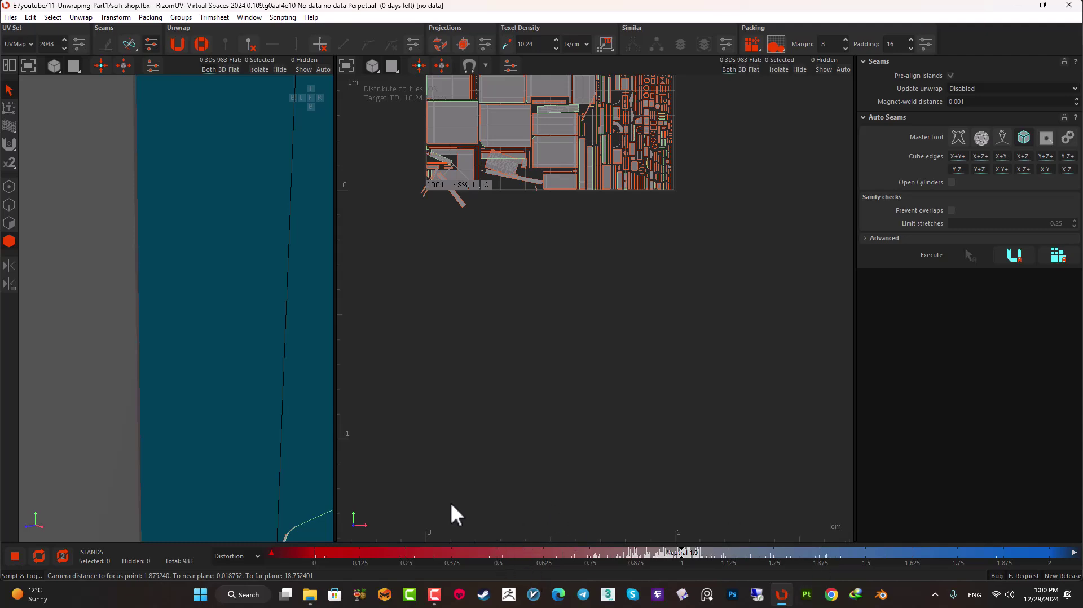
alt+middle_drag(642, 107, 634, 301)
scroll(634, 301, up, 7)
alt+middle_drag(603, 435, 594, 353)
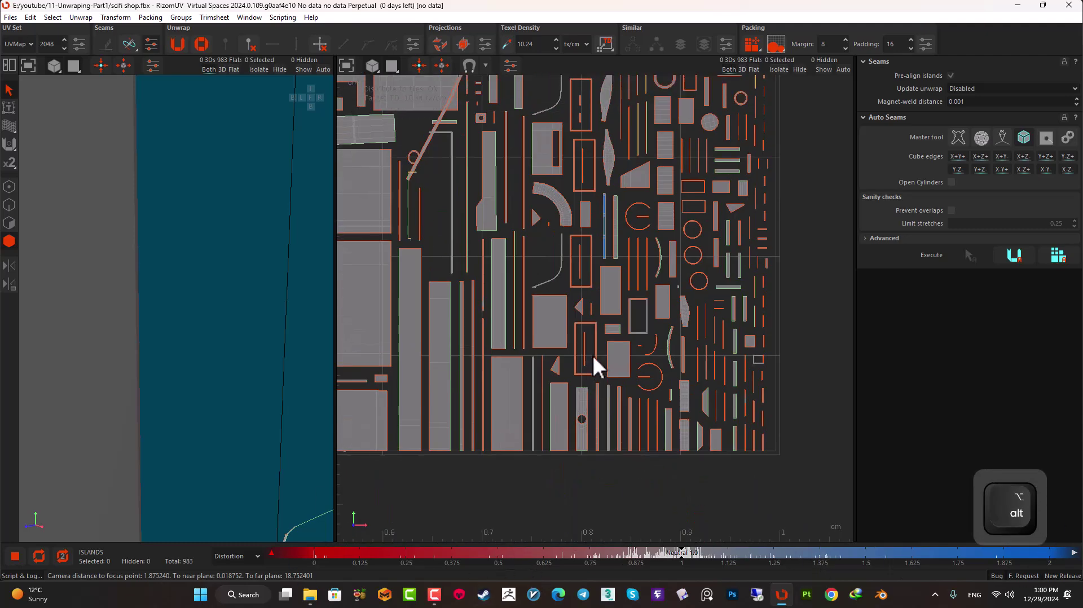
scroll(603, 234, up, 10)
click(624, 211)
scroll(624, 211, down, 12)
alt+middle_drag(631, 229, 516, 278)
scroll(248, 188, down, 12)
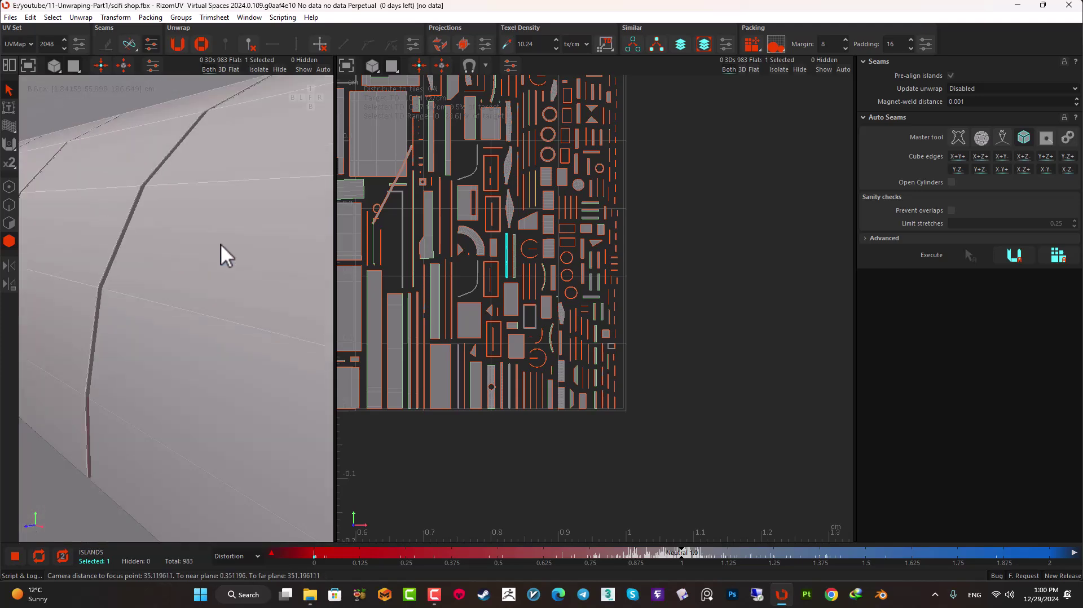
key(f)
scroll(235, 228, down, 8)
alt+drag(235, 228, 441, 266)
key(f)
alt+drag(160, 321, 113, 307)
scroll(236, 325, up, 5)
alt+middle_drag(112, 306, 189, 297)
scroll(189, 296, up, 4)
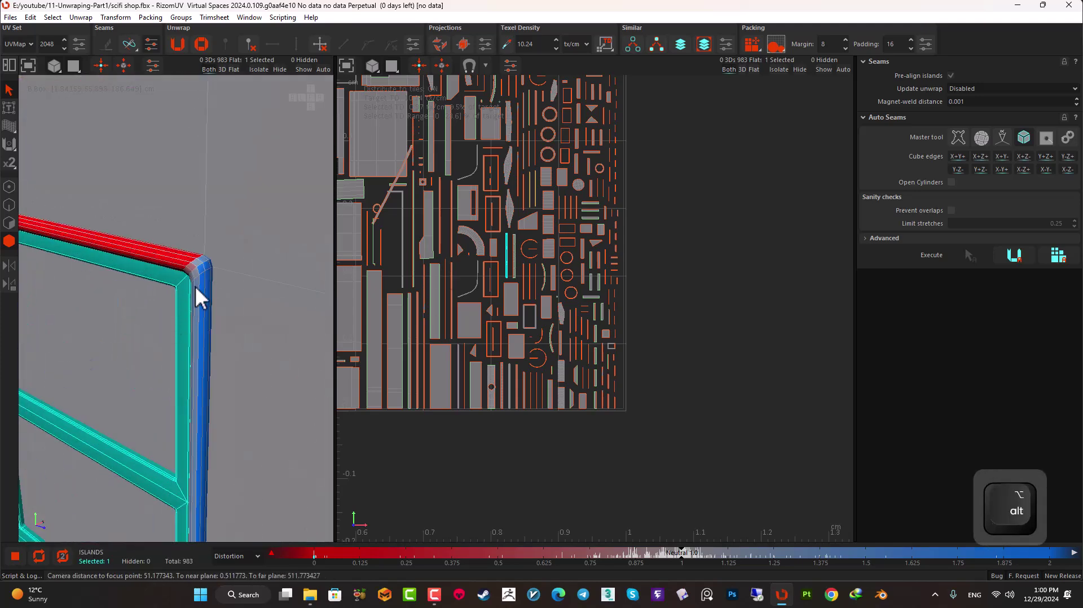
- Cut edge loops along the outer rim of the window grid as seams and unfold the resulting islands
click(9, 206)
scroll(265, 230, up, 5)
mouse_move(178, 288)
alt+mouse_down()
mouse_move(265, 230)
mouse_move(175, 271)
alt+mouse_up()
double_click(272, 203)
scroll(272, 203, down, 5)
ctrl+double_click(266, 198)
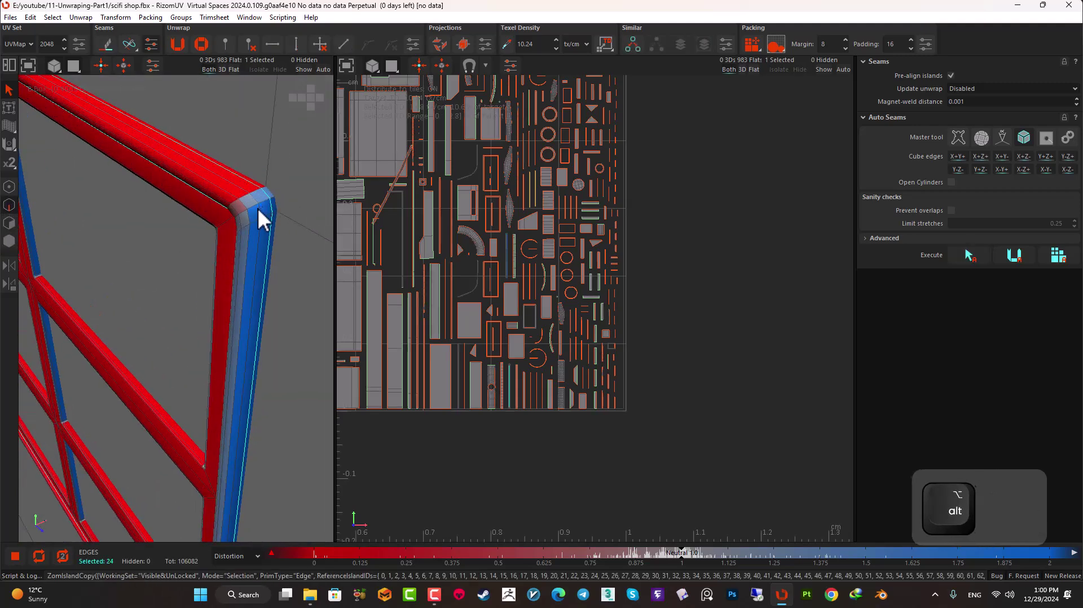
key(c)
click(9, 241)
key(u)
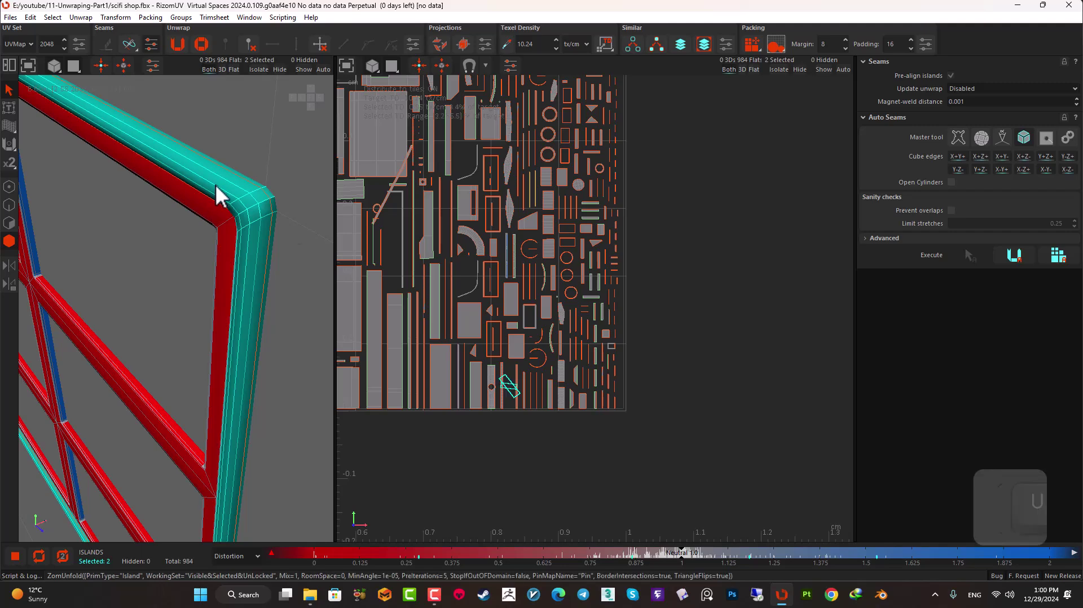
- Isolate the inner window grid island and run Auto Seams on it with the box method
scroll(527, 315, up, 8)
scroll(513, 382, down, 4)
click(177, 452)
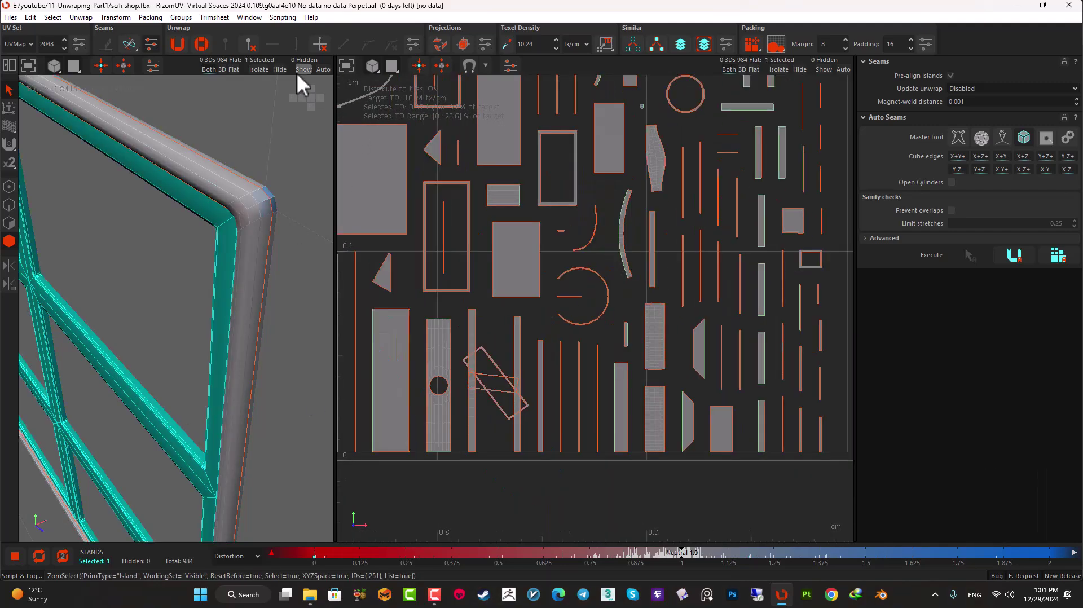
key(i)
key(f)
click(1021, 136)
click(1015, 255)
- Unfold, pack and optimize the window grid's new islands
key(u)
key(p)
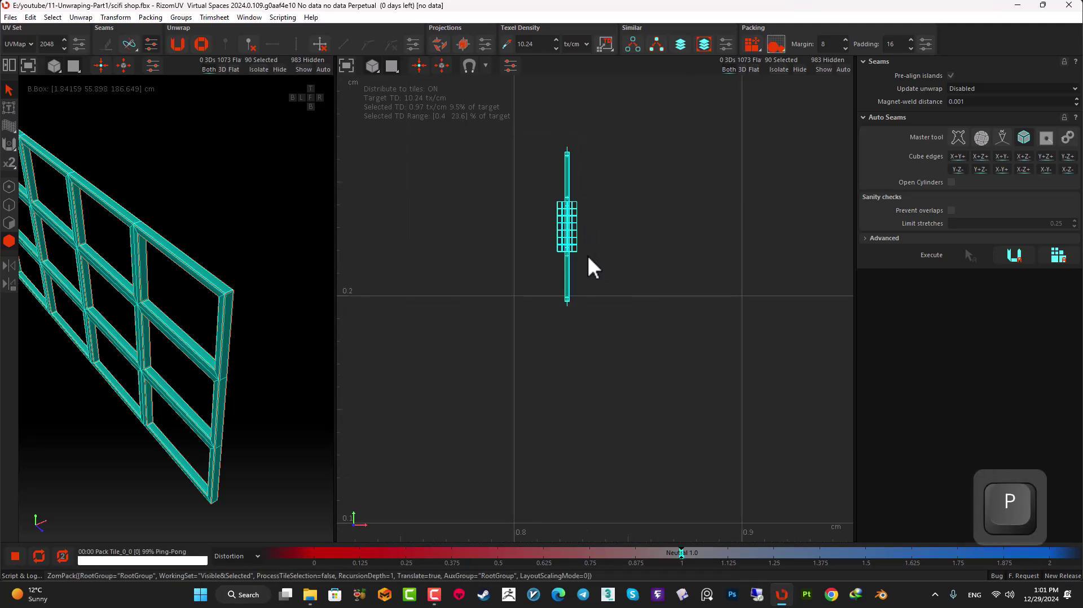
scroll(627, 233, down, 7)
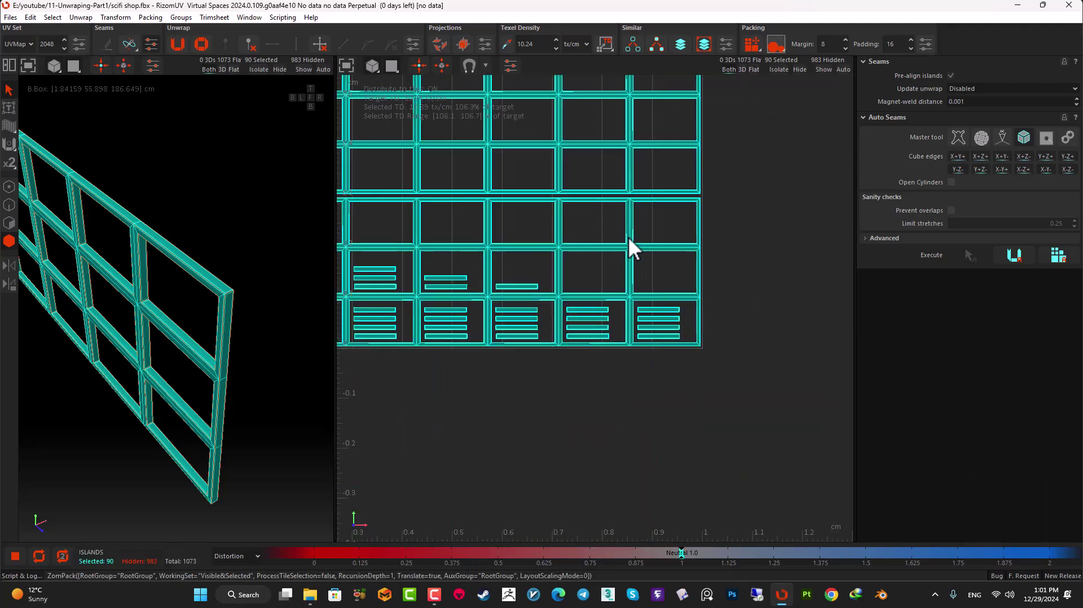
key(o)
scroll(622, 221, down, 2)
alt+middle_drag(516, 127, 580, 220)
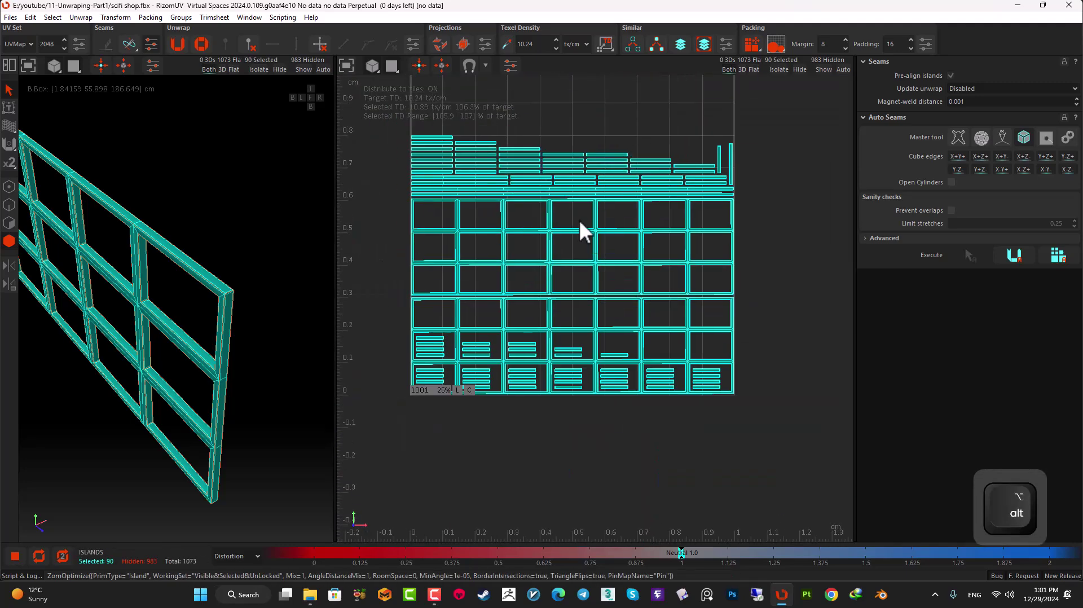
- Show all hidden islands, select everything, and pack the whole UV layout
click(304, 69)
scroll(536, 248, down, 7)
key(ctrl+a)
scroll(537, 270, up, 3)
key(p)
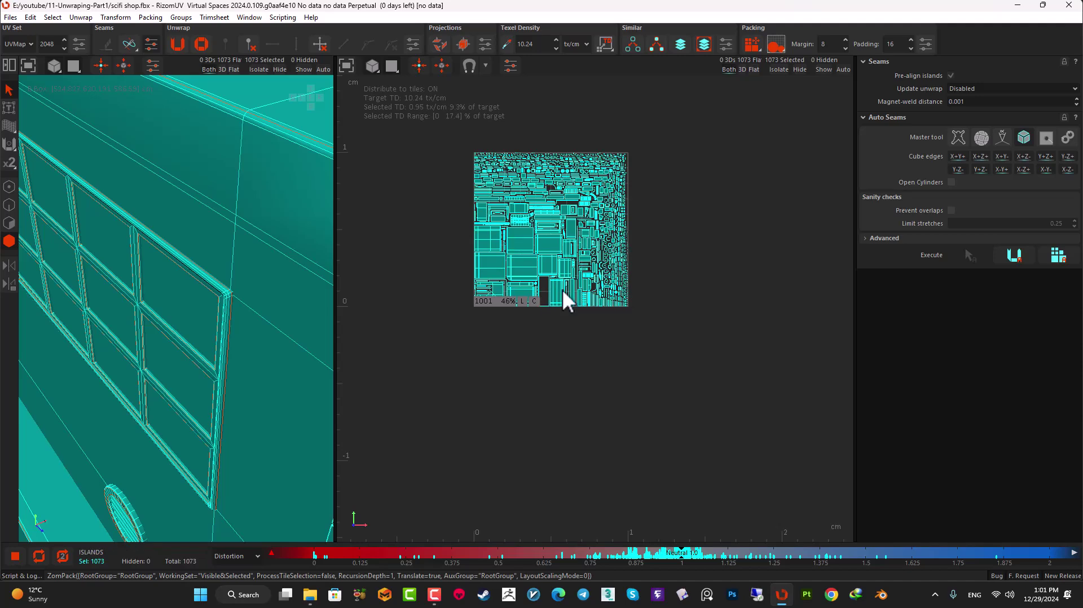
- Select the two long diagonal strip islands in the UV layout and bring their bent pipes into view on the model
click(657, 254)
alt+right_drag(546, 258, 534, 193)
alt+middle_drag(534, 193, 561, 295)
alt+right_drag(441, 473, 492, 396)
alt+right_drag(461, 329, 395, 294)
click(485, 302)
ctrl+click(472, 267)
alt+middle_drag(395, 287, 674, 279)
alt+right_drag(195, 248, 159, 255)
alt+middle_drag(121, 406, 169, 266)
alt+right_drag(169, 265, 218, 233)
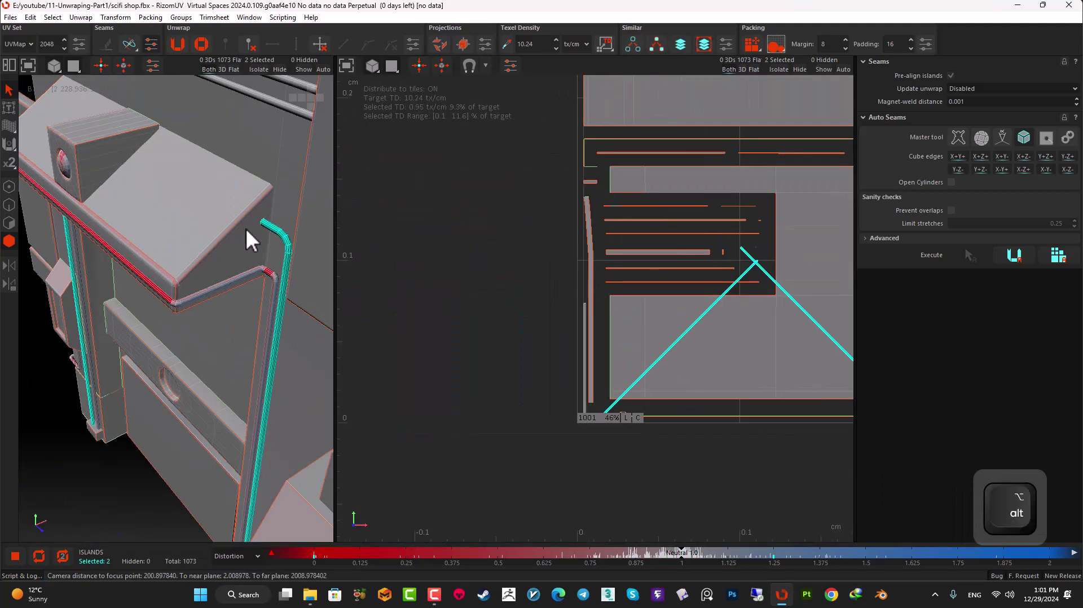
- Select lengthwise edge loops on the bent pipes beside the sloped housing and cut them as seams
alt+drag(218, 234, 279, 239)
click(10, 207)
alt+right_drag(192, 217, 238, 198)
double_click(238, 198)
scroll(238, 199, down, 5)
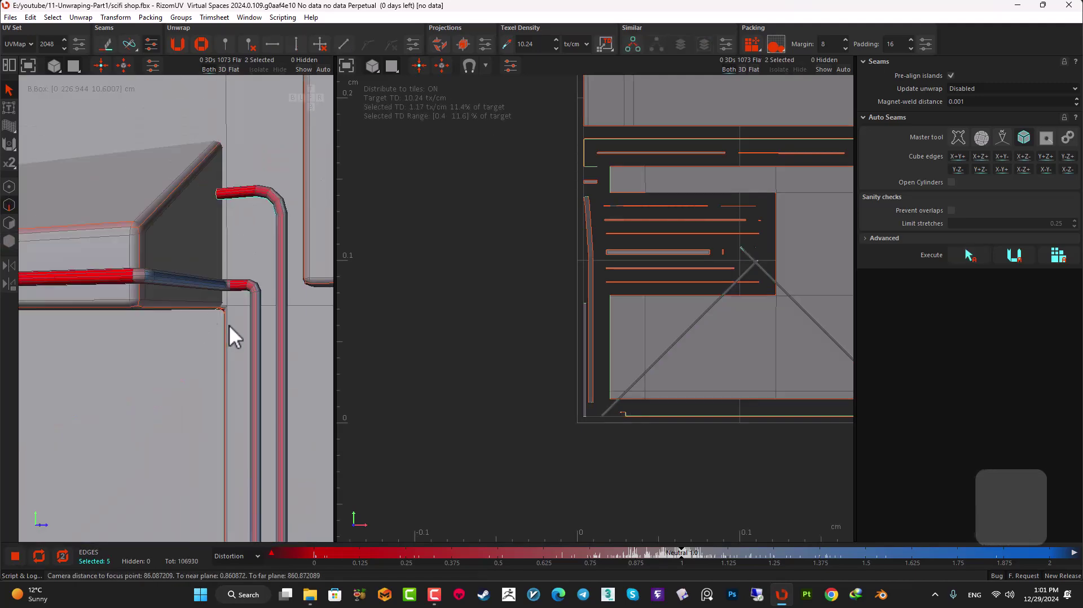
scroll(231, 287, up, 5)
ctrl+double_click(232, 271)
scroll(231, 275, down, 6)
alt+drag(229, 276, 204, 262)
scroll(205, 261, up, 8)
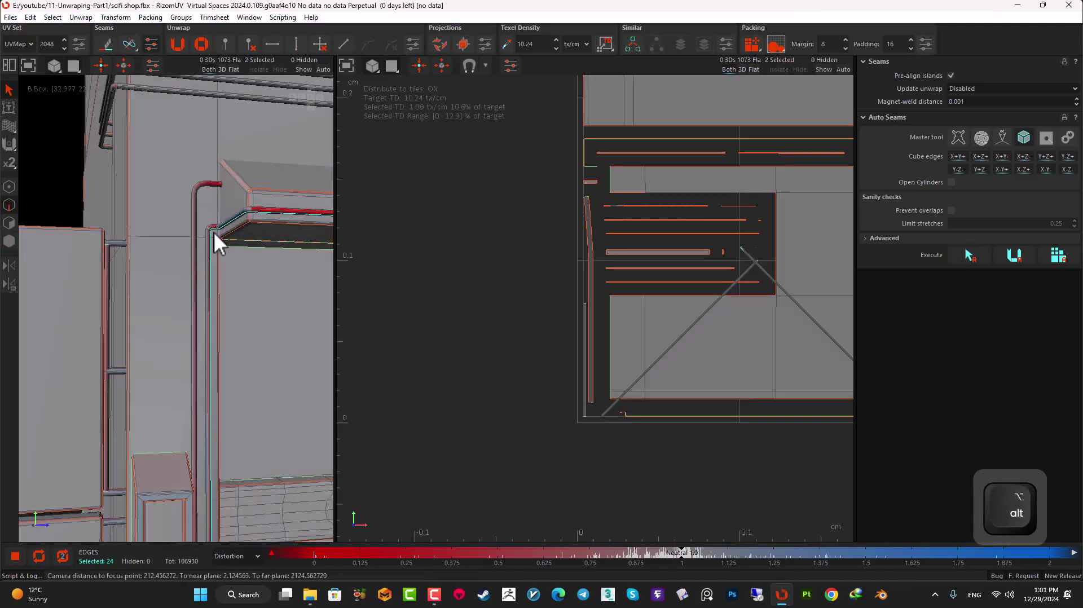
ctrl+double_click(219, 115)
scroll(202, 135, down, 4)
scroll(157, 232, down, 6)
alt+drag(157, 232, 90, 239)
key(c)
- Select further edge loops along the neighbouring distorted pipes and cut them as seams
scroll(81, 209, up, 6)
double_click(84, 182)
scroll(84, 182, down, 5)
ctrl+double_click(69, 281)
scroll(68, 281, down, 2)
key(c)
scroll(67, 277, down, 4)
alt+drag(67, 276, 188, 272)
scroll(168, 306, up, 5)
scroll(168, 306, down, 5)
scroll(133, 248, up, 7)
ctrl+double_click(94, 315)
scroll(100, 308, down, 4)
key(c)
- Select lengthwise edge loops on the roof railing, the bent corner tube and its side tube, and cut them as seams
scroll(133, 245, down, 4)
alt+middle_drag(194, 130, 137, 252)
scroll(134, 247, down, 3)
alt+drag(134, 247, 150, 266)
scroll(152, 160, up, 6)
alt+drag(151, 160, 58, 297)
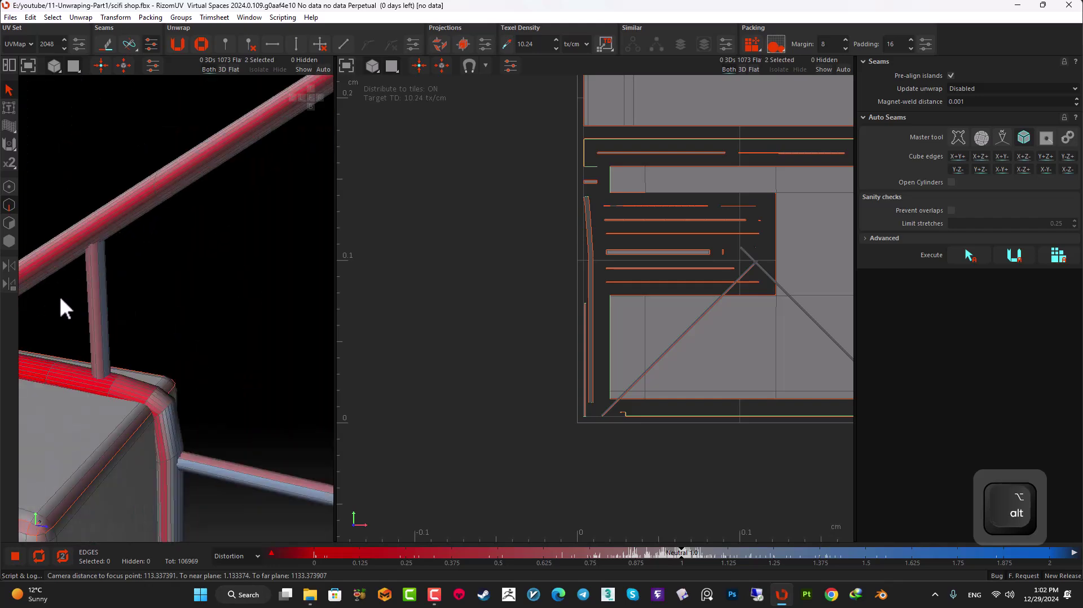
scroll(99, 292, up, 6)
ctrl+double_click(52, 288)
scroll(51, 288, down, 6)
scroll(167, 265, up, 3)
scroll(189, 240, down, 3)
scroll(254, 316, up, 4)
ctrl+double_click(222, 261)
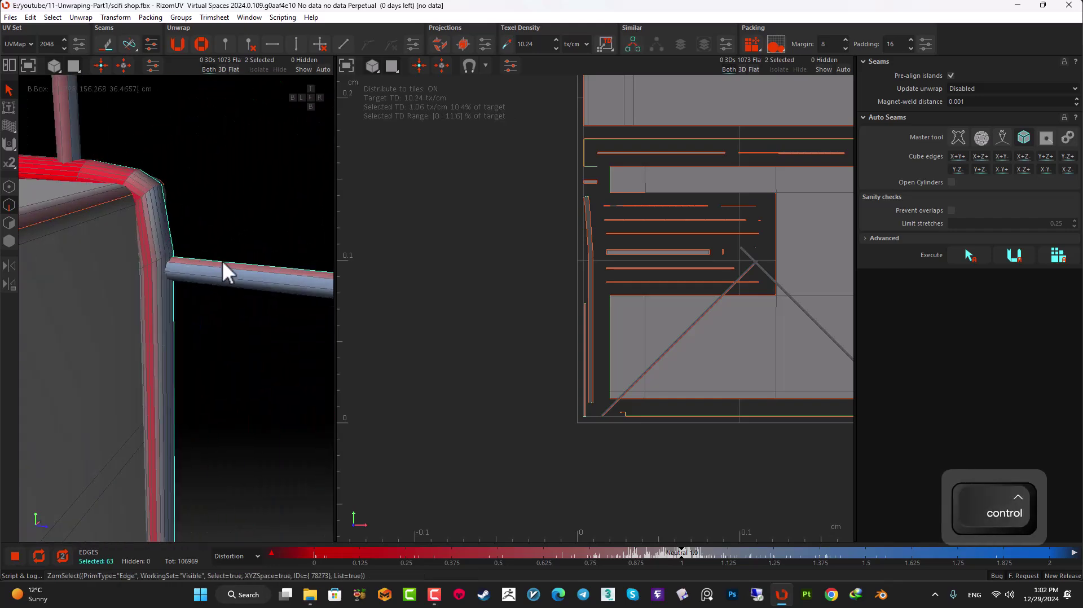
scroll(222, 260, down, 4)
alt+middle_drag(240, 390, 198, 205)
key(alt+c)
- Select one more edge loop on the distorted tubing and cut it as a seam
scroll(219, 253, down, 5)
scroll(185, 149, up, 4)
alt+drag(219, 254, 154, 308)
scroll(141, 205, up, 3)
double_click(141, 203)
key(c)
- Select the edge loops across the bends of the tube and cut them to separate its corners
scroll(131, 200, down, 6)
scroll(178, 394, up, 7)
double_click(177, 395)
scroll(175, 396, down, 3)
alt+drag(175, 396, 119, 355)
ctrl+double_click(122, 346)
key(ctrl+z)
ctrl+double_click(122, 347)
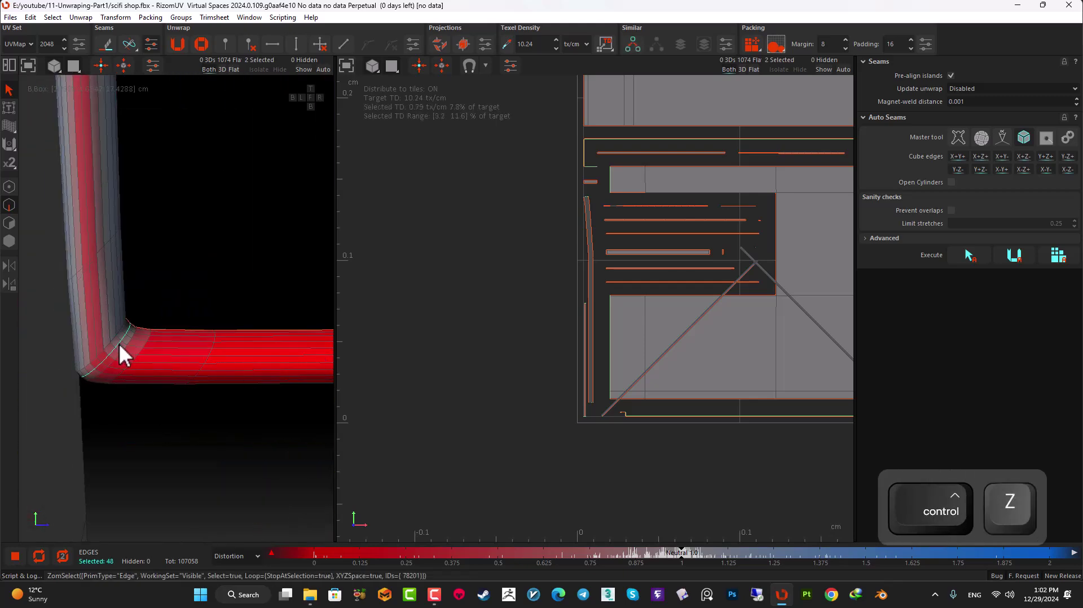
key(c)
- Select edge loops on the two vertical pipe assemblies standing on the ledge and cut them as seams
scroll(199, 255, down, 8)
alt+drag(198, 255, 253, 333)
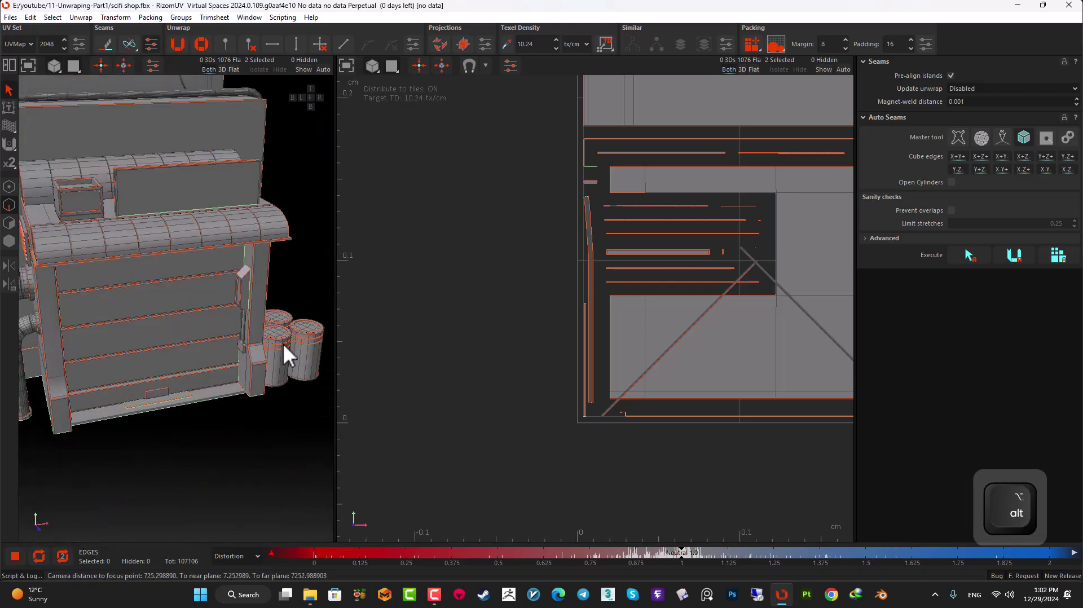
scroll(234, 391, up, 10)
alt+drag(234, 390, 257, 254)
double_click(257, 254)
ctrl+double_click(204, 299)
scroll(206, 298, down, 6)
scroll(199, 335, up, 6)
mouse_move(199, 335)
alt+mouse_down()
mouse_move(219, 354)
mouse_move(202, 350)
alt+mouse_up()
scroll(202, 351, up, 3)
key(c)
- Unfold the two octagonal base collars and the two vertical pipes rising from them
click(9, 241)
click(175, 371)
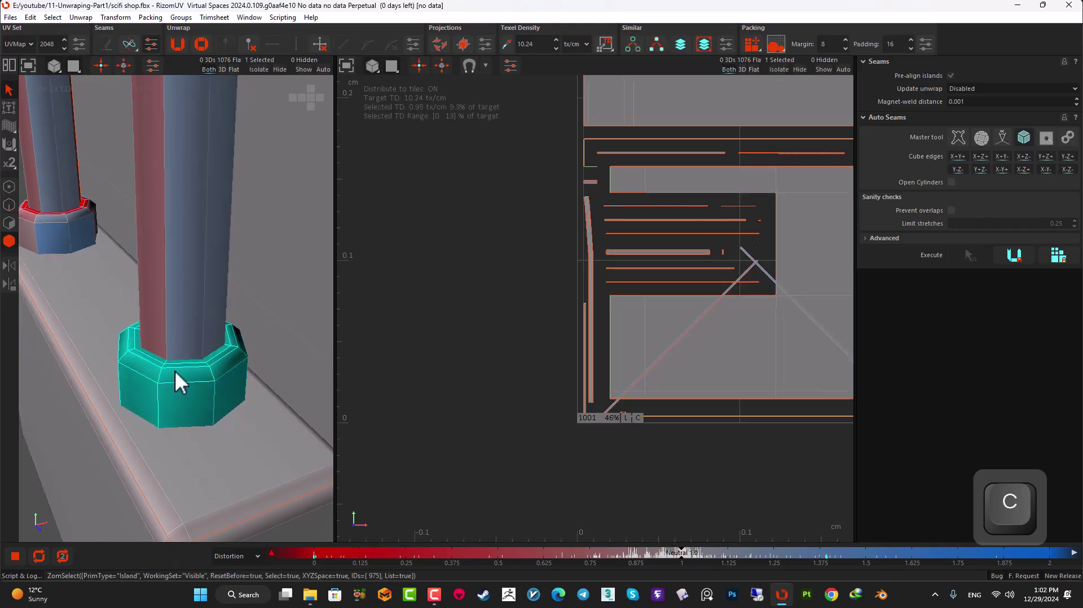
key(u)
click(74, 245)
key(u)
click(148, 262)
ctrl+click(66, 200)
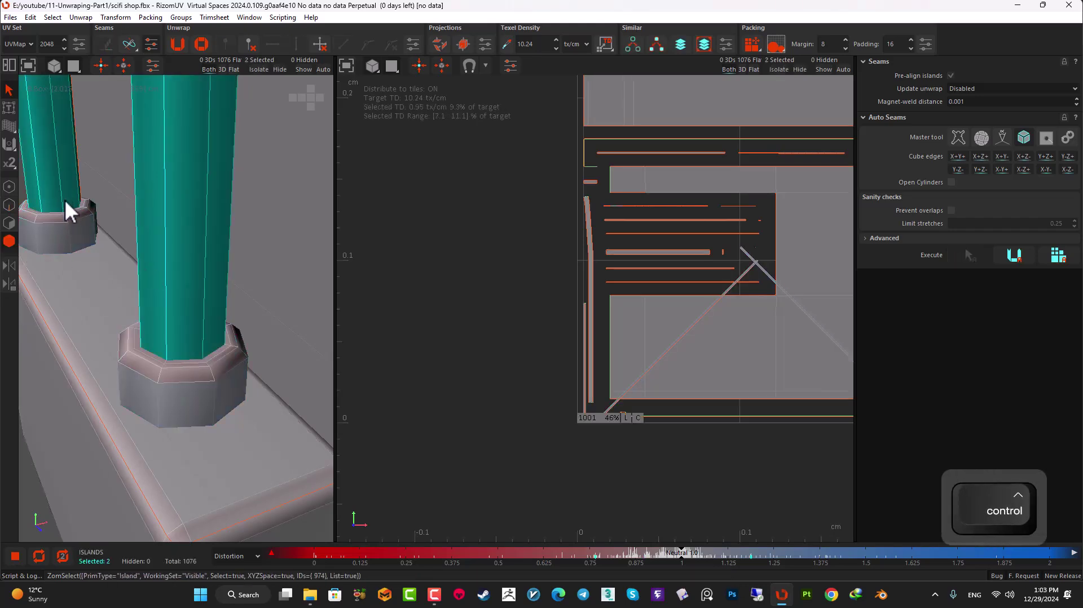
key(u)
- Find the distorted thin frame trim elsewhere on the building and isolate its island
scroll(221, 239, down, 10)
scroll(164, 285, up, 5)
alt+drag(239, 256, 163, 511)
scroll(214, 326, down, 6)
click(163, 511)
scroll(113, 412, up, 5)
alt+drag(113, 411, 214, 430)
scroll(214, 430, down, 5)
alt+drag(91, 381, 66, 345)
scroll(145, 312, up, 5)
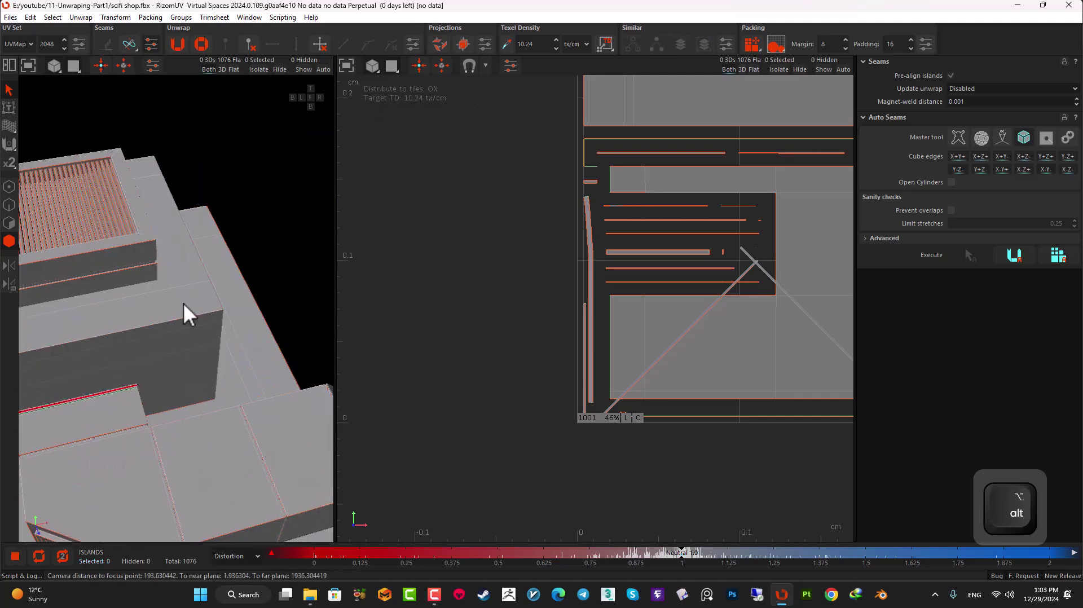
alt+drag(145, 312, 149, 356)
scroll(219, 345, up, 8)
click(223, 354)
click(259, 69)
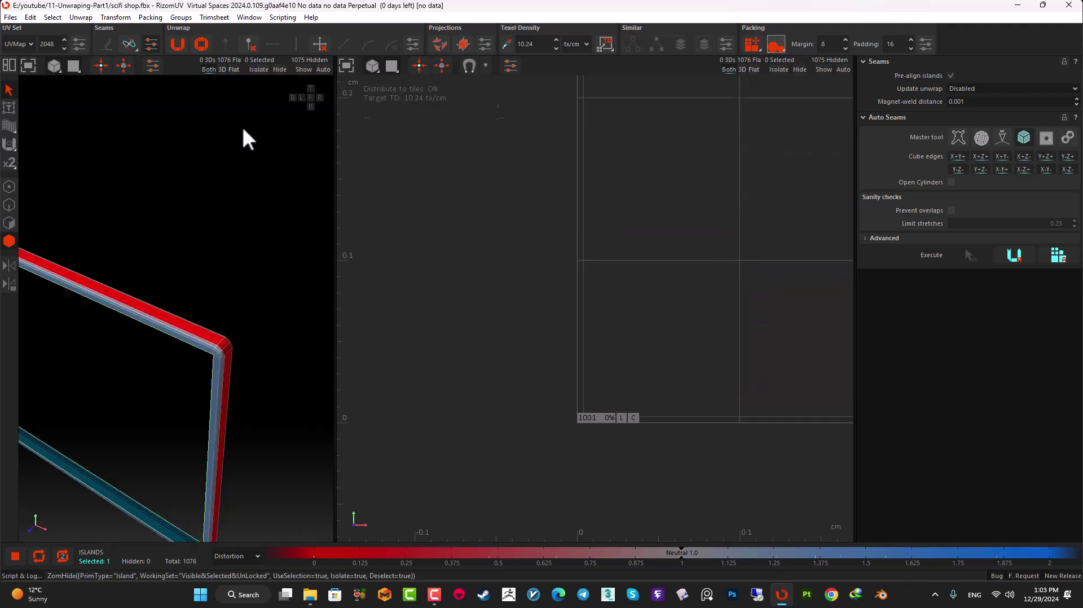
- Select the edge loops across the corners of the isolated frame trim, cut them as seams, and show all islands again
double_click(237, 313)
scroll(238, 313, down, 6)
alt+drag(226, 395, 226, 321)
scroll(234, 429, up, 7)
ctrl+double_click(224, 455)
scroll(224, 456, down, 7)
alt+drag(147, 378, 209, 344)
alt+middle_drag(209, 344, 245, 357)
scroll(226, 344, up, 7)
ctrl+double_click(214, 321)
scroll(215, 320, down, 7)
alt+drag(215, 281, 209, 339)
alt+middle_drag(187, 186, 175, 324)
scroll(175, 326, up, 6)
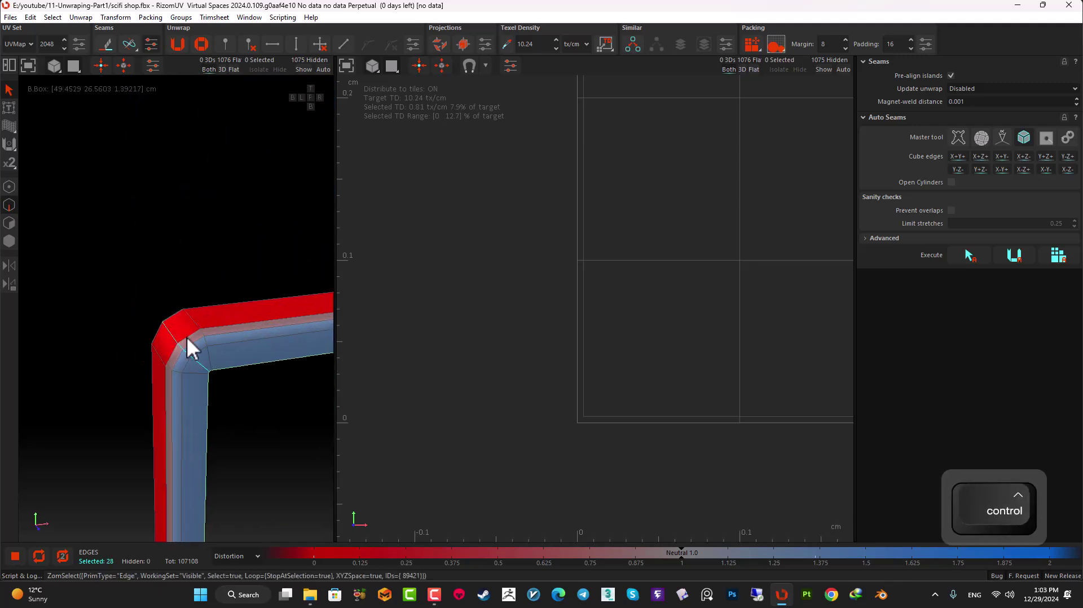
click(305, 70)
- Find the pair of thin bent tubes on the building and isolate the island of one tube
scroll(201, 287, down, 8)
alt+drag(216, 322, 166, 282)
scroll(133, 291, up, 6)
alt+middle_drag(134, 291, 131, 171)
scroll(131, 171, up, 6)
alt+drag(131, 171, 137, 250)
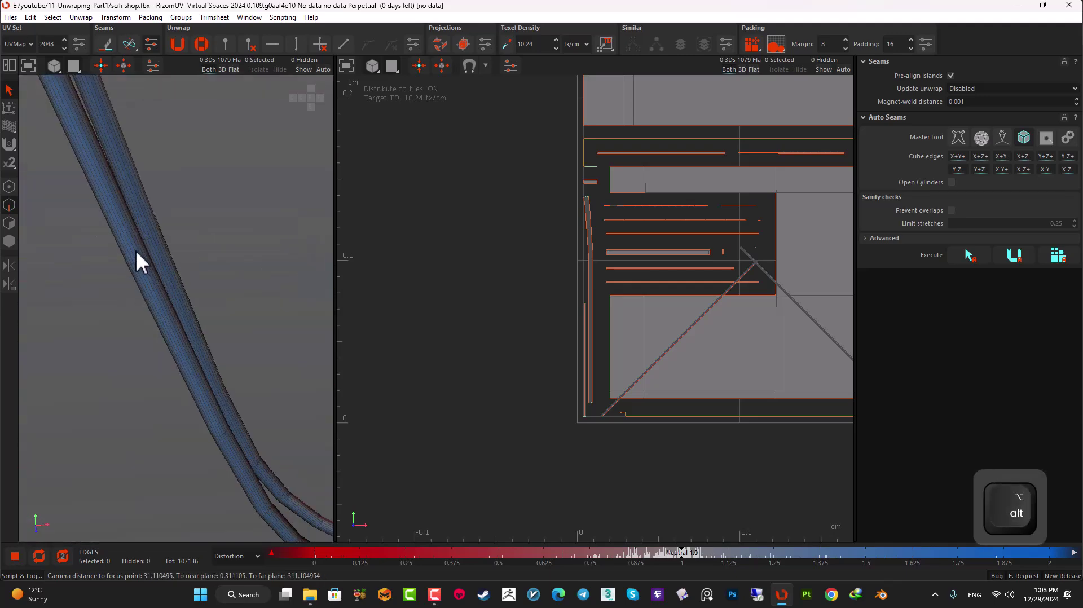
scroll(136, 251, down, 4)
click(9, 241)
click(116, 209)
click(259, 71)
- Select edge loops on the isolated tube, cut them as seams, and show all islands again
scroll(170, 169, down, 4)
alt+drag(133, 184, 151, 166)
click(9, 206)
scroll(141, 185, up, 4)
double_click(143, 183)
scroll(145, 177, up, 5)
ctrl+double_click(157, 165)
scroll(157, 165, down, 10)
scroll(223, 251, up, 4)
alt+drag(162, 208, 222, 257)
scroll(224, 255, down, 5)
click(304, 71)
- Examine the rest of the building for parts that still need seams
scroll(145, 328, down, 3)
scroll(242, 377, up, 5)
scroll(129, 312, down, 6)
scroll(199, 392, up, 5)
alt+drag(199, 392, 164, 338)
scroll(194, 372, down, 5)
scroll(187, 291, up, 4)
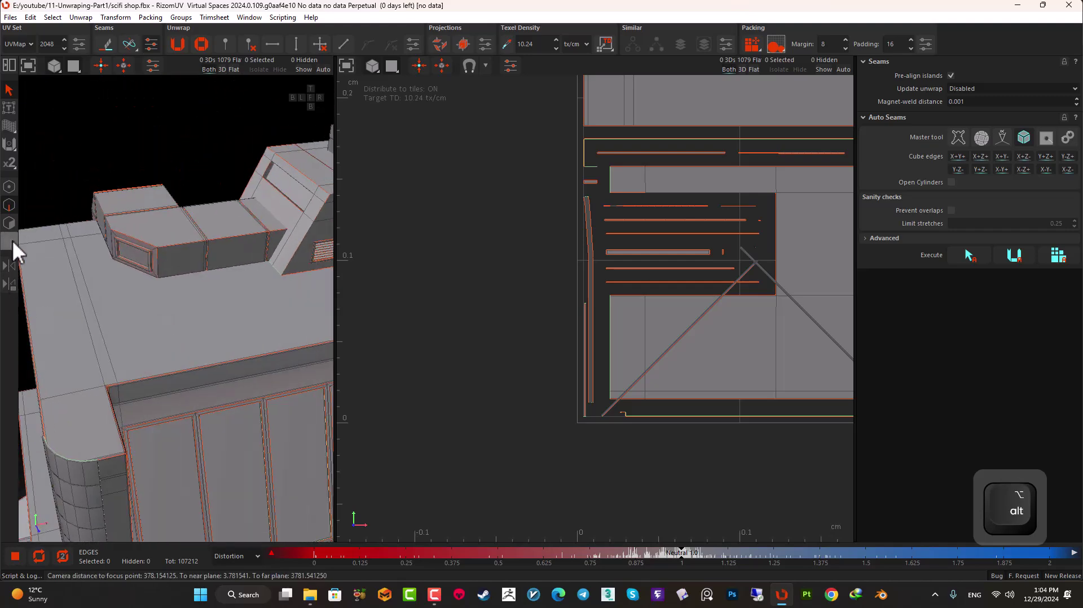
- Select all islands of the model and unfold them
click(9, 241)
scroll(218, 364, down, 6)
alt+drag(218, 364, 163, 356)
scroll(613, 339, down, 5)
key(ctrl+a)
scroll(660, 331, down, 4)
alt+middle_drag(660, 331, 556, 398)
scroll(621, 317, up, 5)
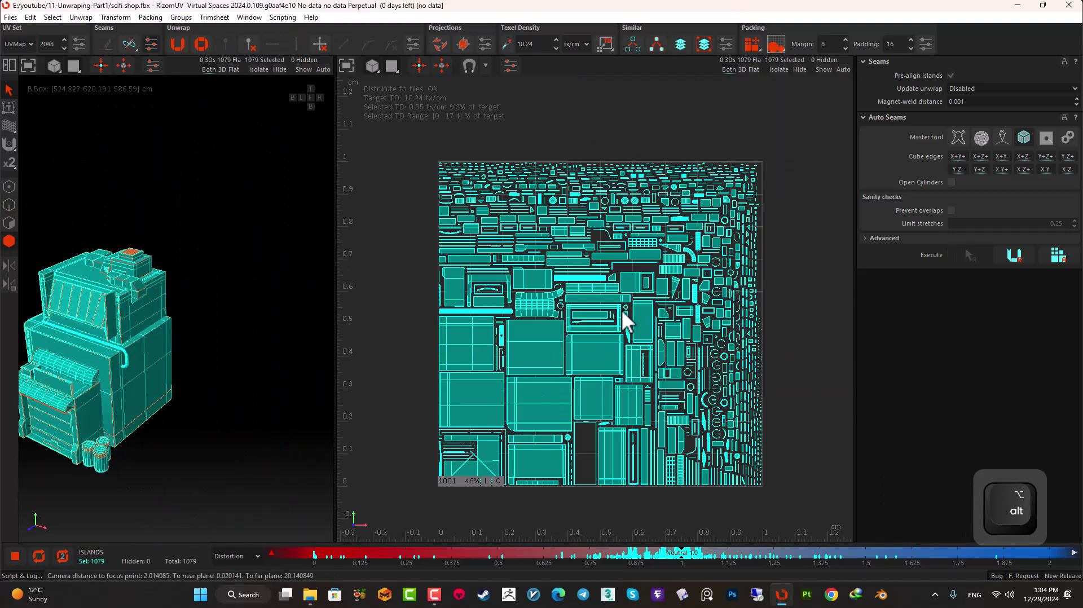
key(u)
click(439, 595)
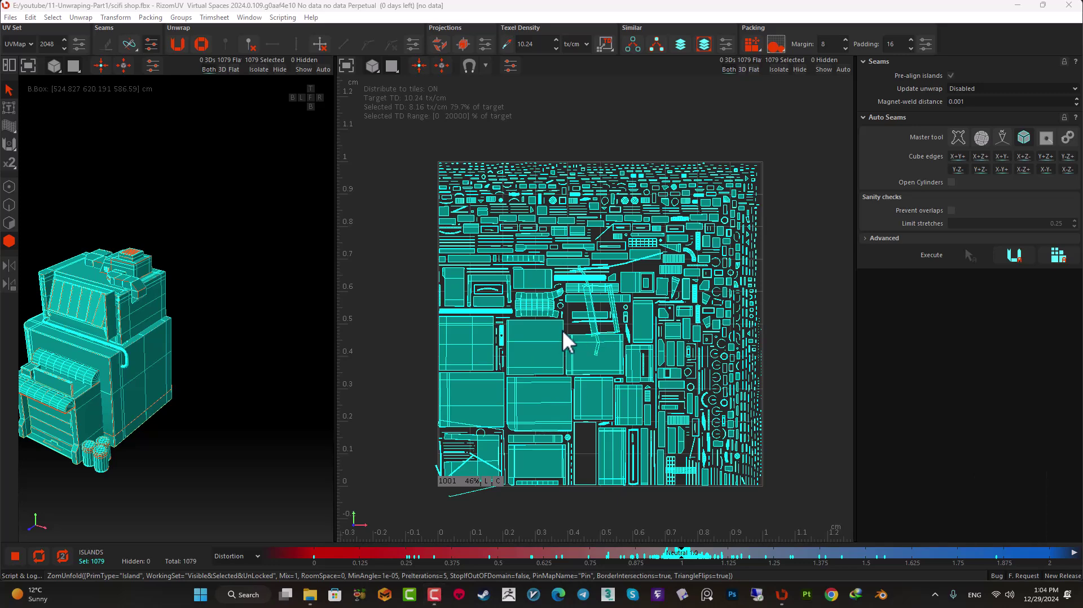
- Pack all islands into the UV tile and clear the selection
scroll(564, 338, up, 1)
scroll(688, 305, down, 4)
key(ctrl+a)
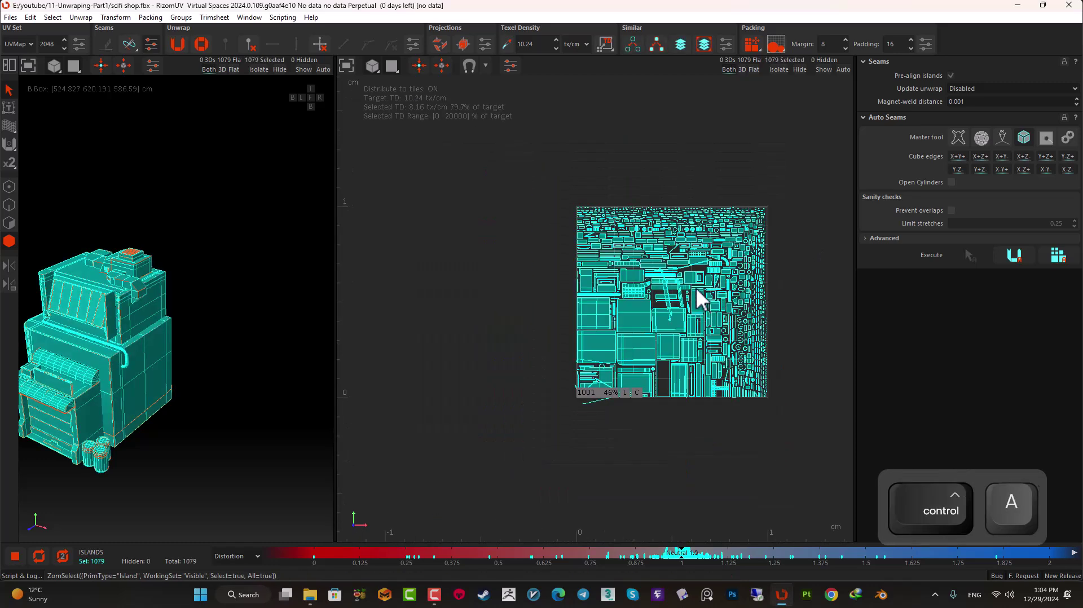
key(p)
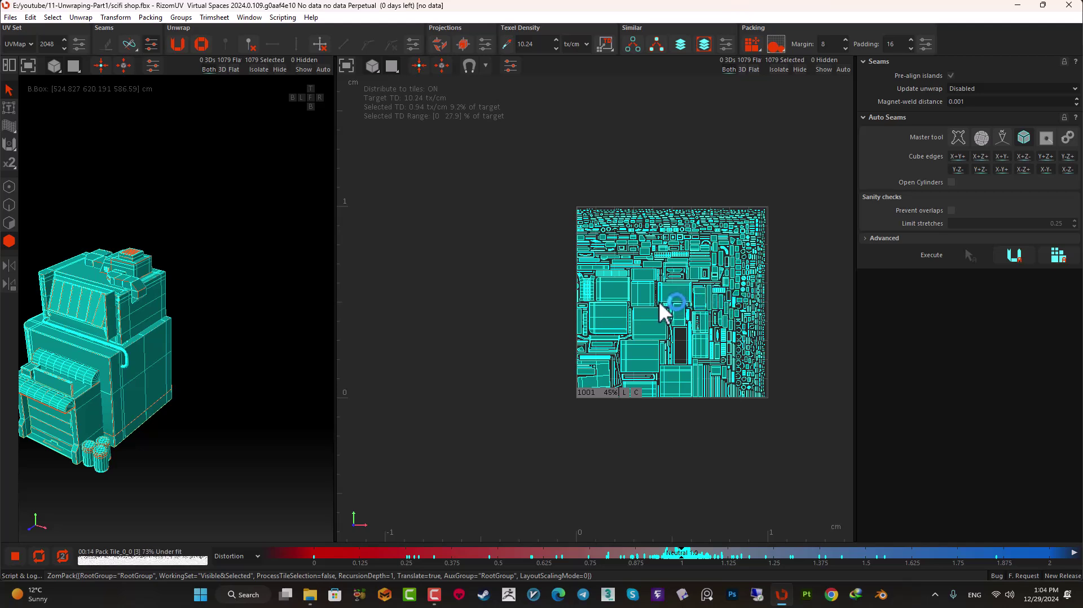
click(689, 441)
- Select the edges across the sharp corner of the long thin strip island in the UV layout
scroll(633, 398, up, 5)
alt+middle_drag(457, 305, 513, 323)
click(9, 207)
scroll(520, 385, up, 5)
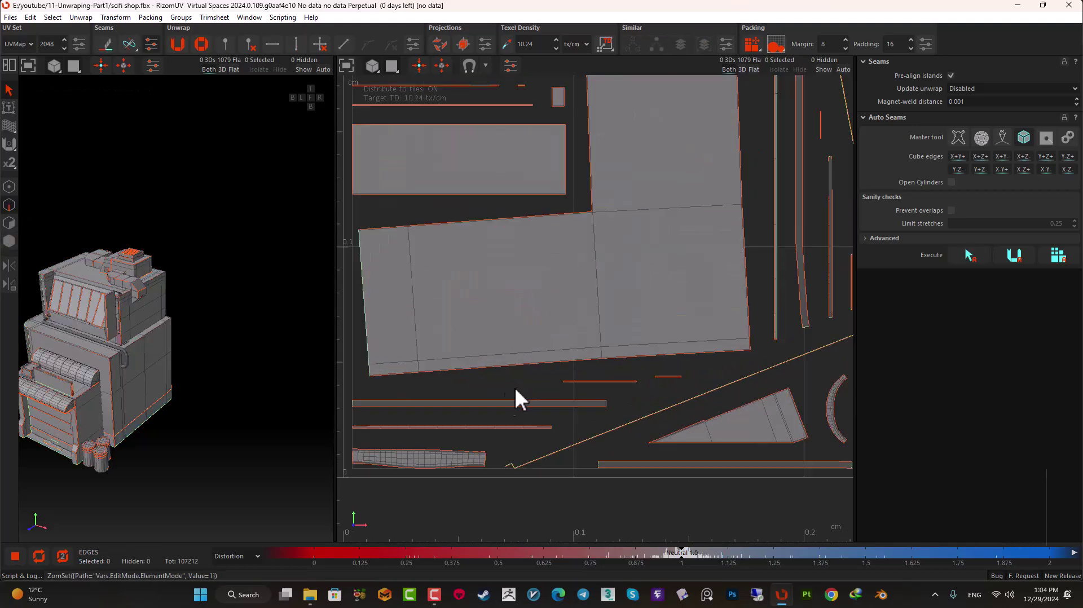
alt+middle_drag(414, 432, 544, 381)
alt+middle_drag(829, 350, 547, 365)
scroll(733, 282, up, 8)
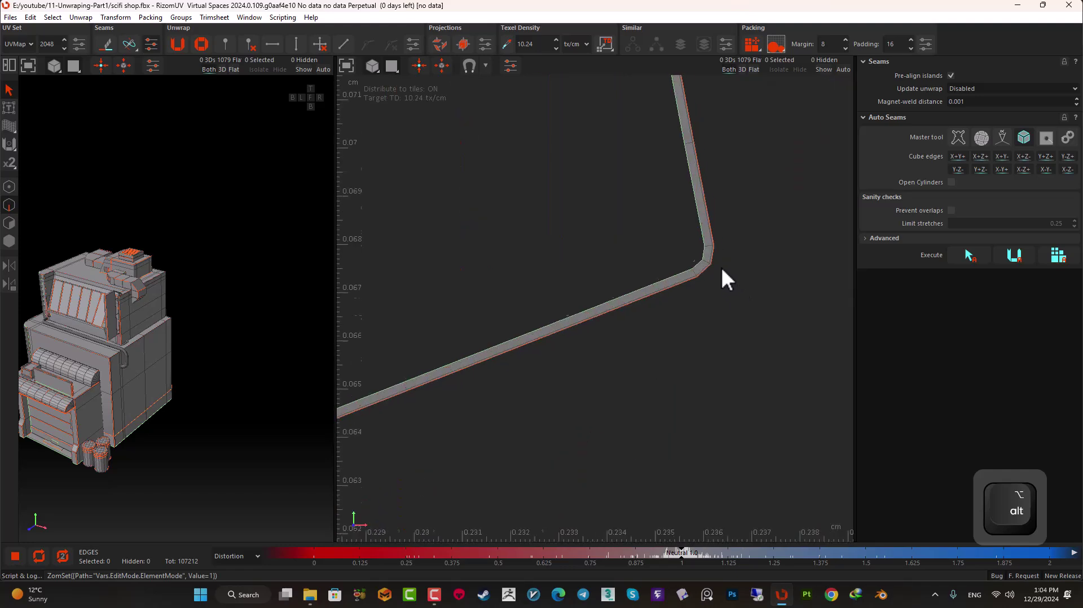
click(690, 252)
scroll(627, 275, down, 10)
scroll(463, 365, down, 6)
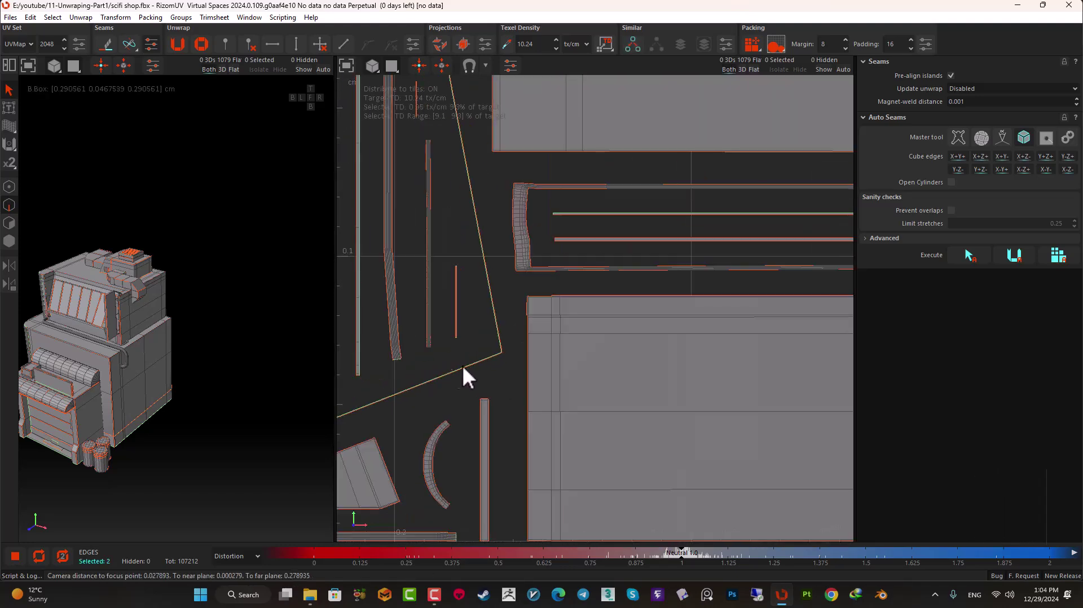
- Add the edges across the two bends at the strip's zigzag end to the selection
alt+middle_drag(418, 378, 621, 287)
alt+middle_drag(429, 344, 652, 218)
scroll(399, 382, up, 5)
scroll(484, 460, up, 4)
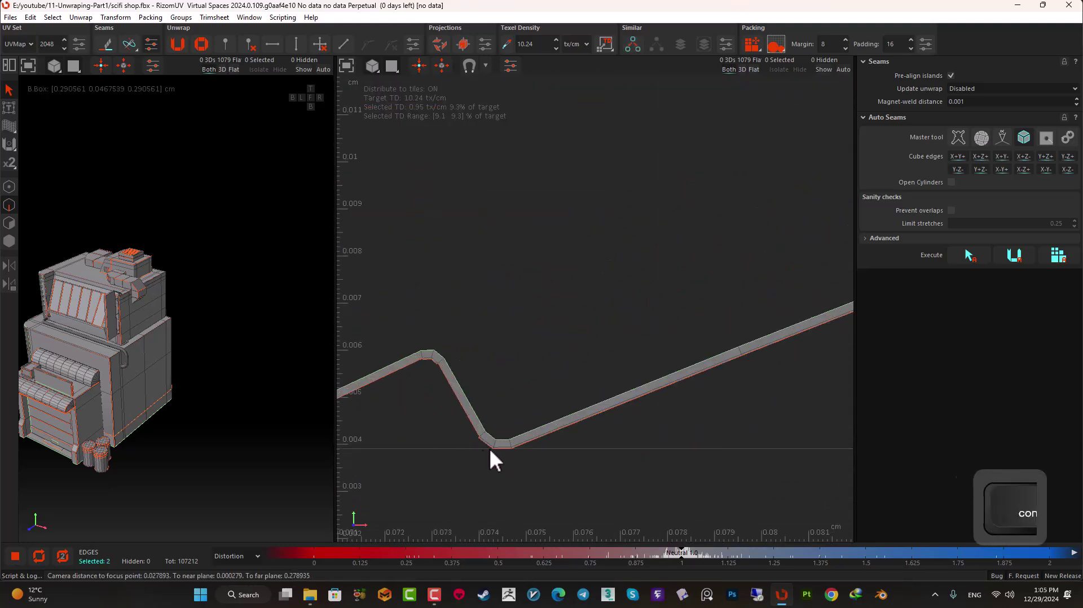
scroll(497, 442, down, 5)
scroll(510, 415, up, 5)
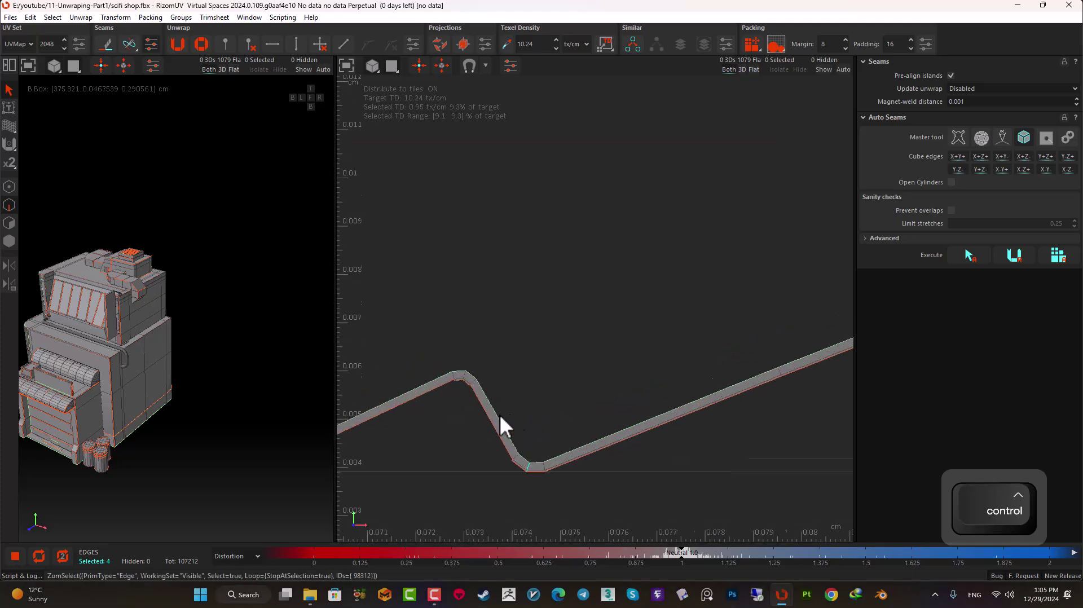
ctrl+double_click(466, 374)
scroll(483, 370, down, 8)
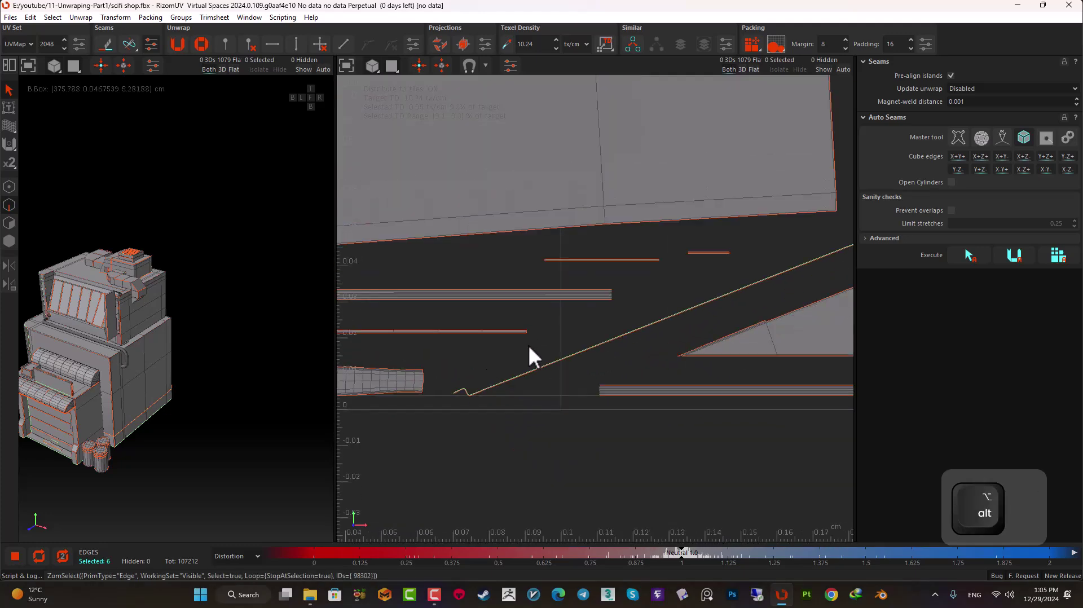
- Add the edges across the strip's upper corner to the selection and cut all selected edges as seams
alt+drag(812, 130, 462, 364)
alt+middle_drag(556, 111, 564, 327)
scroll(563, 325, up, 6)
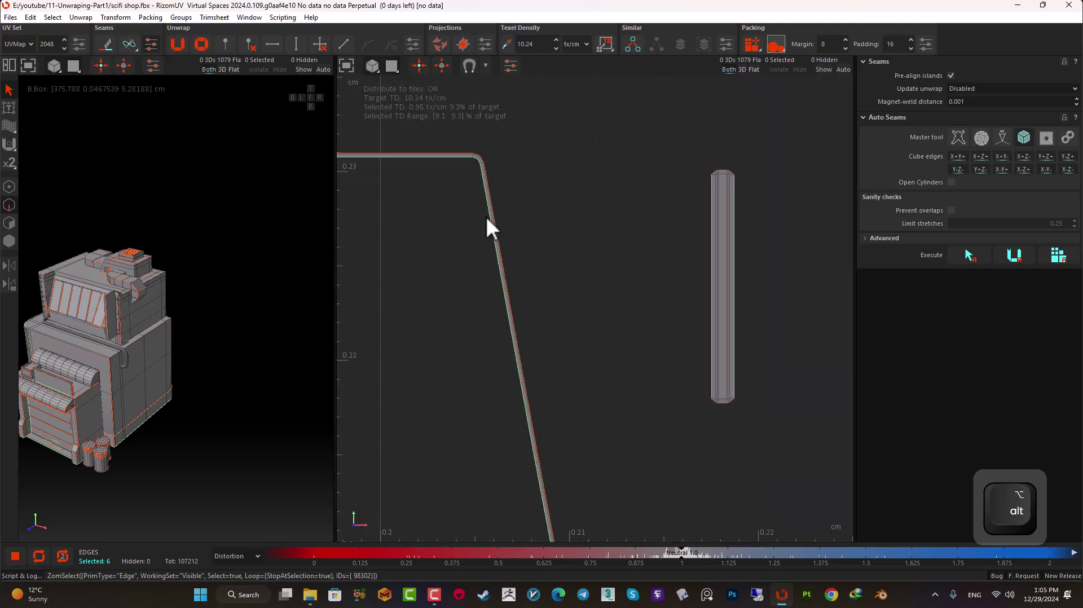
scroll(469, 146, up, 4)
scroll(496, 175, up, 4)
scroll(476, 271, down, 15)
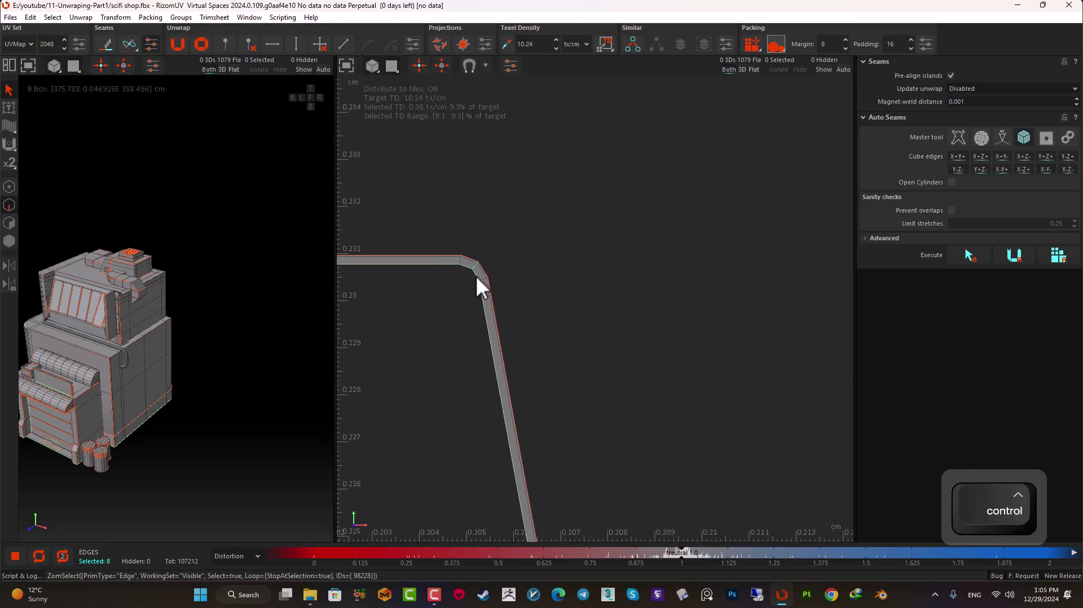
alt+middle_drag(340, 355, 587, 267)
alt+middle_drag(671, 260, 655, 316)
key(c)
- Examine the packed islands in the UV layout for remaining bent or distorted shapes
scroll(715, 373, up, 6)
scroll(449, 314, up, 5)
scroll(451, 274, up, 3)
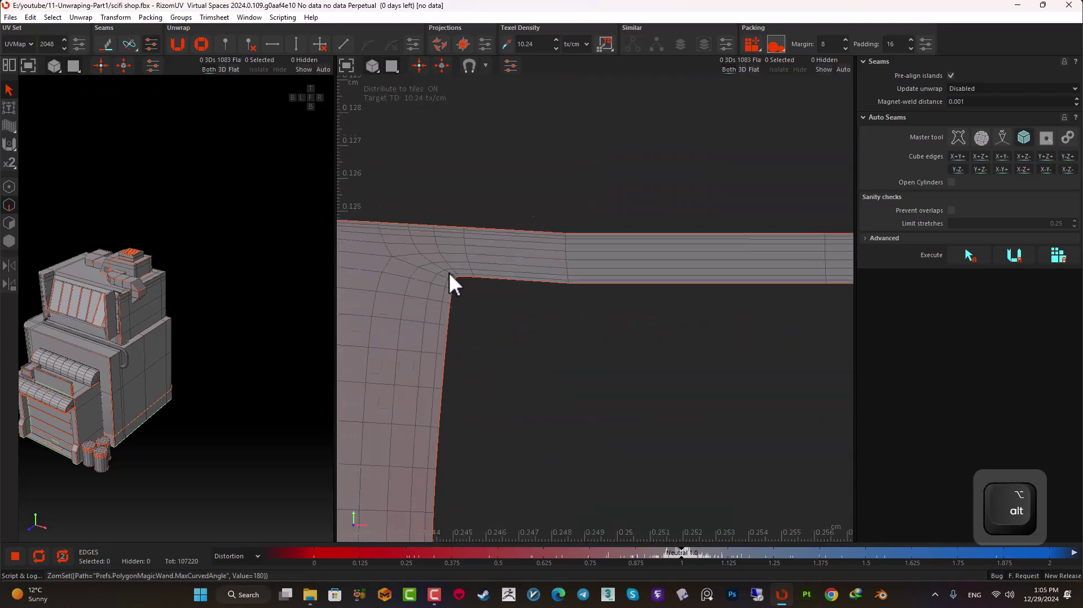
scroll(464, 298, down, 8)
scroll(466, 295, down, 10)
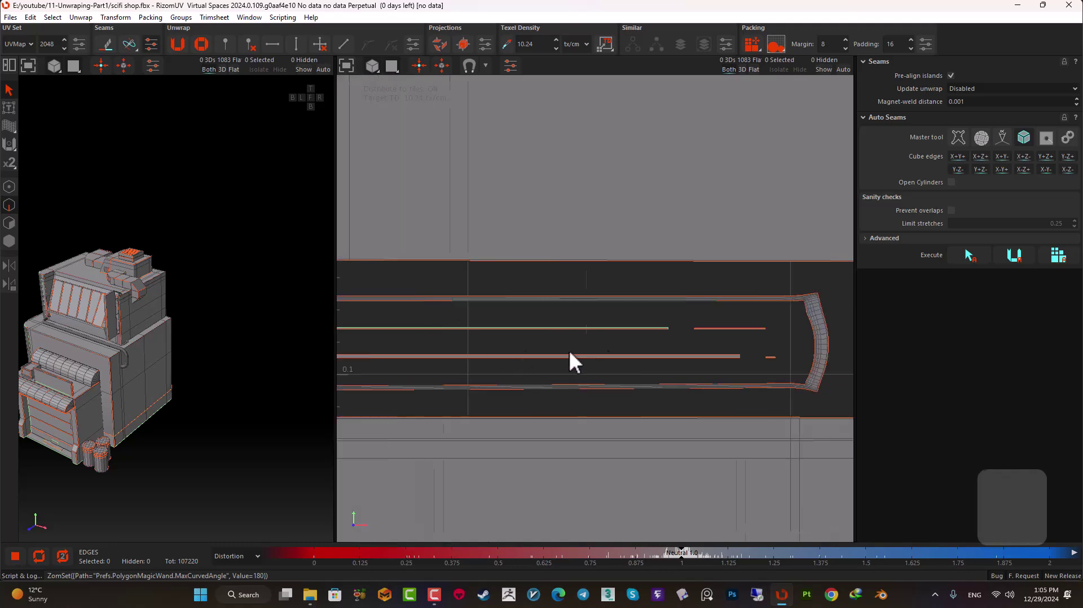
scroll(582, 333, down, 4)
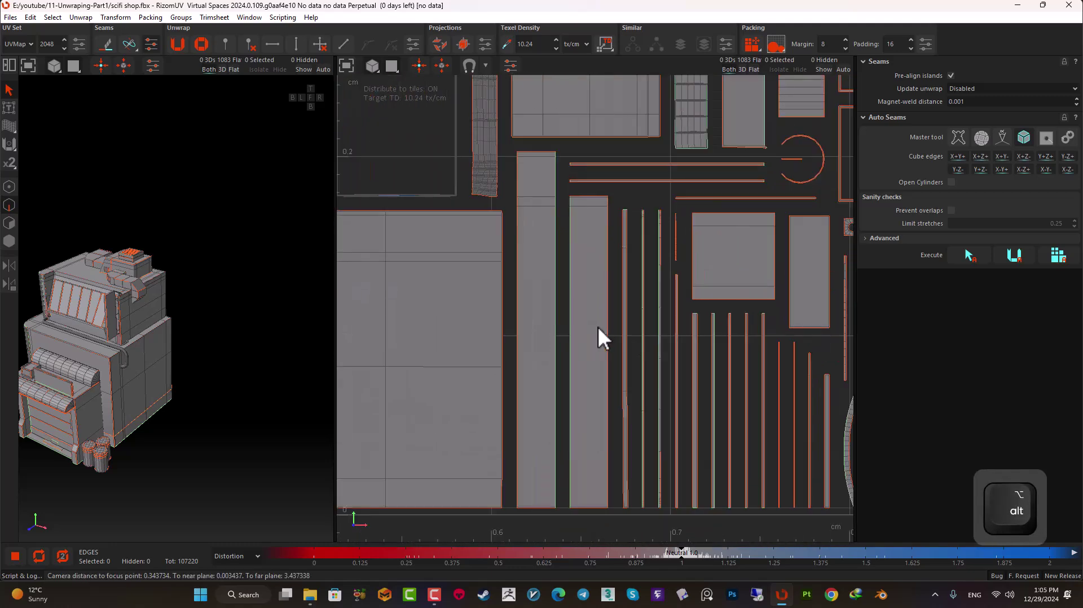
scroll(567, 337, up, 6)
alt+middle_drag(720, 314, 605, 349)
alt+middle_drag(708, 473, 515, 361)
alt+middle_drag(675, 327, 628, 429)
alt+middle_drag(593, 253, 610, 296)
alt+middle_drag(453, 279, 793, 332)
alt+middle_drag(511, 326, 804, 331)
alt+middle_drag(405, 264, 750, 306)
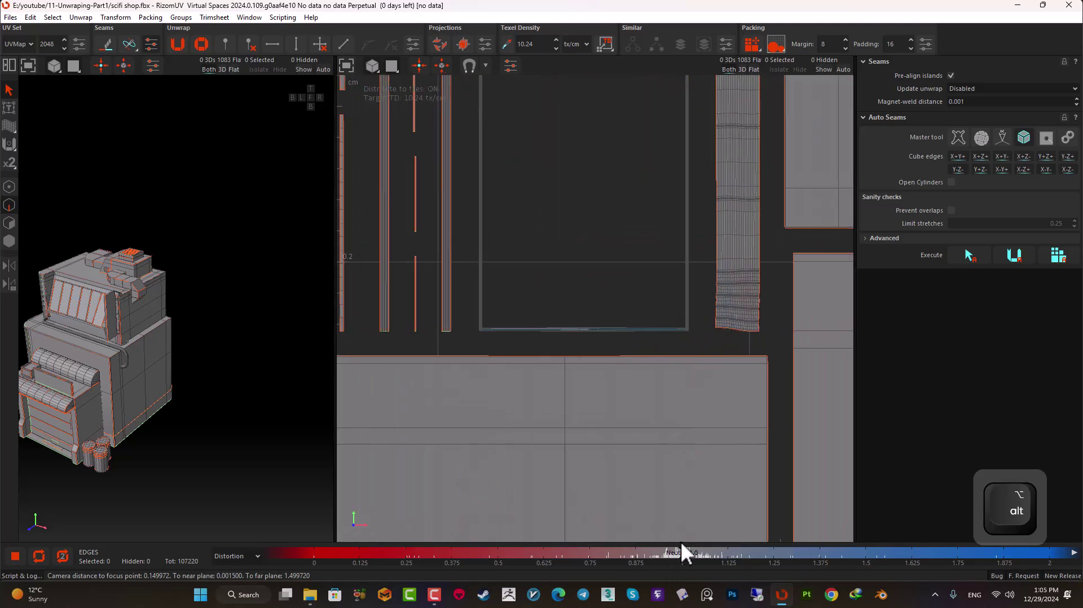
alt+middle_drag(388, 313, 727, 381)
alt+scroll(465, 351, down, 3)
alt+middle_drag(465, 351, 750, 366)
alt+middle_drag(414, 344, 673, 362)
alt+scroll(604, 316, up, 8)
alt+scroll(641, 320, down, 6)
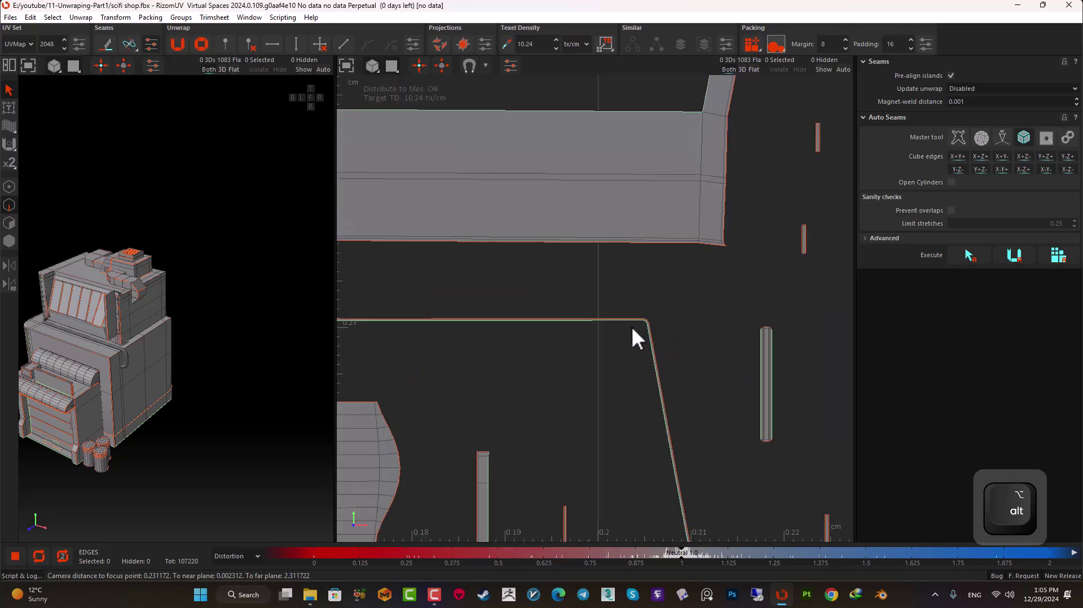
alt+scroll(587, 307, down, 3)
- Select the edges where the angled side arms join the wide panel-frame island and cut them as seams
alt+middle_drag(353, 298, 633, 325)
alt+middle_drag(613, 276, 652, 379)
alt+scroll(608, 354, up, 5)
alt+middle_drag(731, 281, 604, 442)
alt+scroll(679, 333, up, 5)
double_click(685, 322)
scroll(686, 321, down, 10)
alt+middle_drag(829, 375, 654, 362)
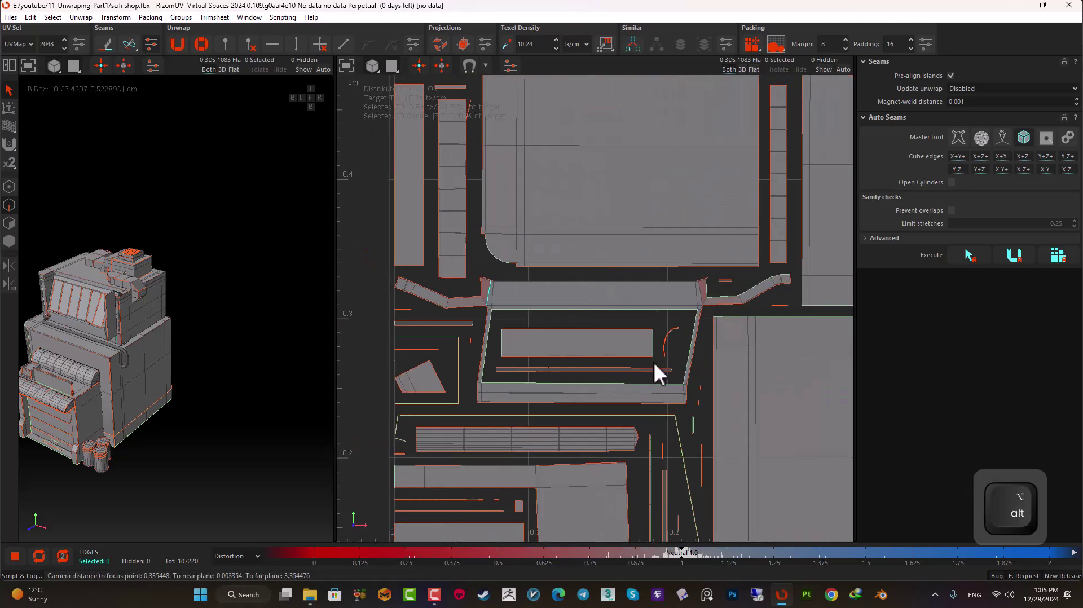
alt+scroll(696, 315, up, 5)
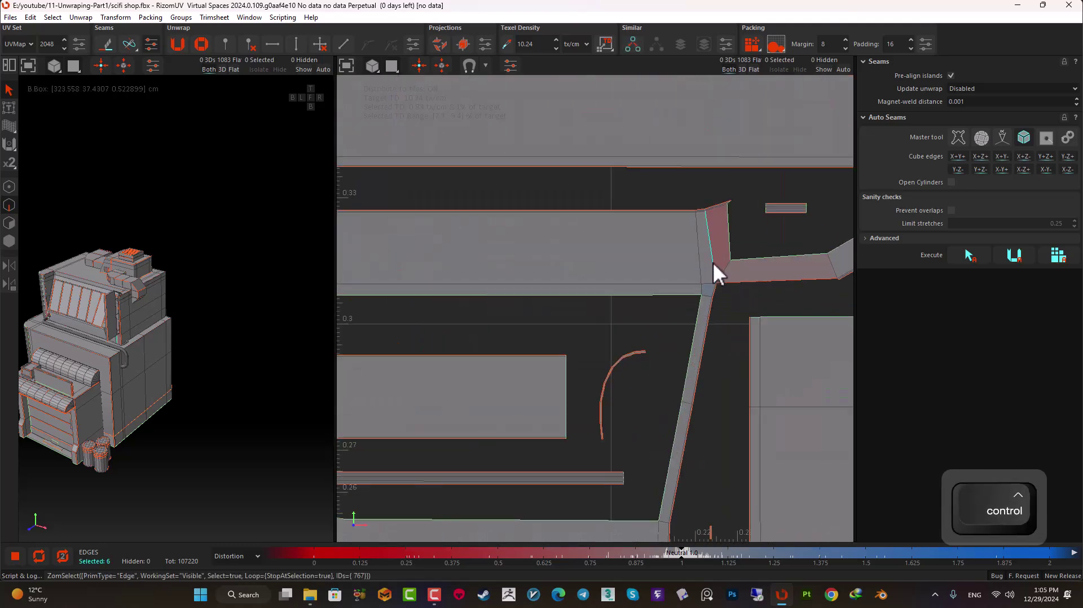
scroll(715, 220, up, 7)
scroll(715, 223, down, 4)
alt+middle_drag(713, 355, 547, 342)
key(c)
- Select the edge loops across the distorted bends of the narrow tube island in the UV layout
scroll(708, 332, down, 5)
alt+middle_drag(658, 336, 557, 325)
alt+right_drag(635, 347, 624, 327)
scroll(619, 330, up, 1)
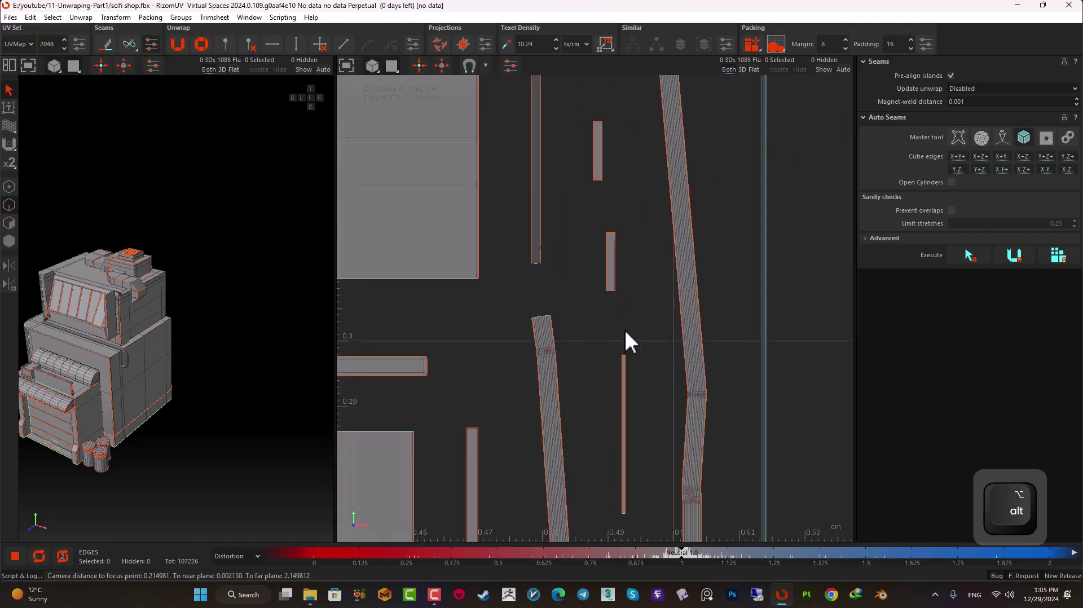
scroll(532, 375, up, 4)
scroll(575, 298, up, 3)
scroll(574, 298, up, 1)
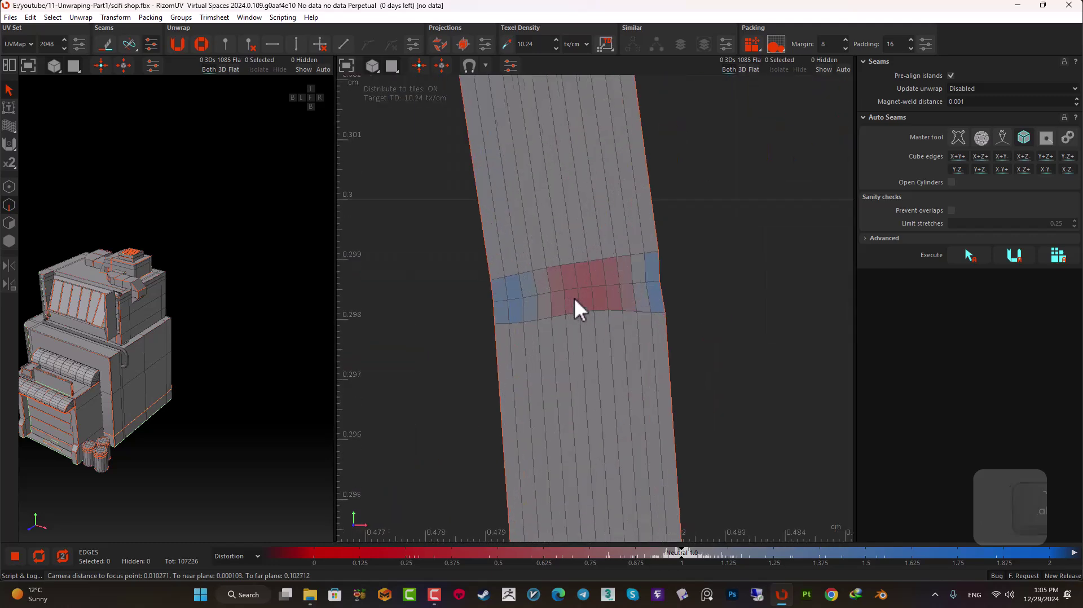
double_click(575, 288)
double_click(574, 287)
scroll(565, 299, down, 3)
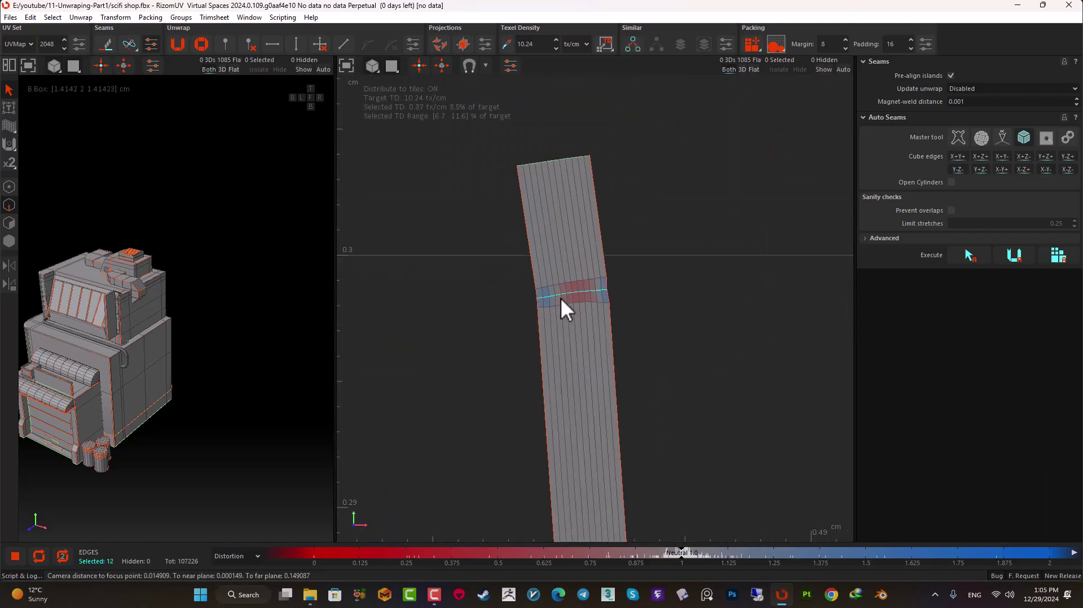
scroll(563, 298, down, 5)
alt+middle_drag(575, 450, 560, 347)
scroll(564, 409, up, 8)
alt+middle_drag(514, 133, 490, 226)
ctrl+double_click(495, 222)
- Add the two edge loops across the distorted double bend of the neighbouring long tube island to the selection
scroll(491, 231, down, 4)
alt+middle_drag(482, 390, 504, 185)
scroll(532, 350, down, 6)
alt+middle_drag(538, 379, 554, 244)
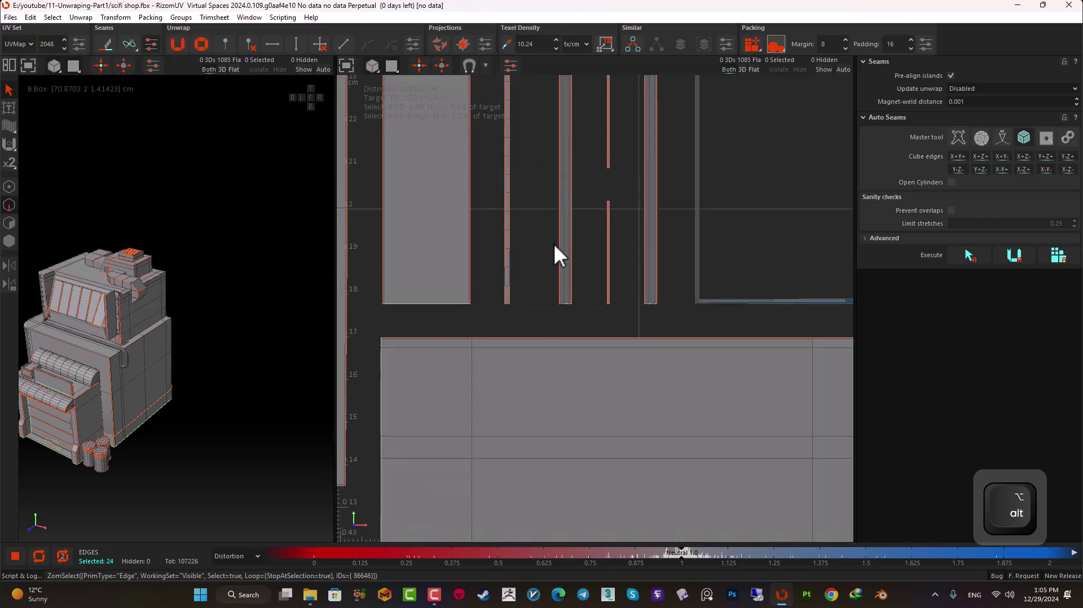
scroll(575, 277, up, 4)
scroll(583, 270, down, 3)
alt+middle_drag(597, 186, 566, 403)
scroll(575, 230, up, 6)
alt+middle_drag(575, 230, 563, 345)
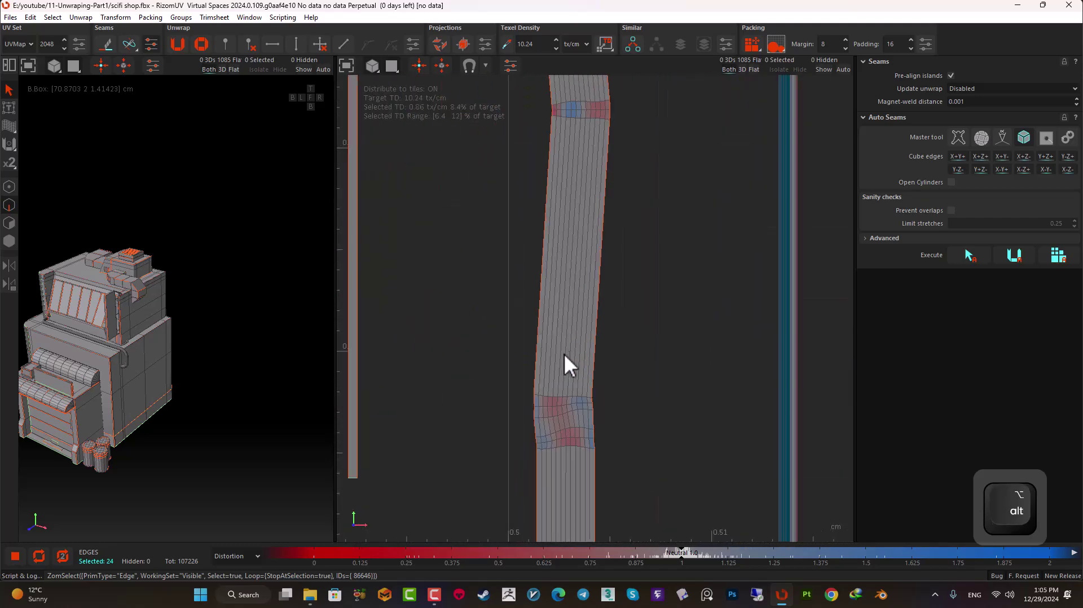
scroll(563, 347, up, 5)
alt+middle_drag(579, 418, 540, 408)
double_click(540, 419)
ctrl+double_click(526, 320)
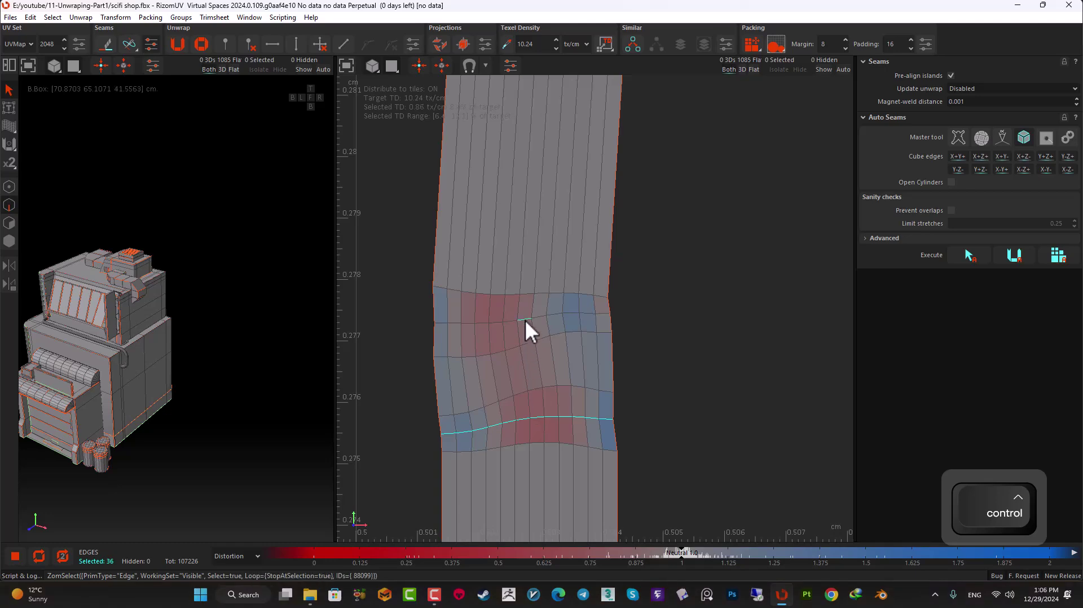
- Add the edge loops across the next two distorted bends of the long narrow tube island to the selection
scroll(544, 354, down, 9)
alt+middle_drag(563, 175, 544, 291)
scroll(519, 340, up, 6)
scroll(521, 344, up, 2)
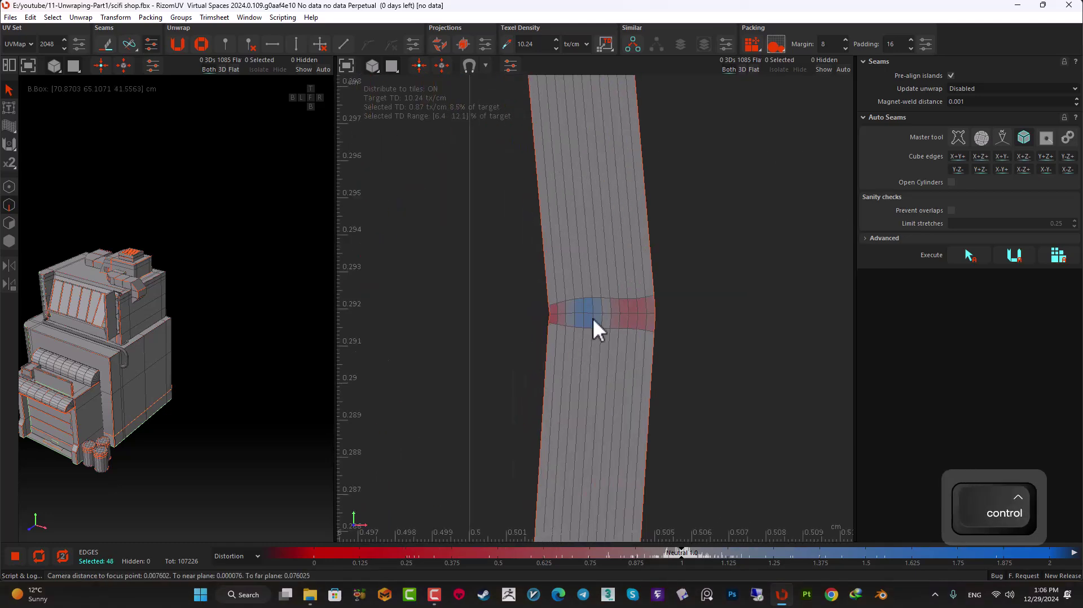
ctrl+double_click(591, 315)
scroll(589, 305, down, 5)
alt+middle_drag(581, 205, 537, 310)
scroll(538, 310, up, 6)
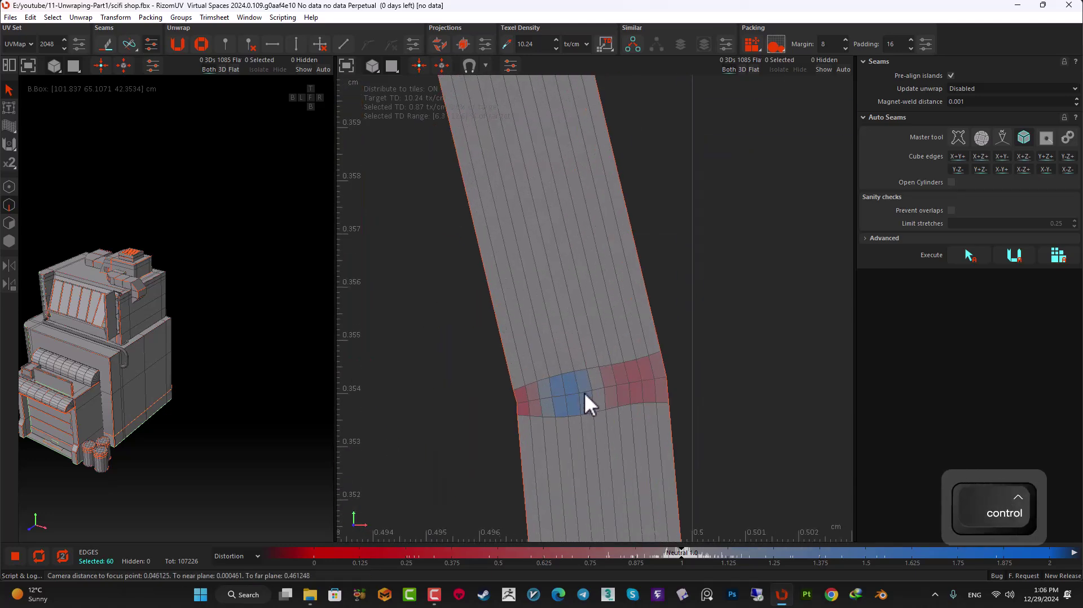
ctrl+double_click(587, 390)
- Add the two edge loops across the double bend farther along the same tube island to the selection
scroll(587, 388, down, 5)
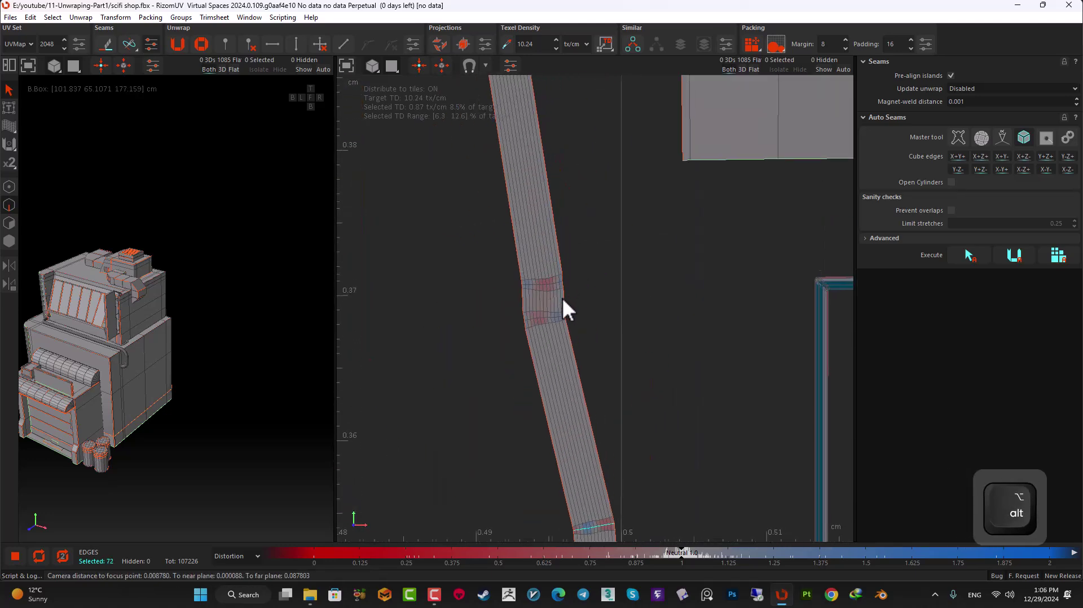
alt+middle_drag(564, 295, 529, 346)
scroll(530, 345, up, 5)
ctrl+click(534, 337)
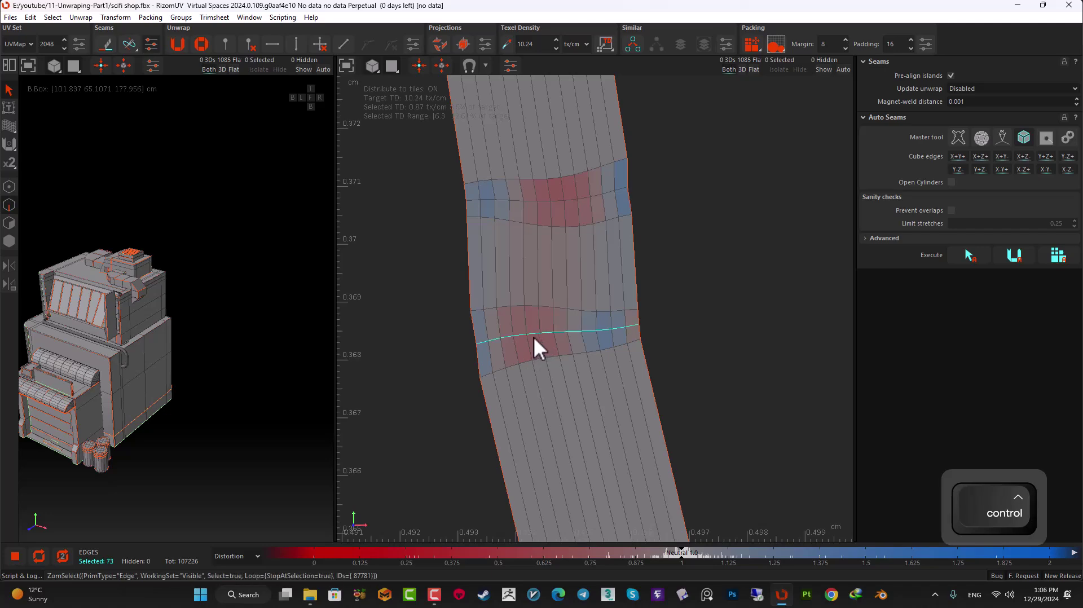
ctrl+double_click(544, 204)
- Cut all selected edge loops as seams to split the bent tube islands into separate pieces
scroll(544, 245, down, 5)
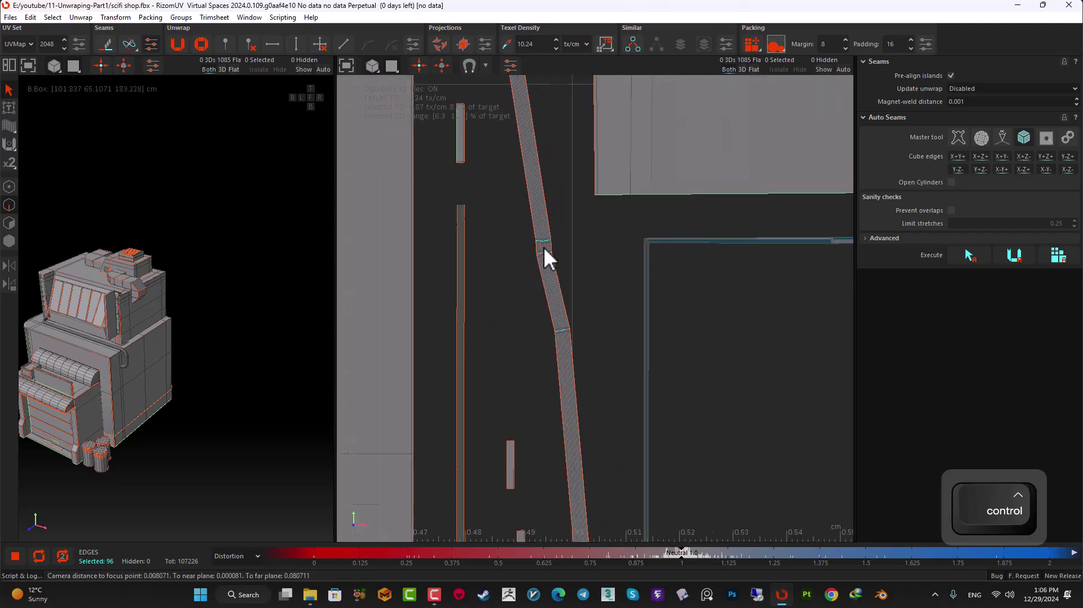
scroll(544, 246, down, 3)
alt+middle_drag(558, 197, 530, 235)
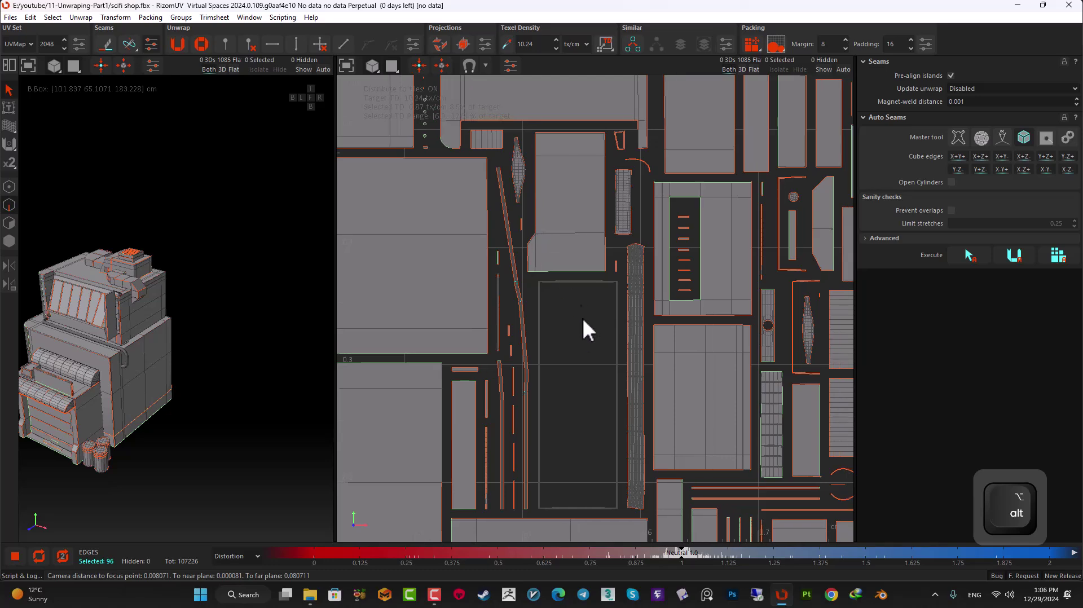
scroll(531, 181, up, 5)
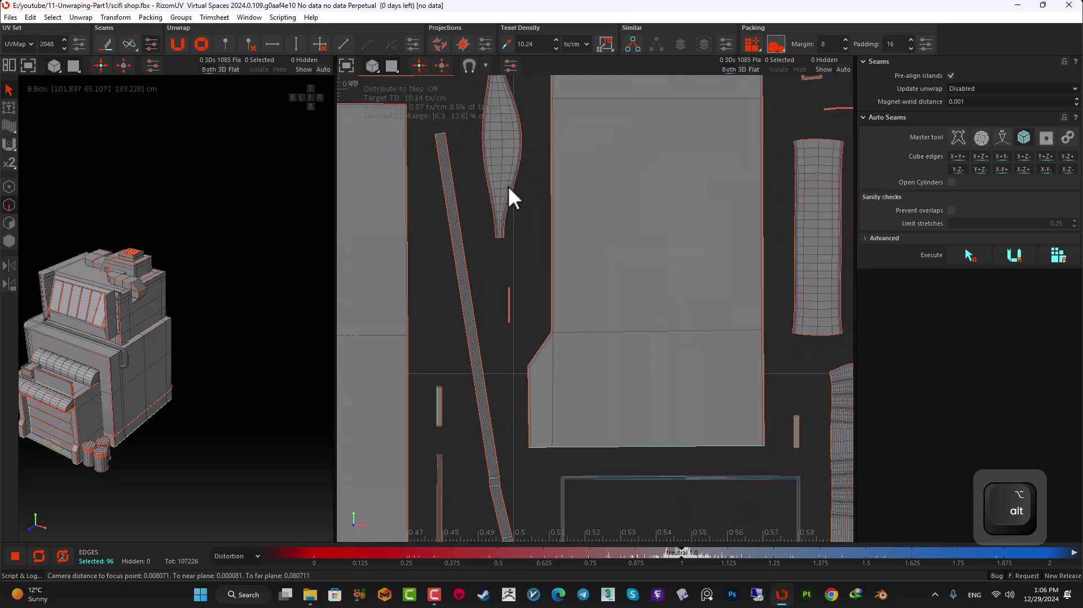
scroll(517, 195, down, 5)
alt+middle_drag(682, 263, 585, 249)
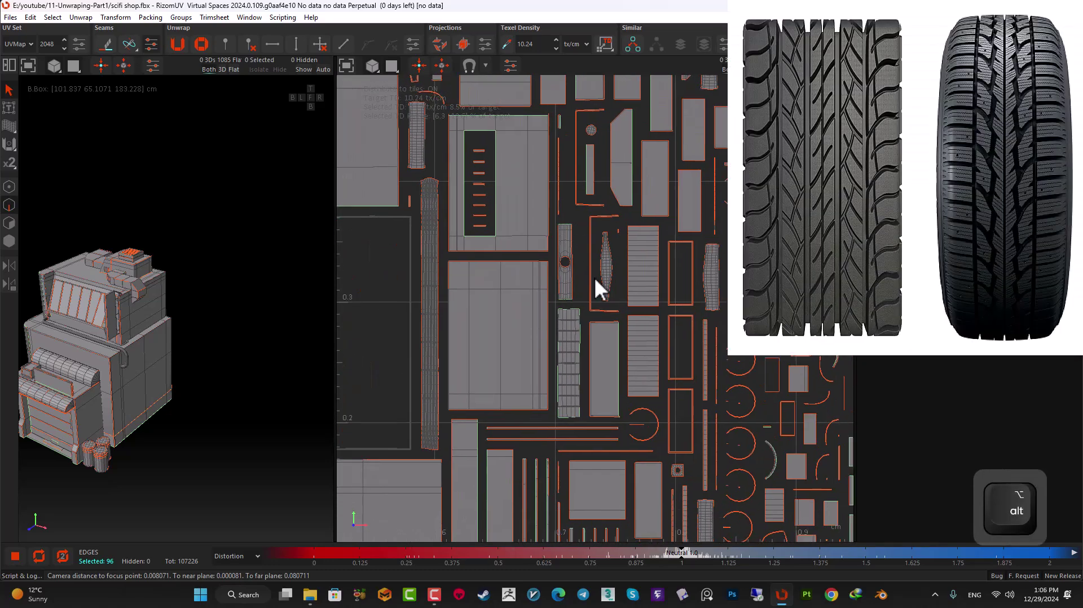
key(c)
- Examine the remaining islands across the UV layout for distortion and crooked shapes
scroll(559, 193, up, 4)
alt+middle_drag(699, 347, 515, 428)
scroll(554, 402, down, 4)
alt+middle_drag(656, 434, 562, 164)
scroll(637, 327, up, 3)
alt+middle_drag(834, 230, 577, 507)
alt+middle_drag(508, 197, 747, 564)
alt+middle_drag(615, 286, 623, 440)
alt+middle_drag(524, 336, 830, 297)
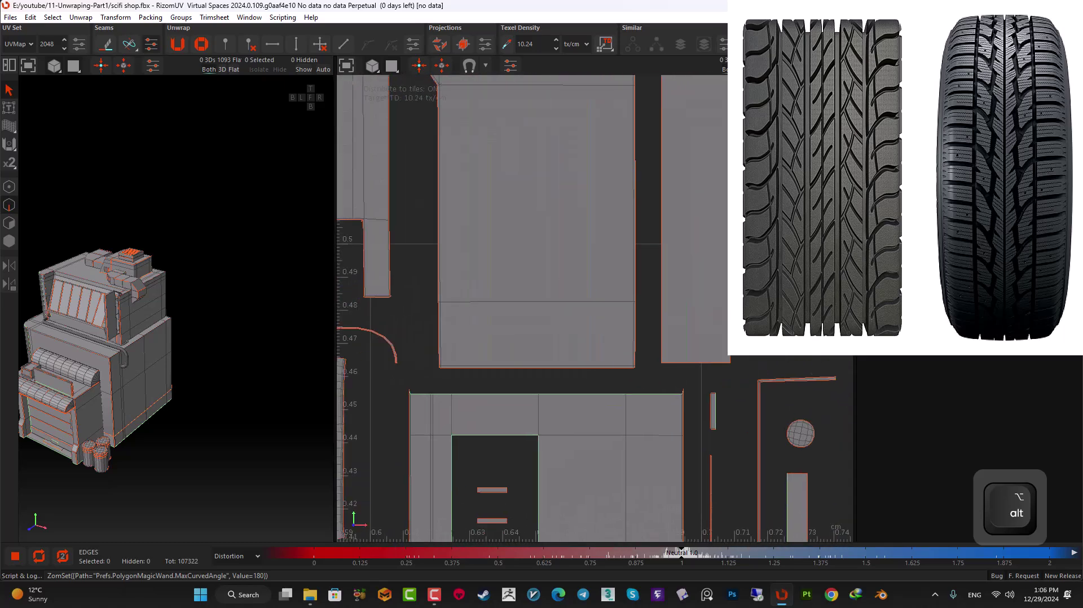
scroll(492, 293, down, 5)
alt+middle_drag(492, 293, 551, 254)
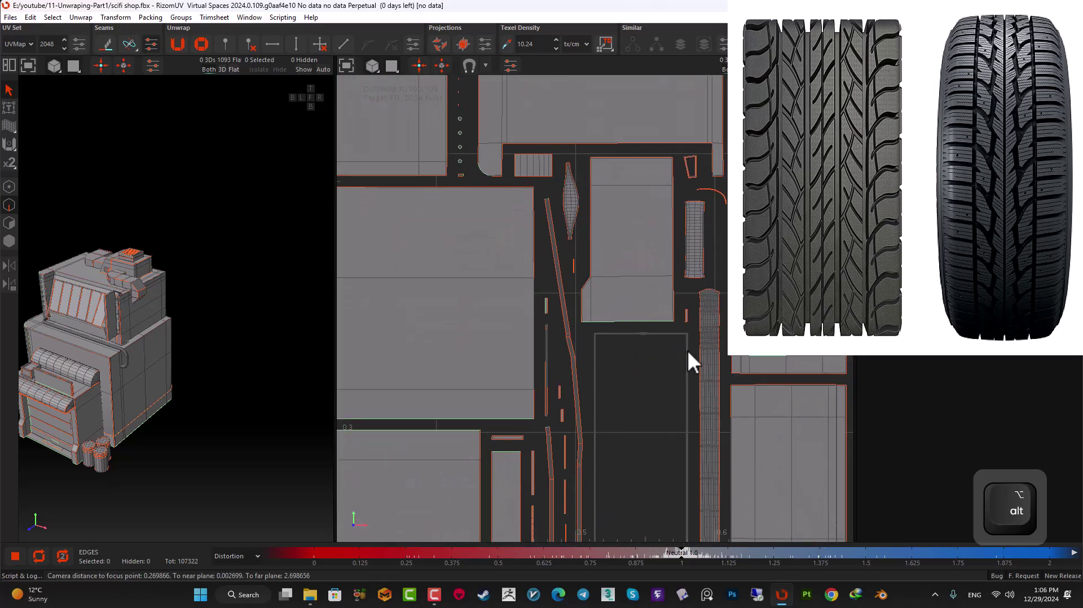
scroll(706, 344, up, 3)
alt+middle_drag(740, 355, 600, 271)
- Select the long wavy pipe island beside the tall thin frame and straighten it with Rectangularize Polygons Vertically
click(9, 241)
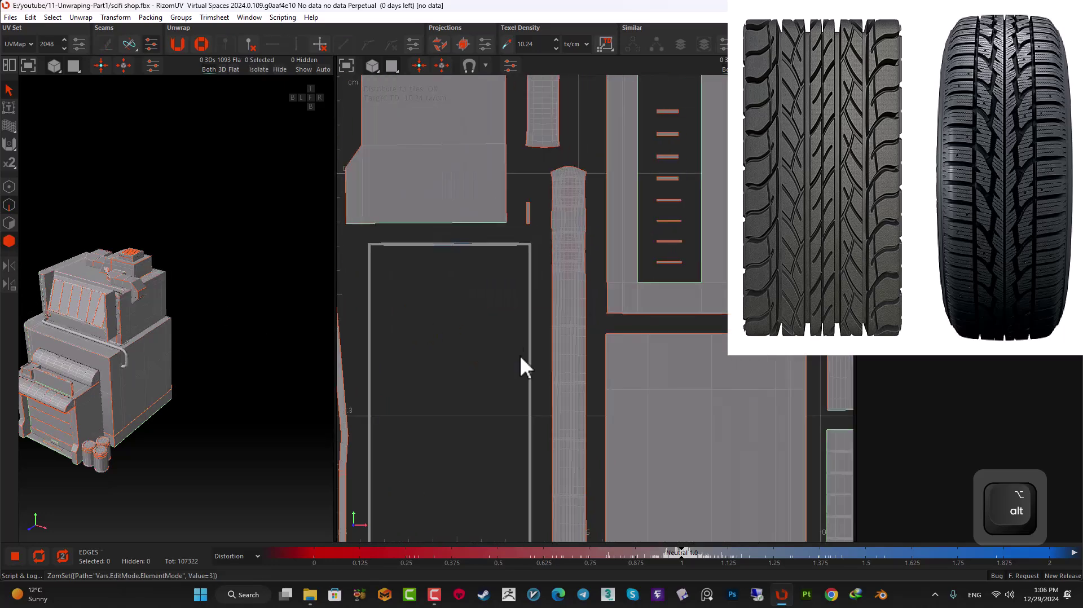
click(568, 225)
scroll(130, 355, up, 4)
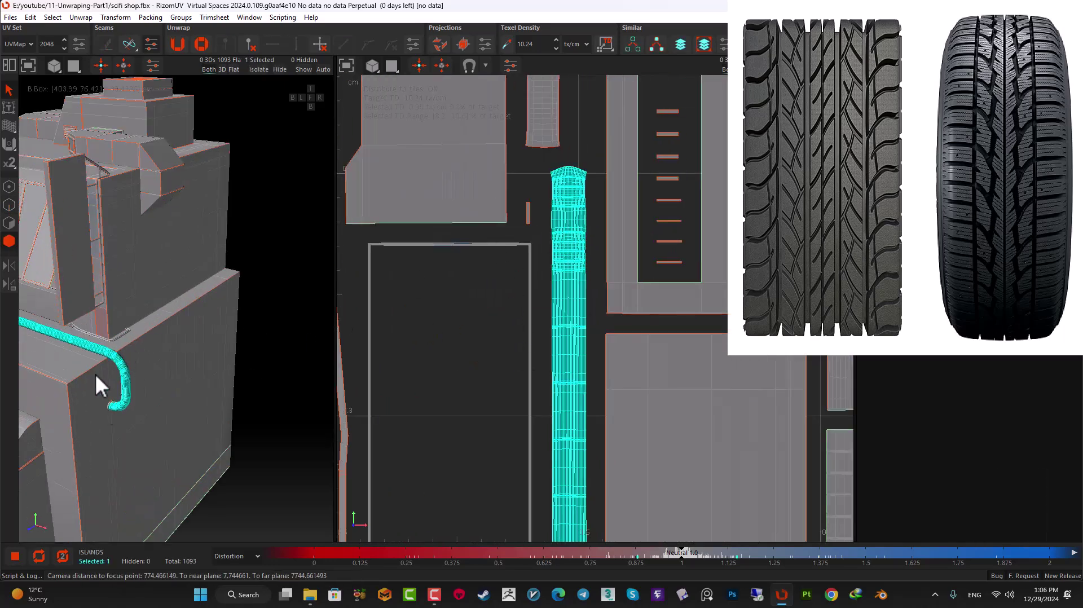
click(115, 17)
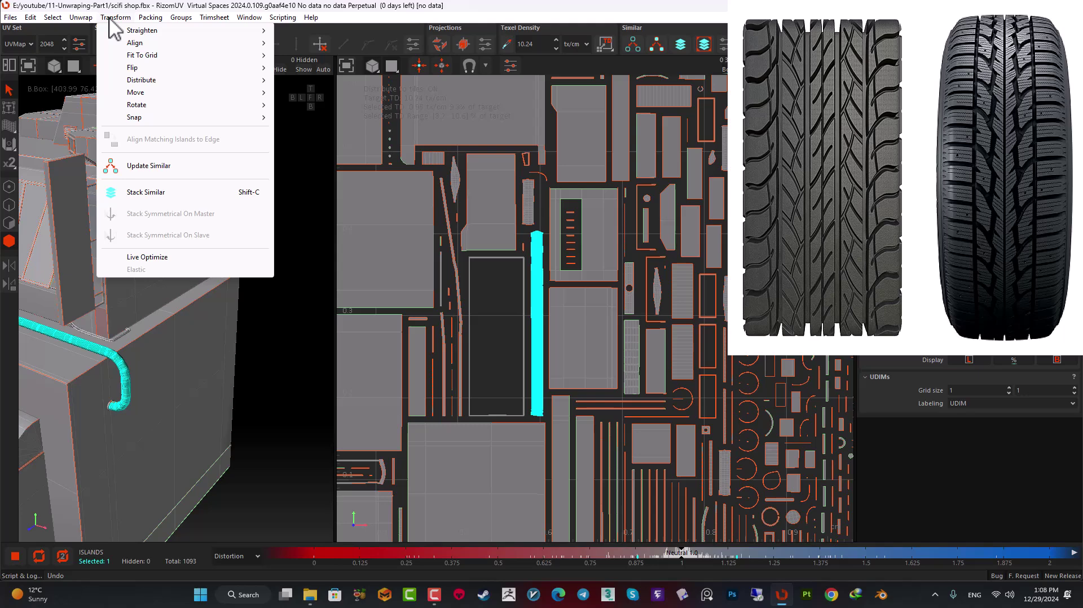
mouse_move(164, 33)
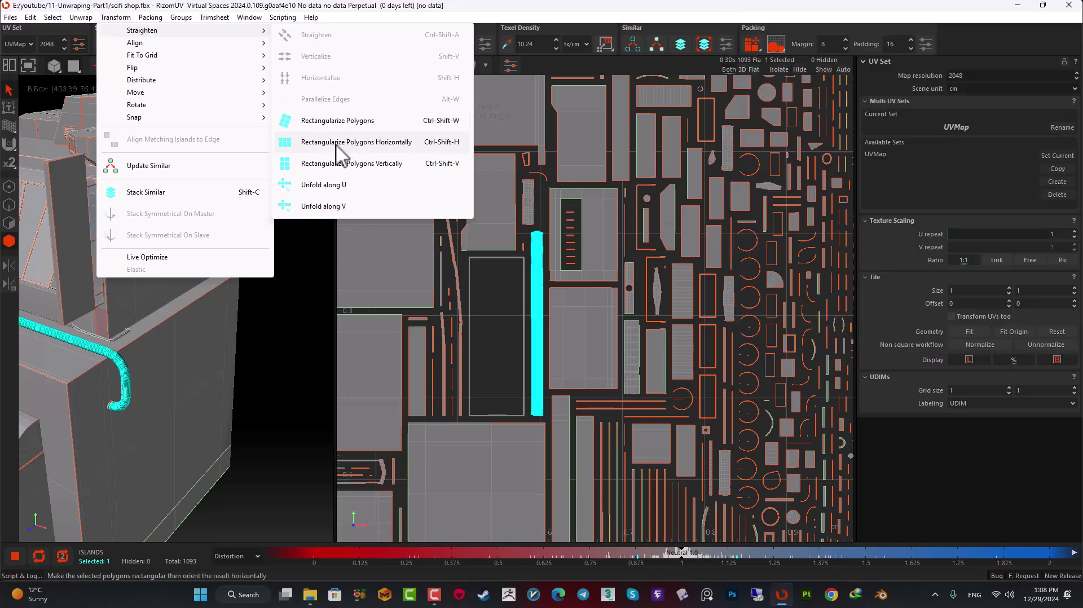
click(362, 165)
scroll(475, 193, up, 3)
click(441, 150)
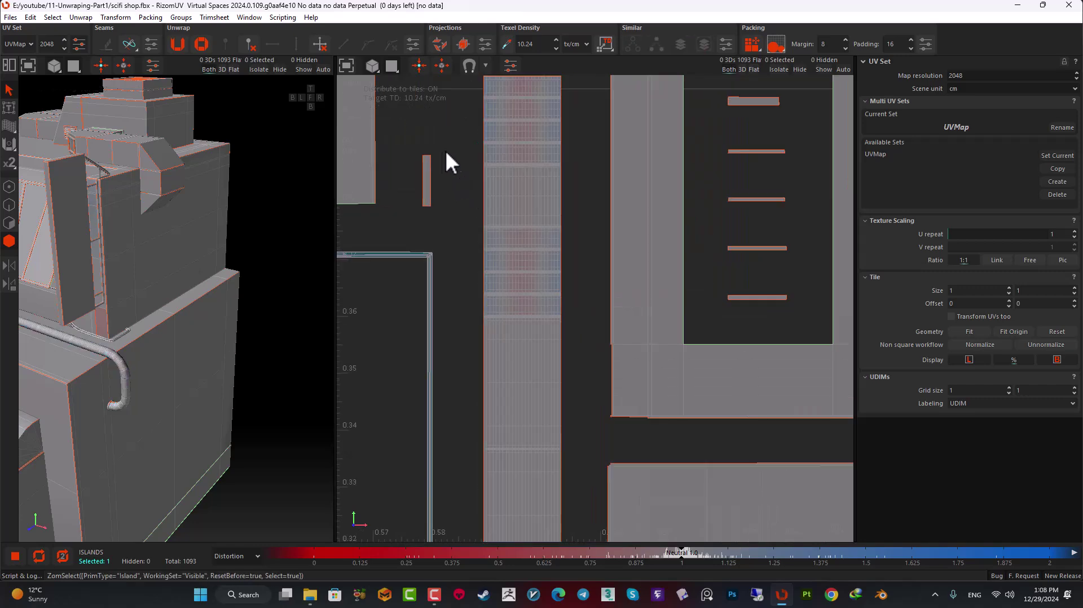
alt+middle_drag(460, 88, 473, 211)
scroll(502, 207, up, 5)
scroll(643, 283, down, 3)
scroll(648, 283, down, 2)
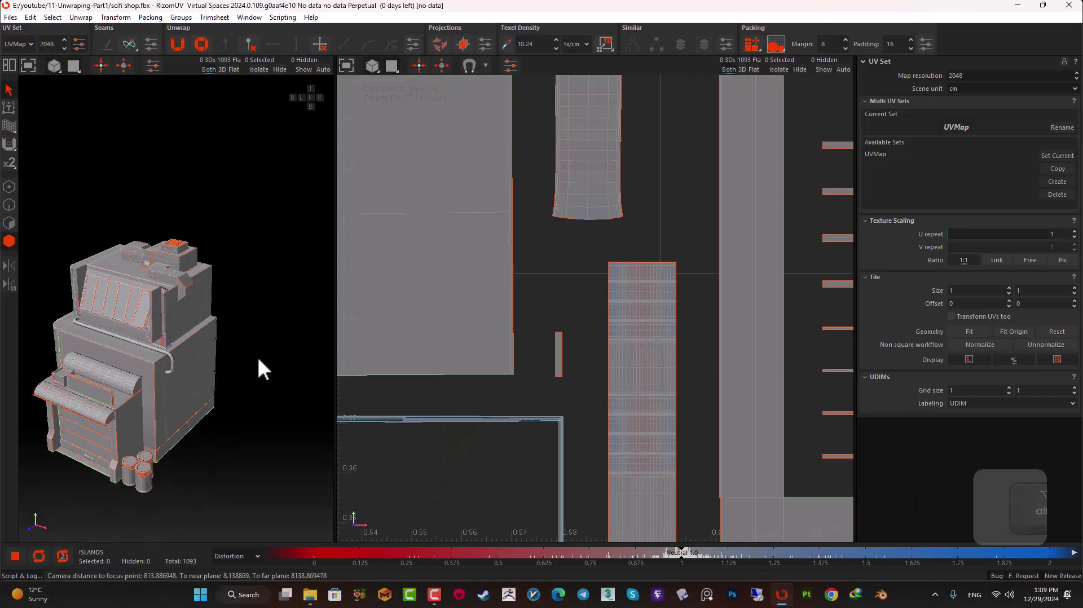
- Find the curved awning island with two side arms and select the edge loop where its first arm joins
alt+right_drag(213, 363, 175, 283)
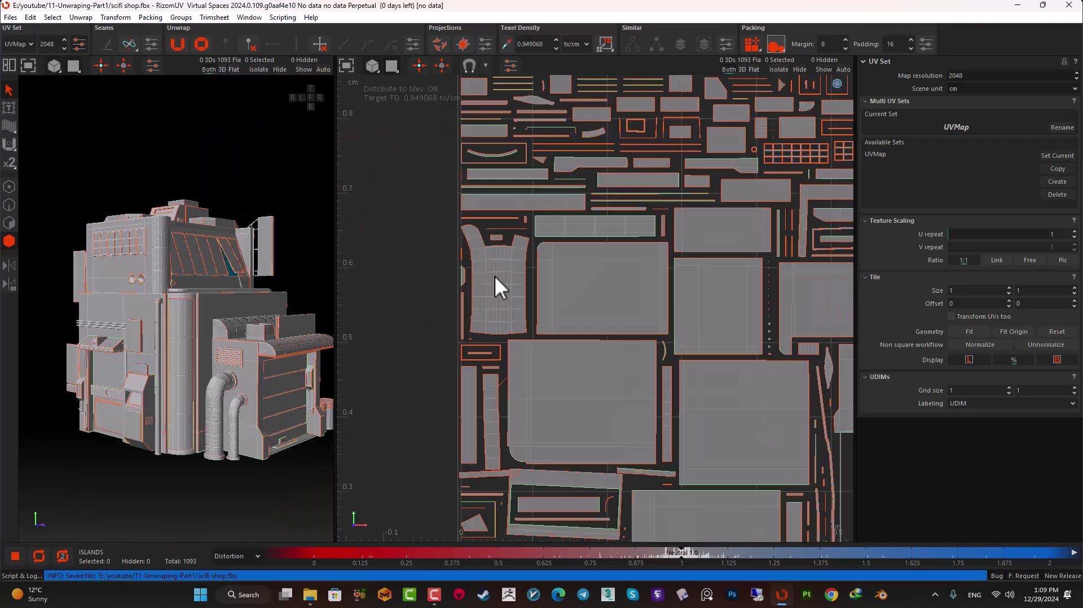
click(495, 276)
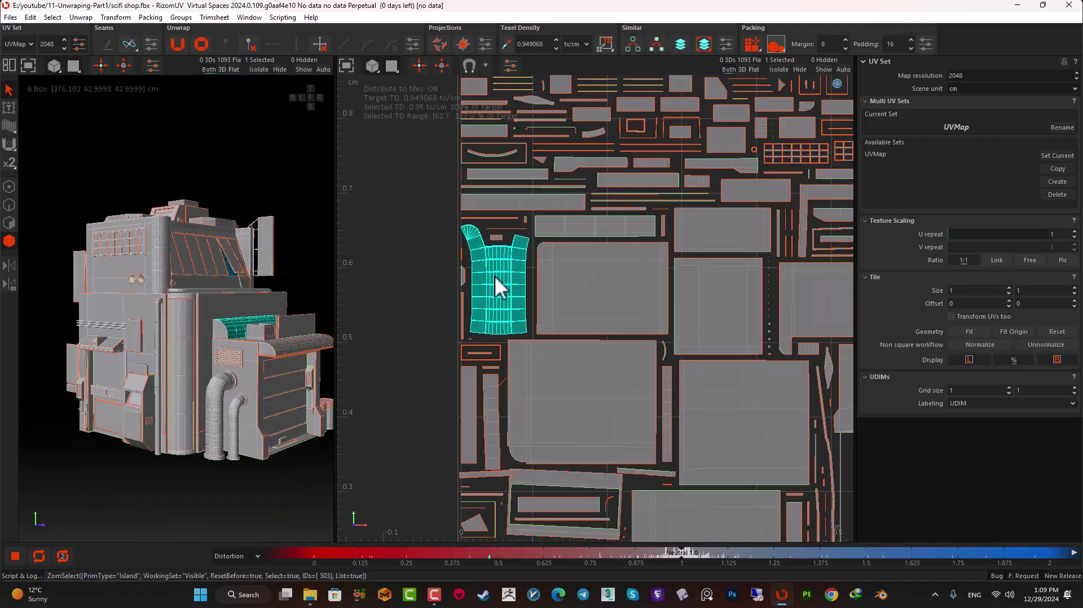
scroll(219, 330, up, 5)
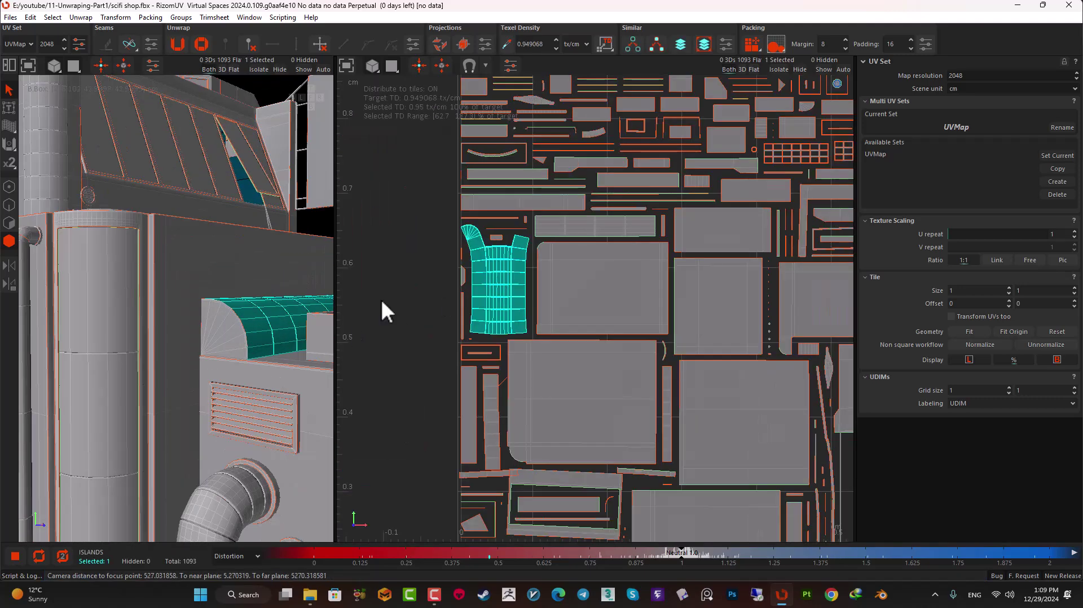
click(8, 219)
scroll(483, 254, up, 8)
scroll(456, 231, up, 2)
double_click(455, 233)
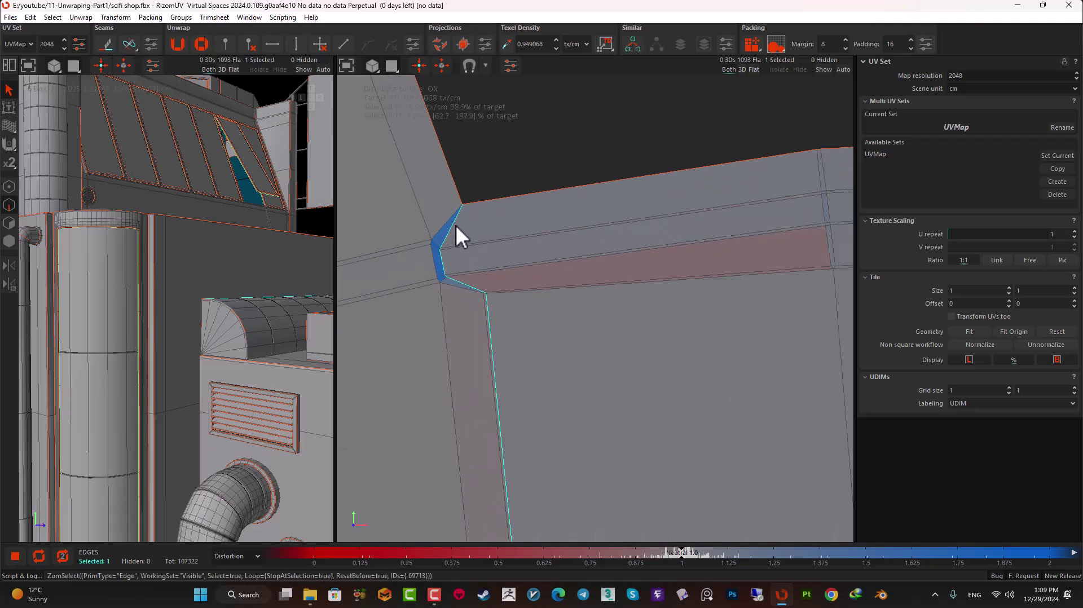
- Add the edge loop at the awning island's other side arm to the selection and cut both loops
scroll(483, 309, down, 6)
scroll(555, 311, up, 8)
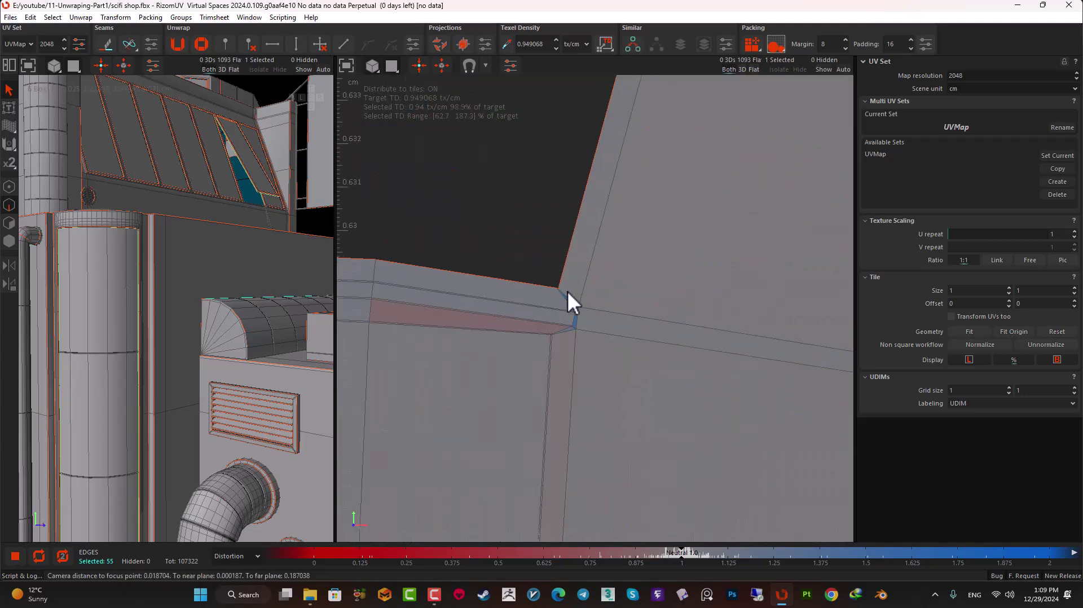
key(ctrl+z)
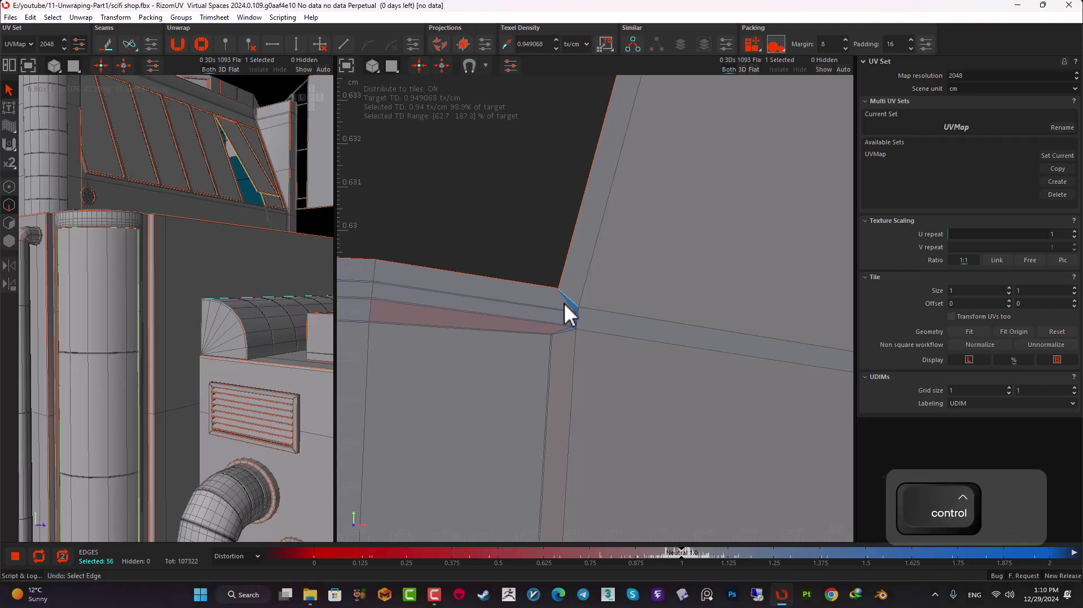
double_click(566, 305)
scroll(547, 305, down, 6)
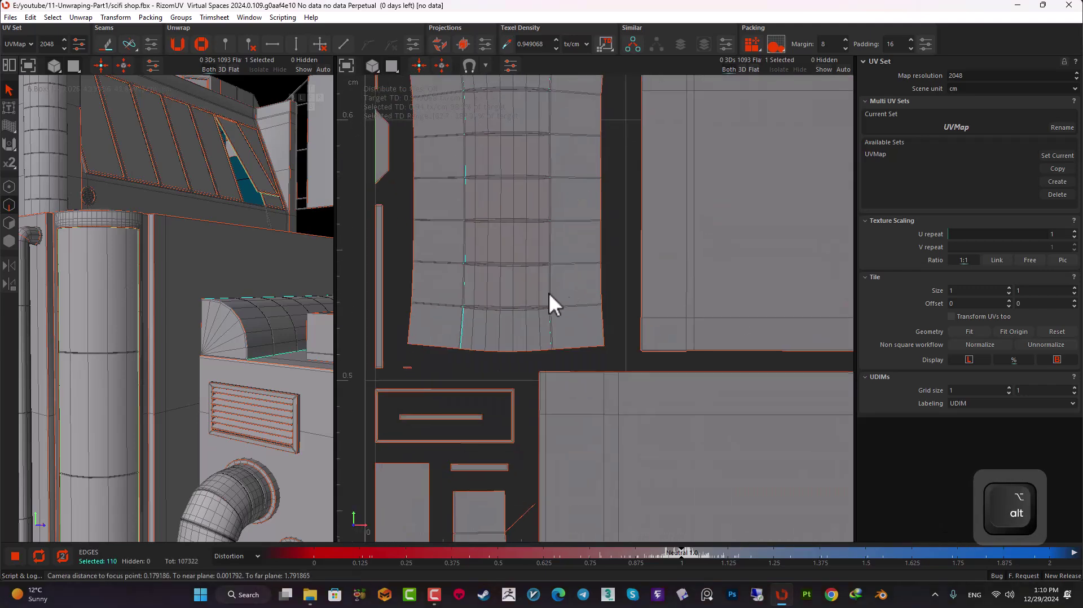
key(c)
- Weld the stray seam edge at the end of the narrow strip island
scroll(551, 339, down, 4)
scroll(550, 395, up, 10)
scroll(570, 219, up, 7)
click(561, 312)
key(w)
scroll(567, 286, down, 4)
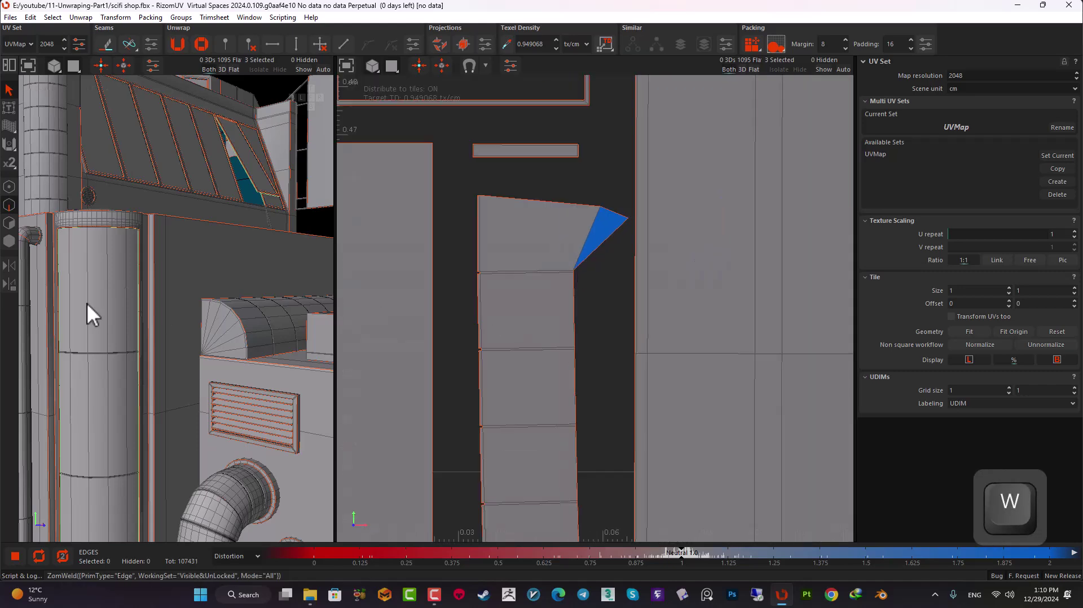
- Unfold the welded strip island and save the file
click(15, 246)
click(530, 251)
key(u)
click(594, 232)
scroll(592, 241, down, 5)
key(ctrl+s)
- Select the heavily distorted round island inside the square frame and focus on its thin pipe in the 3D view
scroll(508, 282, down, 6)
scroll(513, 280, up, 10)
click(608, 247)
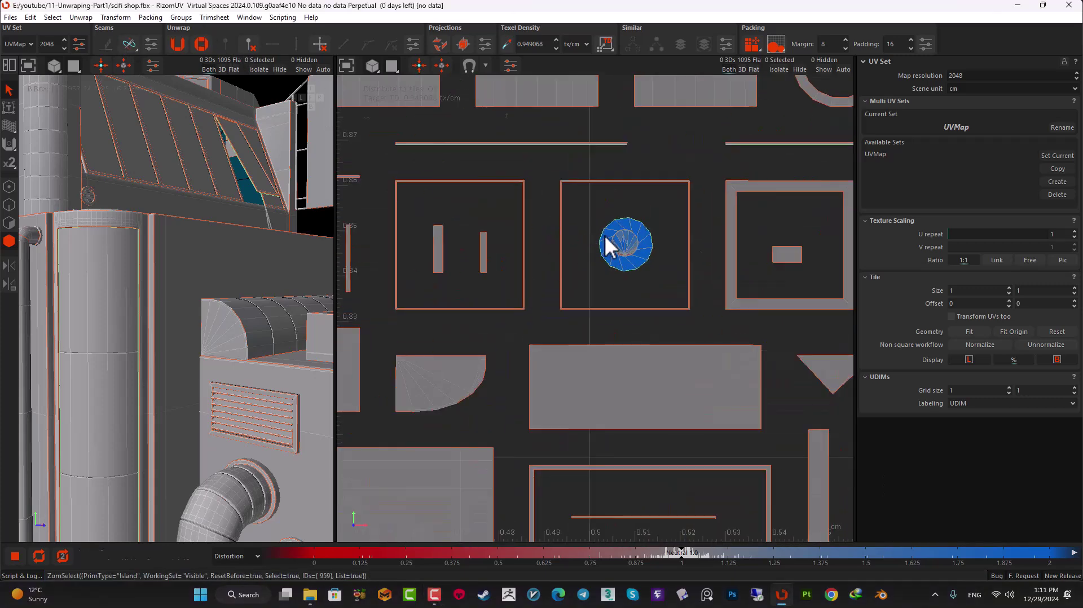
scroll(181, 311, down, 8)
key(f)
alt+drag(181, 311, 282, 301)
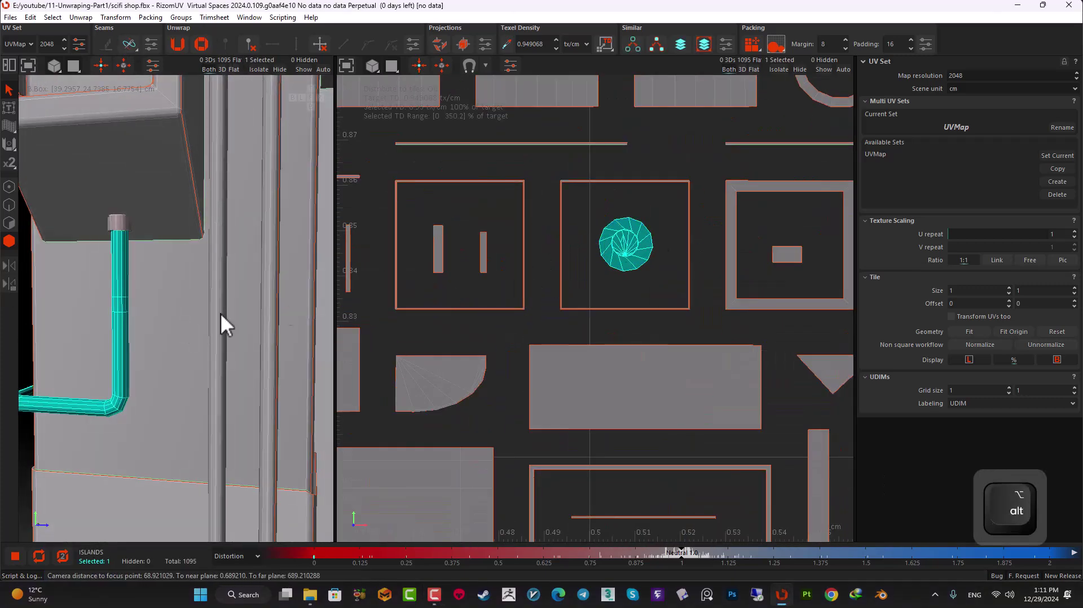
- Cut a lengthwise edge loop along the thin wall pipe and unfold its island into a strip
click(13, 204)
alt+drag(116, 254, 127, 345)
scroll(151, 235, up, 5)
double_click(135, 229)
scroll(134, 229, down, 5)
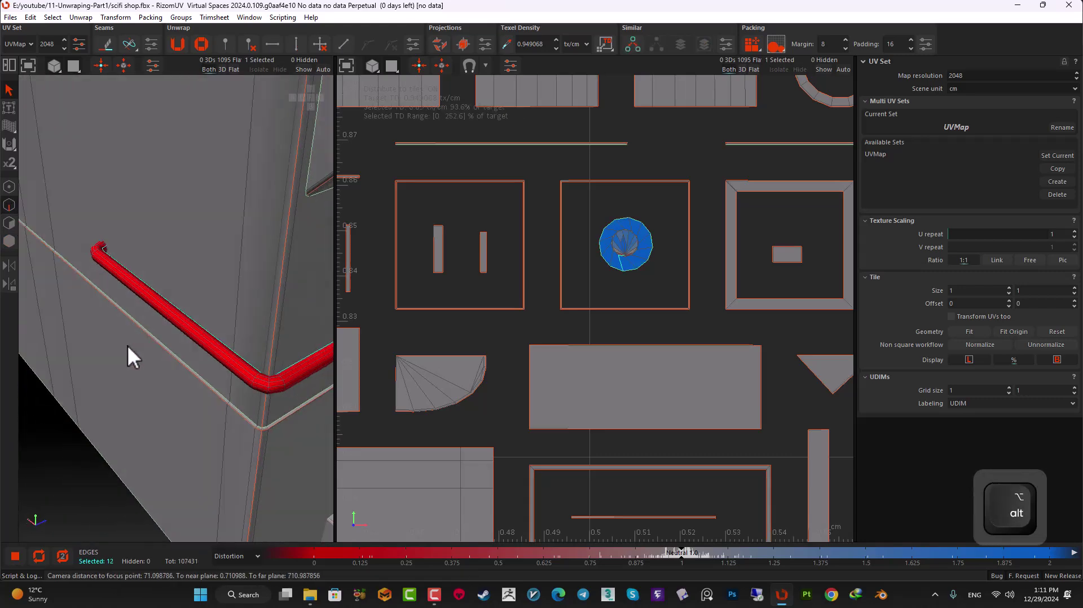
key(F4)
click(600, 203)
scroll(600, 203, down, 6)
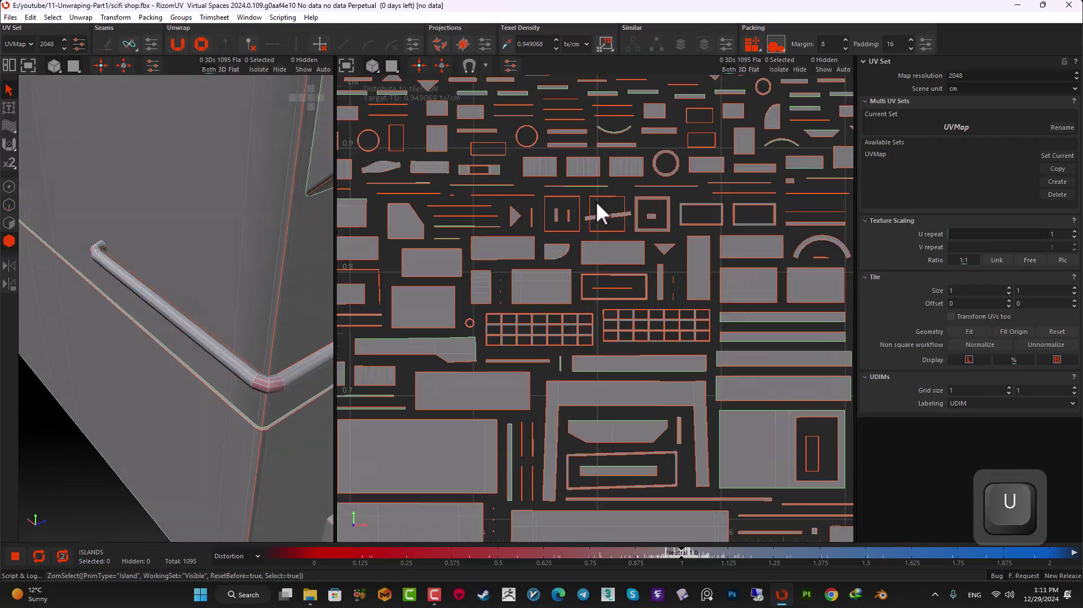
- Select the corner edge on each of the two teardrop-shaped ring islands and cut both edges open
alt+right_drag(624, 262, 597, 240)
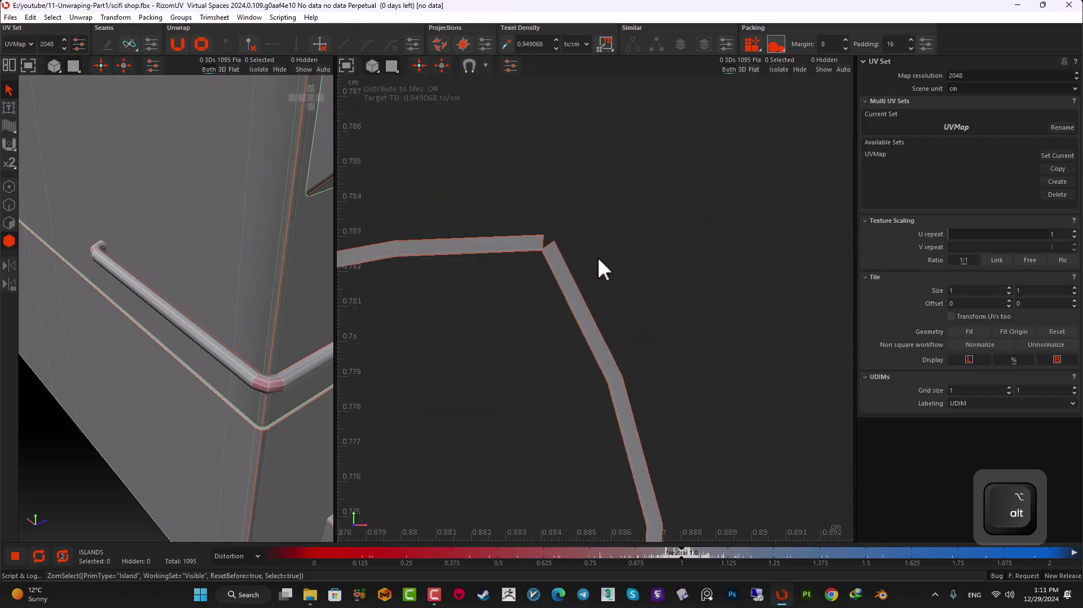
scroll(510, 226, up, 5)
click(8, 205)
click(633, 206)
scroll(606, 237, down, 10)
scroll(591, 242, down, 3)
scroll(600, 340, up, 6)
scroll(728, 342, up, 6)
ctrl+click(618, 223)
scroll(600, 223, down, 12)
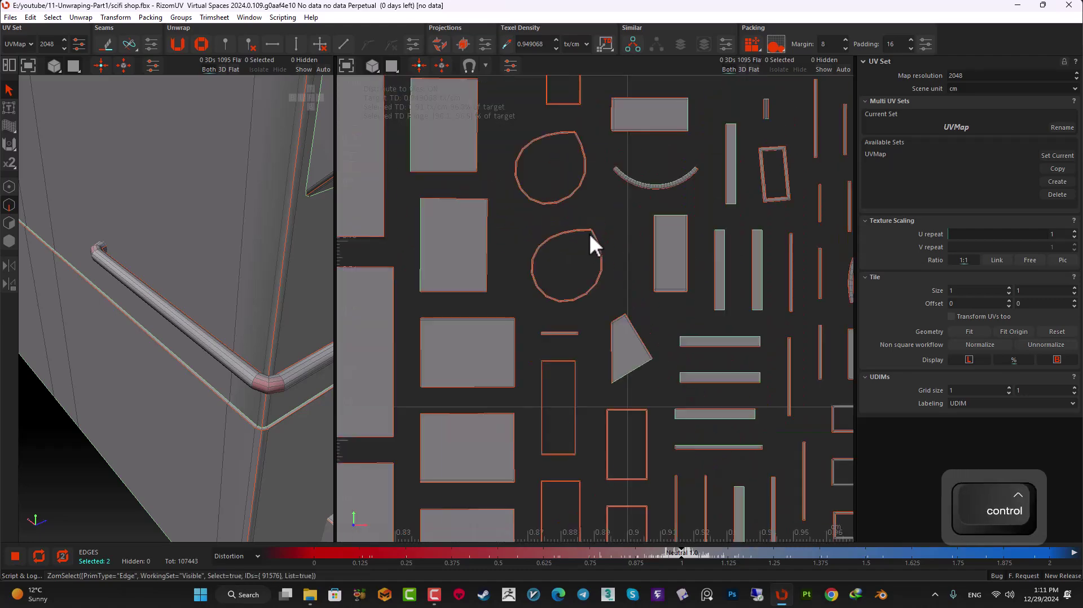
key(c)
- Examine the whole UV layout for any remaining distorted, closed or bent islands
alt+right_drag(588, 235, 502, 226)
alt+middle_drag(502, 226, 637, 243)
alt+right_drag(508, 243, 599, 237)
alt+middle_drag(599, 237, 763, 224)
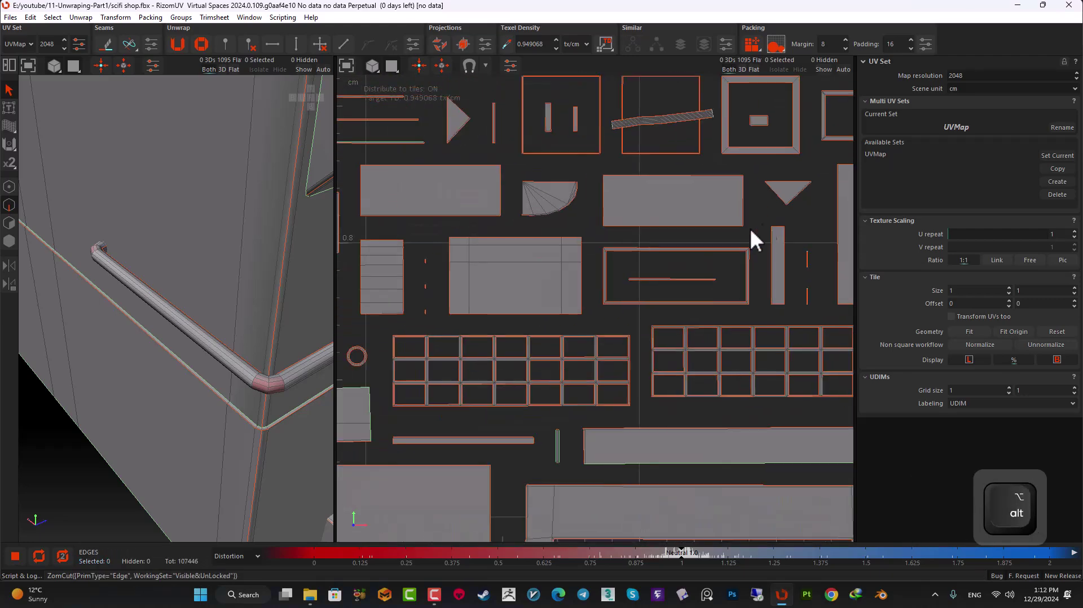
alt+right_drag(763, 224, 429, 283)
alt+middle_drag(429, 282, 549, 259)
alt+middle_drag(598, 480, 642, 259)
alt+right_drag(642, 259, 662, 469)
alt+middle_drag(662, 469, 643, 124)
alt+right_drag(692, 276, 694, 192)
alt+right_drag(611, 282, 634, 393)
alt+middle_drag(635, 440, 568, 289)
alt+right_drag(567, 290, 570, 324)
alt+middle_drag(570, 324, 361, 333)
alt+middle_drag(751, 293, 418, 311)
alt+middle_drag(741, 311, 538, 355)
- Select all islands, unfold them and pack them into the UV tile
click(12, 243)
key(ctrl+a)
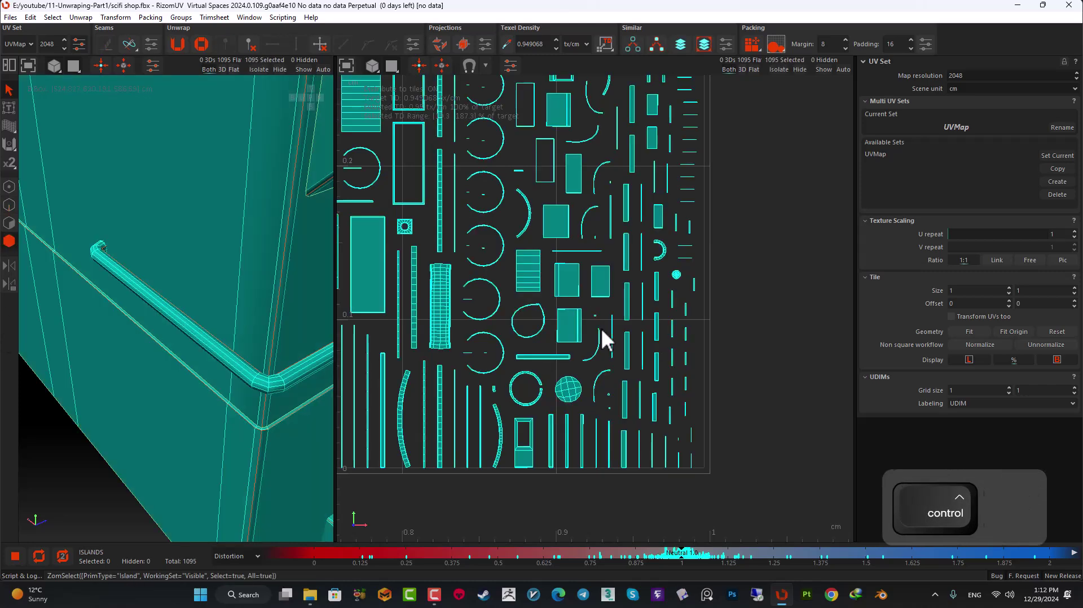
key(u)
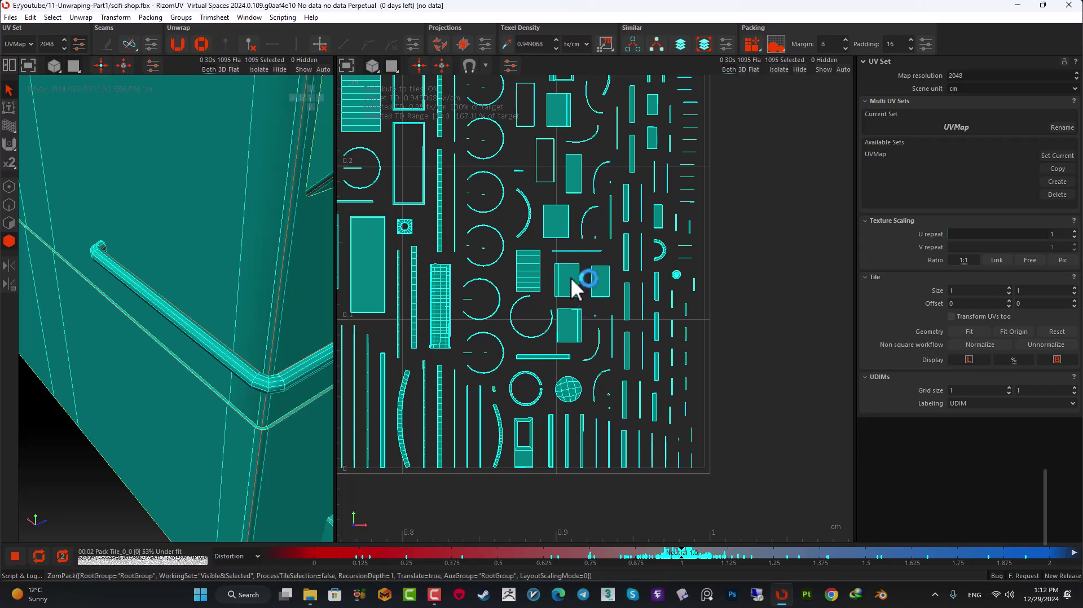
key(alt)
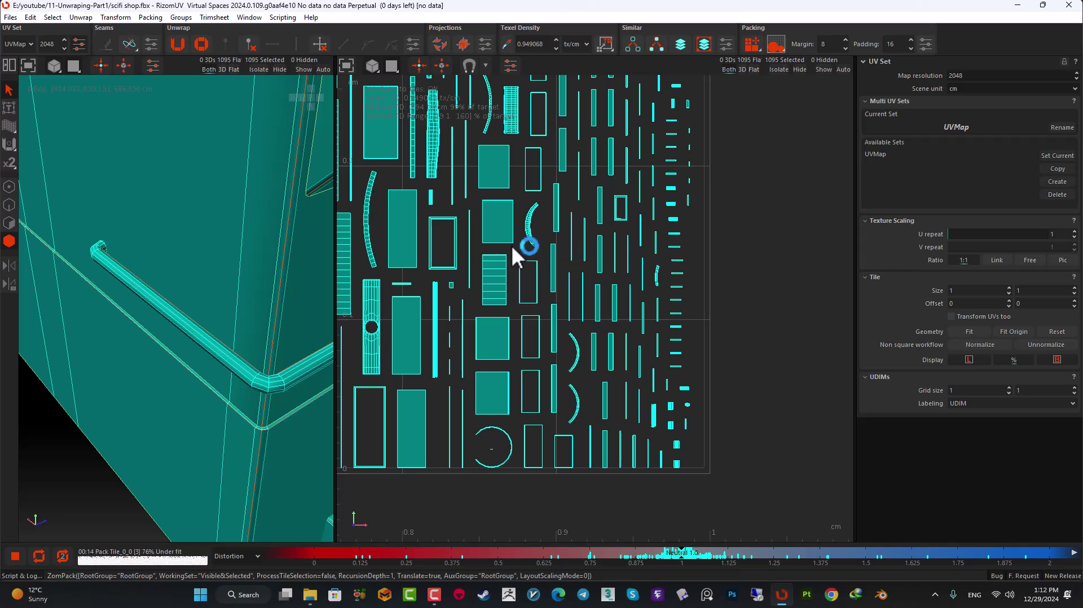
click(533, 195)
- Review the newly packed UV layout and save the file
alt+middle_drag(598, 107, 653, 254)
scroll(452, 263, up, 2)
alt+middle_drag(405, 248, 609, 288)
alt+right_drag(608, 287, 582, 230)
scroll(576, 265, down, 3)
key(ctrl+s)
scroll(579, 336, up, 2)
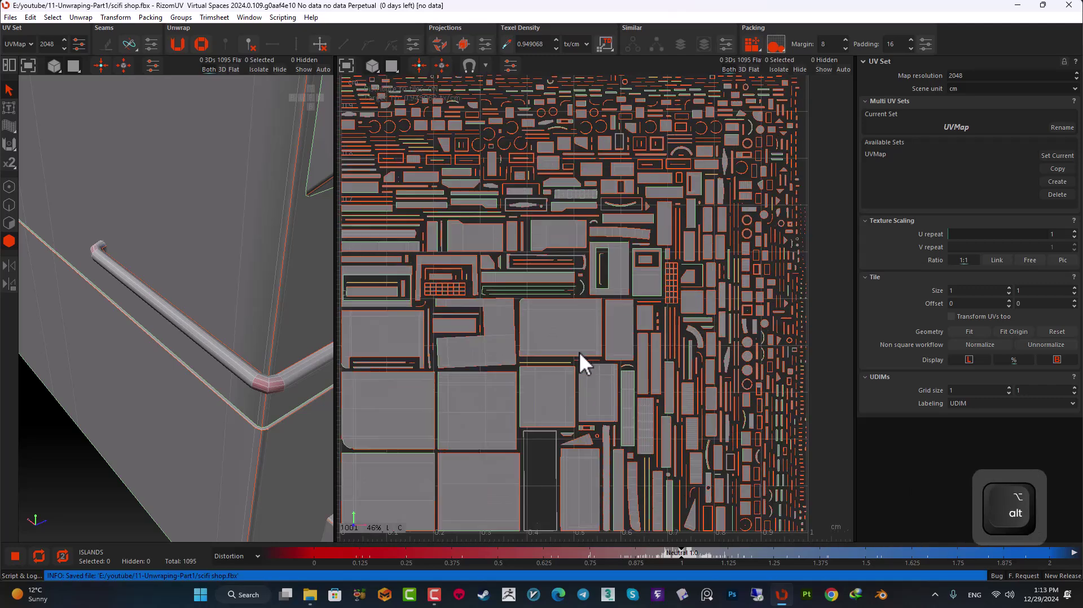
- Pick the texel density from the large L-shaped island, clear the selection and save the file
scroll(577, 341, down, 4)
scroll(573, 344, up, 1)
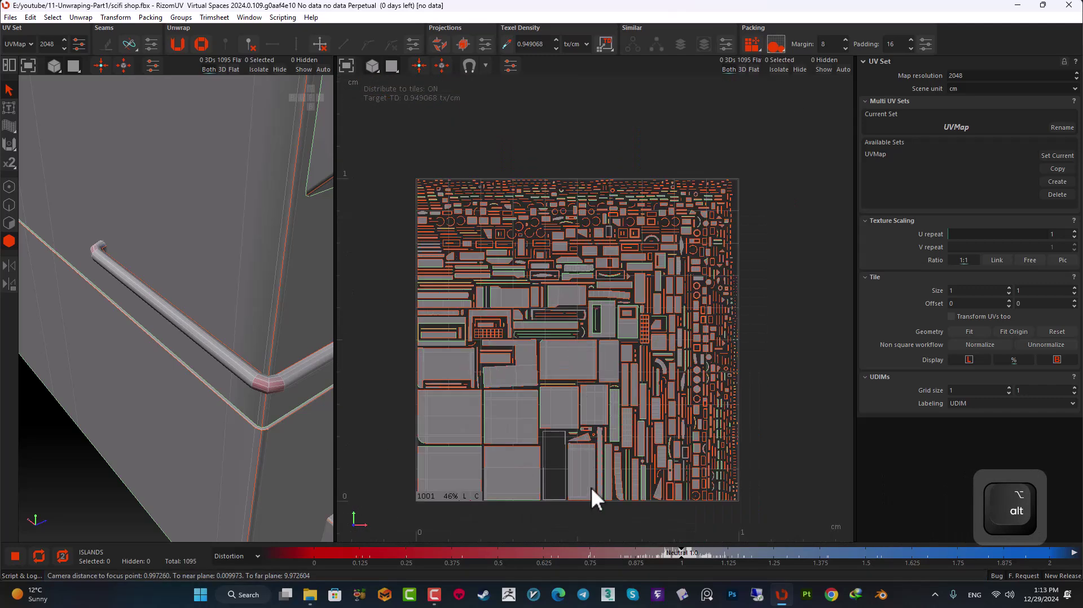
click(535, 347)
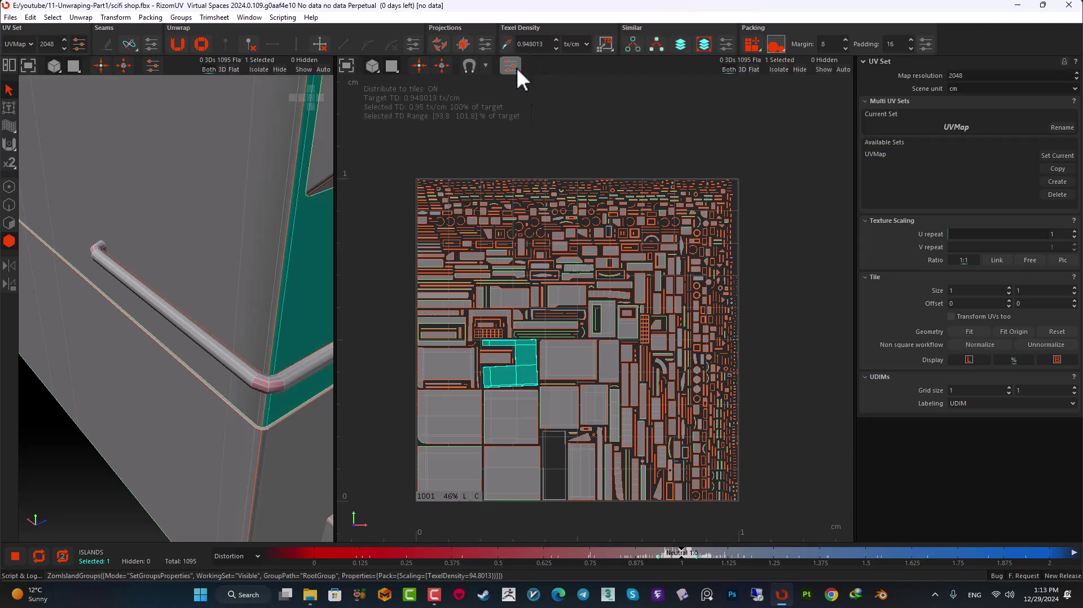
click(563, 197)
key(ctrl+s)
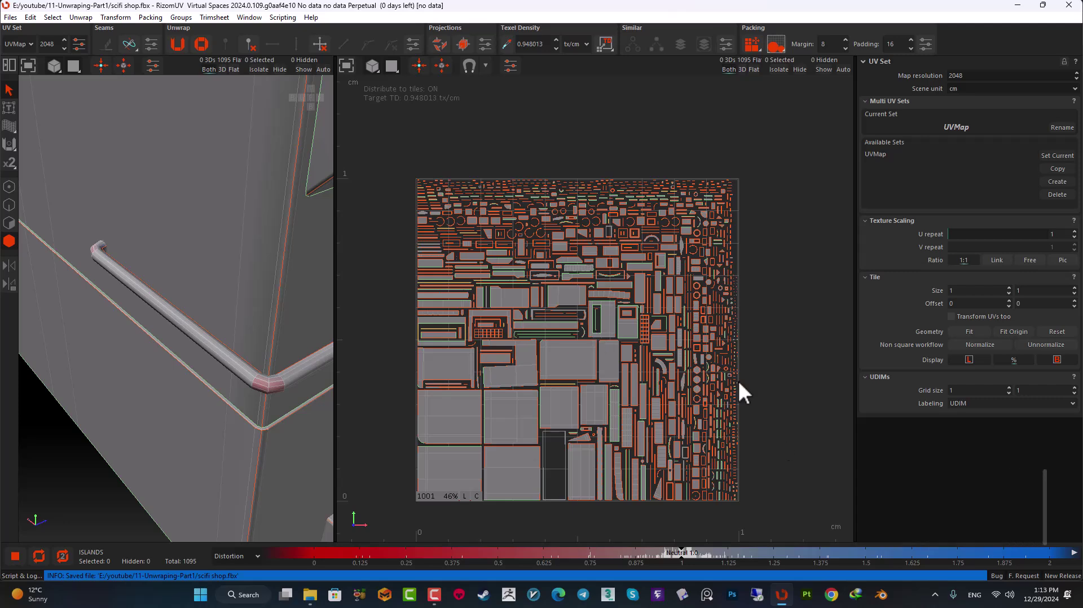
- Review the whole 3D shop model from several sides and save the file
scroll(221, 357, down, 5)
alt+middle_drag(208, 371, 236, 366)
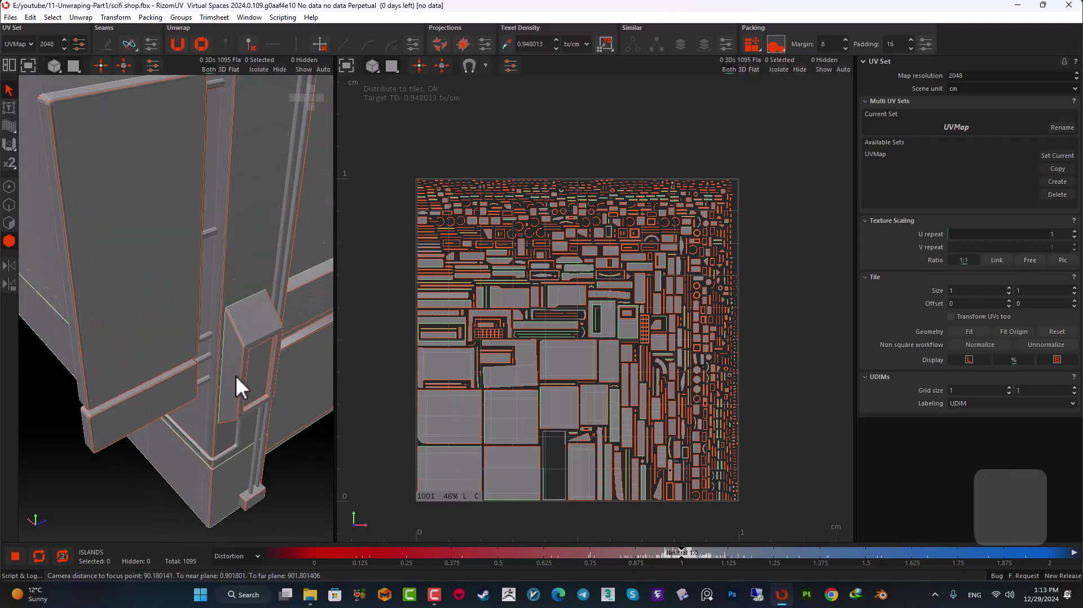
scroll(233, 369, down, 5)
alt+drag(246, 362, 139, 371)
alt+middle_drag(140, 371, 212, 348)
alt+drag(212, 348, 84, 337)
scroll(175, 338, down, 4)
alt+middle_drag(291, 329, 215, 333)
scroll(146, 404, up, 4)
alt+drag(185, 362, 281, 318)
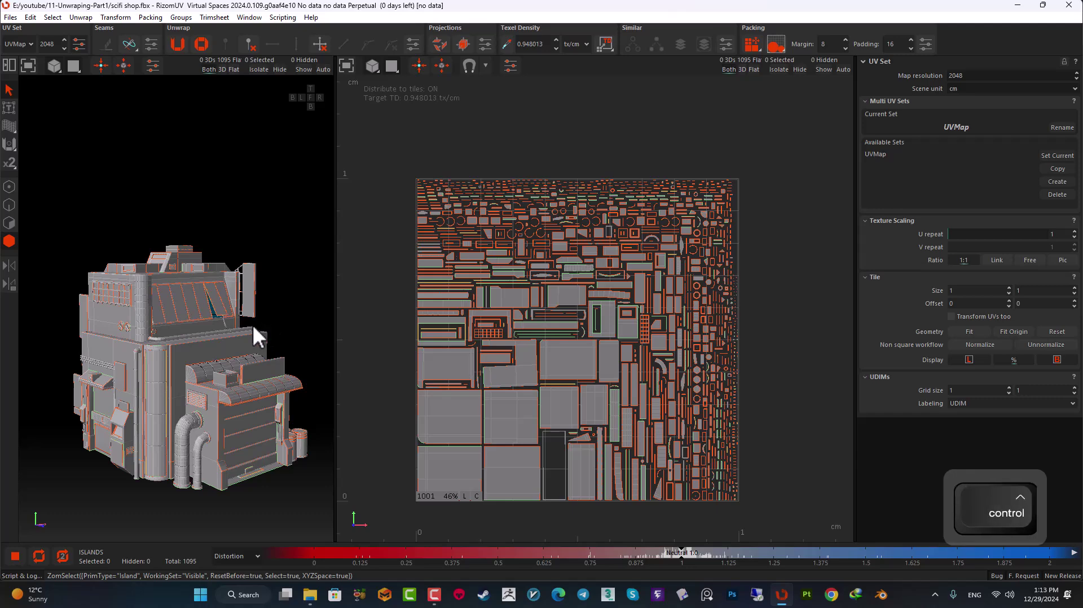
key(ctrl+s)
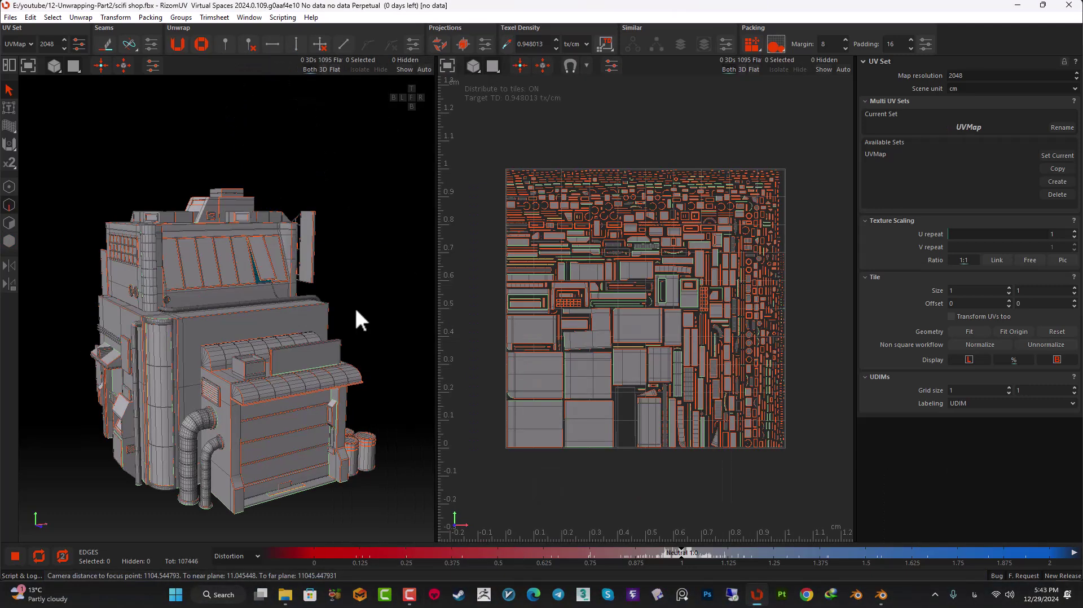
- Switch to Blender and delete the default camera, cube and light
alt+drag(357, 317, 327, 330)
scroll(291, 317, up, 3)
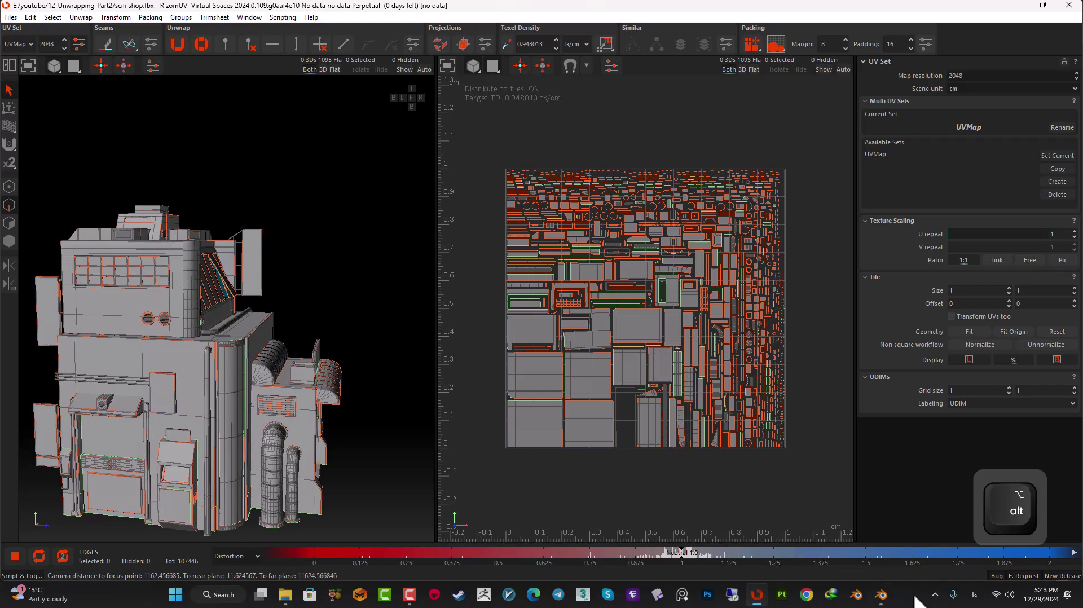
click(286, 595)
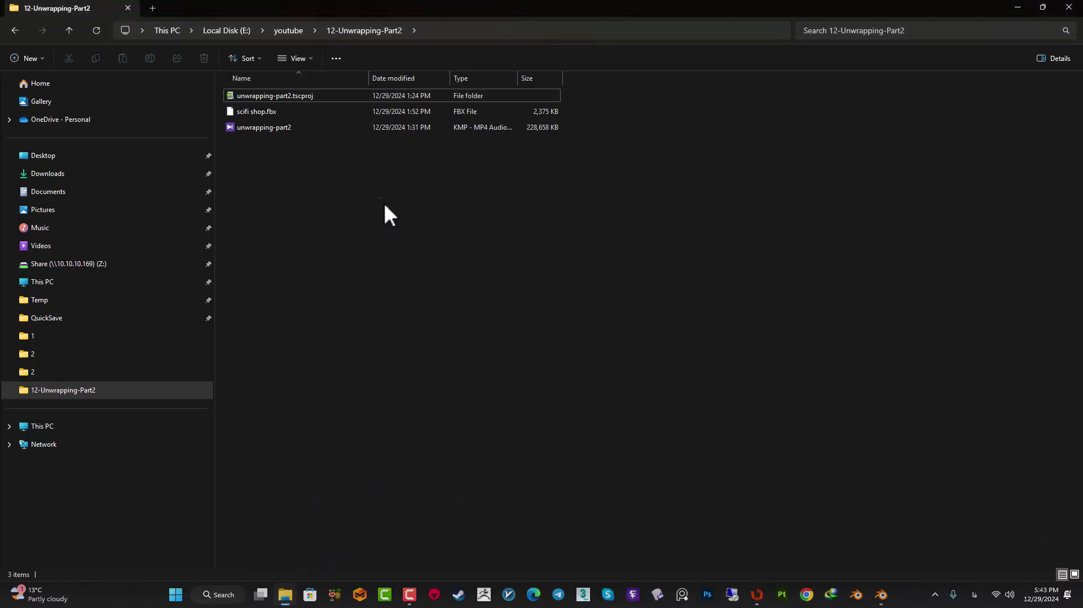
click(881, 595)
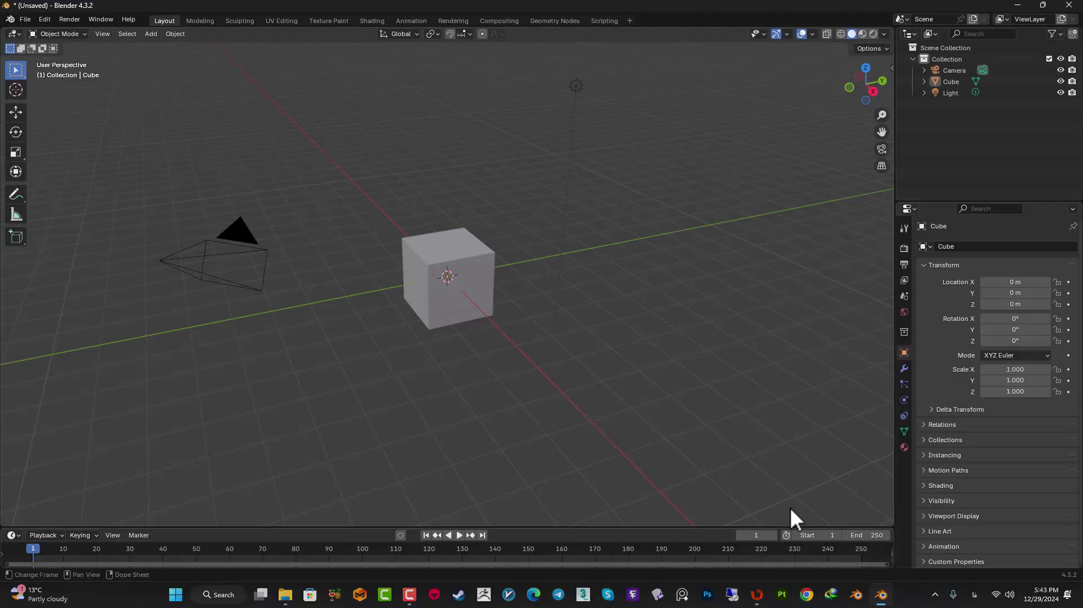
drag(593, 118, 198, 445)
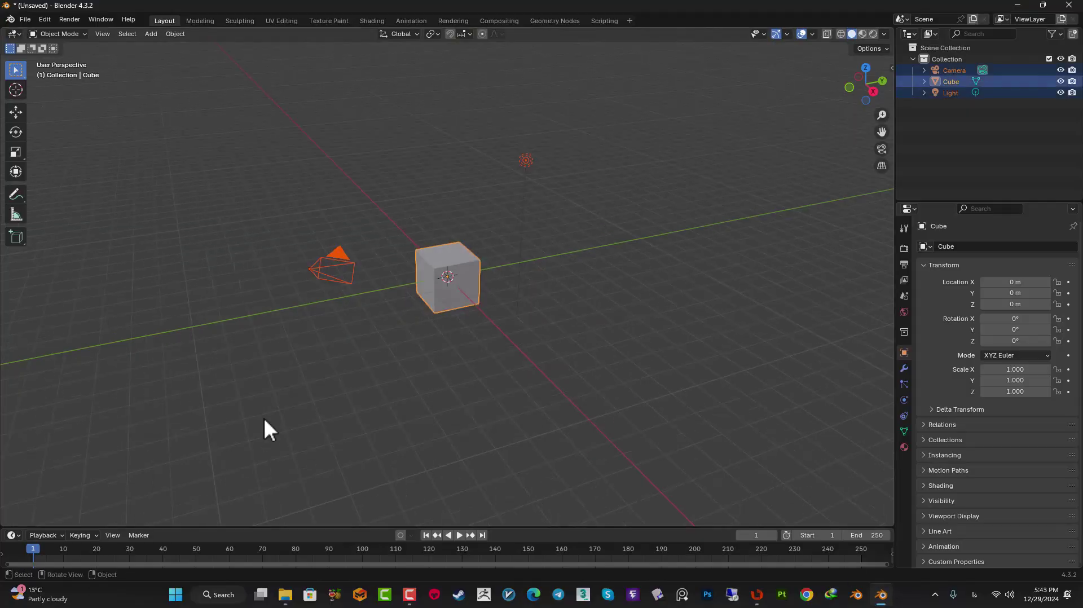
key(Delete)
- Import scifi shop.fbx from the 12-Unwrapping-Part2 folder into Blender with the default FBX options
click(286, 595)
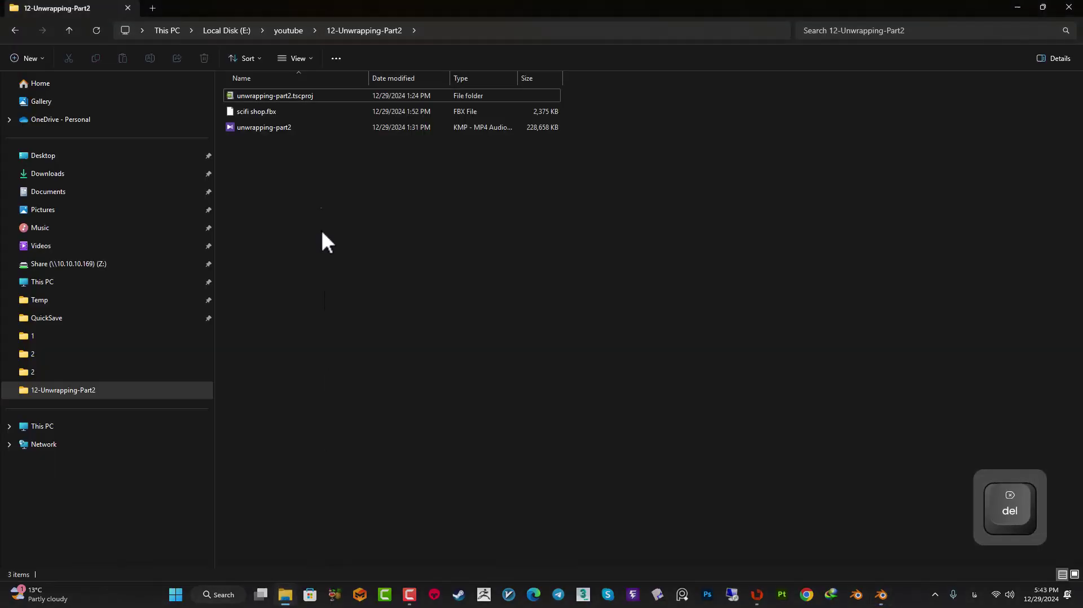
click(266, 110)
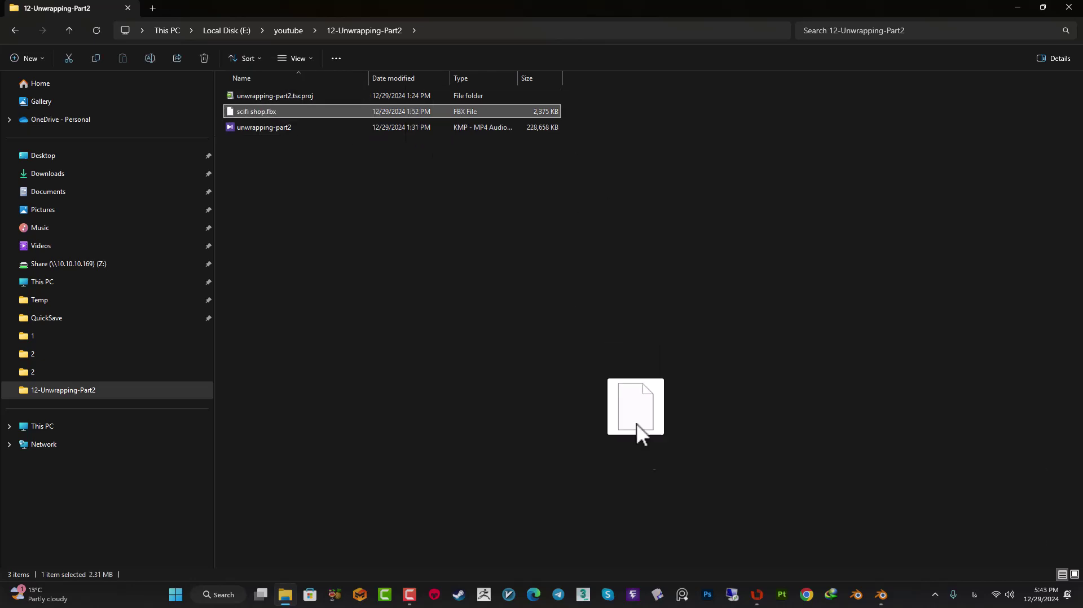
drag(893, 602, 503, 262)
click(498, 535)
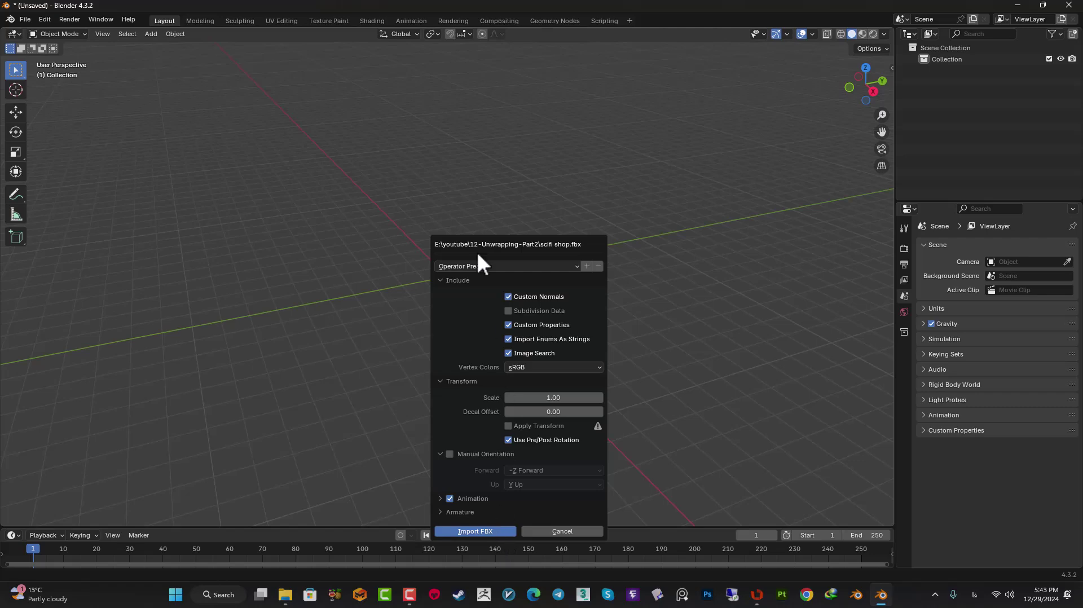
scroll(389, 302, up, 4)
middle_drag(299, 278, 447, 261)
shift+middle_drag(535, 267, 565, 410)
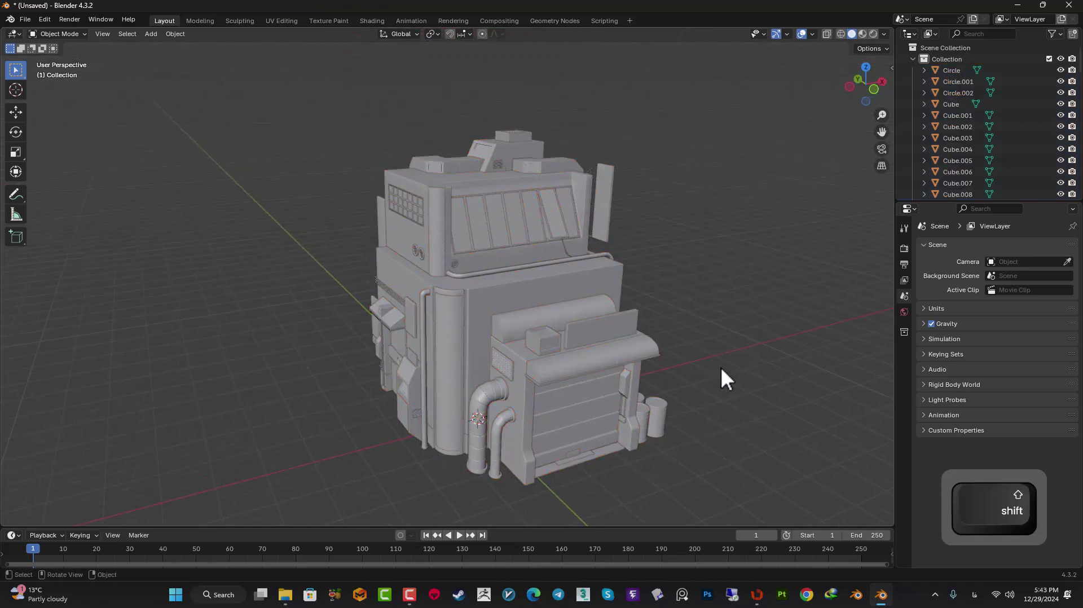
- Create a material named 1 with a red base color on the front awning and show the model in Material Preview
shift+middle_drag(725, 358, 668, 310)
key(z)
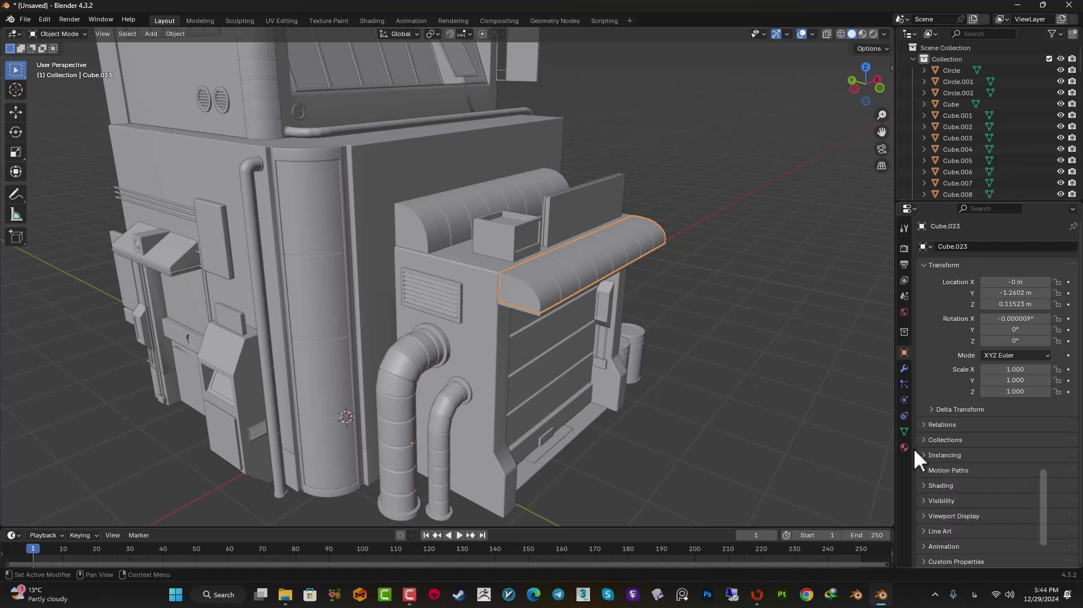
click(906, 447)
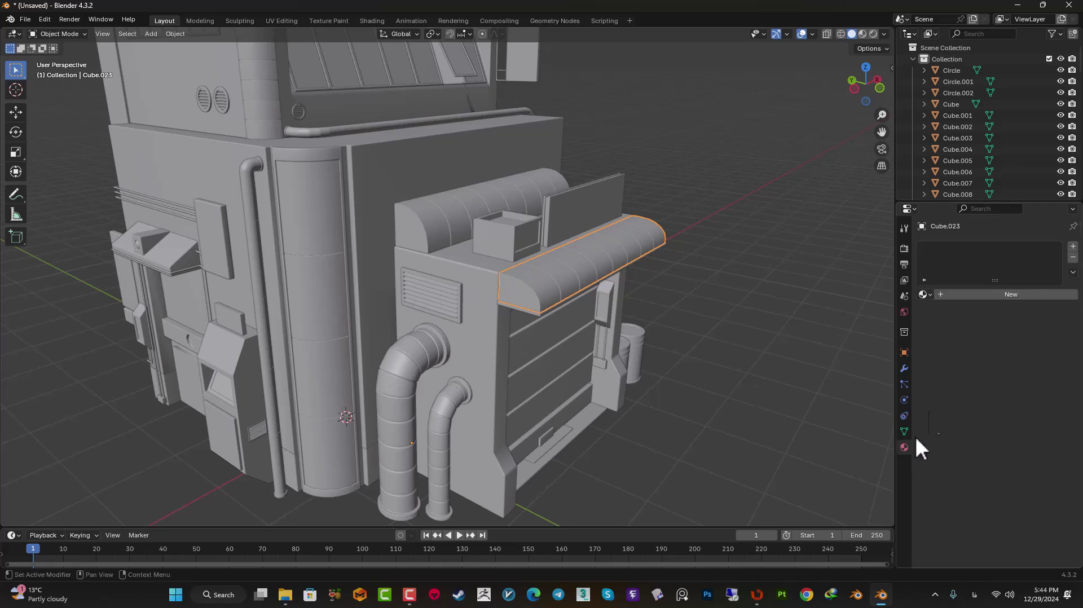
click(963, 295)
double_click(962, 296)
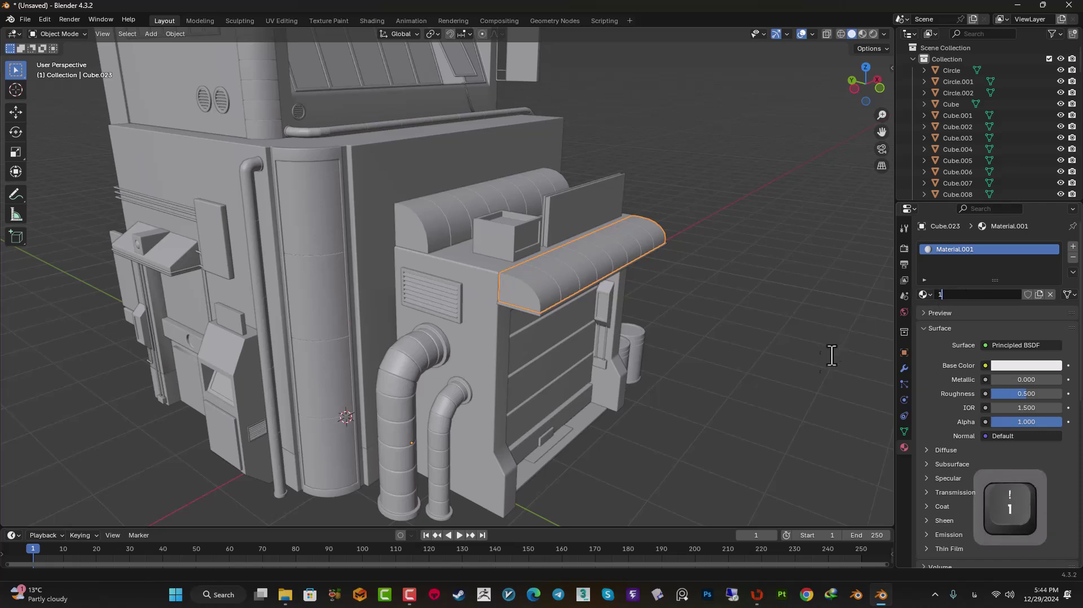
click(1036, 367)
click(999, 250)
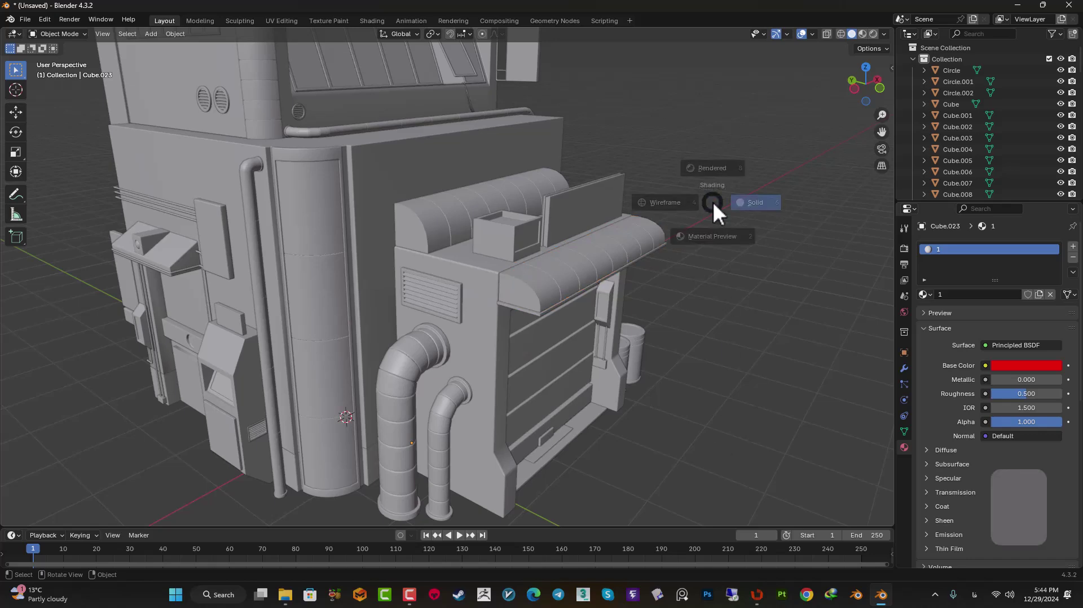
click(730, 291)
mouse_move(730, 291)
middle_down()
mouse_move(568, 305)
mouse_move(489, 327)
mouse_move(508, 293)
middle_up()
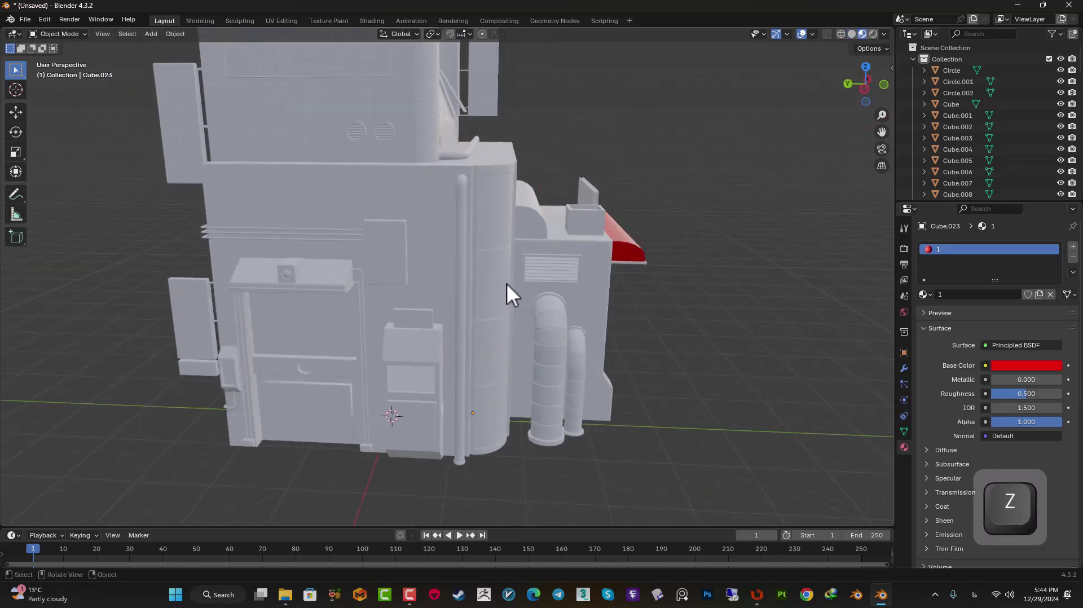
- Select all parts of the protruding front shop section in a wireframe right view, and return to solid shading
key(KP_1)
key(KP_3)
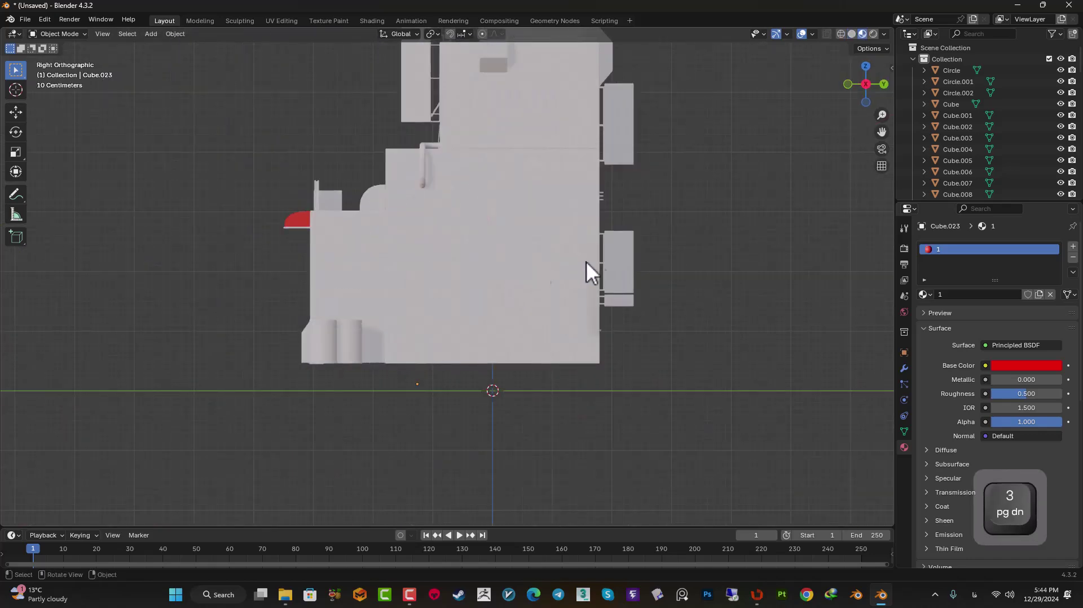
key(z)
click(130, 217)
mouse_move(259, 104)
mouse_down()
mouse_move(333, 368)
mouse_move(380, 432)
mouse_up()
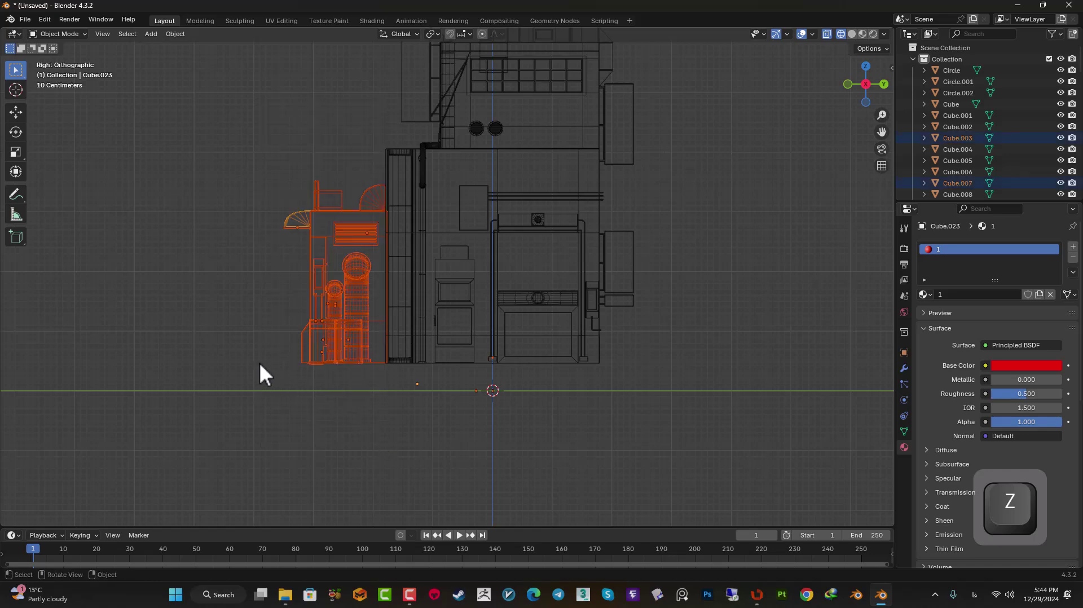
key(z)
click(382, 316)
middle_drag(381, 316, 469, 286)
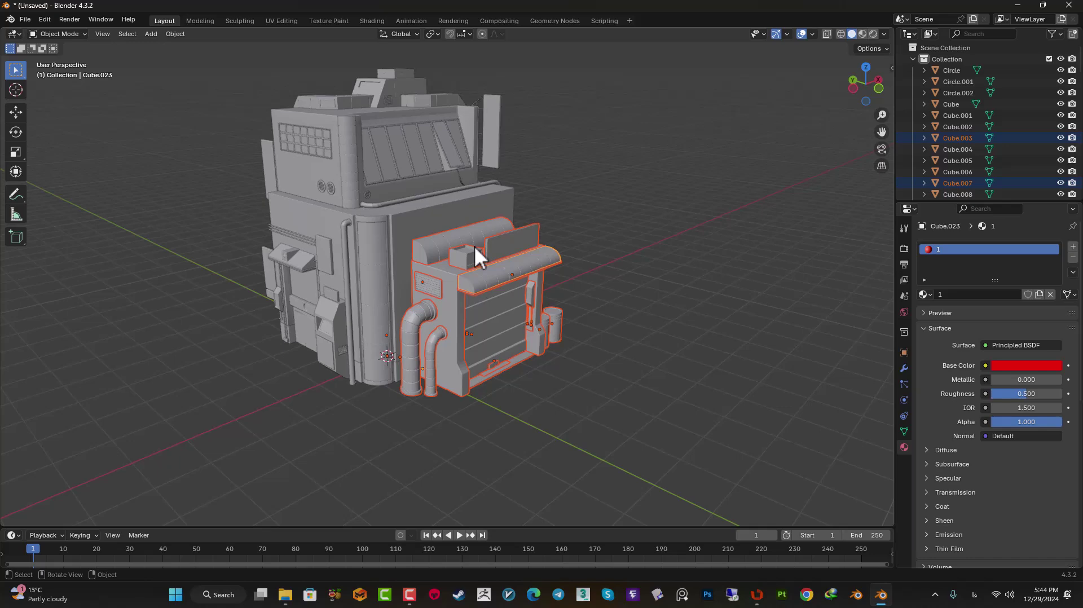
- Add the signs and horizontal wall pipes at the rear of the building to the selection
key(KP_3)
scroll(476, 256, up, 4)
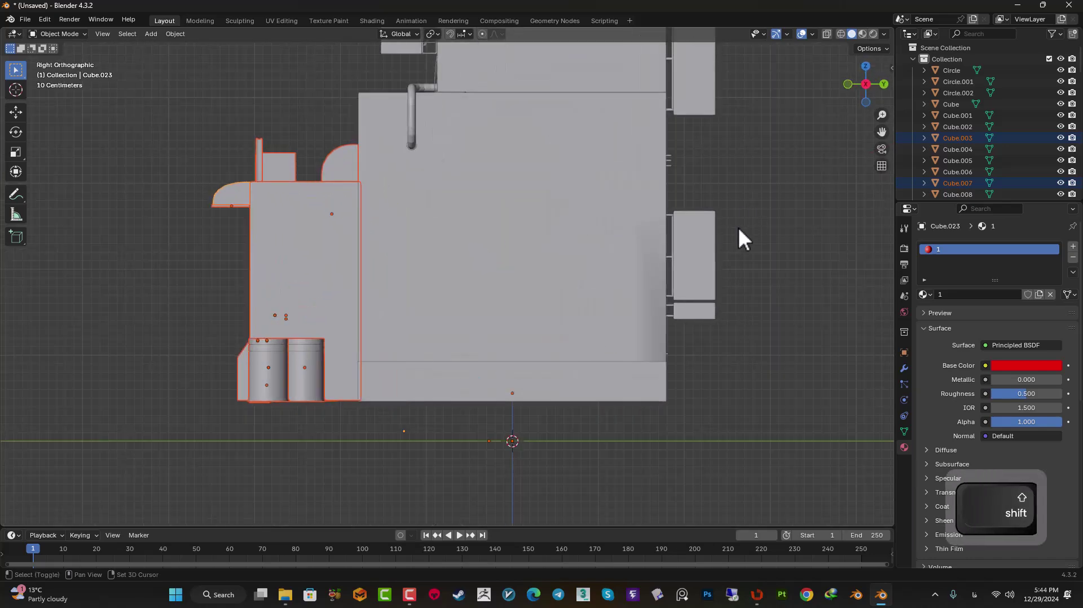
shift+middle_drag(824, 409, 696, 477)
key(shift+z)
shift+drag(684, 451, 545, 109)
scroll(555, 160, down, 3)
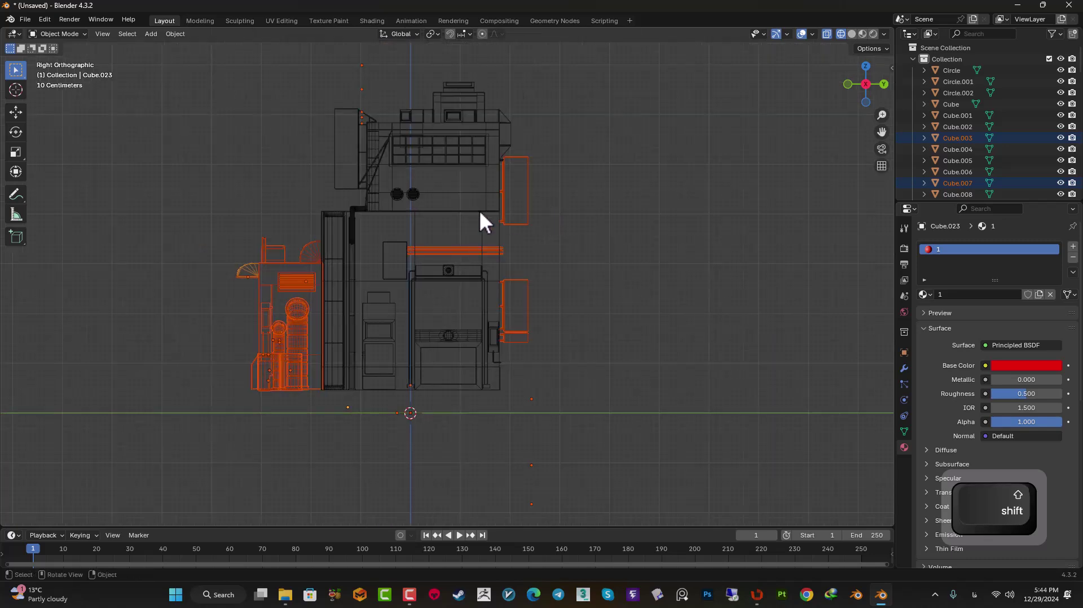
- Add the tall side sign and its bracket at the upper front corner to the selection
mouse_move(320, 188)
middle_down()
mouse_move(476, 210)
mouse_move(442, 213)
mouse_move(615, 202)
middle_up()
key(shift+z)
shift+middle_drag(571, 159, 572, 222)
scroll(571, 219, up, 4)
shift+drag(599, 176, 532, 327)
scroll(550, 293, down, 3)
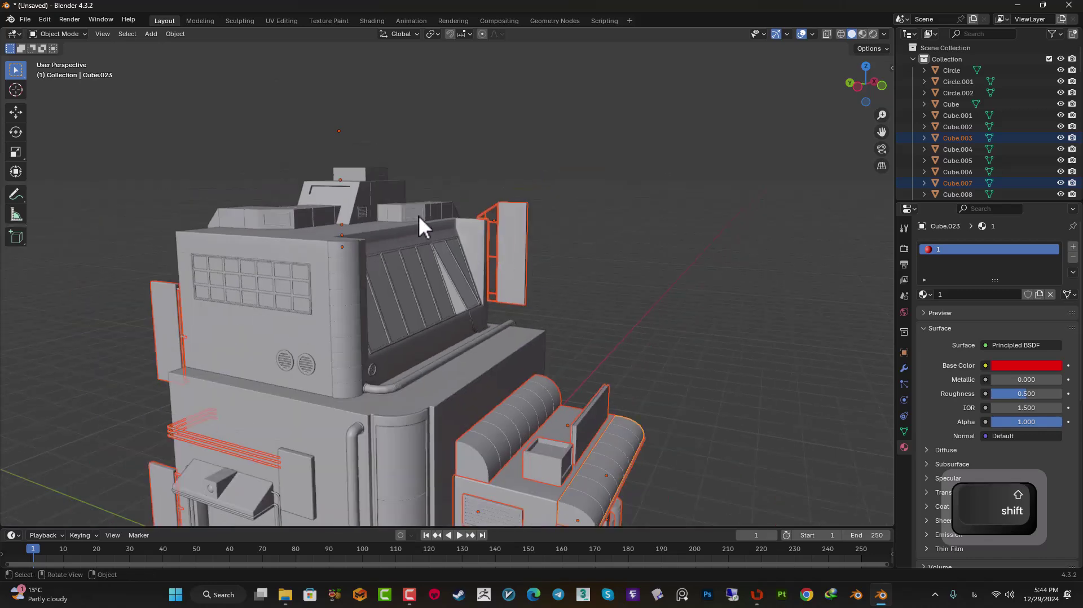
- Add all the rooftop units to the selection in a wireframe front view
key(KP_1)
scroll(422, 184, up, 3)
shift+middle_drag(373, 178, 449, 253)
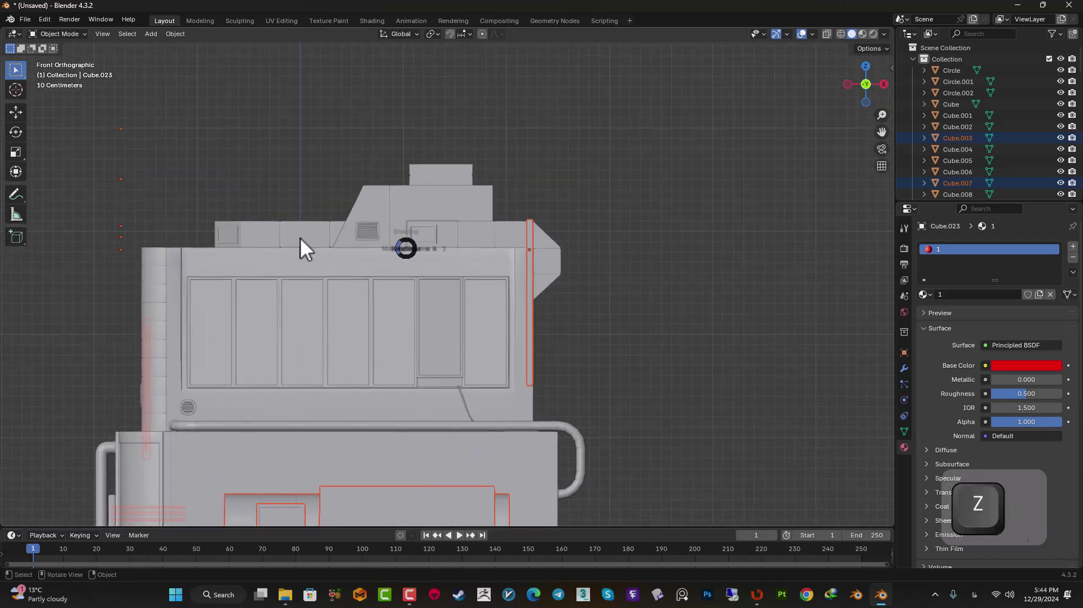
key(shift+z)
mouse_move(137, 72)
shift+mouse_down()
mouse_move(679, 242)
mouse_move(680, 233)
shift+mouse_up()
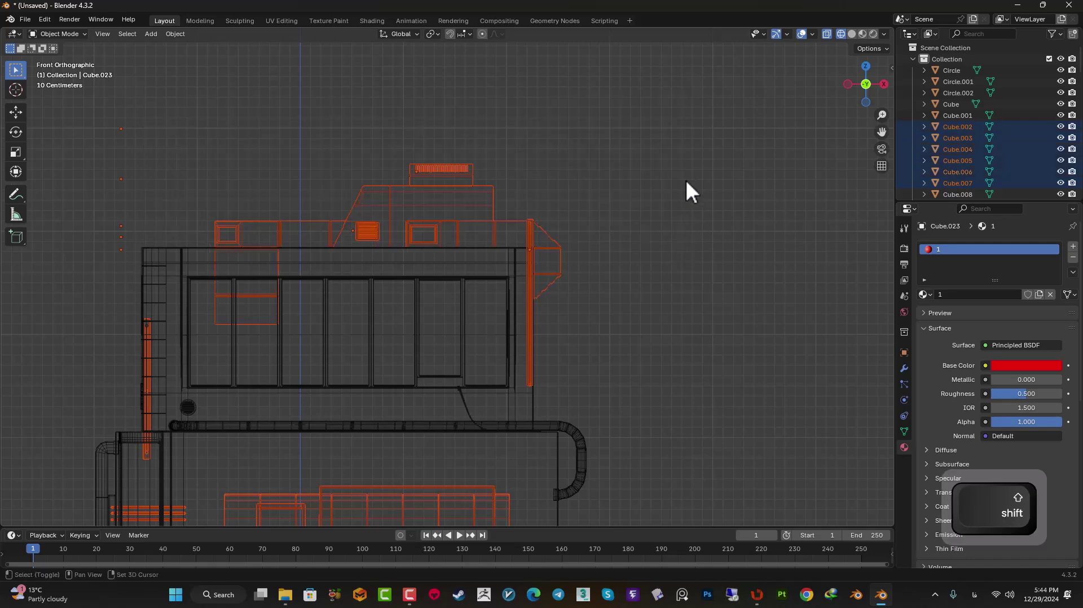
- Add the bent pipe running along the ledge below the slanted windows to the selection
scroll(445, 302, down, 6)
scroll(514, 333, up, 3)
mouse_move(597, 298)
shift+mouse_down()
mouse_move(571, 374)
mouse_move(524, 429)
shift+mouse_up()
key(shift+z)
scroll(449, 309, down, 3)
middle_drag(449, 310, 378, 243)
- Add the pipes, canopy and wall machines protruding from the entrance side to the selection, and return to solid shading
key(KP_1)
scroll(350, 248, up, 5)
key(shift+z)
shift+drag(265, 162, 409, 475)
scroll(378, 420, up, 4)
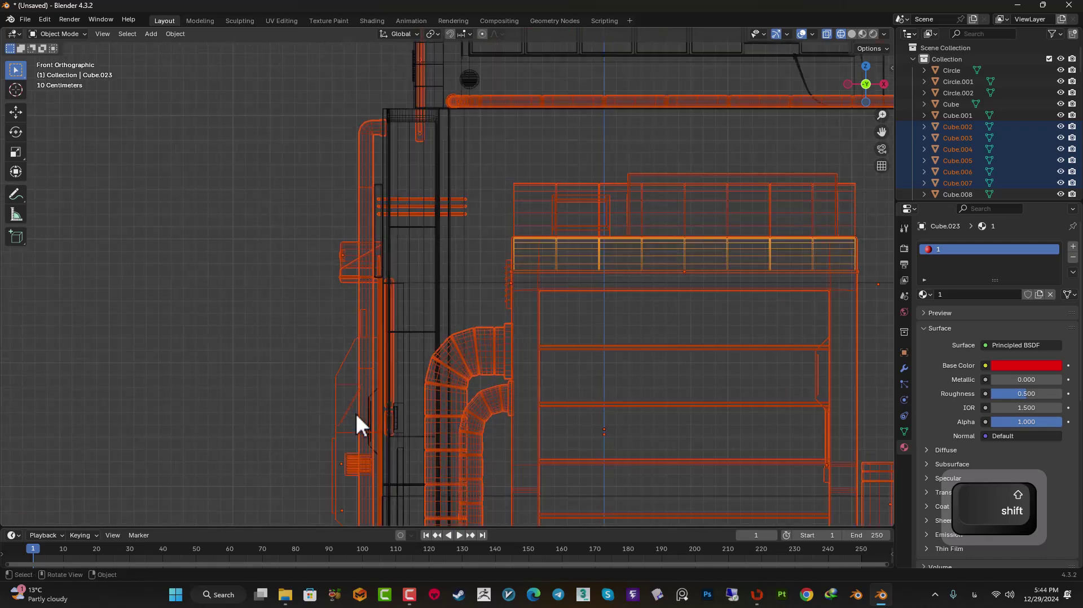
shift+middle_drag(366, 419, 370, 222)
shift+drag(328, 293, 348, 317)
shift+drag(370, 357, 370, 357)
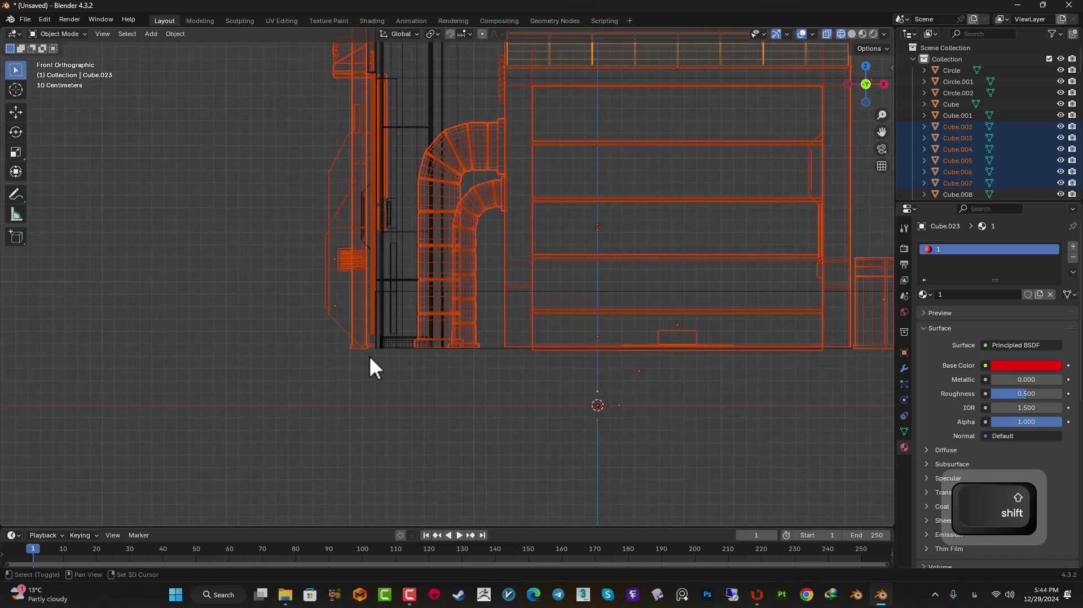
scroll(370, 357, down, 4)
shift+middle_drag(398, 145, 438, 245)
mouse_move(272, 49)
shift+mouse_down()
mouse_move(388, 300)
mouse_move(385, 333)
shift+mouse_up()
key(z)
middle_drag(357, 229, 441, 333)
- Hide the selection as a test, undo it, and add the wall box and bent pipe beside the doorway to the selection
key(h)
scroll(446, 292, down, 2)
key(ctrl+z)
scroll(402, 336, up, 3)
shift+middle_drag(440, 333, 446, 217)
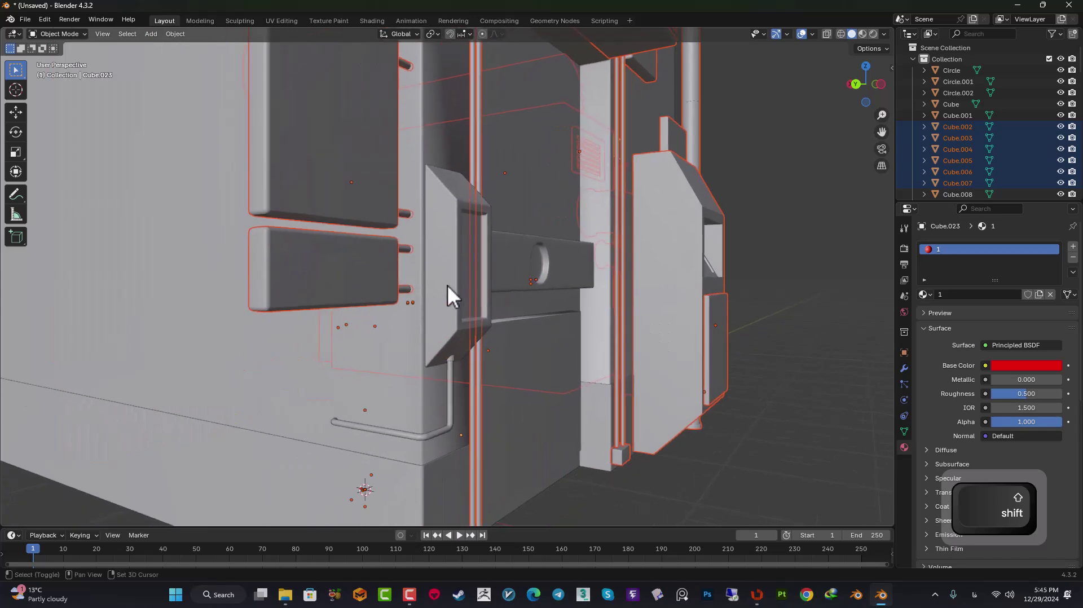
shift+click(446, 290)
shift+click(452, 373)
- Hide the selection to check for missed parts, reveal it again and add the small connector atop the bent pipe
scroll(452, 373, down, 5)
middle_drag(585, 273, 473, 299)
key(h)
shift+middle_drag(522, 206, 503, 277)
scroll(486, 299, up, 7)
shift+middle_drag(361, 418, 456, 268)
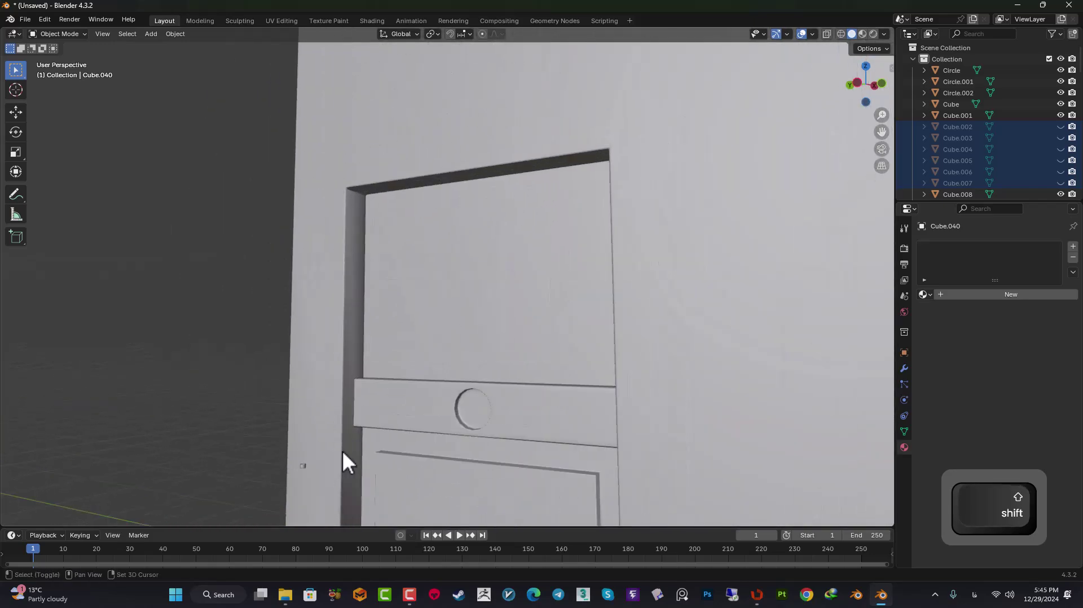
shift+middle_drag(334, 452, 404, 351)
scroll(395, 347, up, 3)
key(alt+h)
shift+click(361, 366)
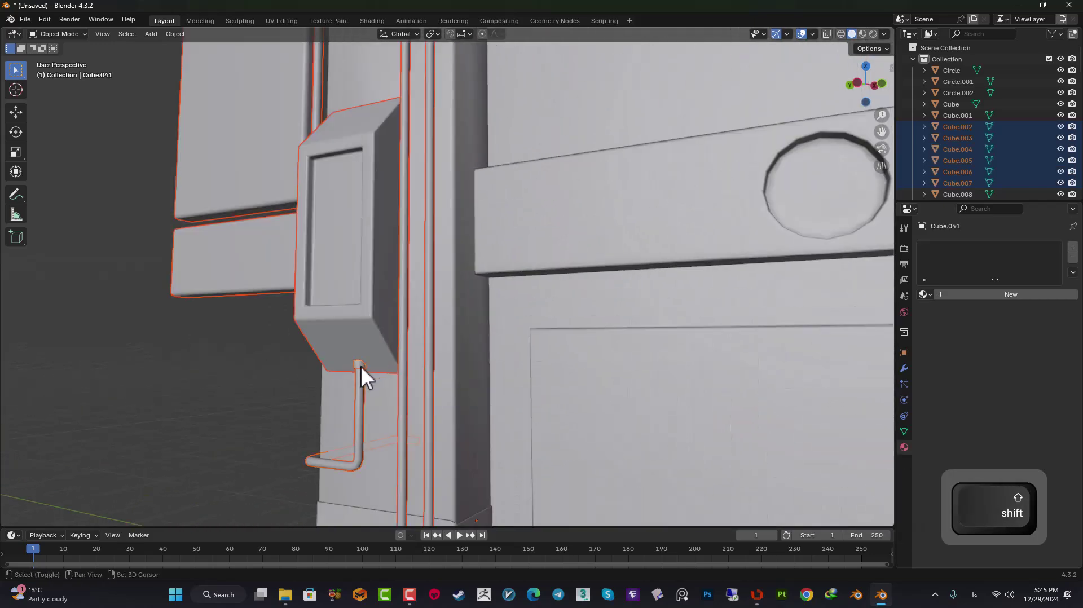
- Hide all the selected detail parts around the main building body
scroll(423, 328, down, 11)
shift+middle_drag(571, 178, 525, 274)
middle_drag(525, 274, 463, 310)
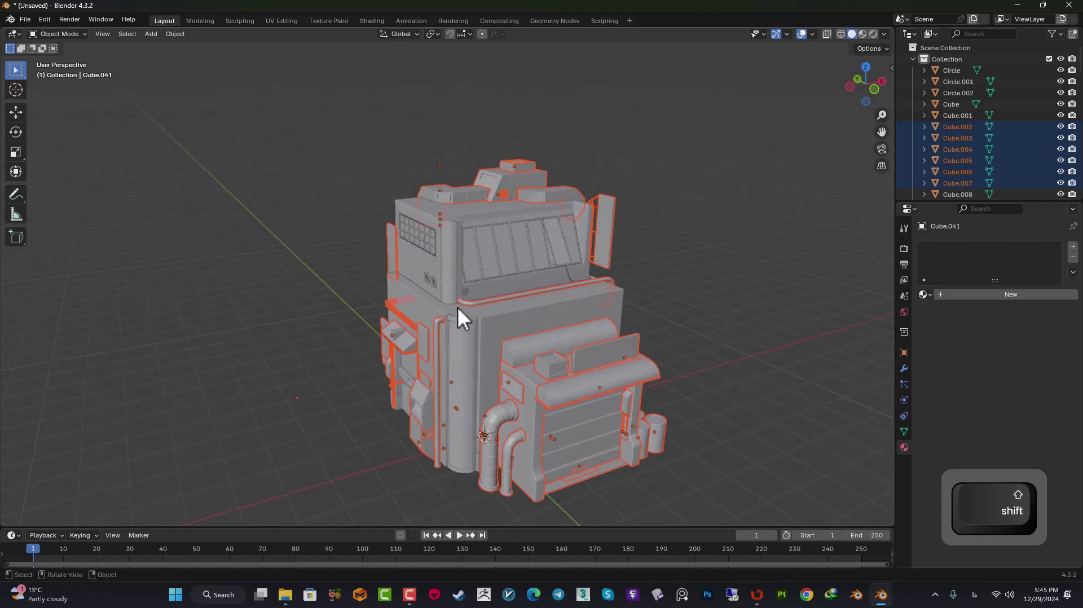
scroll(434, 289, up, 8)
key(h)
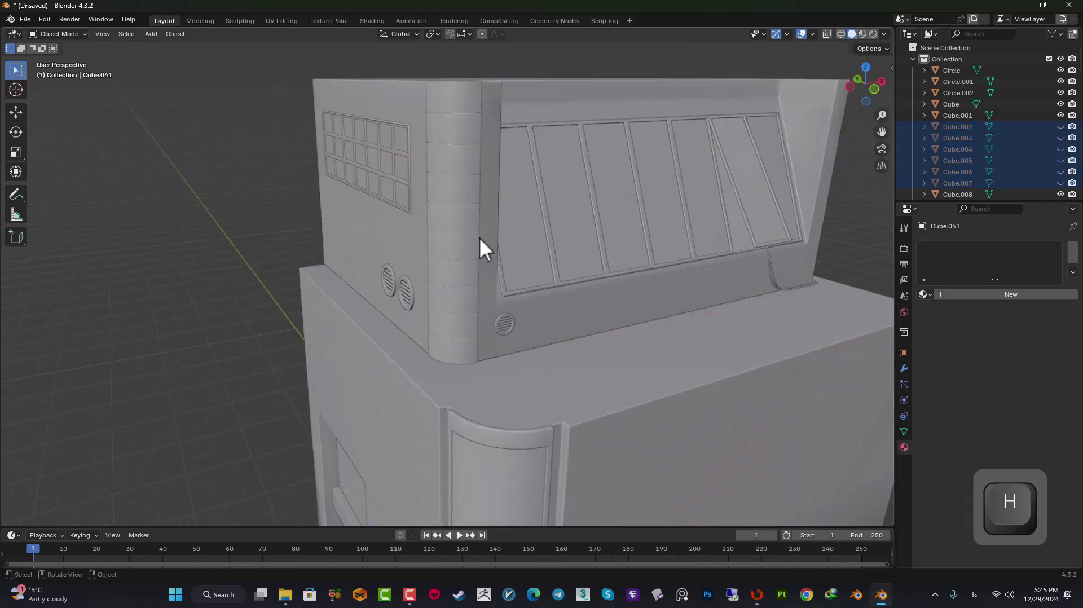
scroll(508, 265, down, 8)
shift+middle_drag(584, 309, 686, 246)
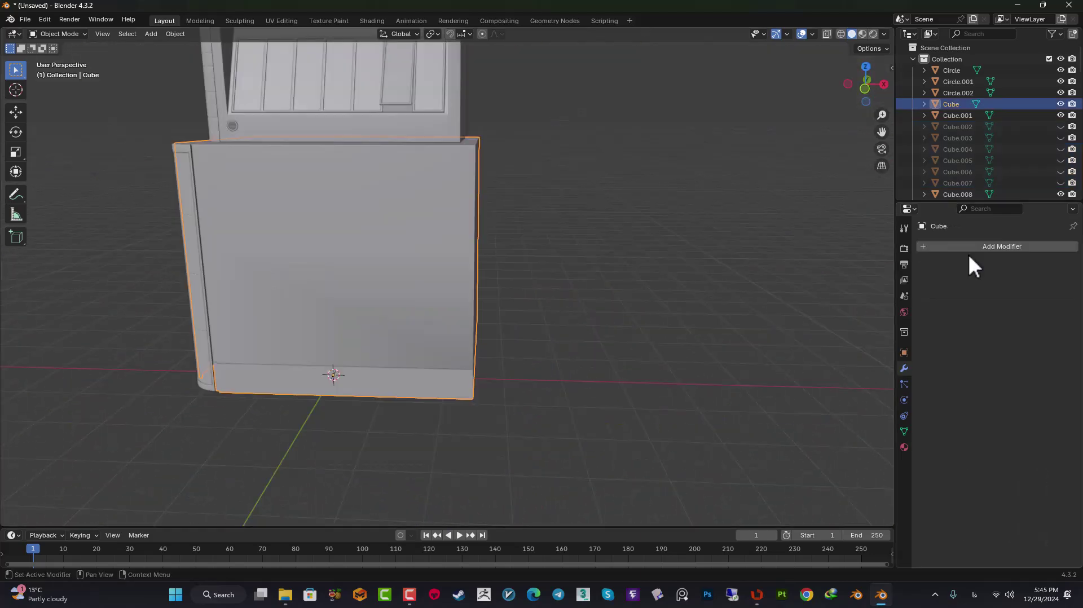
- Add a Weighted Normal modifier to the building's lower body block and apply it
click(971, 248)
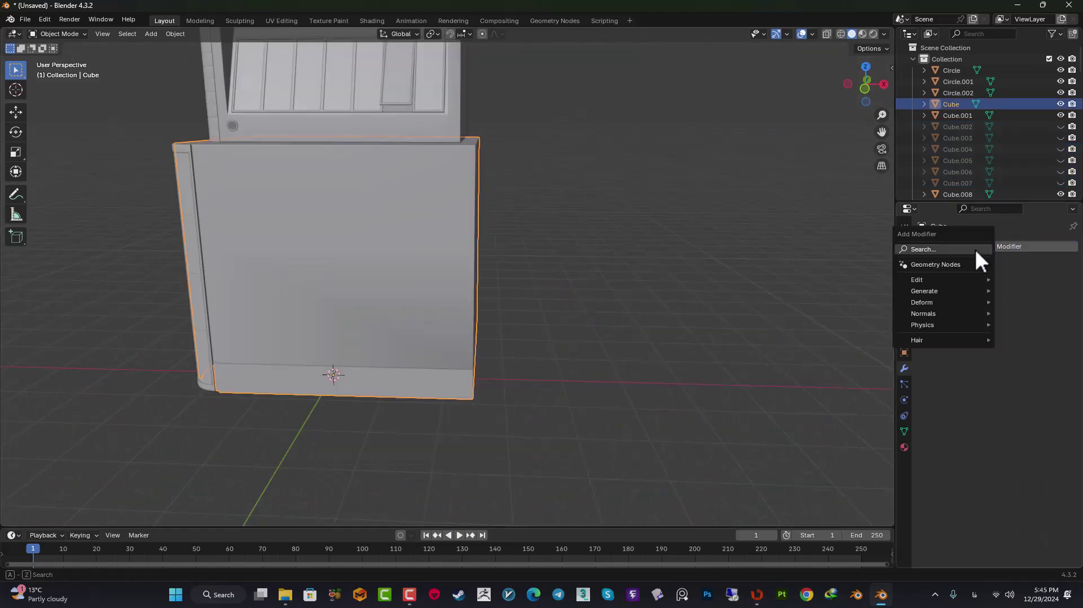
key(space)
text(w)
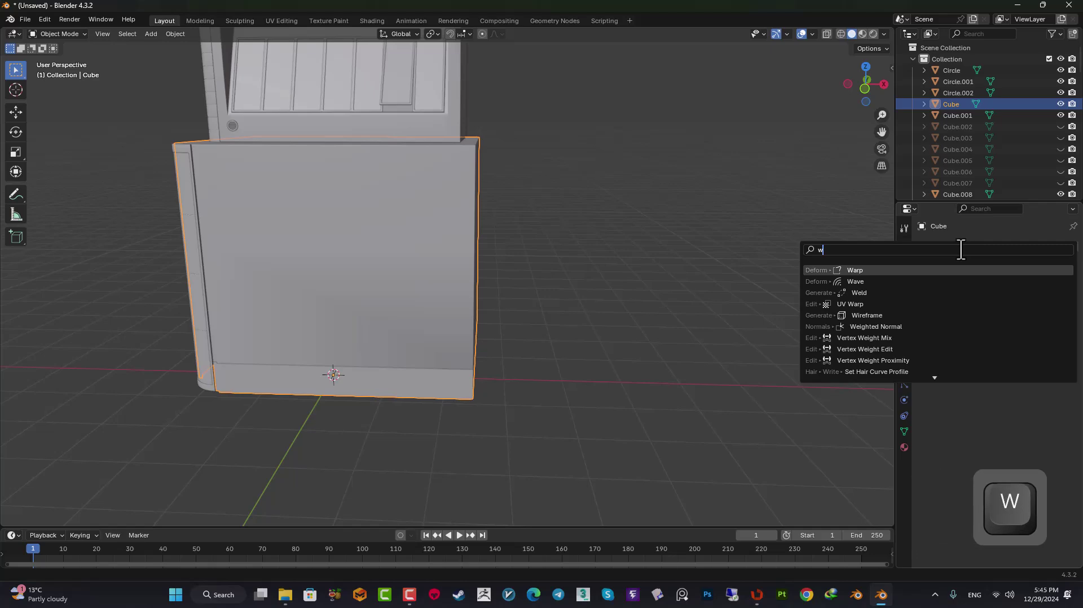
click(891, 326)
scroll(377, 299, down, 3)
middle_drag(377, 299, 395, 345)
click(632, 205)
middle_drag(632, 206, 654, 199)
scroll(438, 444, up, 5)
shift+middle_drag(438, 445, 435, 232)
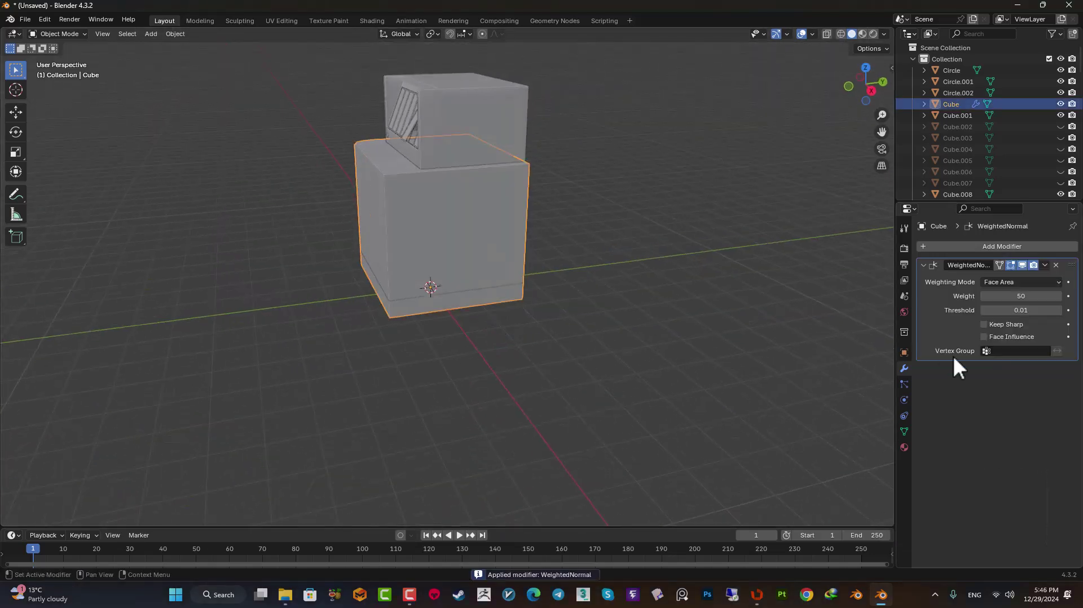
key(ctrl+a)
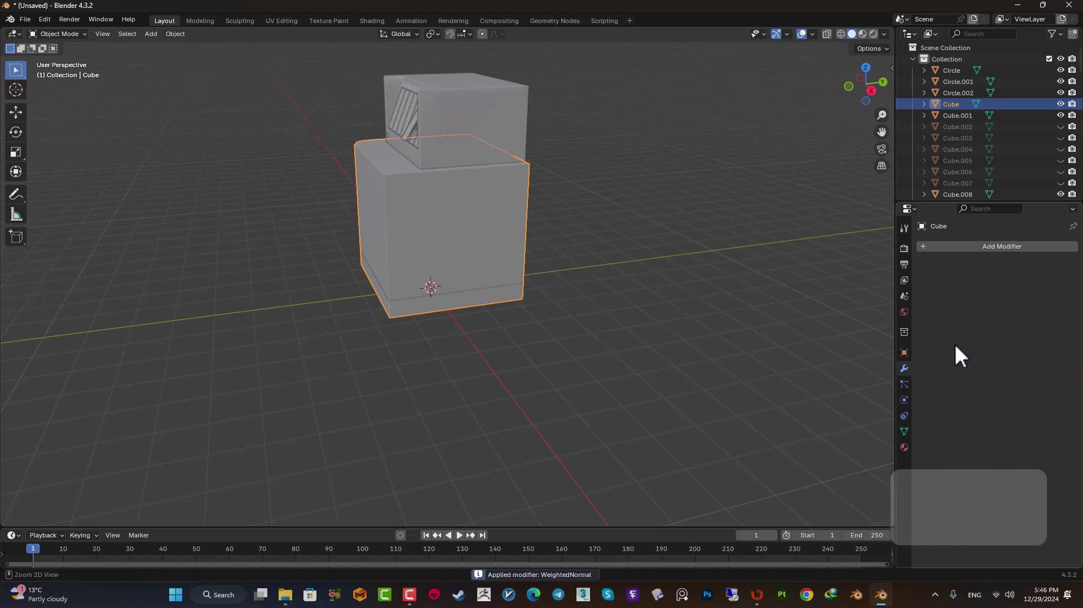
middle_drag(610, 370, 487, 366)
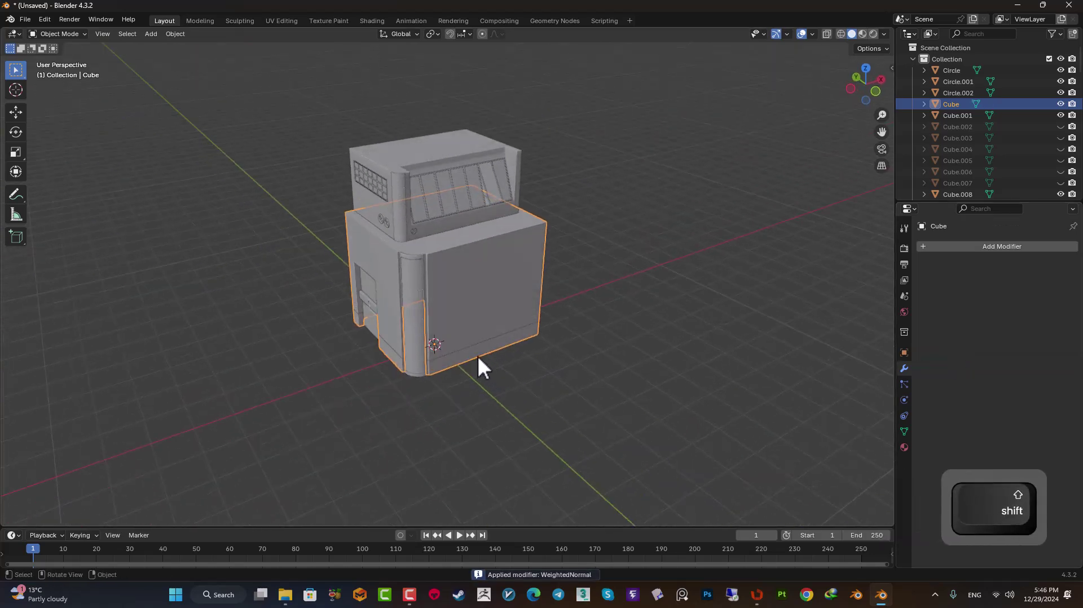
- Reveal all the hidden detail parts and switch the viewport to material preview shading
key(alt+h)
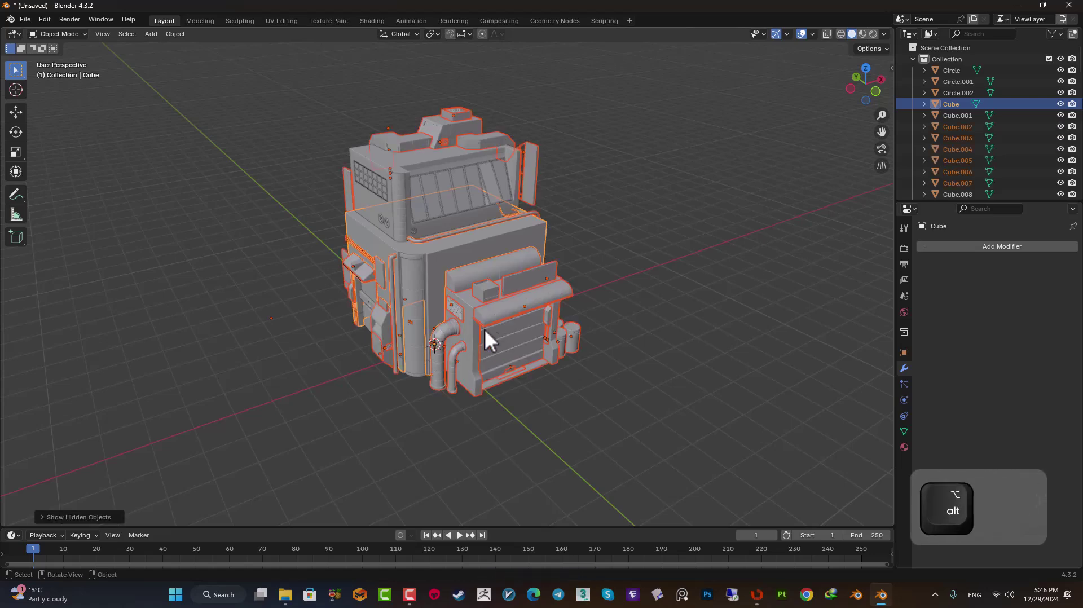
key(alt+h)
key(z)
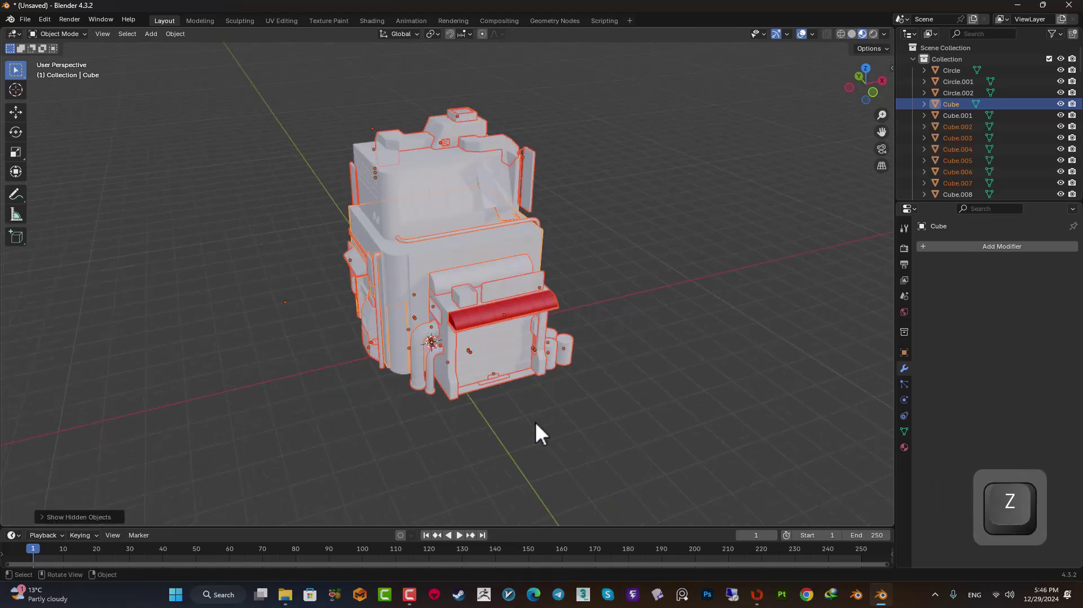
- Make the red awning above the shop front the active object while keeping the detail parts selected
scroll(536, 423, up, 3)
shift+scroll(564, 344, down, 4)
shift+click(631, 239)
shift+click(627, 241)
scroll(670, 229, up, 3)
shift+middle_drag(669, 229, 544, 252)
shift+click(529, 256)
scroll(563, 260, up, 5)
scroll(657, 279, down, 1)
shift+middle_drag(680, 274, 705, 273)
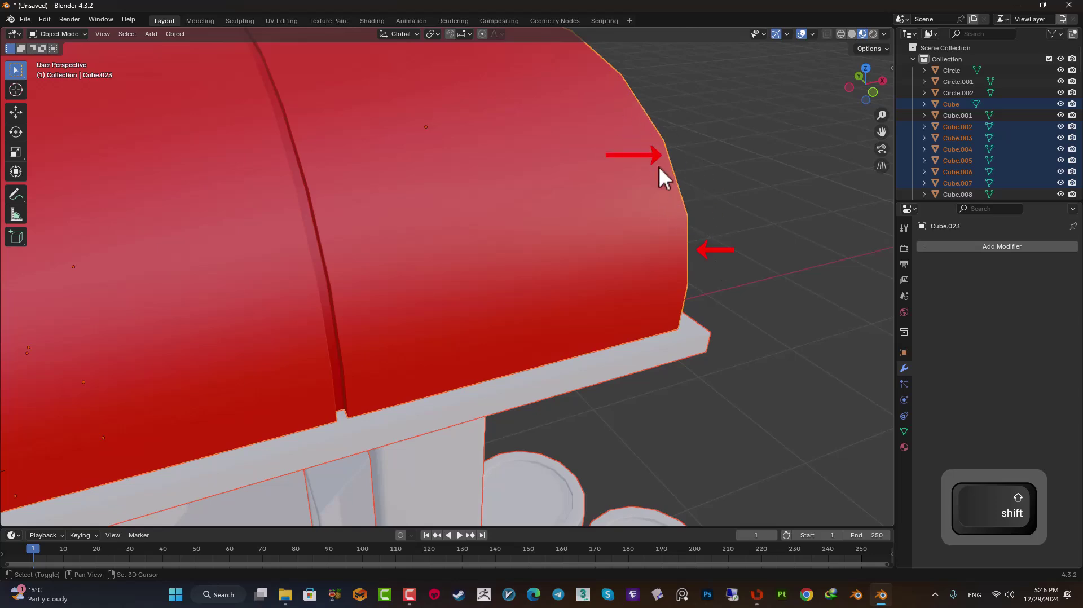
- Link the awning's red material to all the selected detail parts
scroll(682, 340, down, 8)
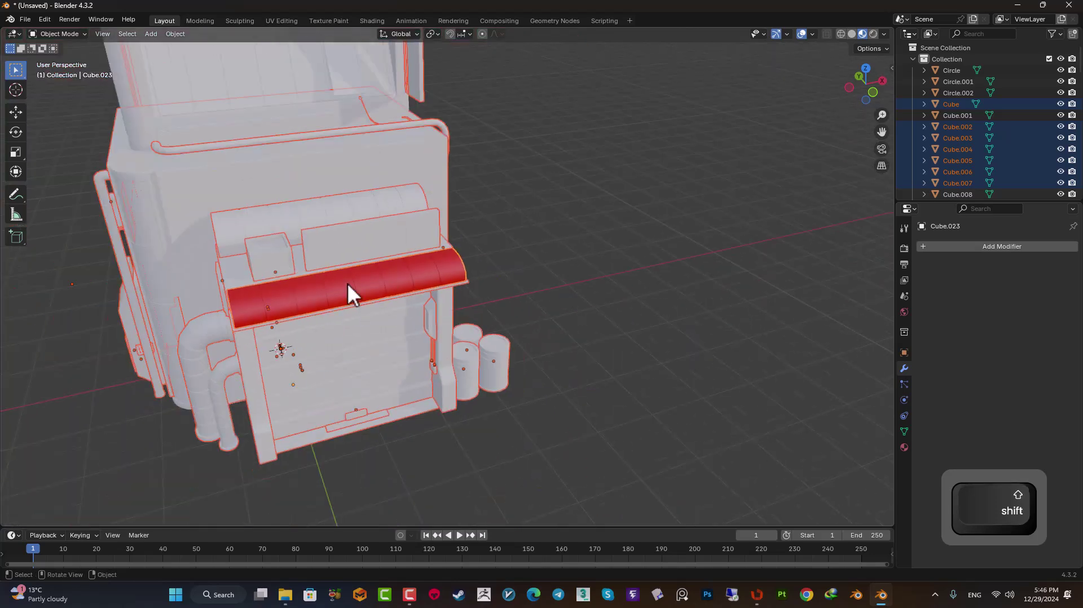
middle_drag(350, 276, 381, 276)
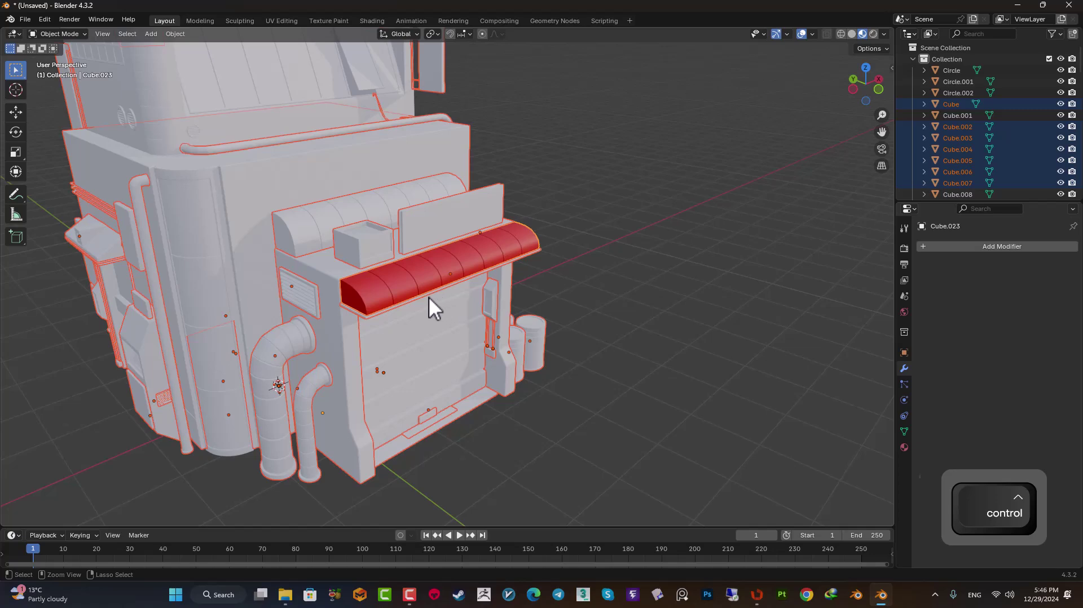
key(ctrl+l)
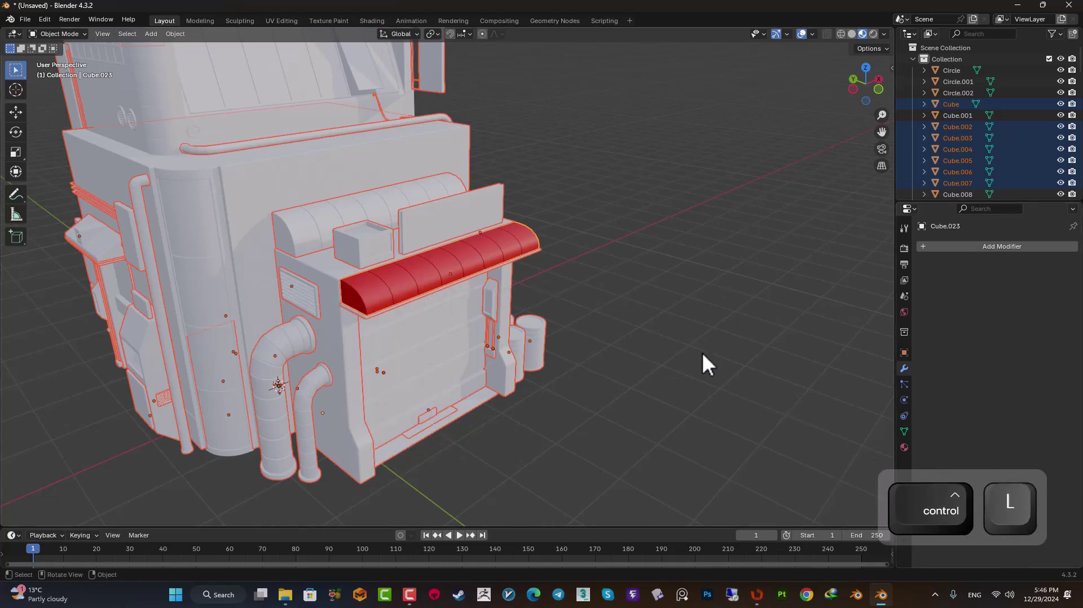
key(ctrl+l)
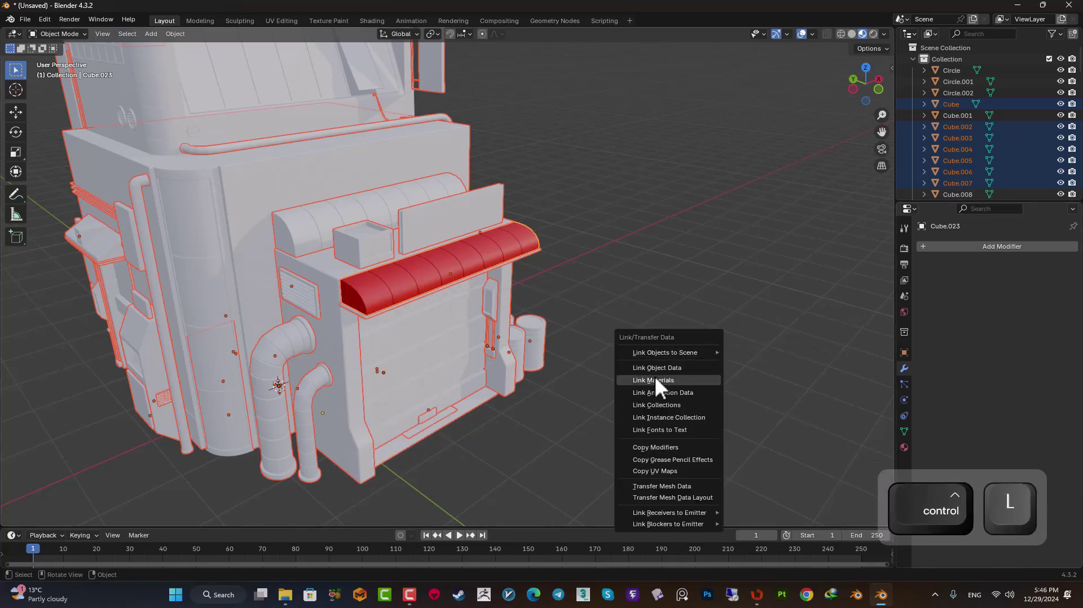
click(653, 380)
middle_drag(652, 375, 335, 270)
- Invert the selection to the white main-body parts and isolate them to check for missing pieces
key(ctrl+i)
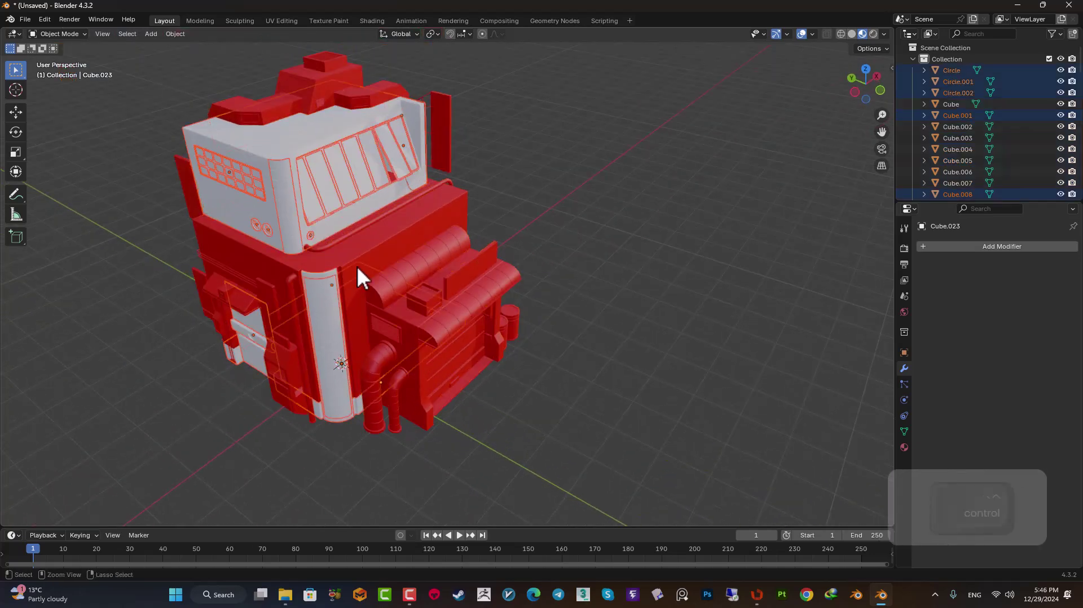
shift+click(267, 138)
key(ctrl+z)
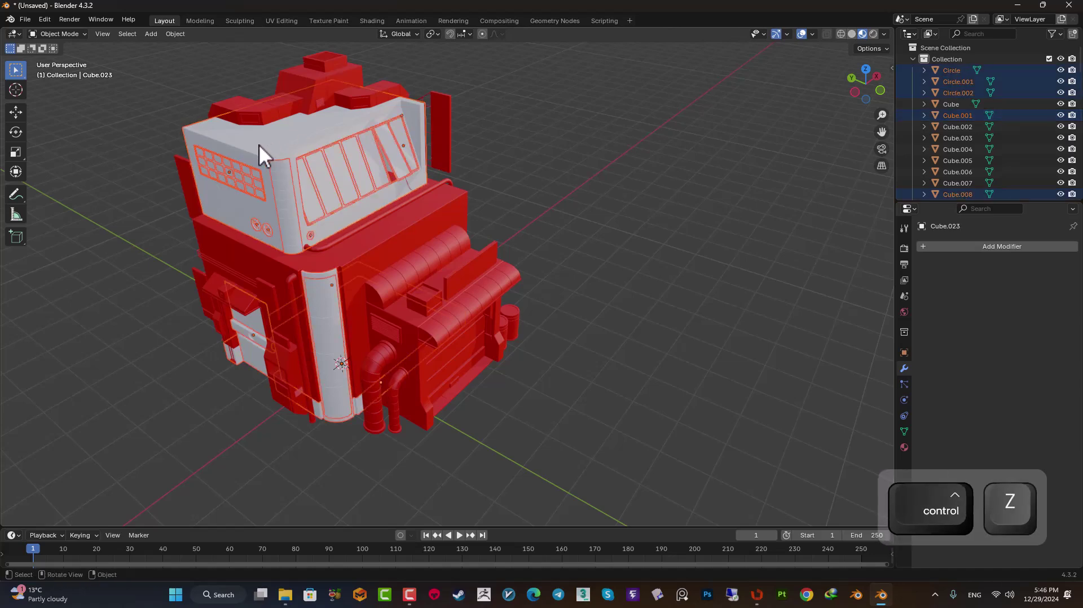
key(slash)
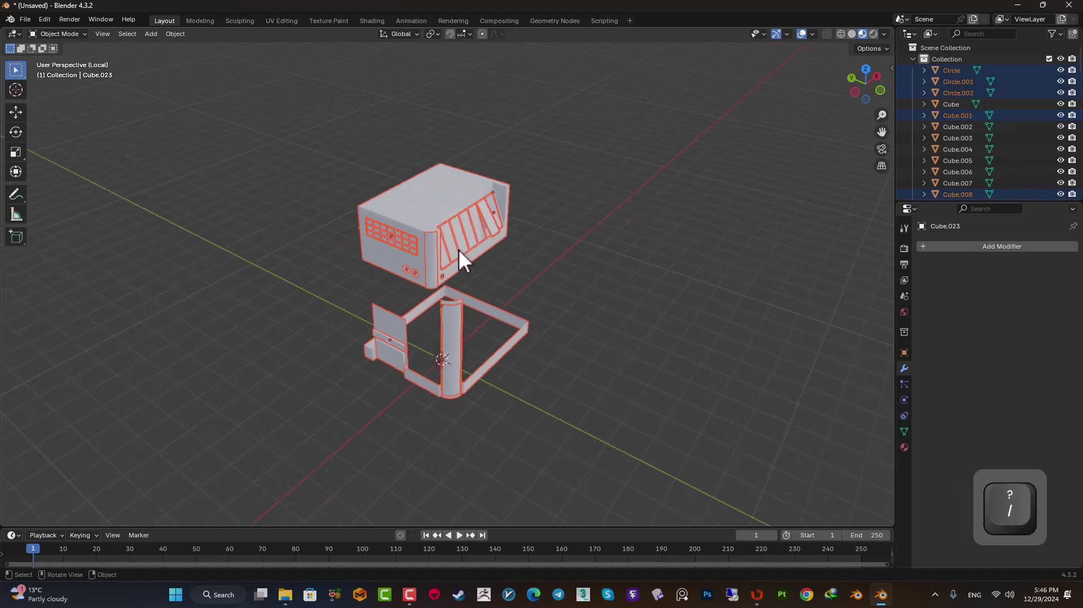
key(ctrl+z)
mouse_move(457, 357)
middle_down()
mouse_move(453, 314)
mouse_move(459, 351)
middle_up()
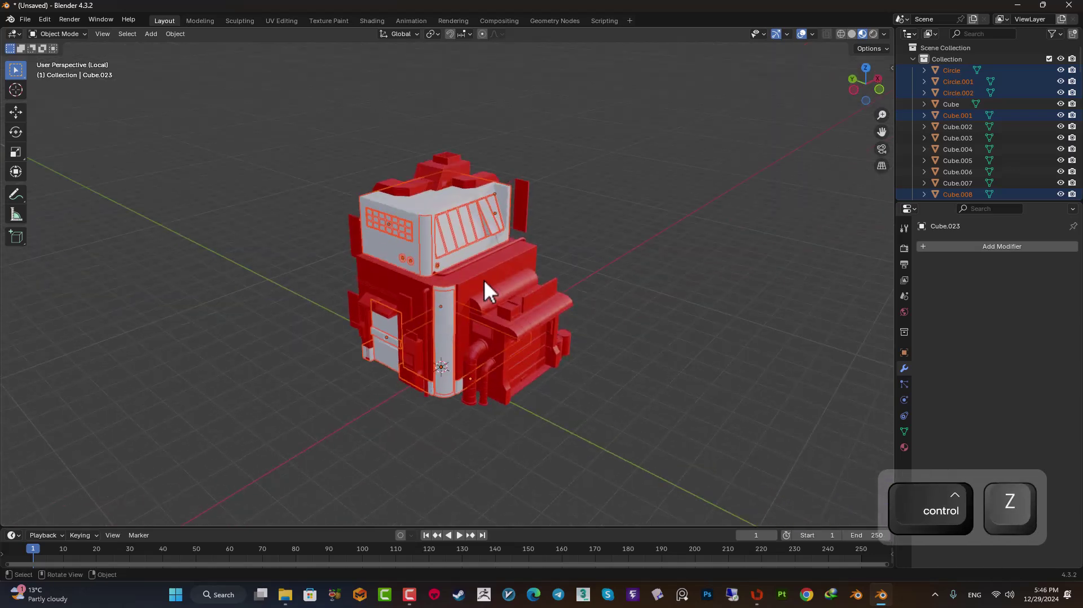
scroll(486, 287, up, 3)
- Add the lower body block to the selection and isolate all the main building parts in local view
shift+click(489, 286)
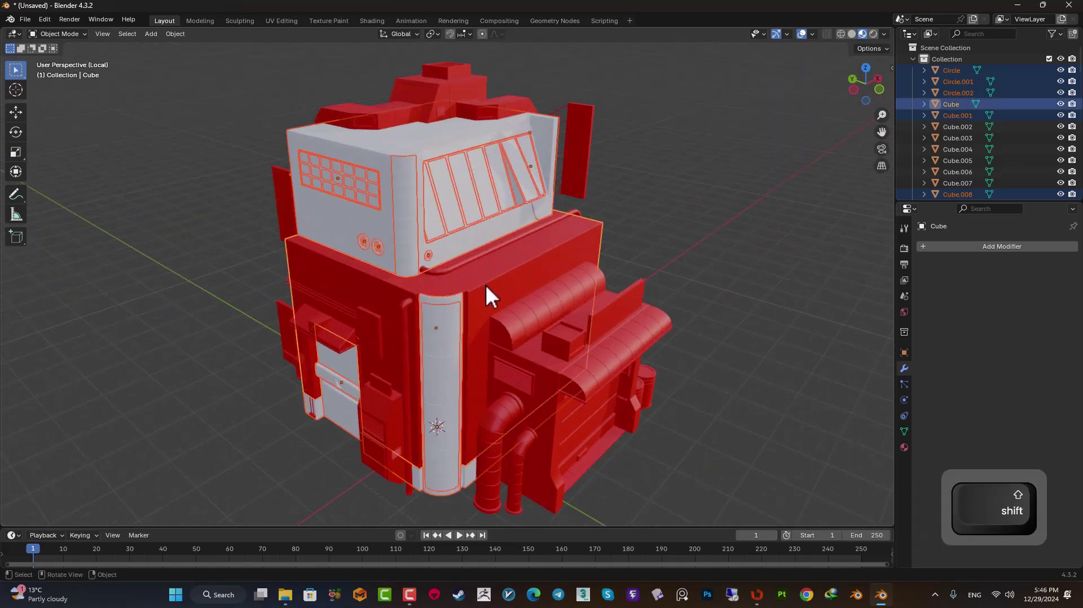
key(slash)
middle_drag(446, 294, 472, 280)
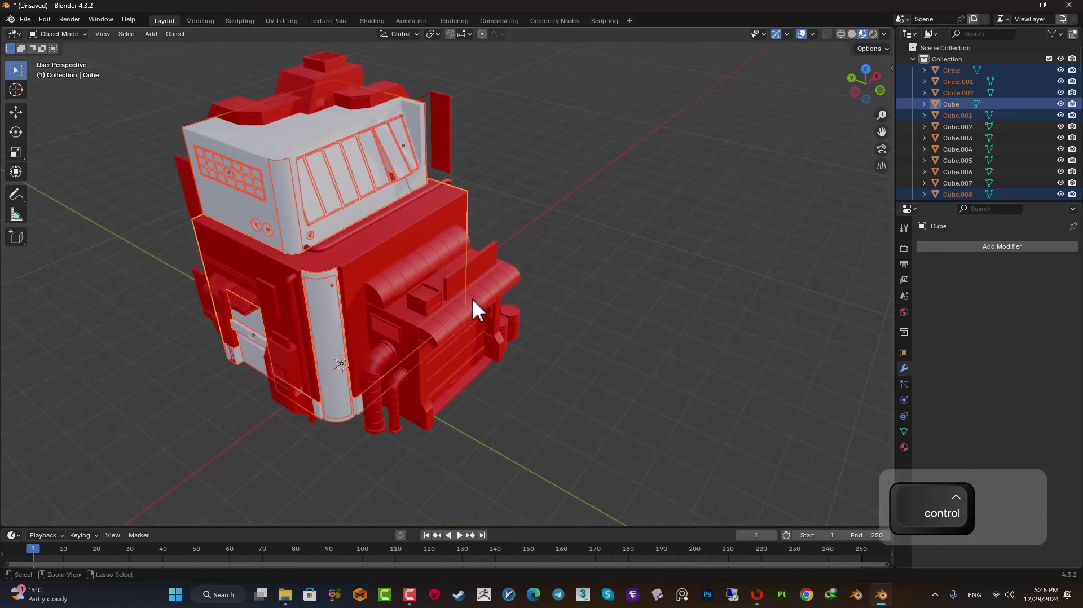
key(ctrl+z)
key(slash)
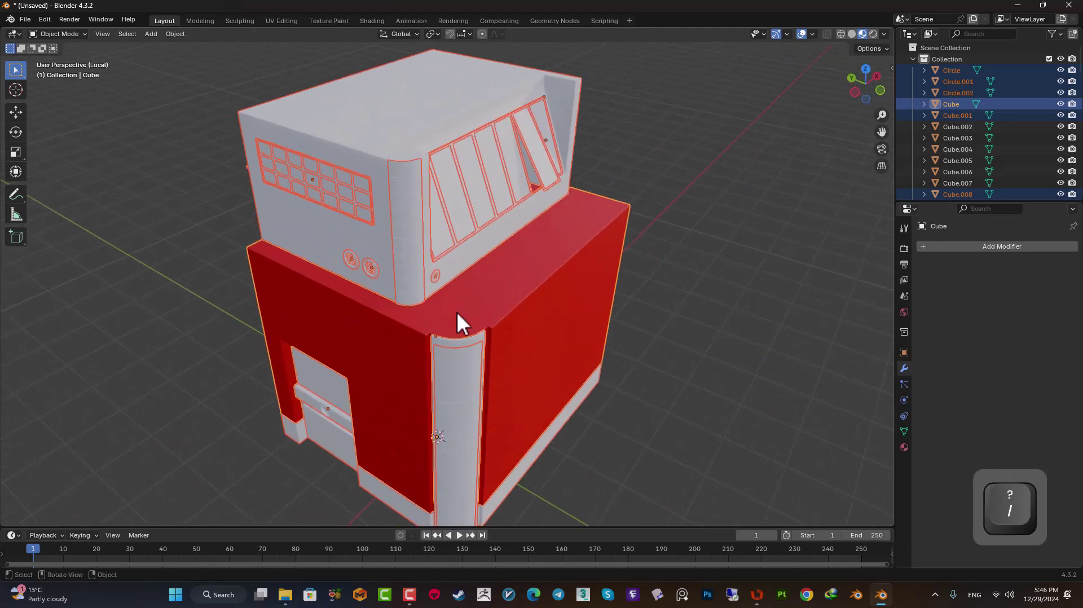
- Rename the upper block's material to 2 and set its base color to blue
click(423, 167)
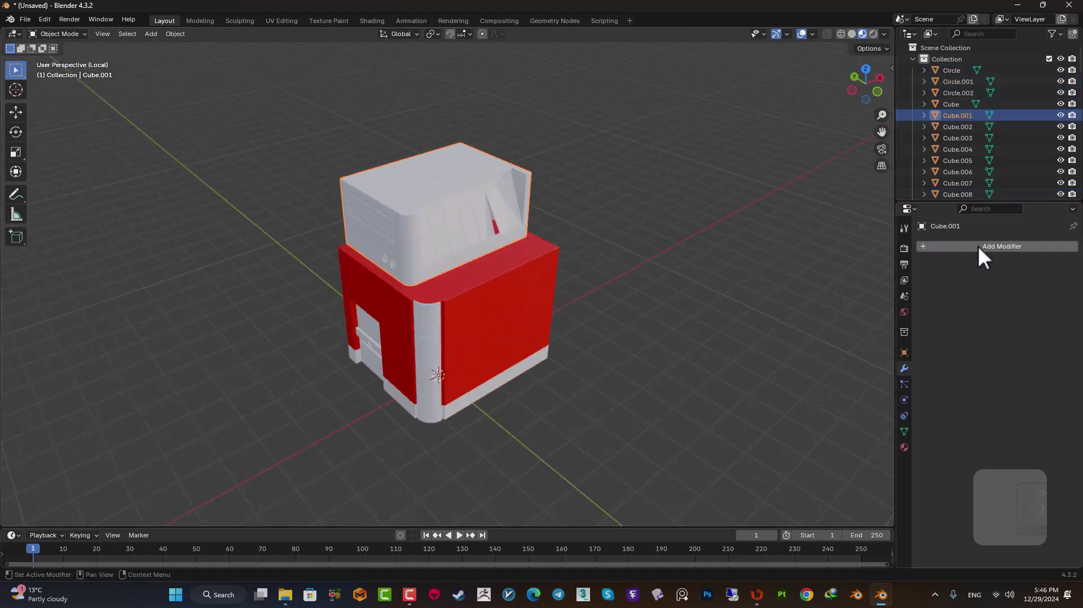
click(905, 448)
click(992, 294)
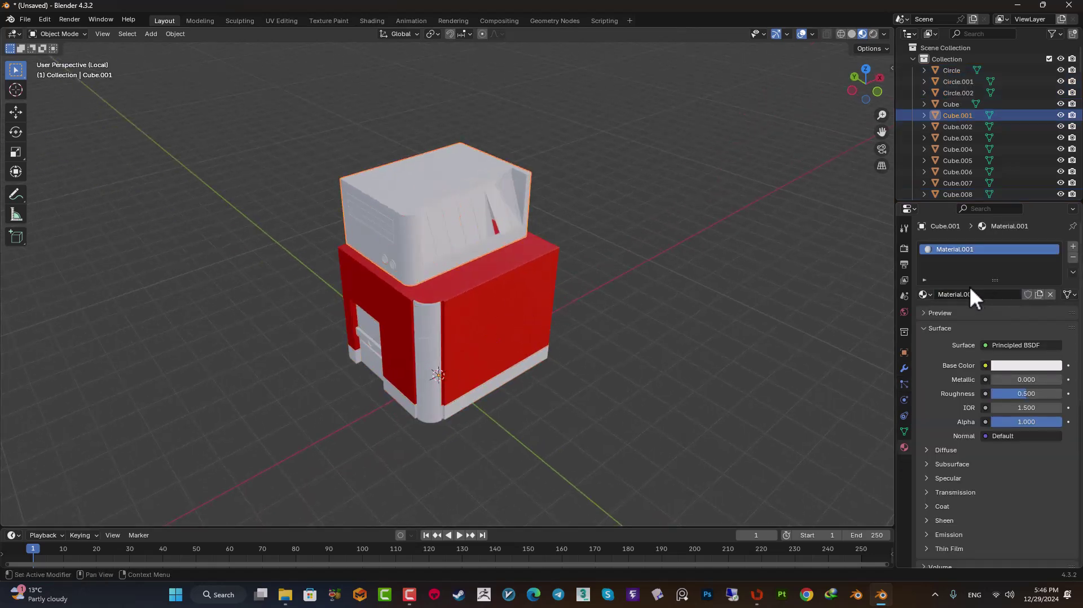
click(972, 296)
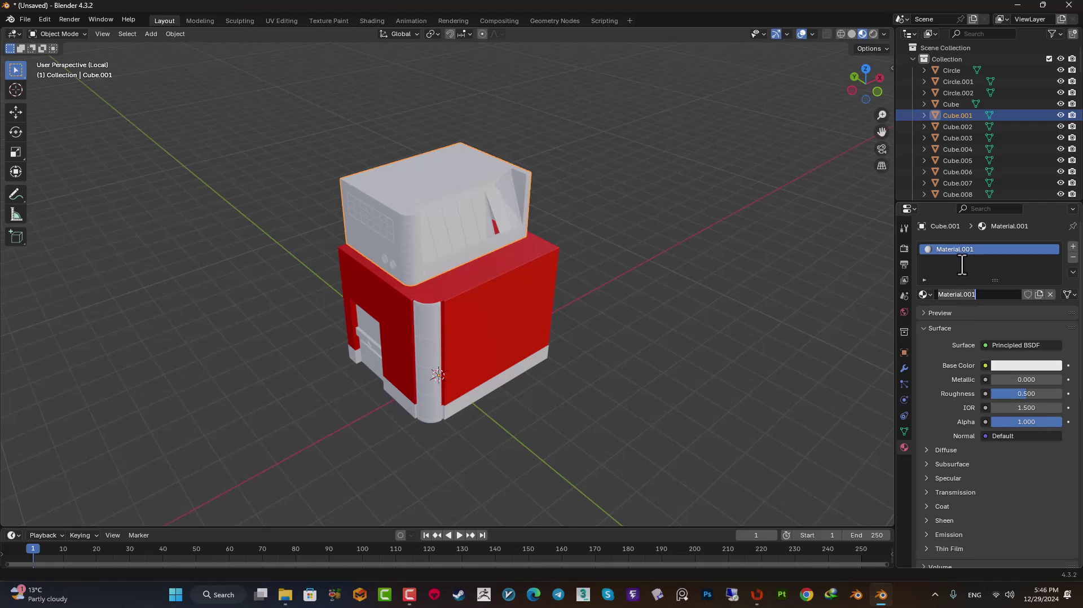
text(2)
key(Return)
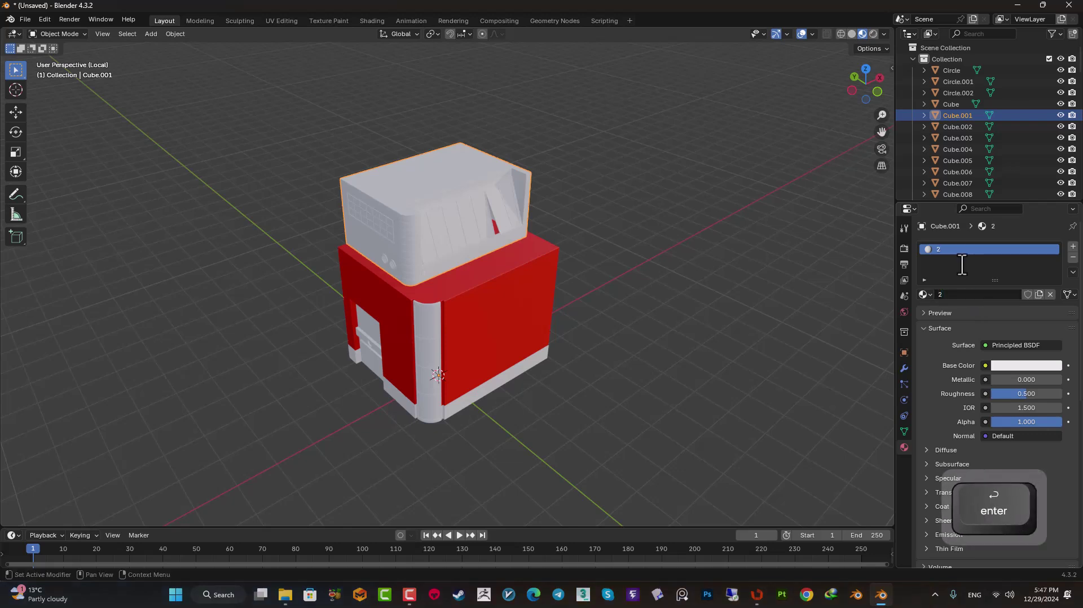
click(1026, 366)
drag(1008, 249, 982, 203)
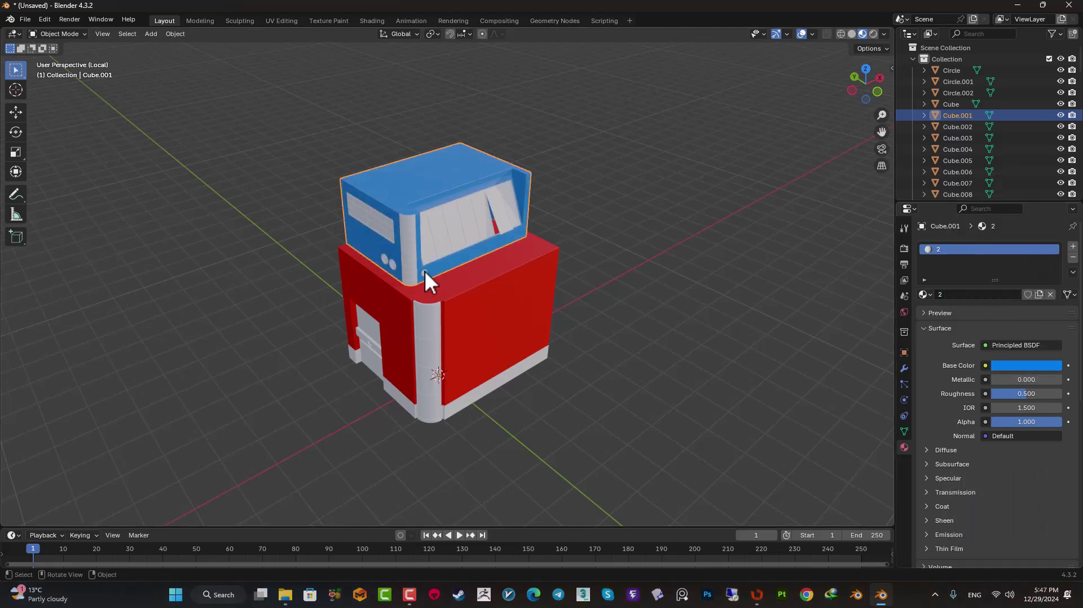
- Link the blue material 2 to all the isolated main building parts and leave local view
key(a)
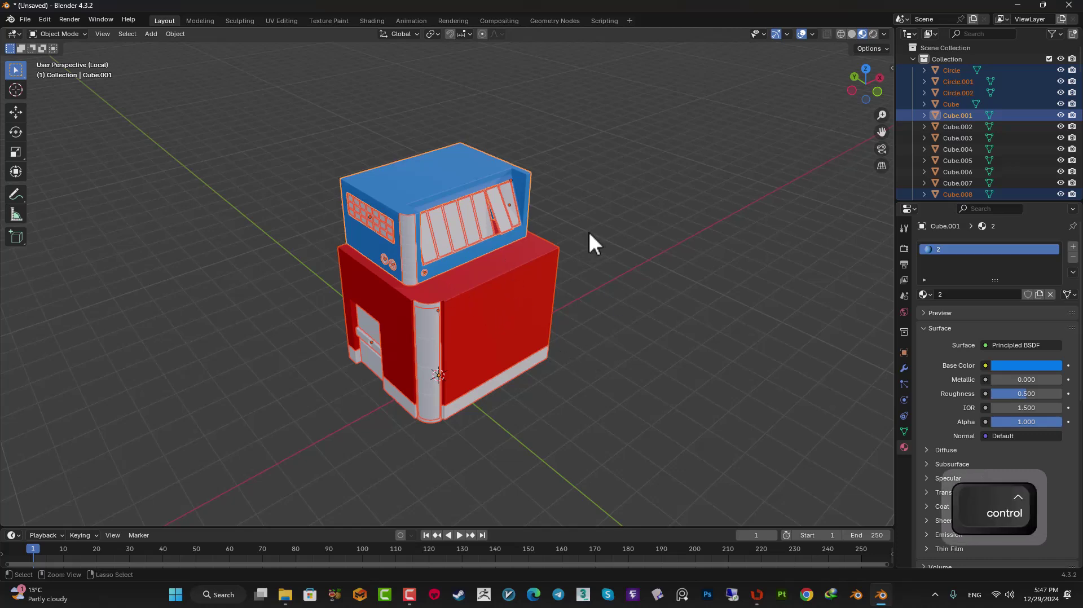
key(ctrl+l)
click(443, 179)
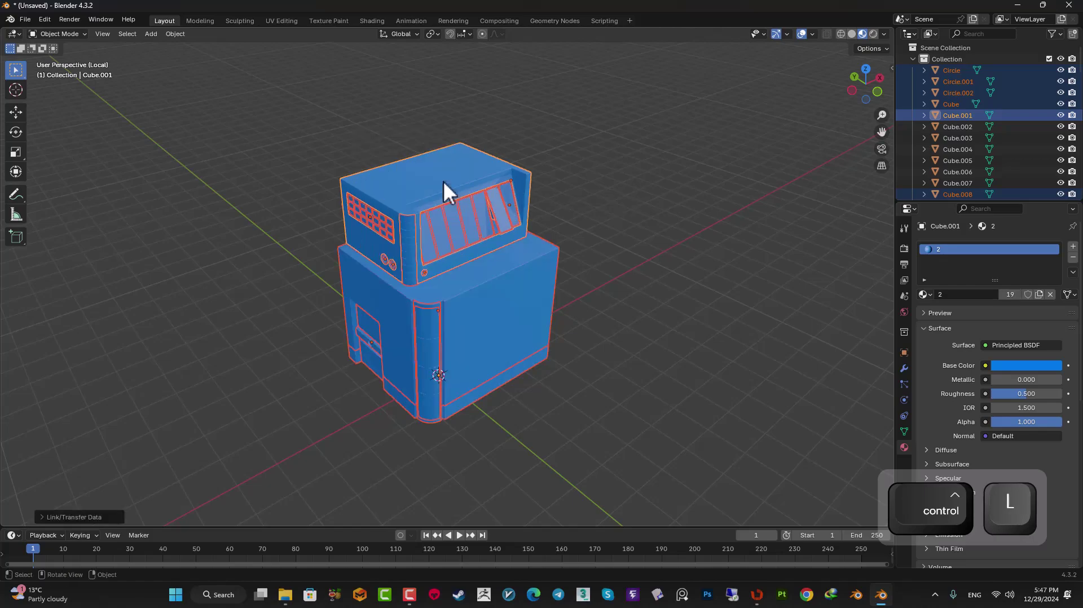
key(slash)
shift+middle_drag(481, 203, 573, 243)
mouse_move(572, 242)
middle_down()
mouse_move(559, 188)
mouse_move(531, 264)
mouse_move(579, 257)
middle_up()
scroll(579, 257, up, 3)
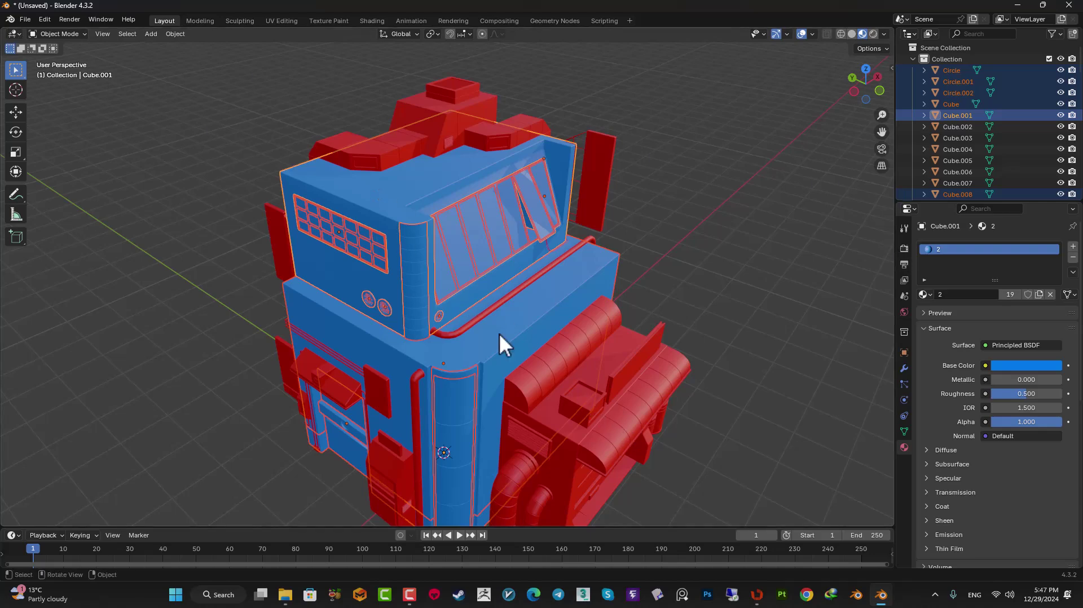
- Start an FBX export and browse to the folder E:\youtube\12-Unwrapping-Part2
click(27, 20)
mouse_move(110, 191)
click(232, 292)
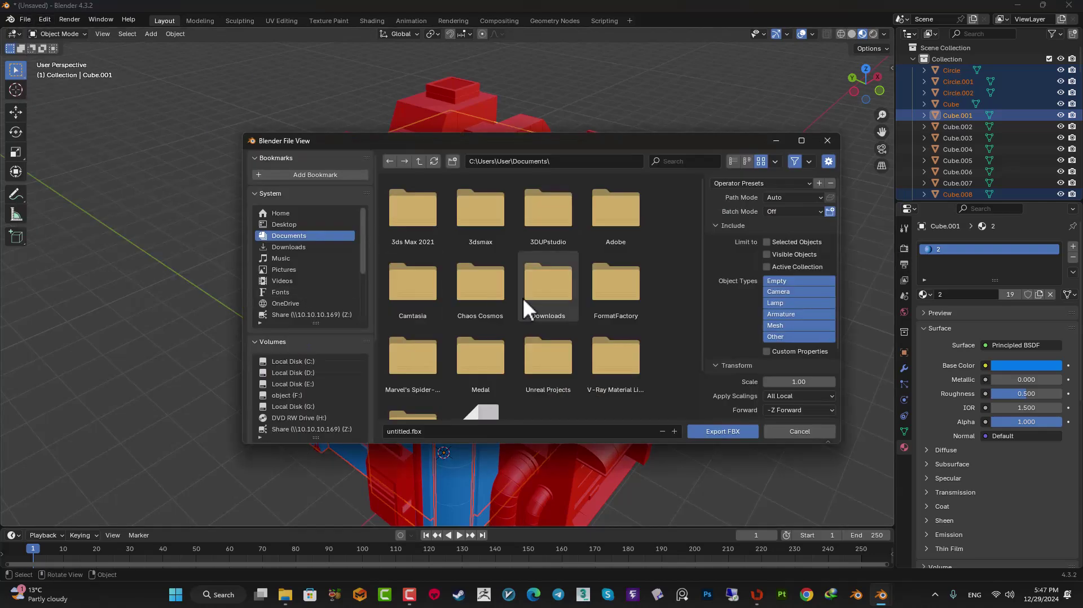
click(293, 384)
scroll(597, 339, down, 2)
scroll(480, 382, up, 4)
scroll(482, 381, down, 2)
double_click(574, 377)
scroll(465, 351, down, 2)
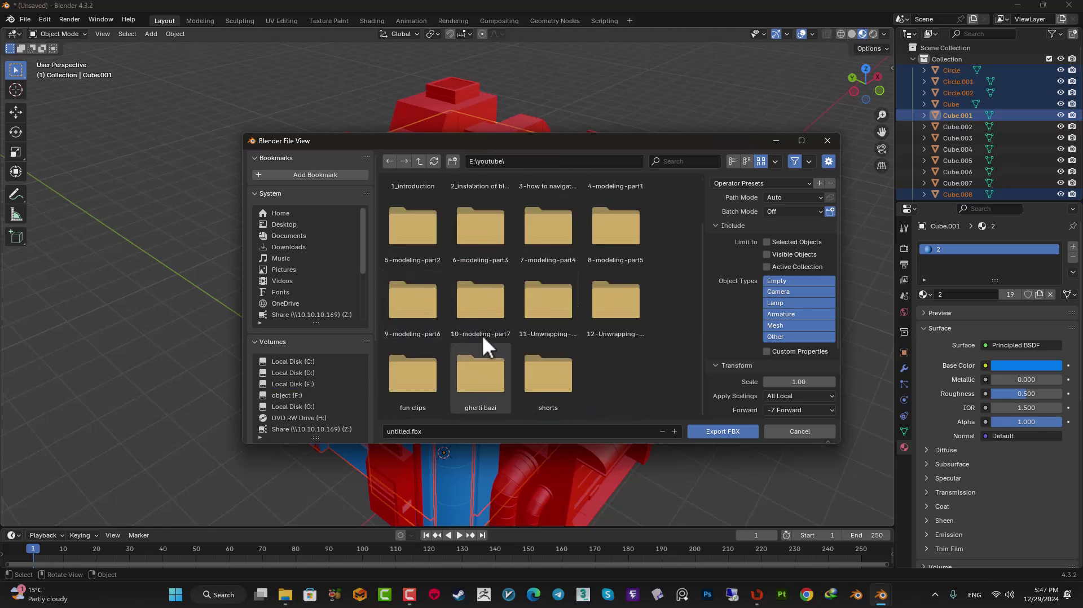
double_click(611, 305)
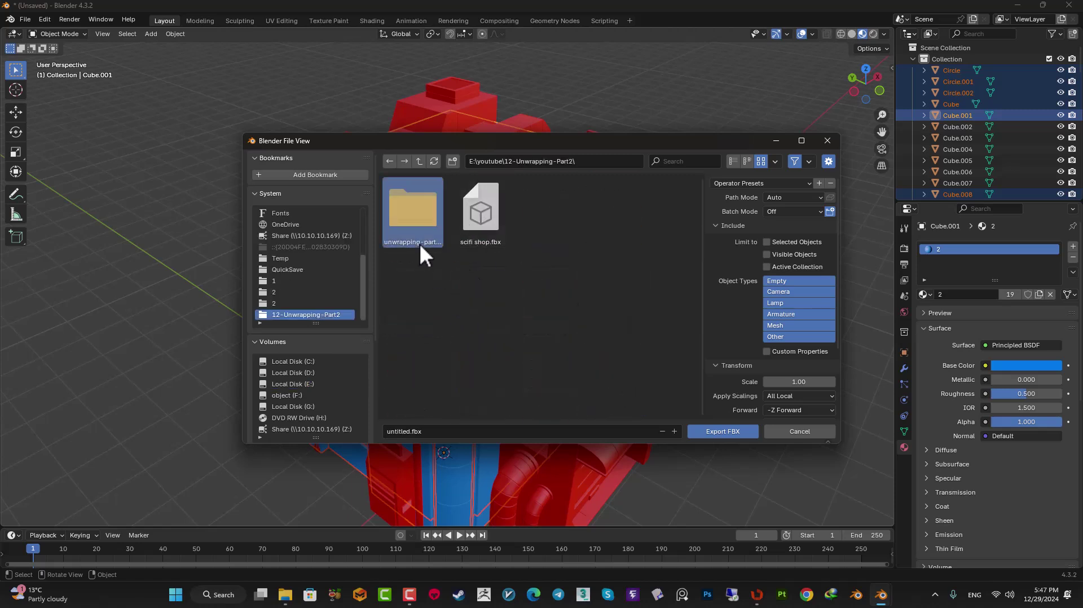
- Name the file 2.fbx, limit it to selected objects, and export it into the 12-Unwrapping-Part2 folder
click(416, 431)
key(BackSpace)
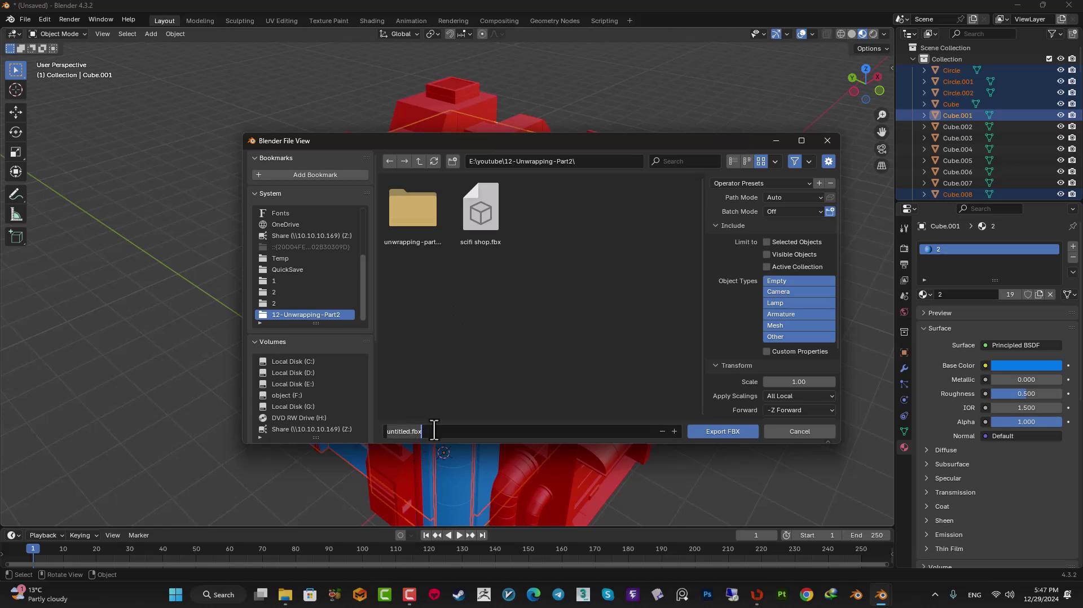
text(2)
click(767, 242)
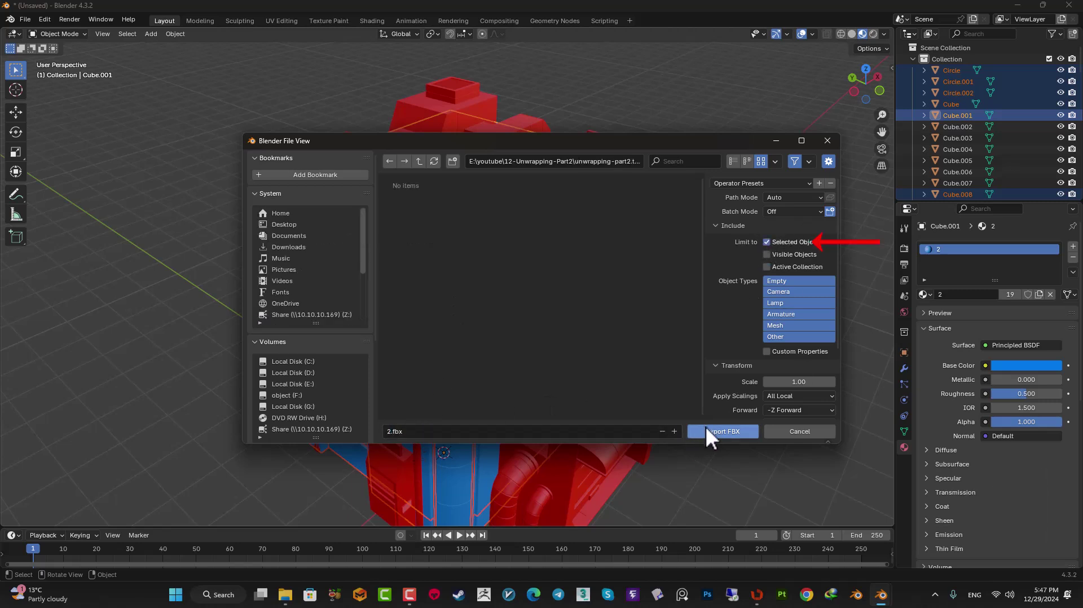
click(419, 162)
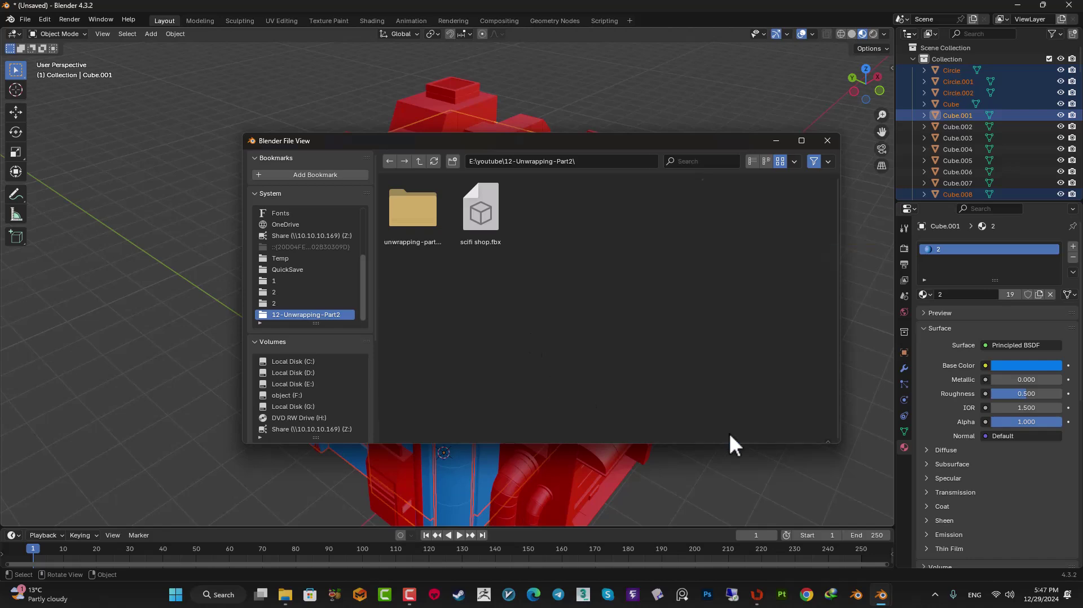
click(728, 432)
- Invert the selection to the red detail parts and export only those selected objects as 1.fbx into the 12-Unwrapping-Part2 folder
key(ctrl+i)
click(25, 19)
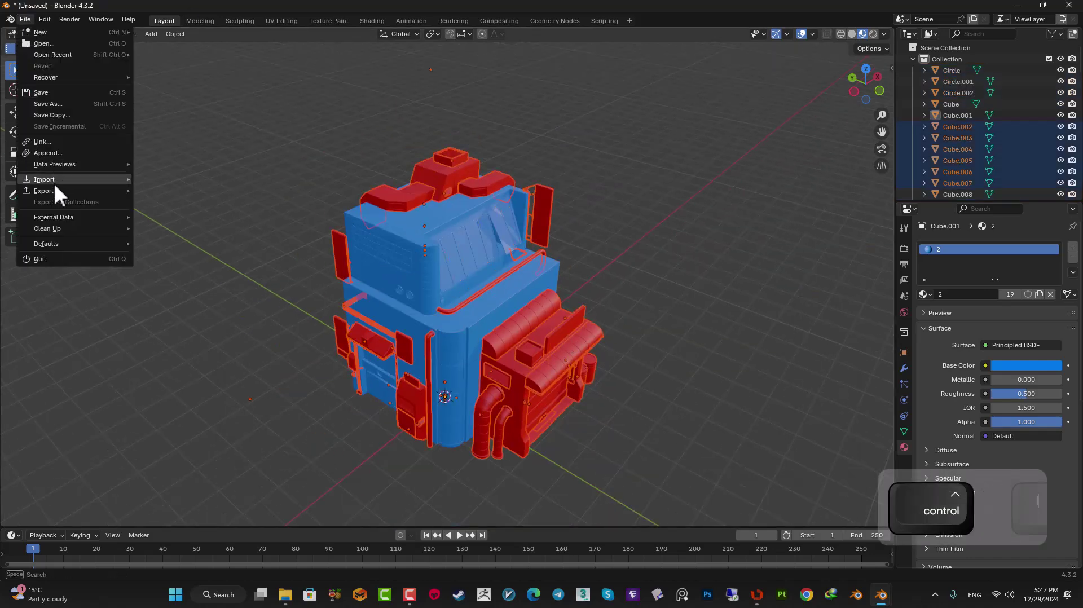
mouse_move(52, 191)
click(190, 291)
text(1)
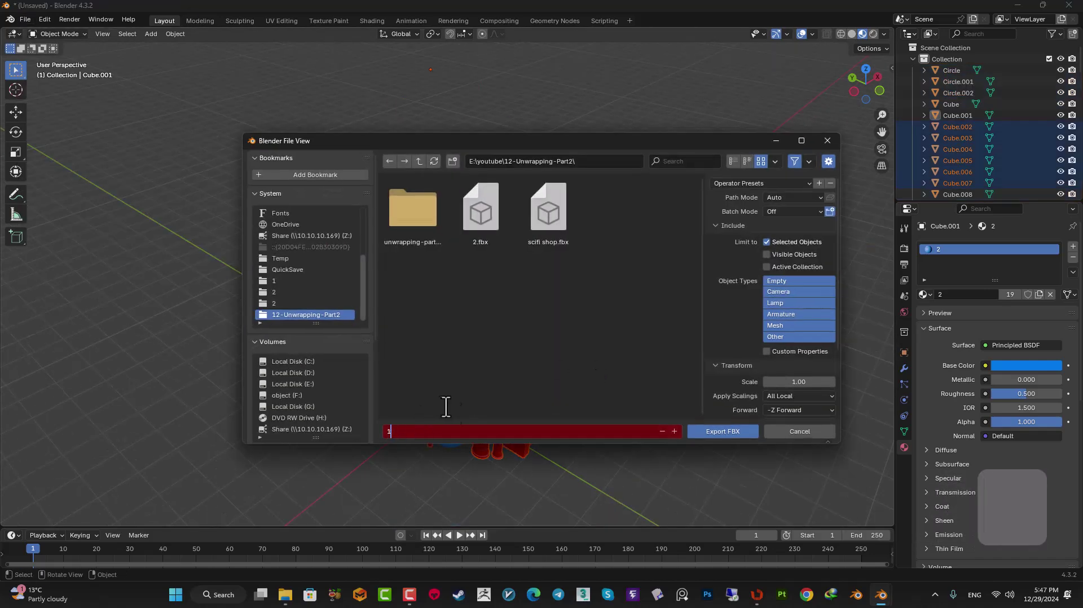
click(724, 432)
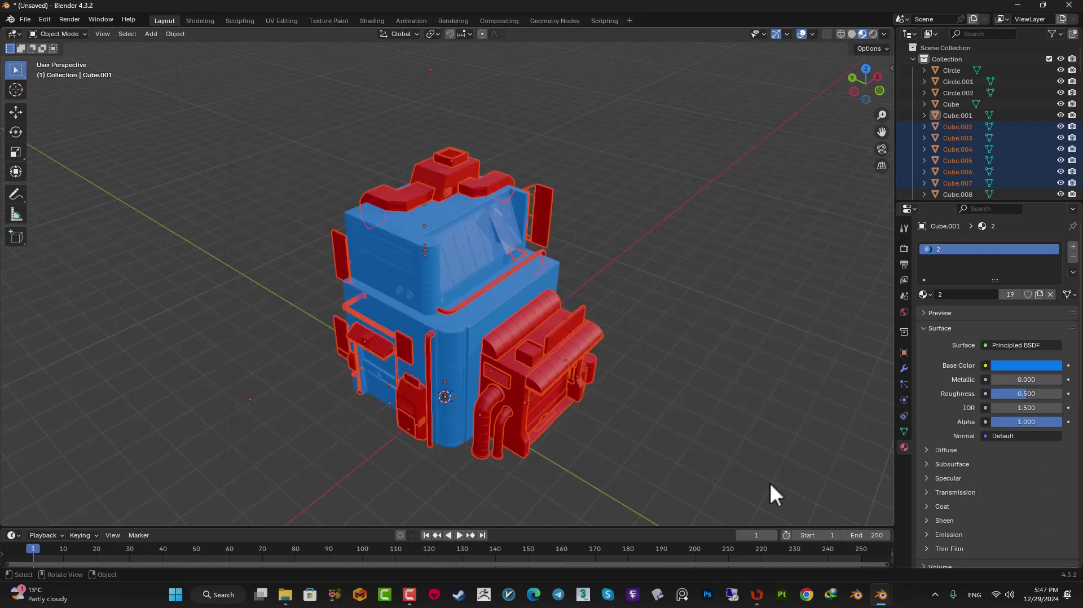
- Switch to RizomUV and load 1.fbx with its existing UVs, keeping the default FBX import settings
click(758, 596)
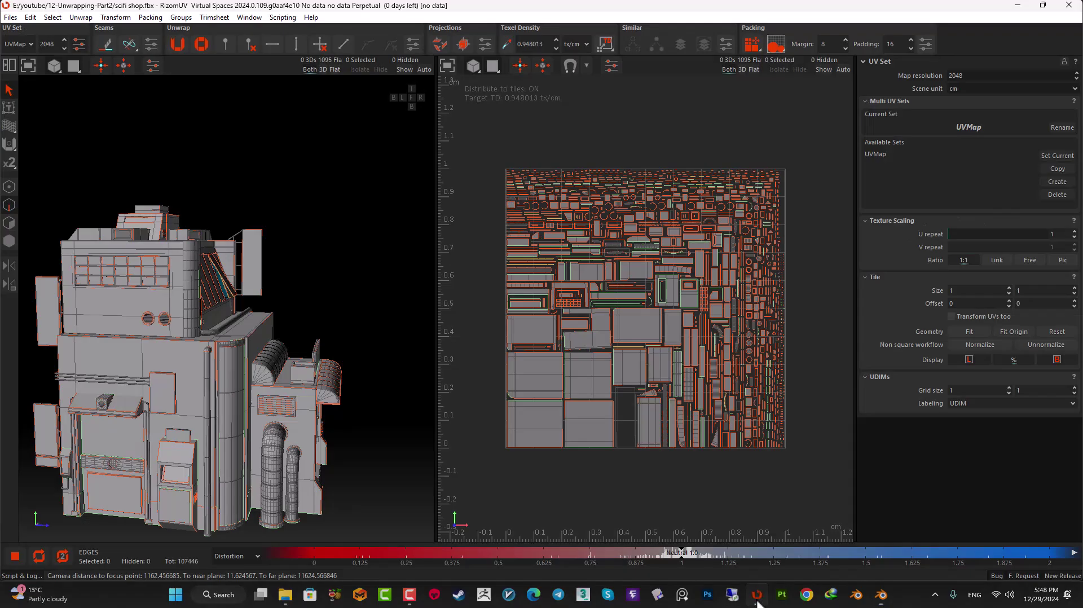
click(11, 18)
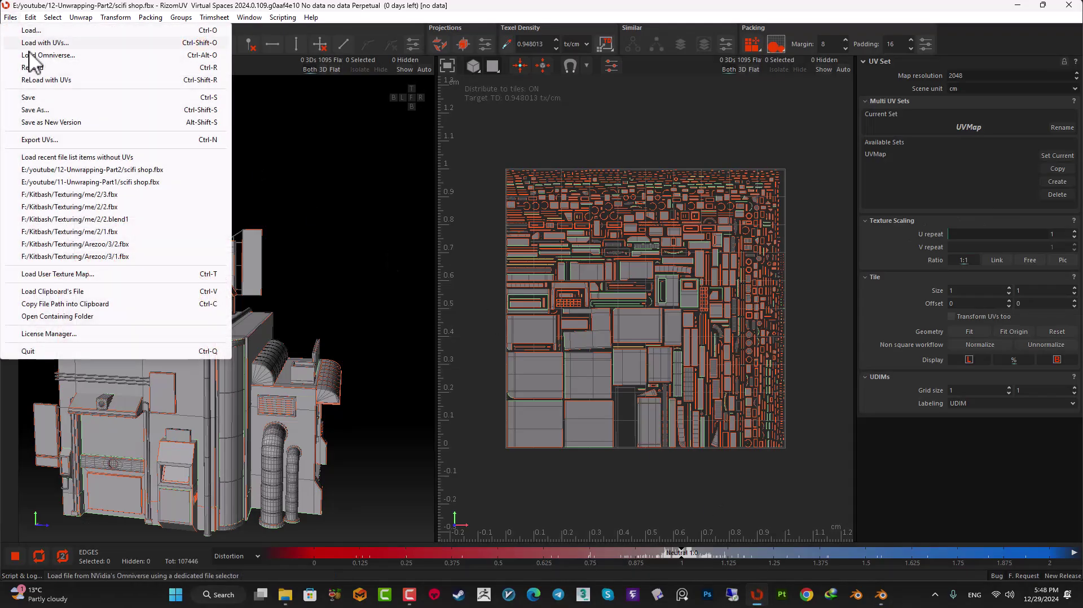
click(82, 44)
click(565, 294)
double_click(116, 129)
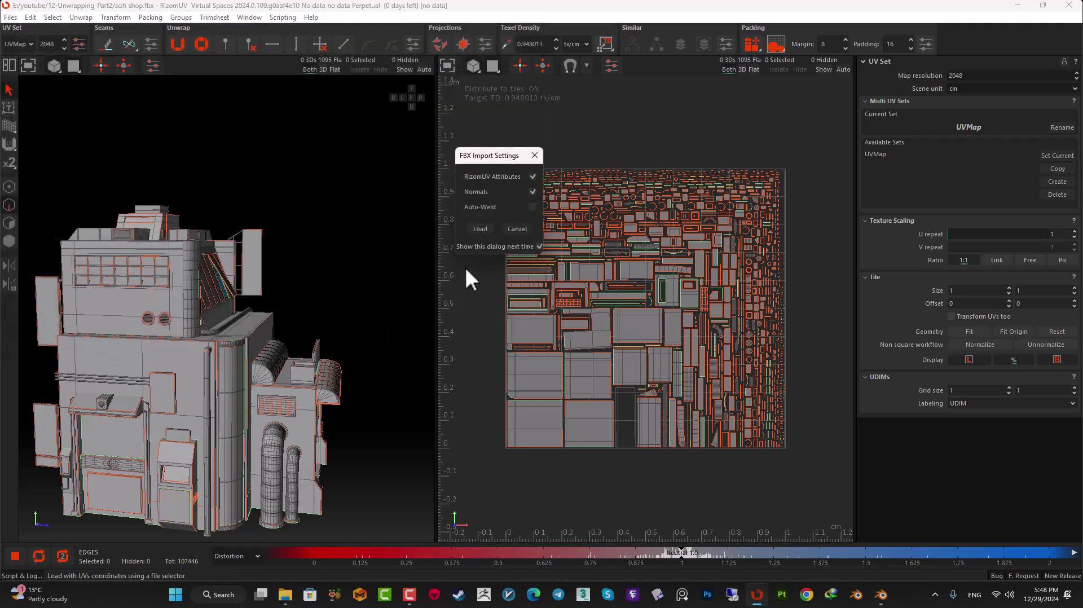
click(488, 230)
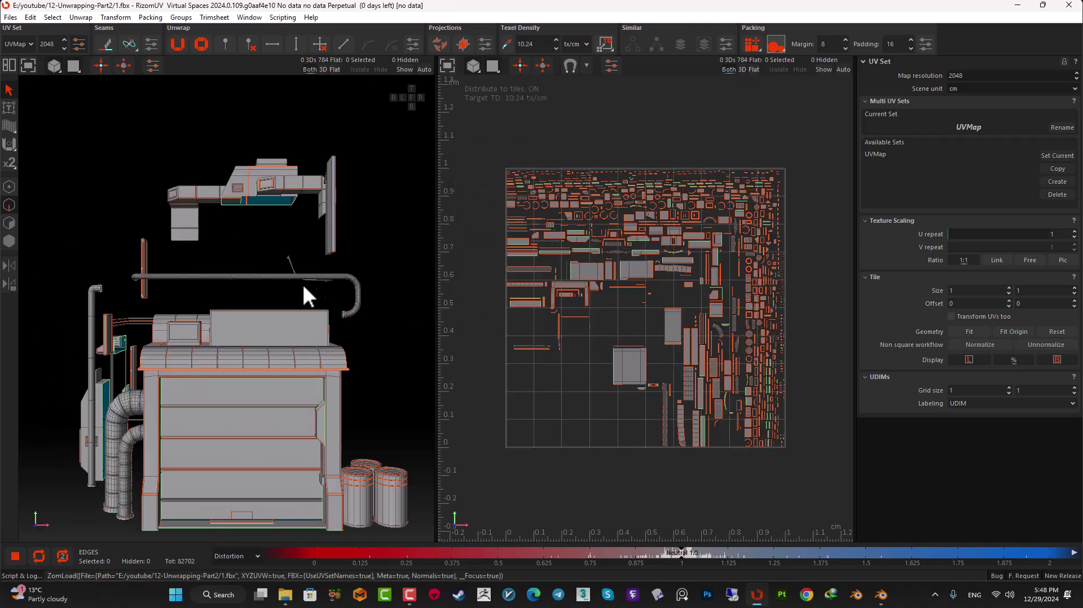
- In island selection mode, select all UV islands of the detail parts and pack them into the tile
alt+drag(113, 315, 73, 314)
click(8, 241)
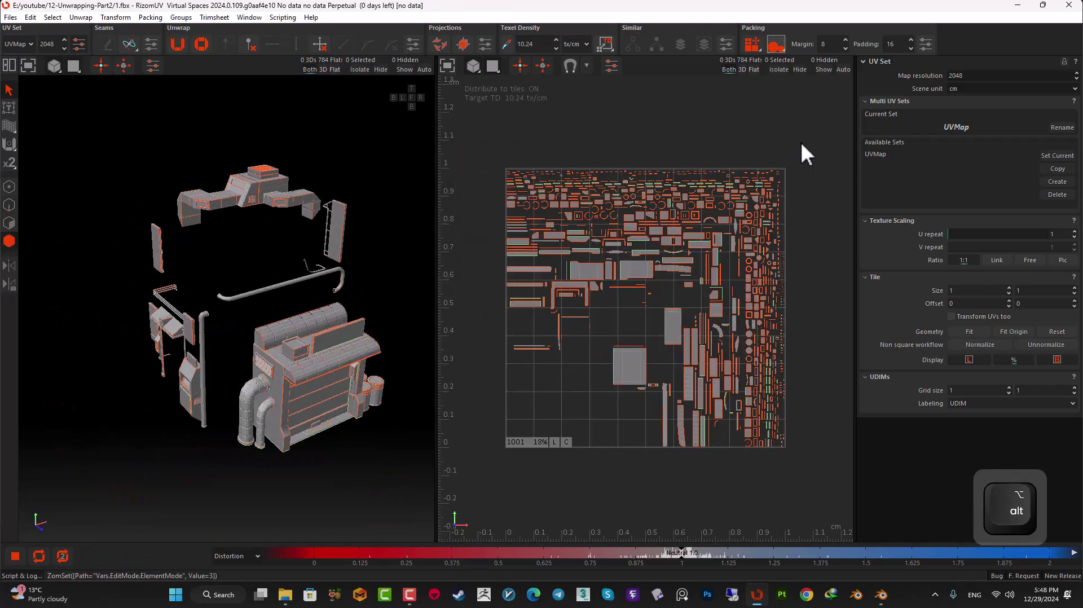
click(926, 43)
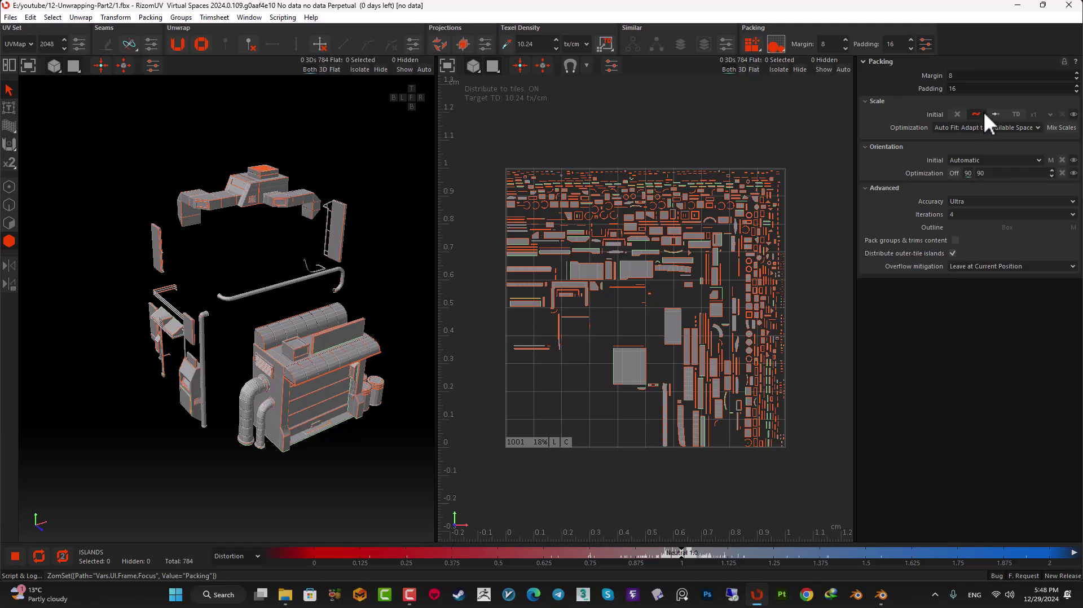
alt+middle_drag(670, 306, 647, 275)
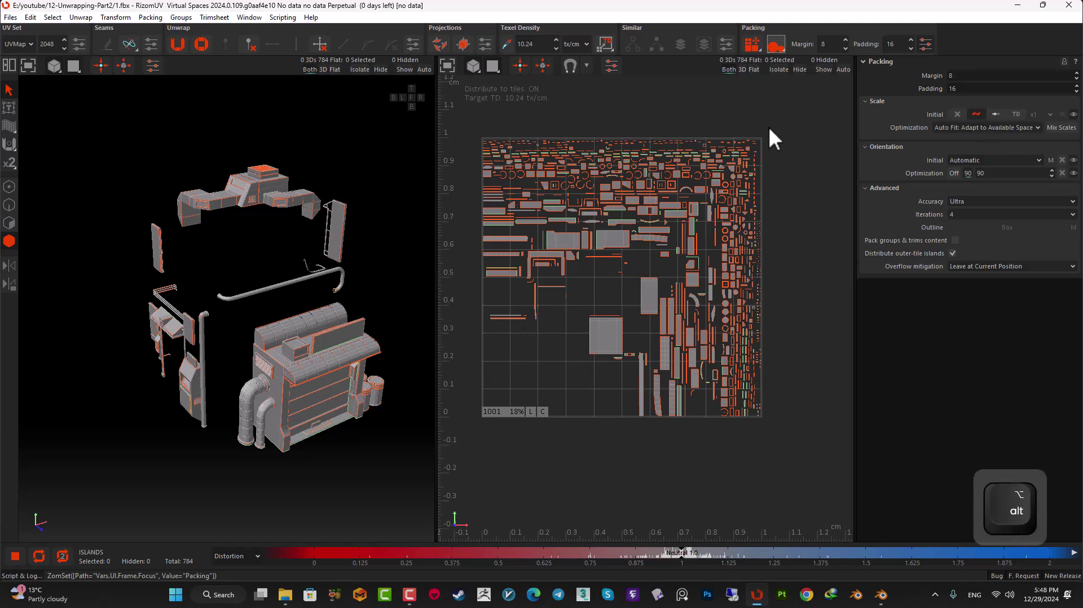
drag(450, 445, 449, 446)
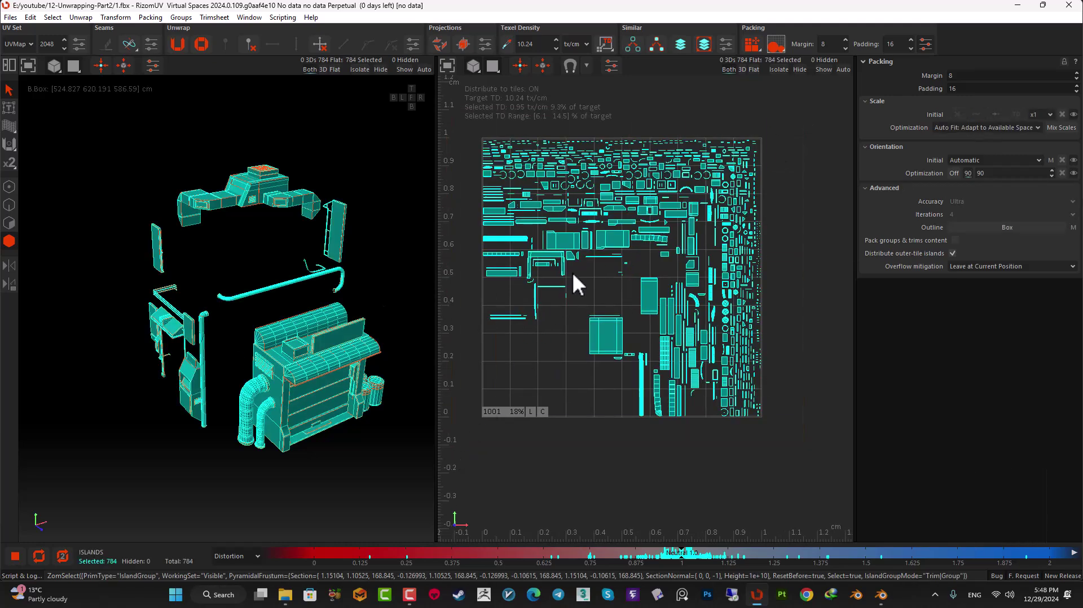
key(p)
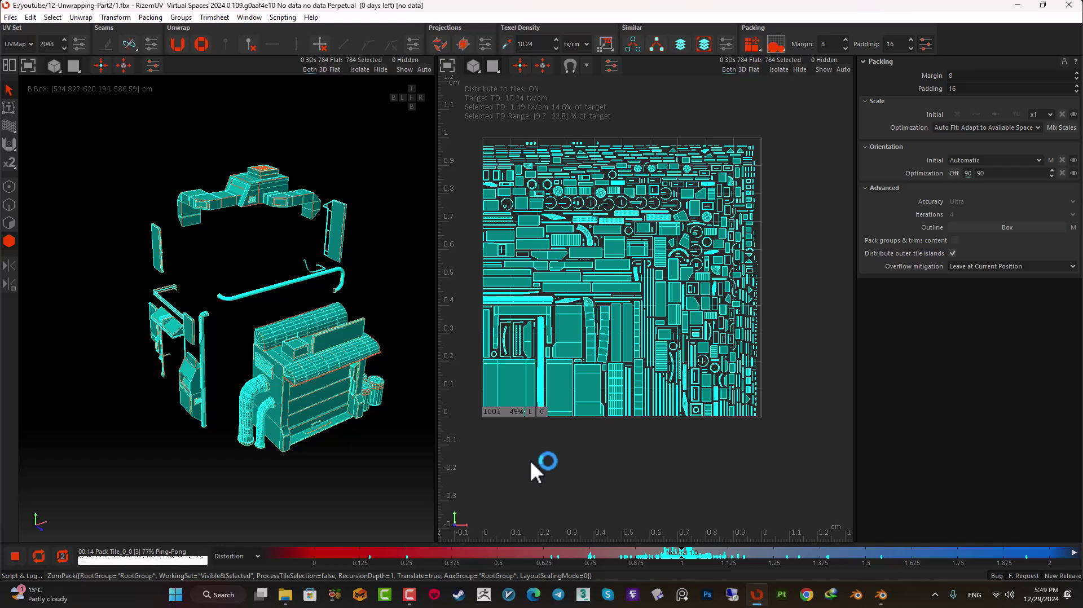
click(586, 443)
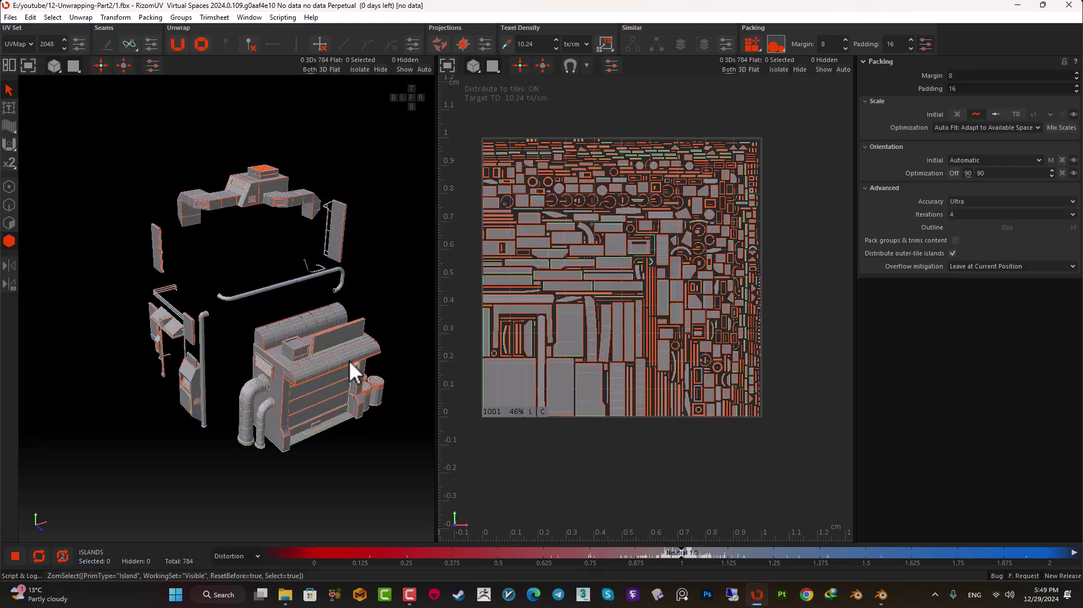
- Apply the CheckerBoard texture to the 3D model and inspect the checker size and distortion on the detail parts
click(76, 68)
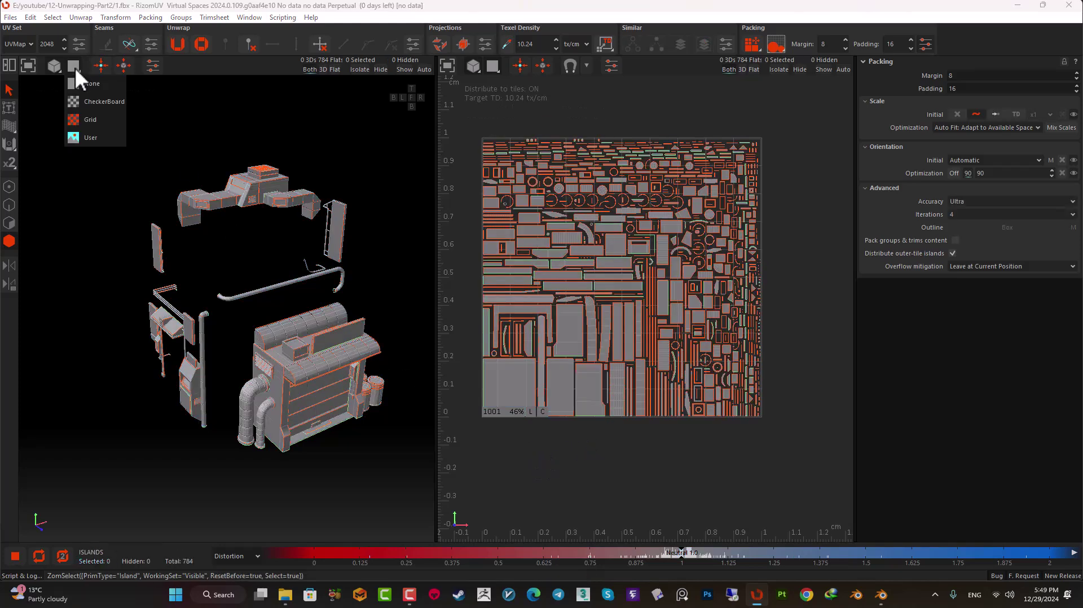
click(93, 100)
scroll(340, 421, up, 5)
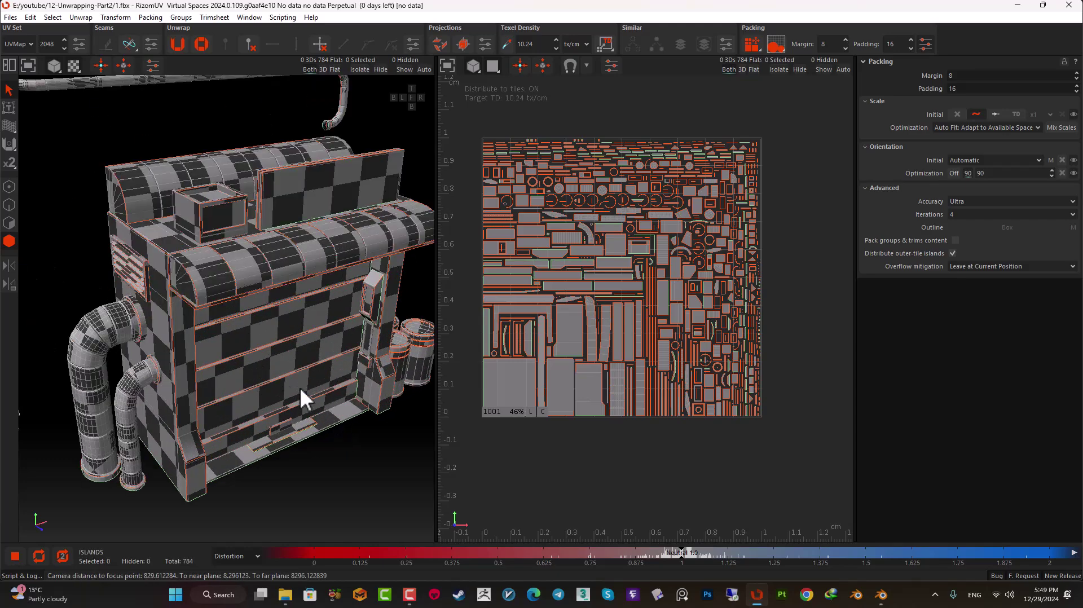
scroll(265, 375, down, 3)
alt+drag(189, 296, 306, 308)
scroll(306, 308, down, 4)
alt+middle_drag(256, 393, 266, 360)
alt+drag(267, 363, 302, 362)
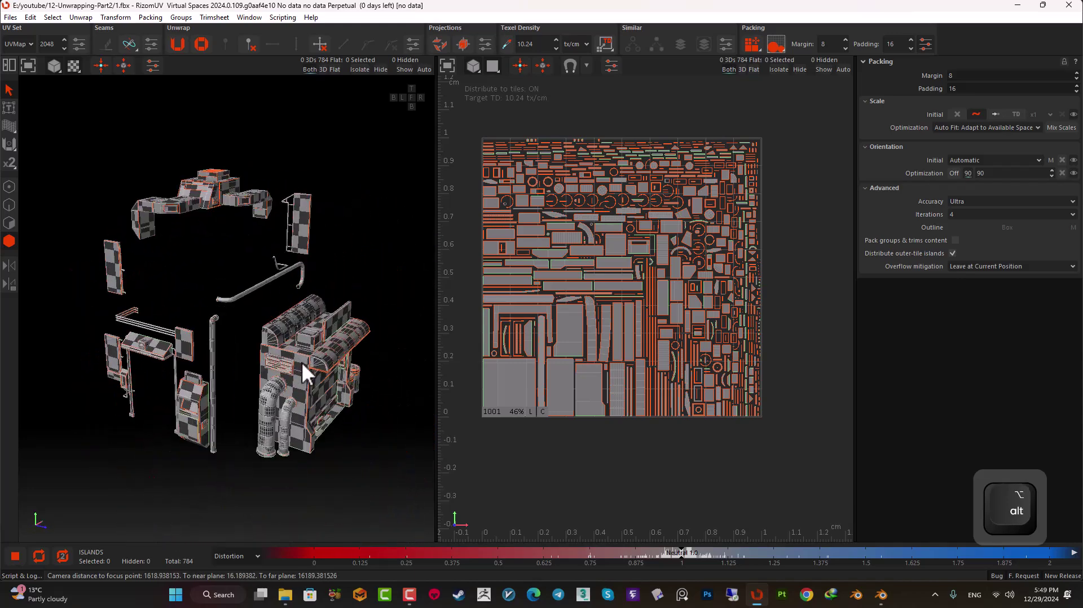
scroll(302, 363, up, 2)
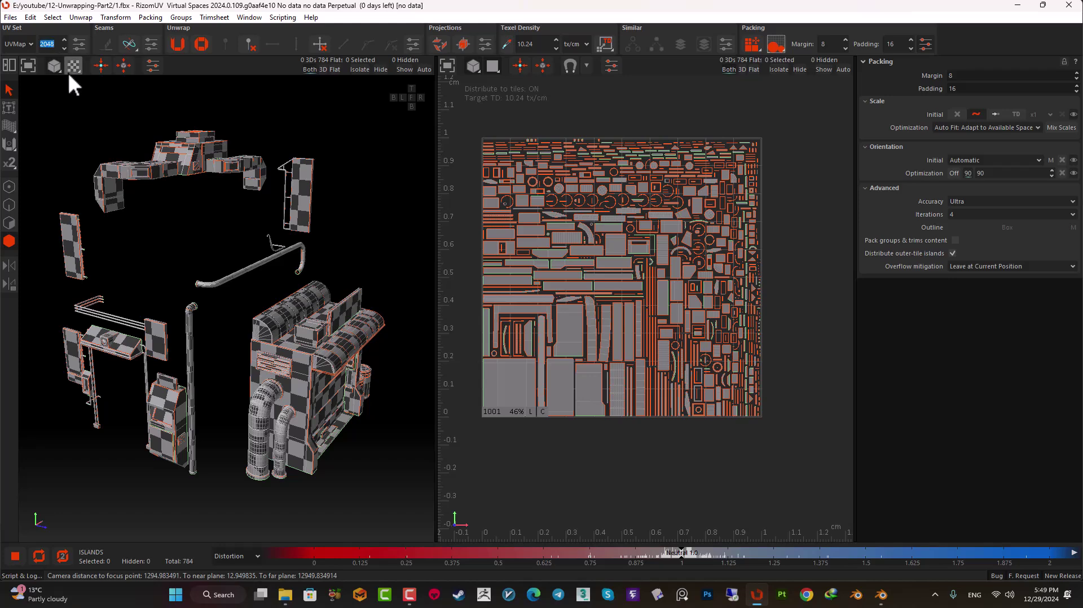
- Set the UV map resolution to 4096
text(409)
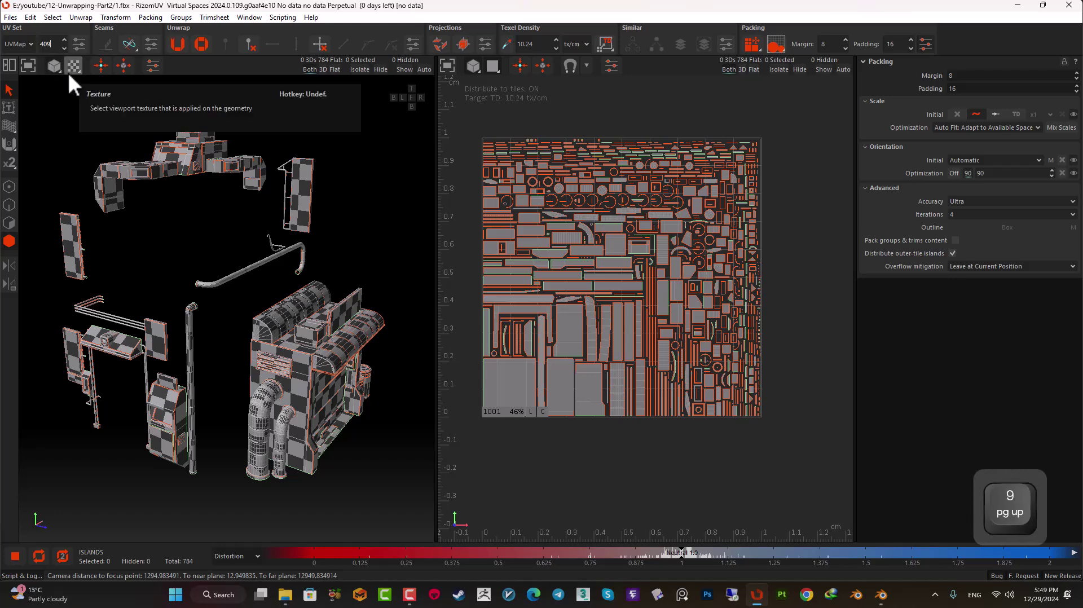
text(6)
click(181, 259)
scroll(204, 254, down, 4)
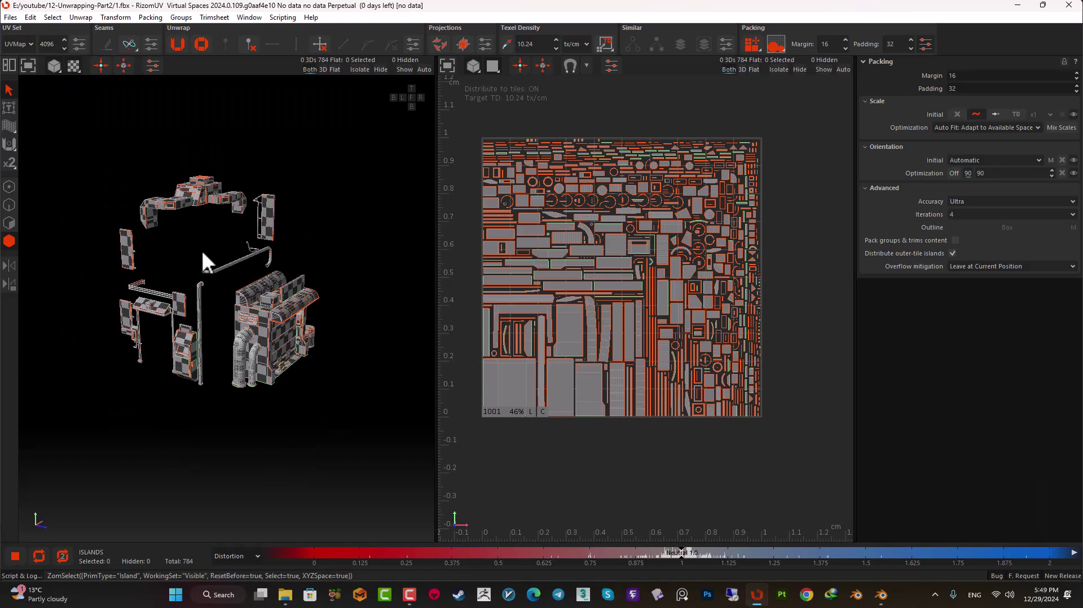
- Select all UV islands, check the spacing between them, and repack them with margin 16 and padding 32
drag(734, 440, 797, 482)
scroll(622, 340, up, 3)
scroll(516, 307, up, 3)
alt+middle_drag(649, 322, 564, 323)
scroll(578, 318, down, 1)
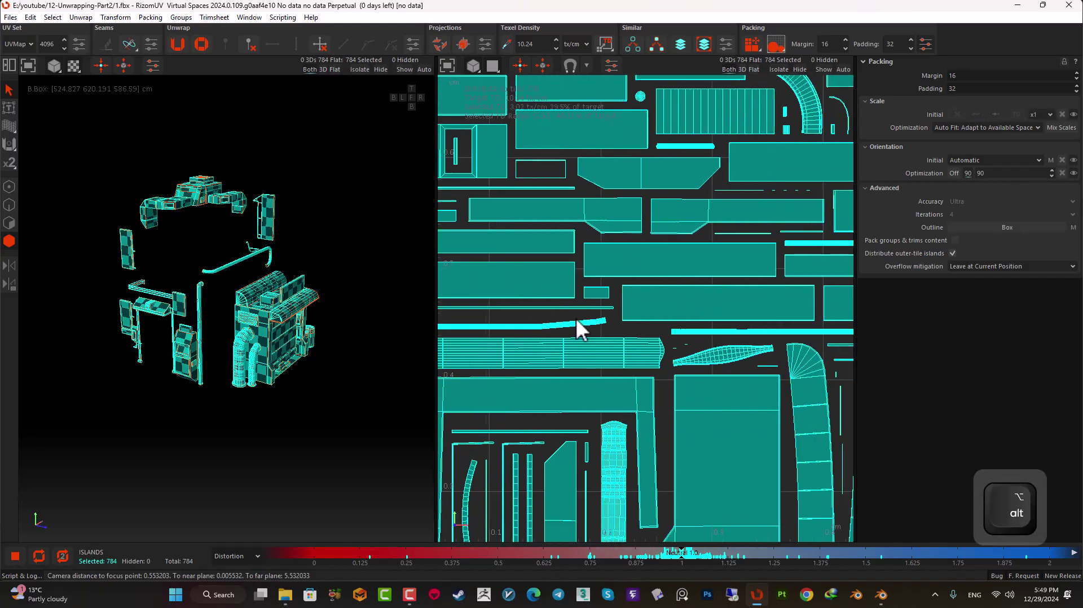
scroll(661, 364, up, 5)
scroll(661, 365, down, 5)
alt+middle_drag(662, 368, 699, 347)
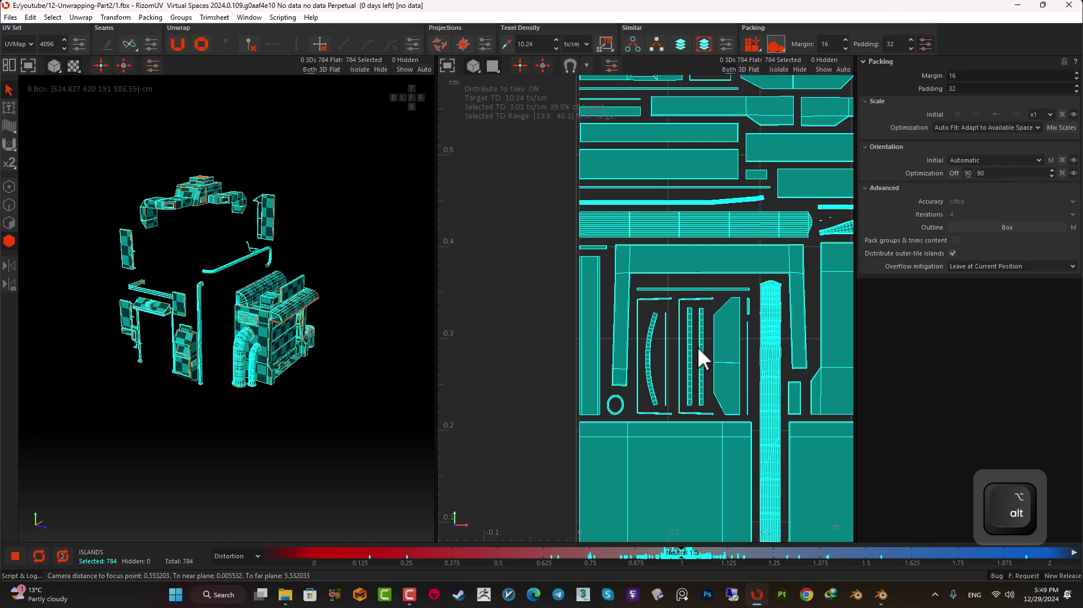
scroll(698, 344, down, 6)
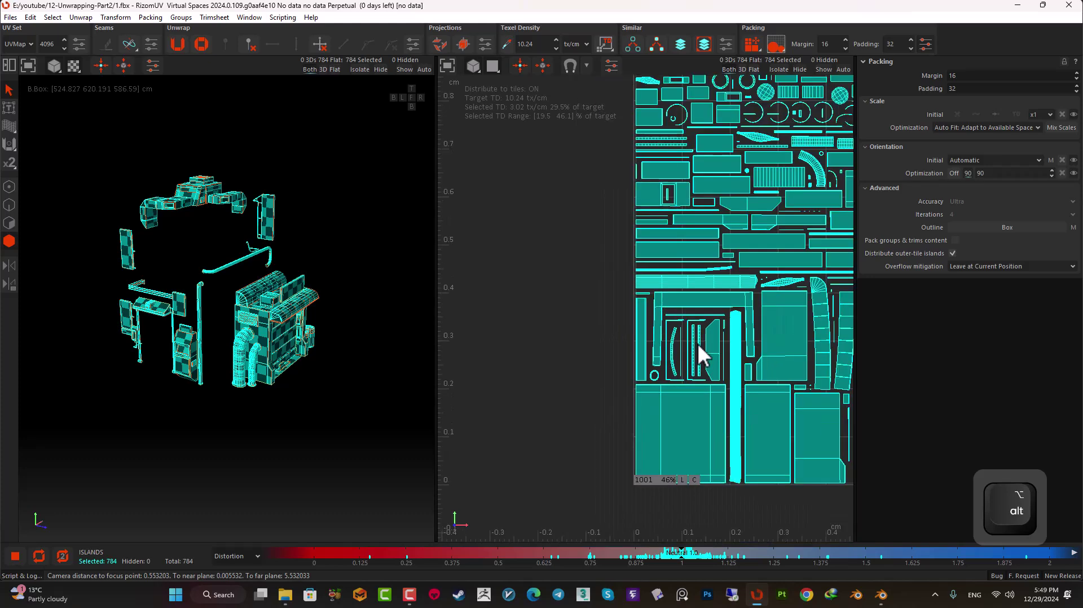
scroll(648, 366, down, 1)
key(p)
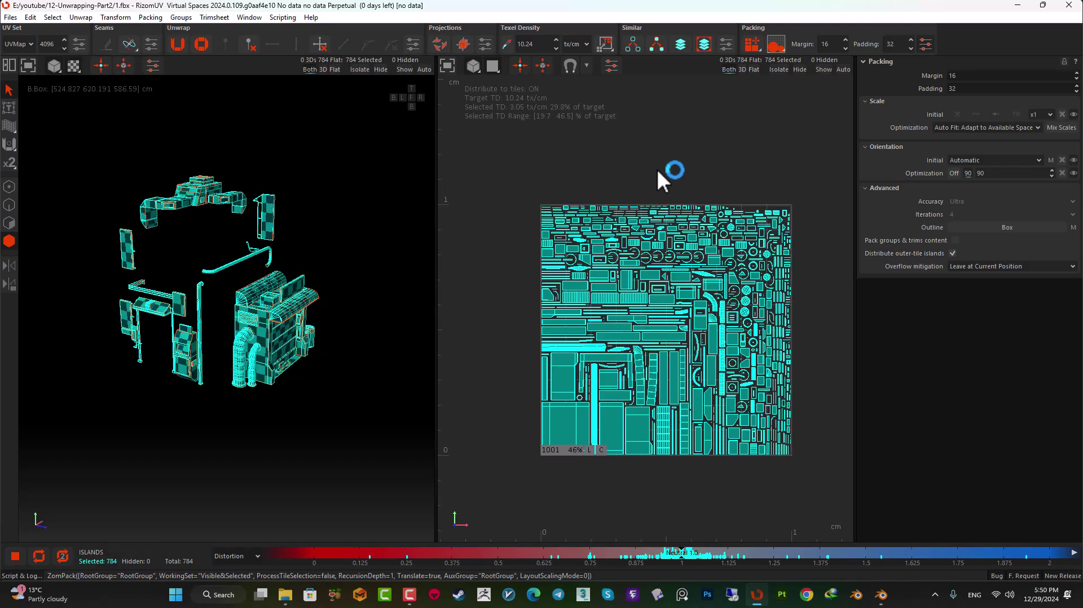
click(825, 287)
- Check the checker pattern and the repacked layout, and save the UVs to 1.fbx
scroll(290, 368, up, 5)
mouse_move(281, 349)
alt+mouse_down()
mouse_move(189, 335)
mouse_move(270, 330)
mouse_move(274, 351)
alt+mouse_up()
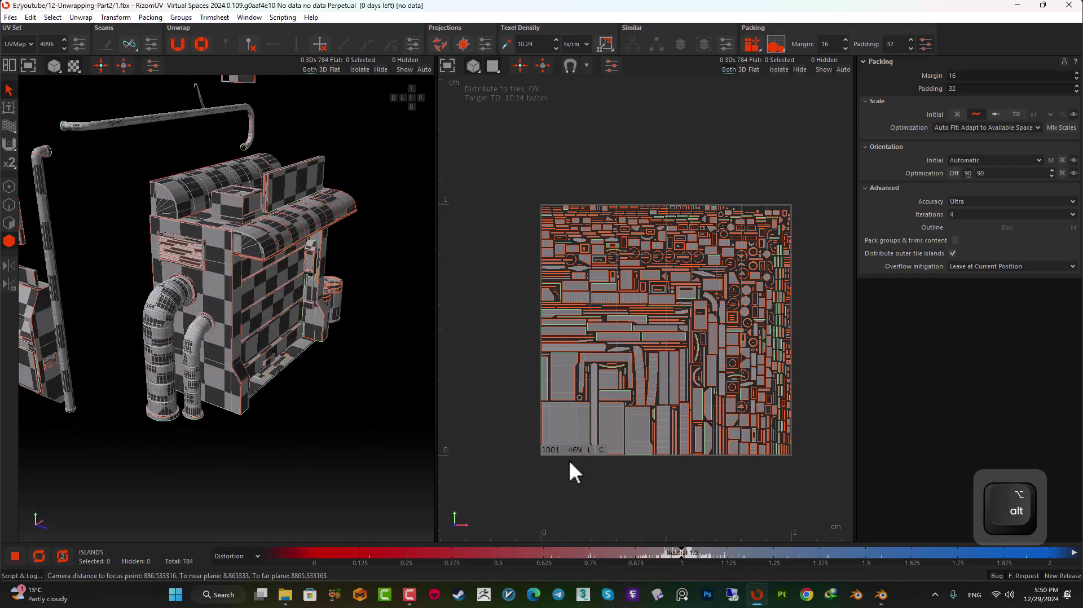
scroll(570, 461, up, 6)
scroll(585, 453, down, 4)
scroll(614, 454, down, 3)
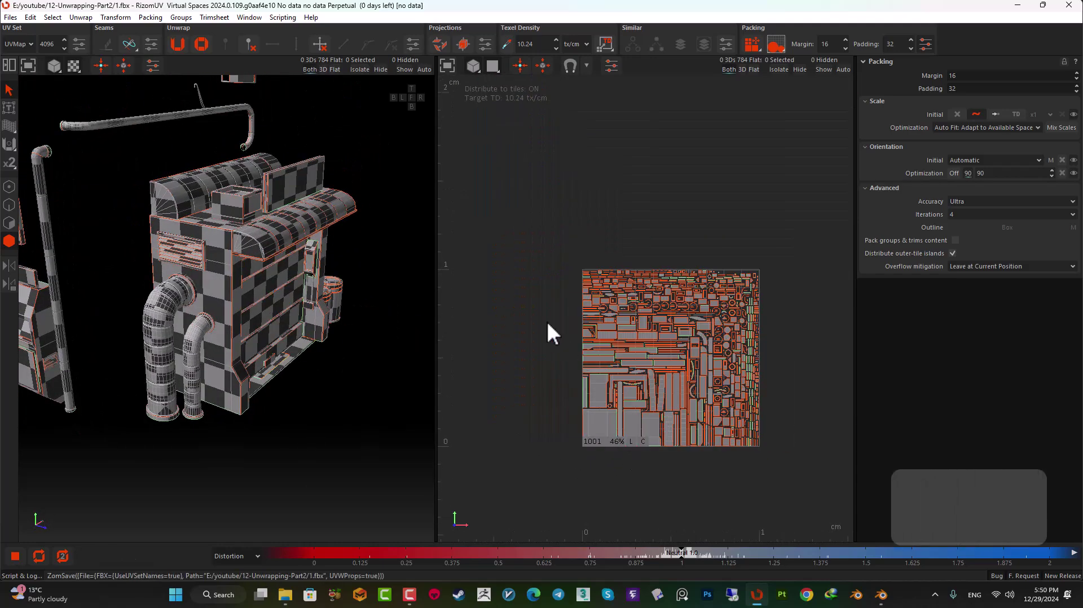
key(ctrl+s)
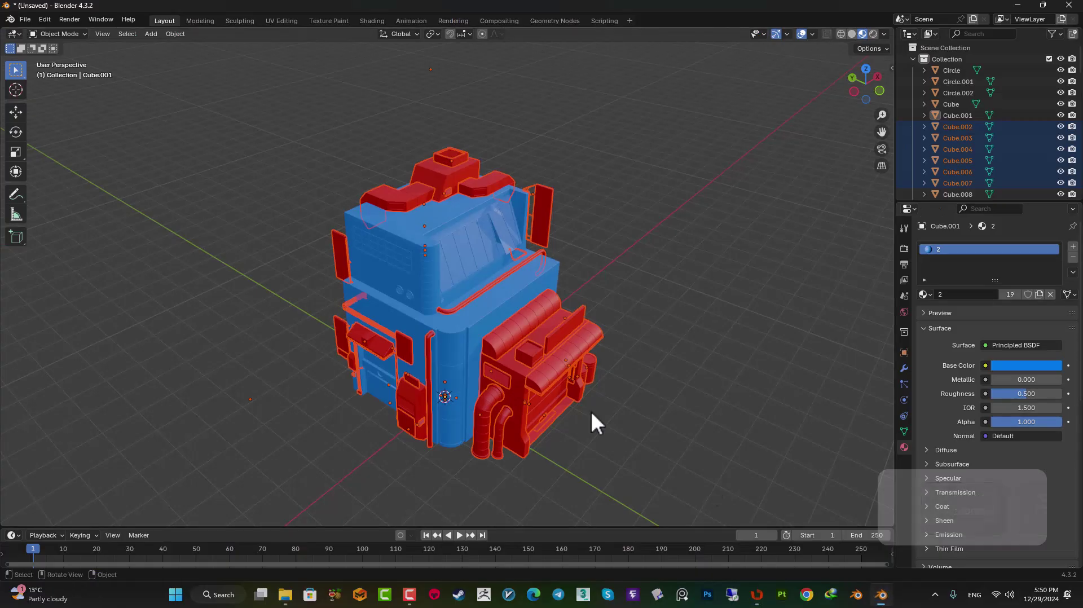
- Switch to Blender, replace the red detail parts with the repacked 1.fbx, and delete the blue main body parts
key(Delete)
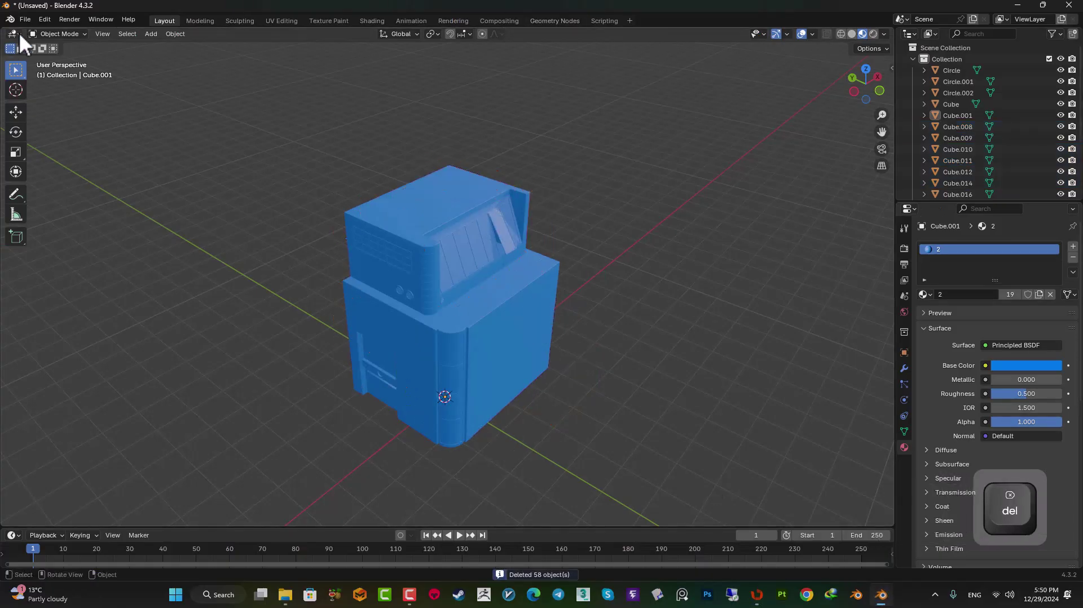
click(25, 19)
mouse_move(67, 181)
click(237, 277)
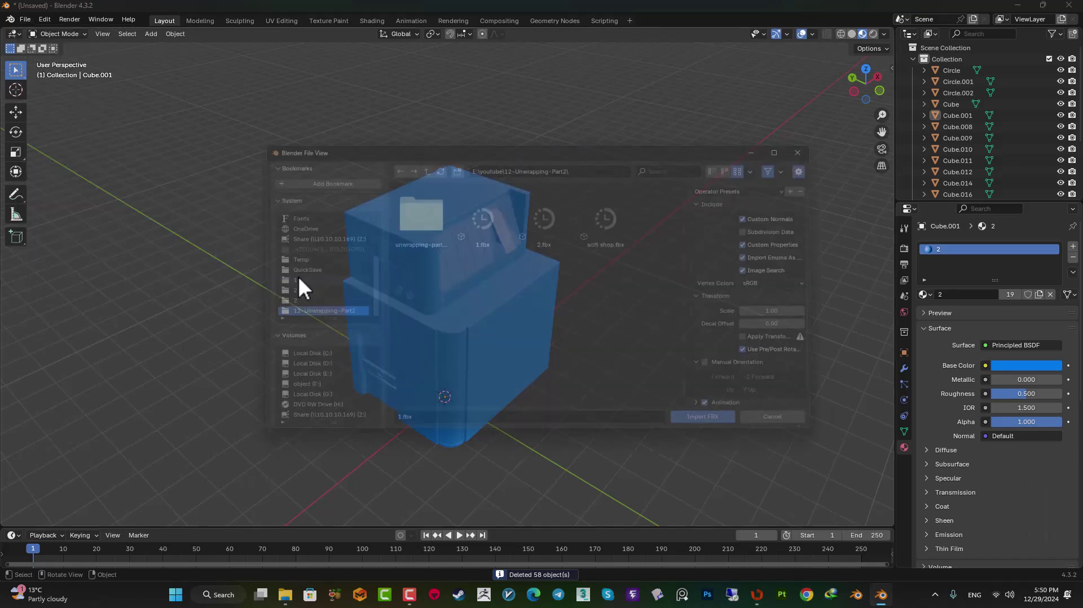
double_click(476, 226)
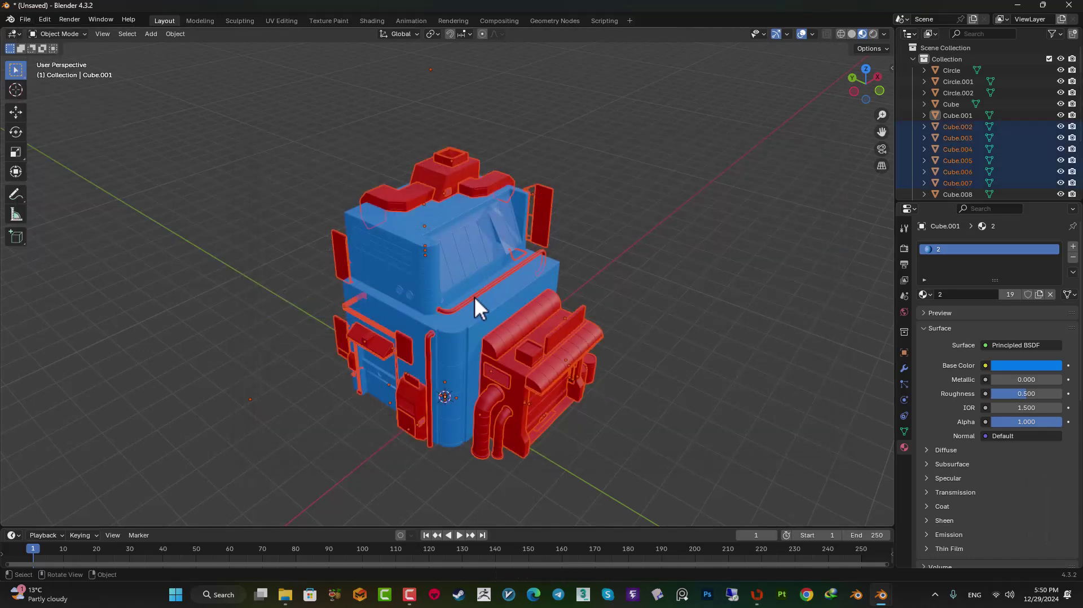
key(ctrl+i)
key(Delete)
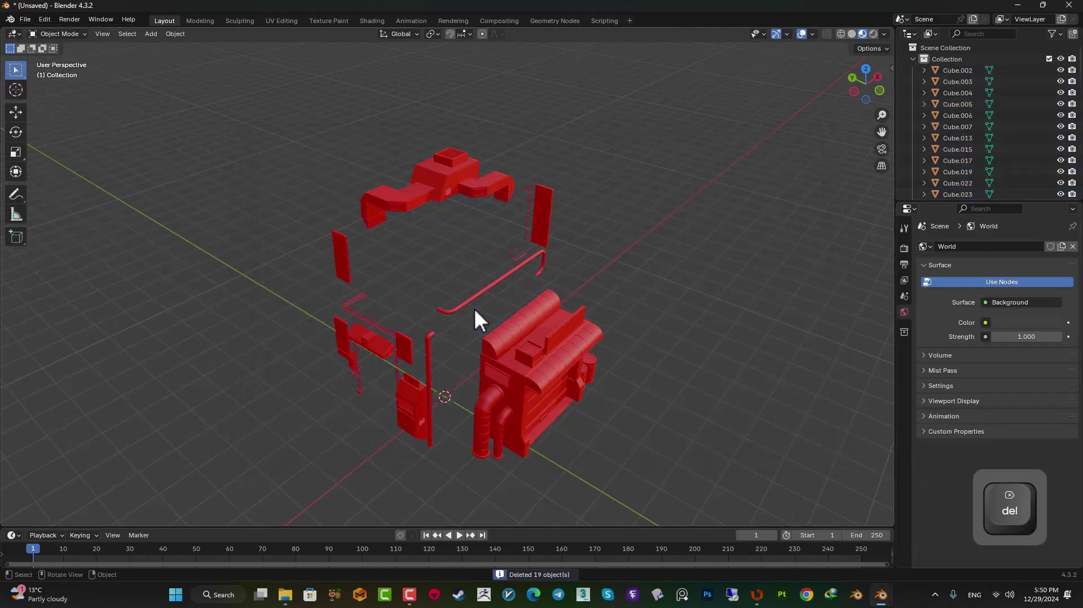
- Switch to RizomUV and load 2.fbx with its existing UVs, keeping the default FBX import settings
click(757, 596)
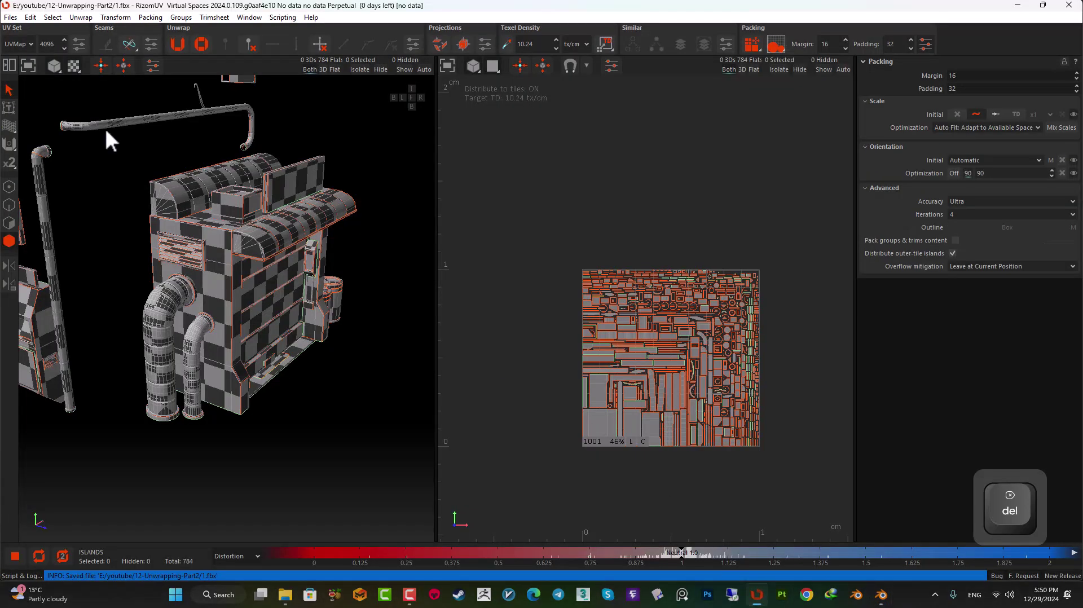
click(12, 18)
click(30, 47)
double_click(242, 148)
click(482, 229)
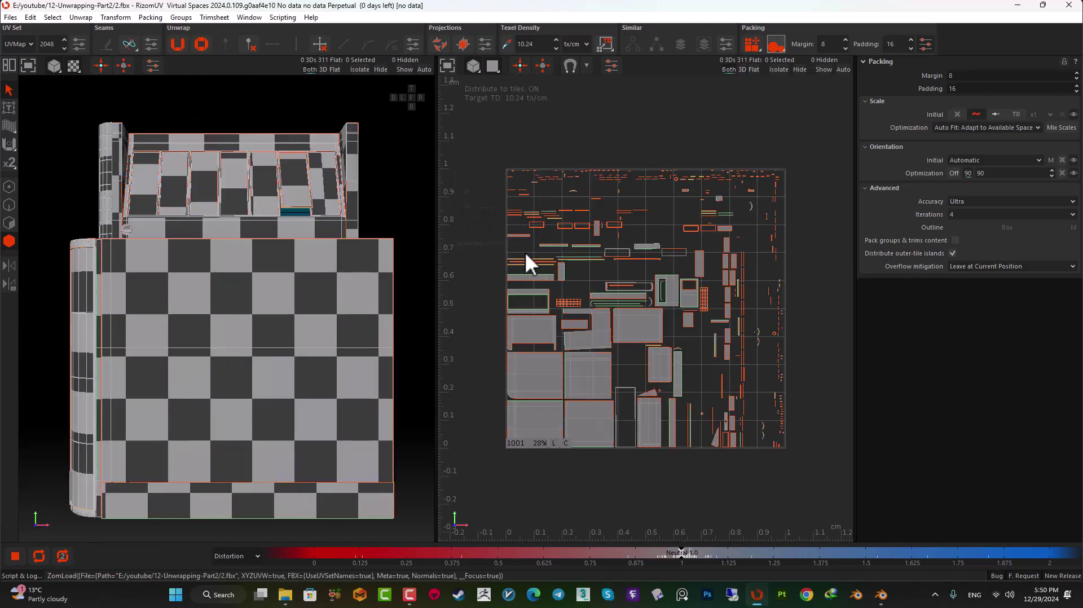
- Select all UV islands of the main building body and pack them into the tile
scroll(451, 307, down, 3)
scroll(333, 293, down, 3)
alt+drag(163, 293, 19, 290)
scroll(308, 344, up, 4)
scroll(317, 373, down, 1)
alt+middle_drag(317, 374, 222, 392)
key(ctrl+a)
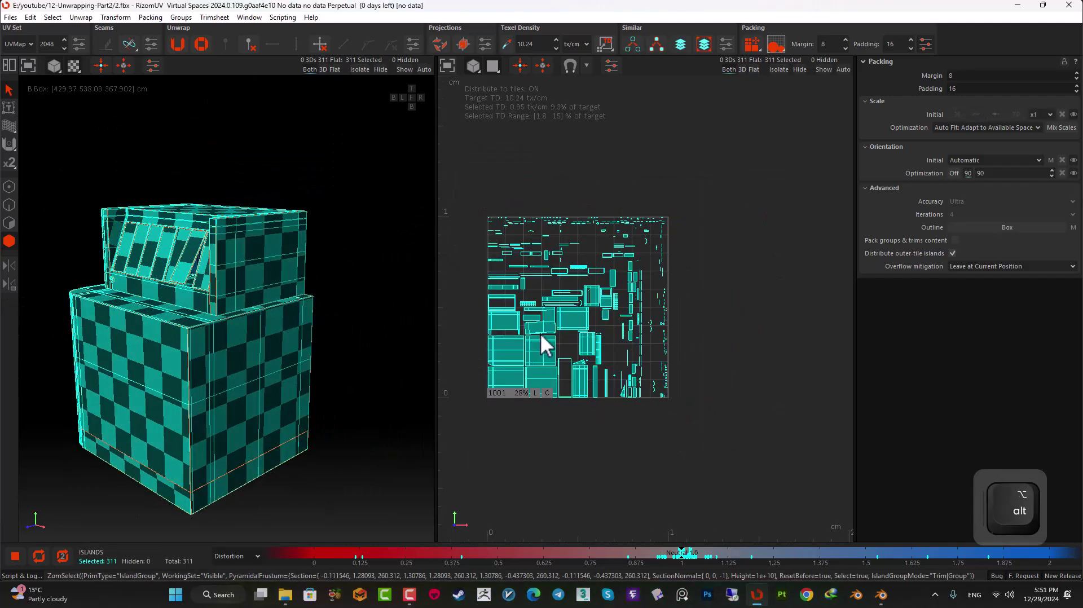
key(p)
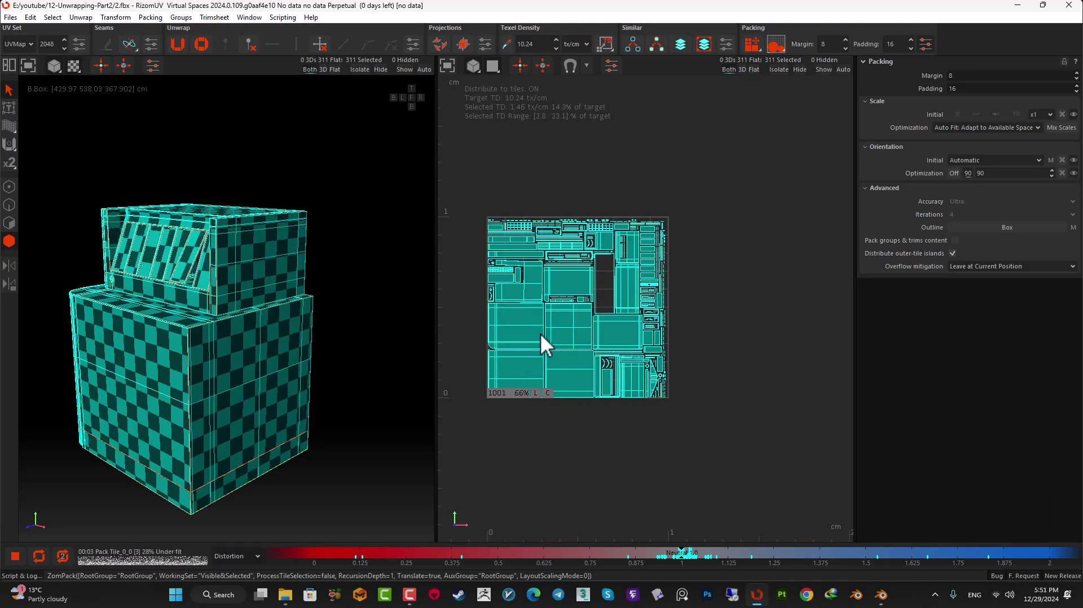
scroll(567, 313, up, 5)
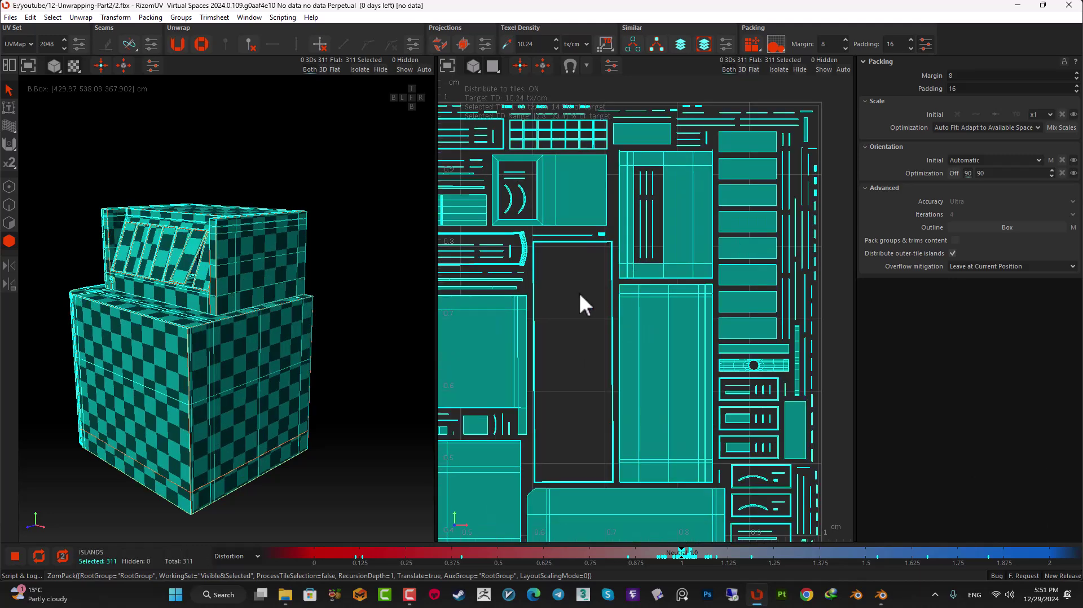
- Deselect the islands, change to edge selection, and select edge loops across the upper-left corner of the long rectangular frame island
click(578, 291)
scroll(508, 282, up, 3)
alt+right_drag(520, 249, 706, 210)
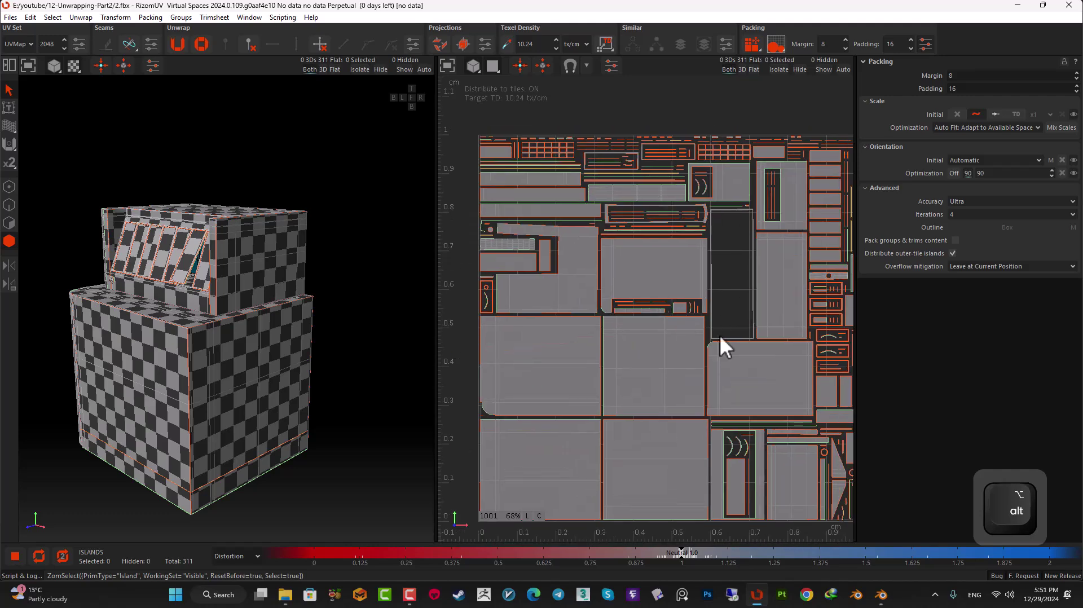
click(5, 202)
scroll(712, 206, up, 8)
scroll(611, 222, up, 5)
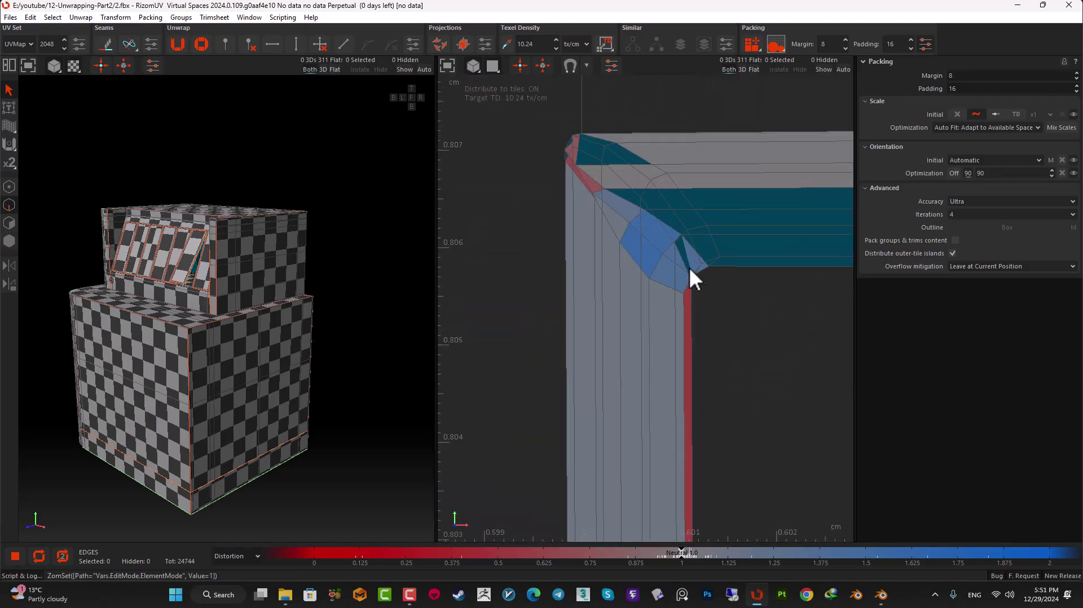
double_click(689, 266)
scroll(689, 266, down, 10)
alt+middle_drag(813, 266, 724, 253)
scroll(724, 253, up, 7)
scroll(773, 252, up, 5)
ctrl+click(771, 249)
ctrl+double_click(771, 249)
scroll(728, 258, down, 12)
- Add the edge loops crossing the frame island's two lower corners to the selection
alt+middle_drag(638, 440, 745, 197)
scroll(751, 331, up, 8)
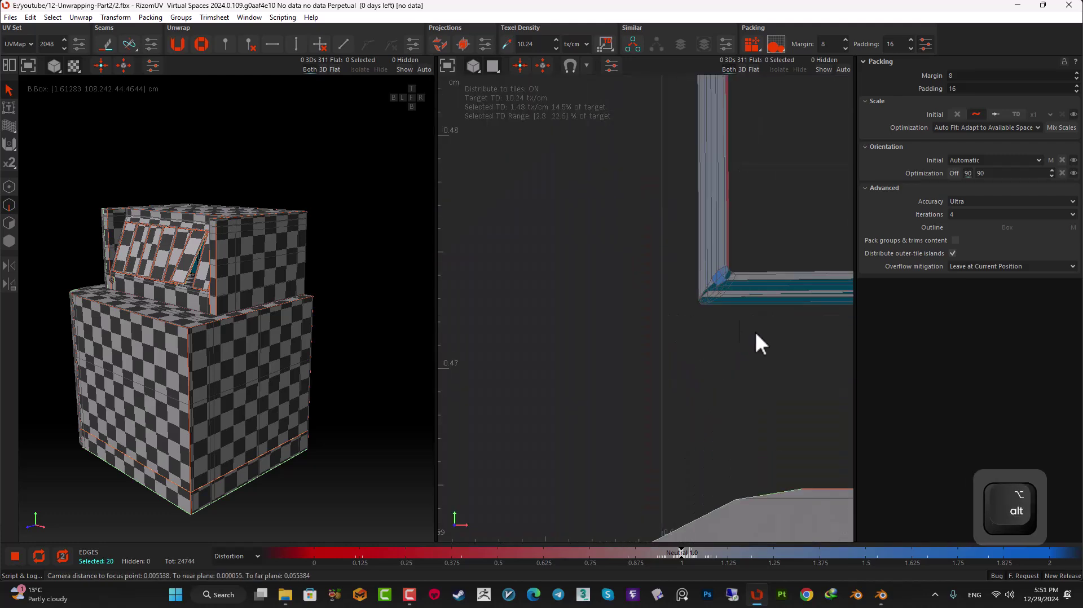
scroll(720, 283, up, 5)
ctrl+double_click(733, 293)
scroll(732, 293, down, 12)
alt+middle_drag(758, 292, 496, 371)
scroll(489, 373, up, 12)
ctrl+double_click(489, 372)
scroll(554, 340, down, 10)
scroll(533, 344, up, 7)
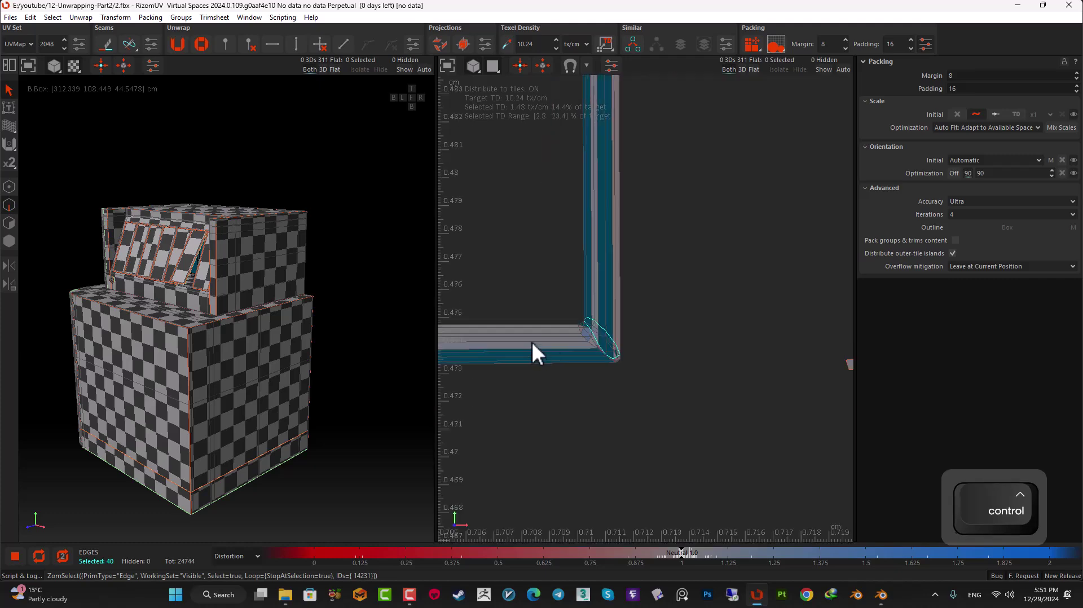
ctrl+double_click(552, 332)
- Add the remaining upper corner edges of the frame island, cut it into separate strips, and return to island selection
scroll(553, 337, up, 12)
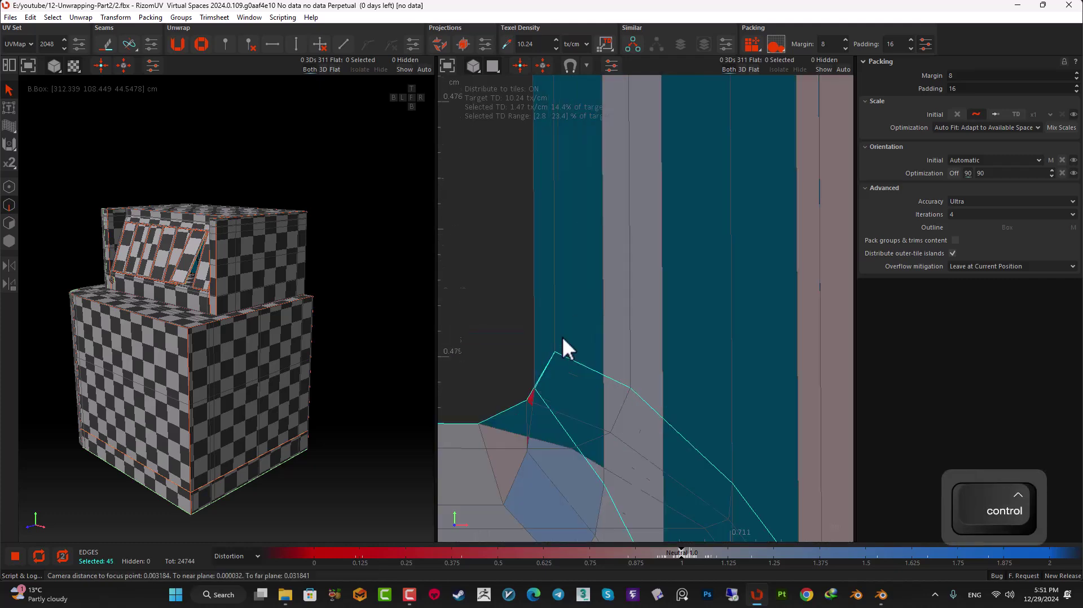
scroll(548, 344, down, 15)
alt+middle_drag(598, 164, 607, 395)
scroll(585, 188, up, 10)
scroll(562, 125, up, 8)
ctrl+double_click(565, 132)
scroll(595, 258, down, 15)
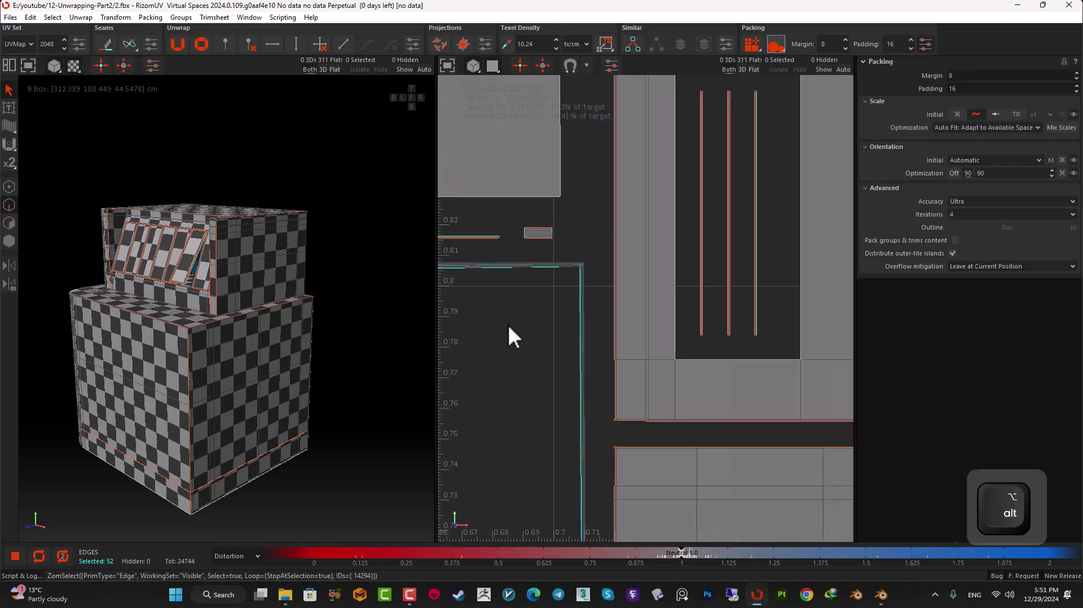
alt+middle_drag(508, 323, 669, 241)
scroll(670, 242, up, 5)
scroll(641, 207, up, 10)
ctrl+double_click(639, 224)
scroll(638, 249, down, 15)
alt+middle_drag(779, 451, 659, 258)
scroll(660, 266, down, 10)
key(c)
click(9, 241)
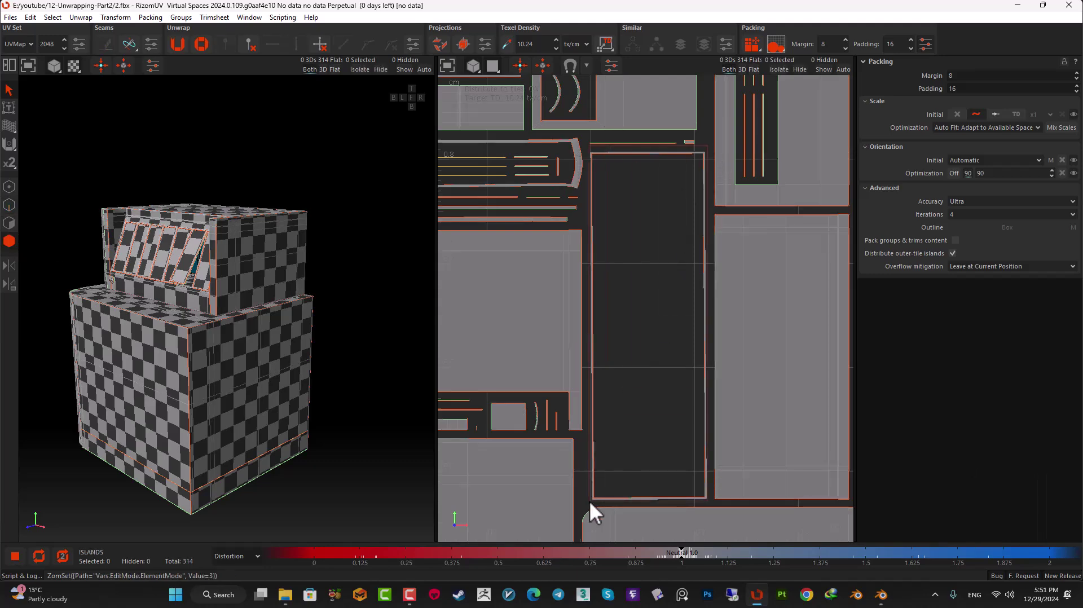
- Unfold the separated strips of the rectangular frame island
drag(590, 501, 590, 501)
key(u)
click(629, 349)
scroll(621, 203, down, 4)
scroll(581, 160, up, 10)
alt+middle_drag(582, 161, 676, 195)
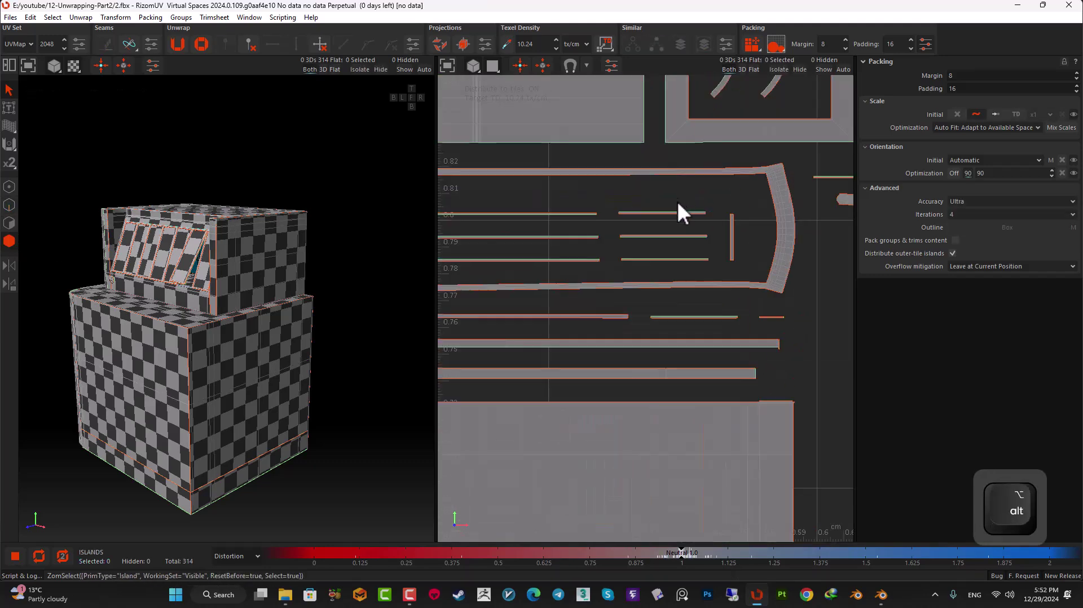
- Select all main body islands, repack them into the tile, and save 2.fbx
scroll(674, 240, down, 10)
drag(503, 138, 814, 509)
key(p)
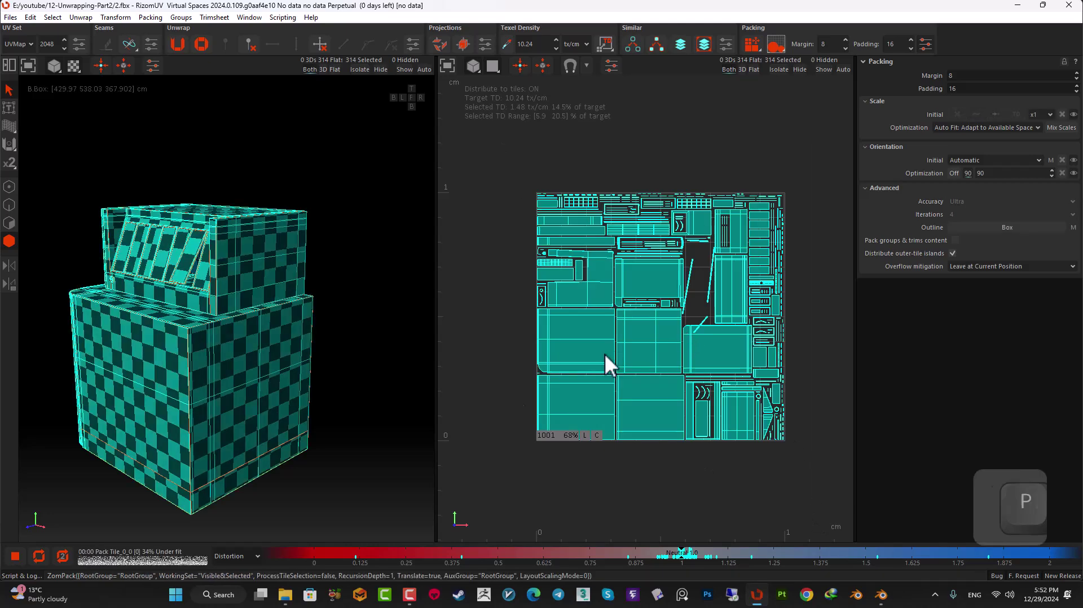
click(320, 347)
scroll(662, 223, up, 10)
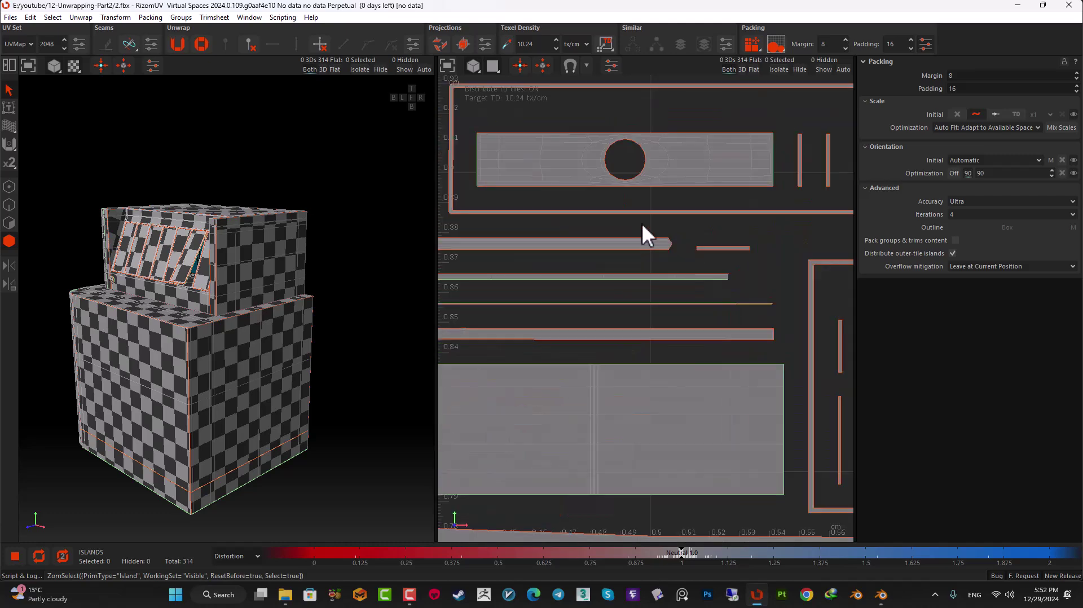
key(ctrl+s)
scroll(634, 242, down, 11)
alt+middle_drag(659, 289, 622, 300)
scroll(622, 299, up, 3)
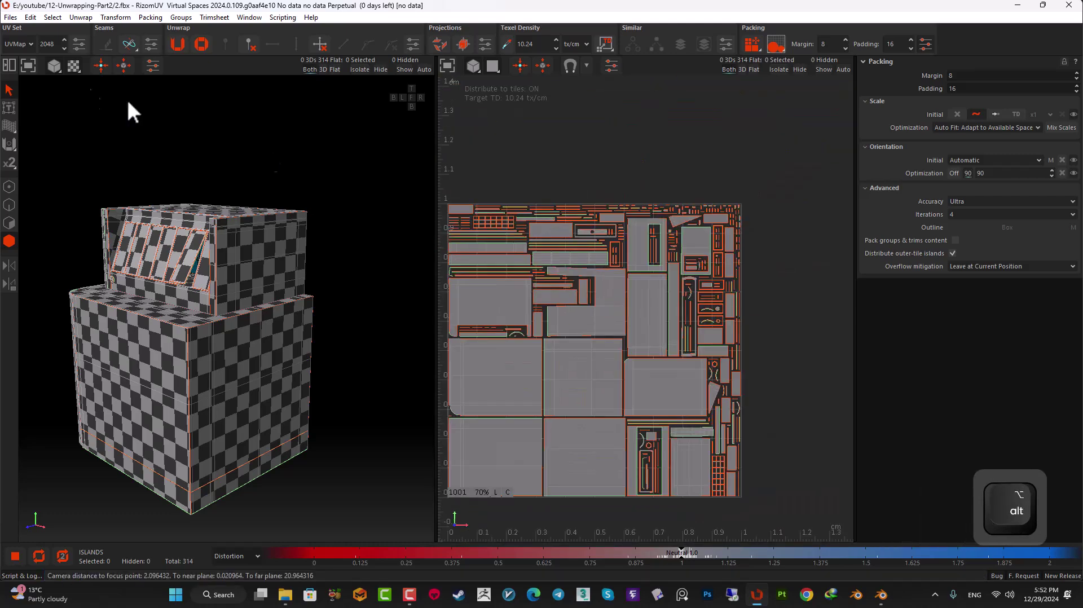
- Set the map resolution to 4096 and repack all the main body's UV islands
double_click(55, 43)
text(4096)
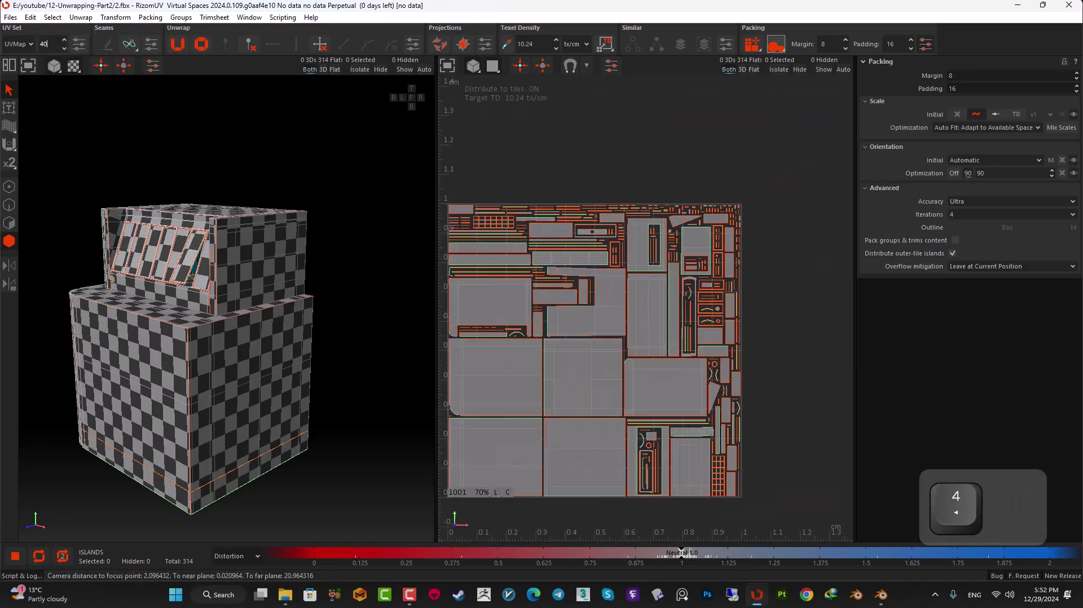
key(Return)
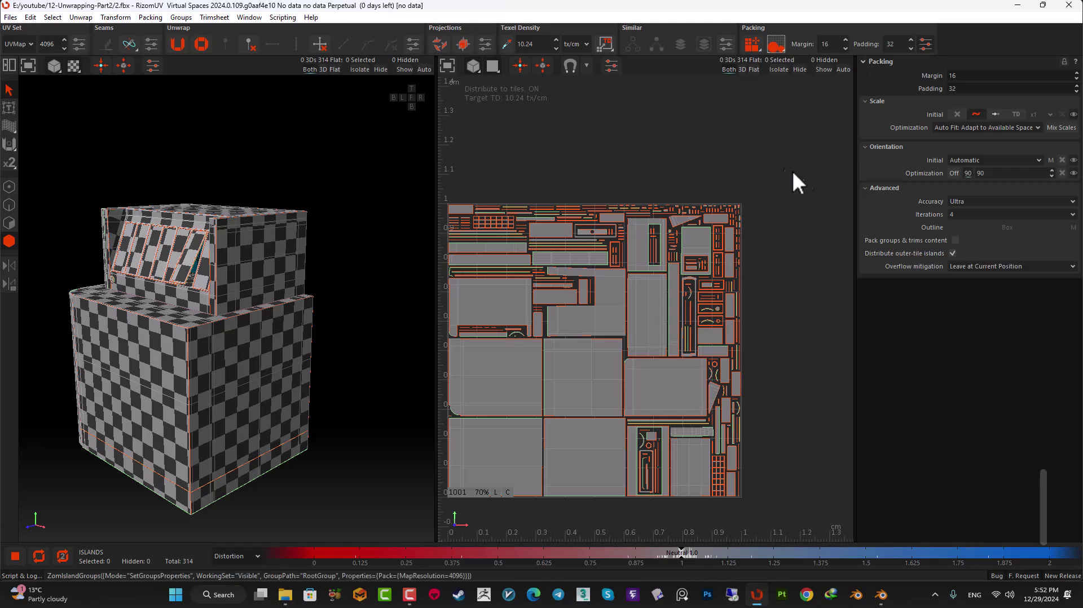
key(f)
key(ctrl+a)
key(p)
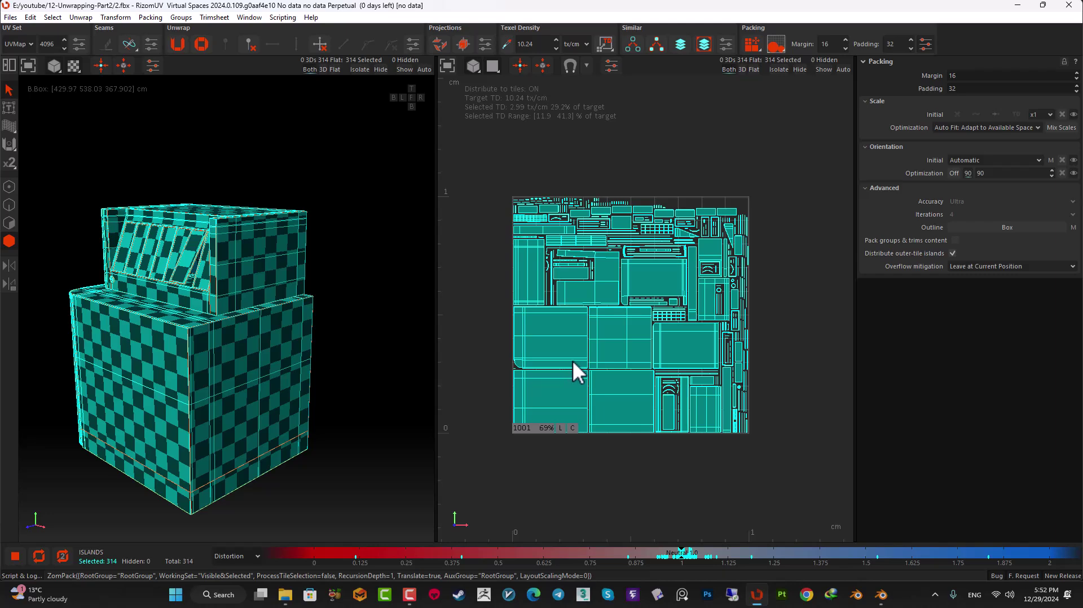
click(500, 333)
- Check the repacked layout and save the UVs to 2.fbx
key(ctrl+s)
alt+right_drag(600, 230, 523, 237)
alt+middle_drag(524, 237, 559, 310)
alt+right_drag(558, 310, 710, 339)
alt+middle_drag(710, 339, 648, 313)
alt+right_drag(648, 314, 701, 272)
key(ctrl+s)
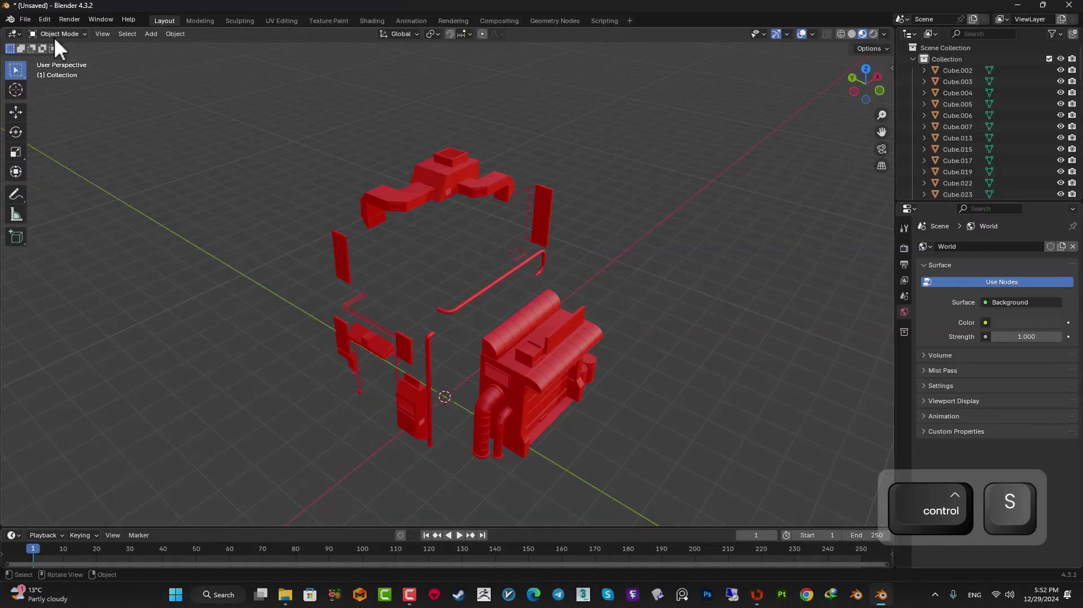
- Switch to Blender and import the repacked 2.fbx alongside the red detail parts
click(25, 19)
mouse_move(67, 179)
click(188, 281)
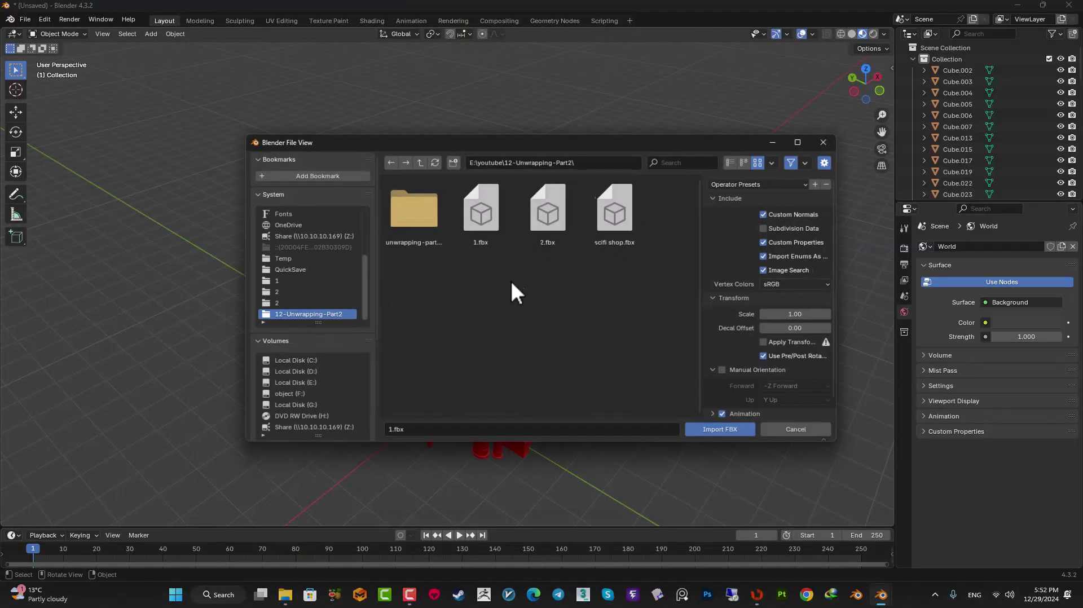
double_click(559, 215)
- Save the scene as Ready in the E:\youtube\12-Unwrapping-Part2 folder
key(ctrl+s)
click(293, 383)
double_click(480, 374)
double_click(765, 294)
click(435, 431)
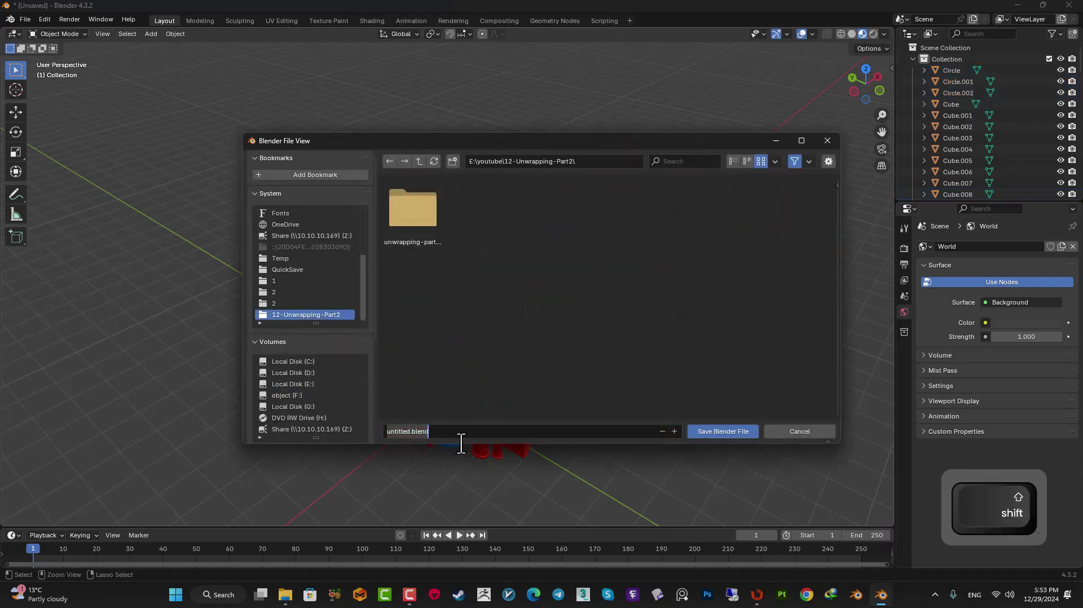
text(Ready)
key(Return)
- Show the building in wireframe, select all of its parts, and export them to FBX over scifi shop.fbx
key(z)
drag(208, 79, 680, 522)
click(25, 19)
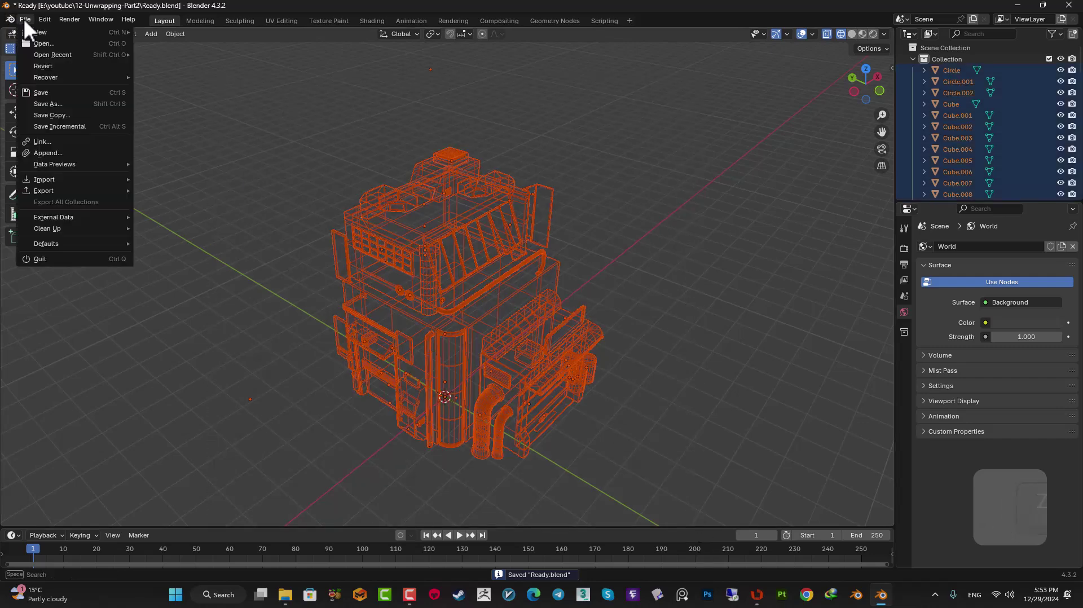
mouse_move(63, 192)
click(195, 293)
click(613, 213)
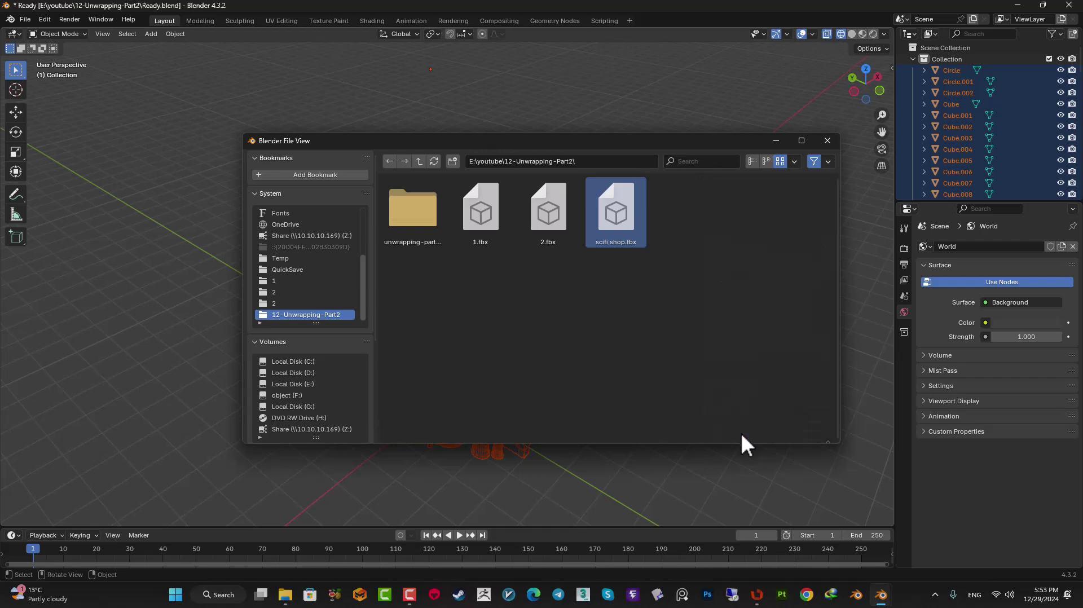
click(740, 431)
click(601, 262)
- Return the viewport to solid shading and save the Ready.blend file
key(z)
click(545, 333)
key(ctrl+s)
scroll(543, 338, up, 3)
shift+middle_drag(559, 336, 538, 328)
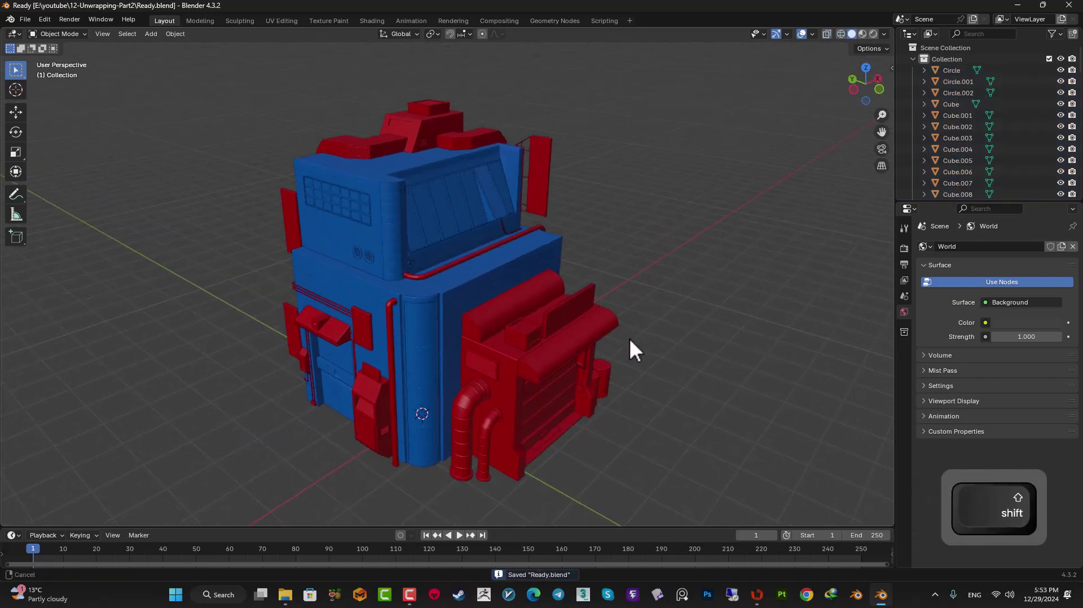
scroll(631, 339, down, 1)
- Split the viewport, open a Shader Editor beside it, and show the blue main body's material nodes
drag(2, 524, 395, 451)
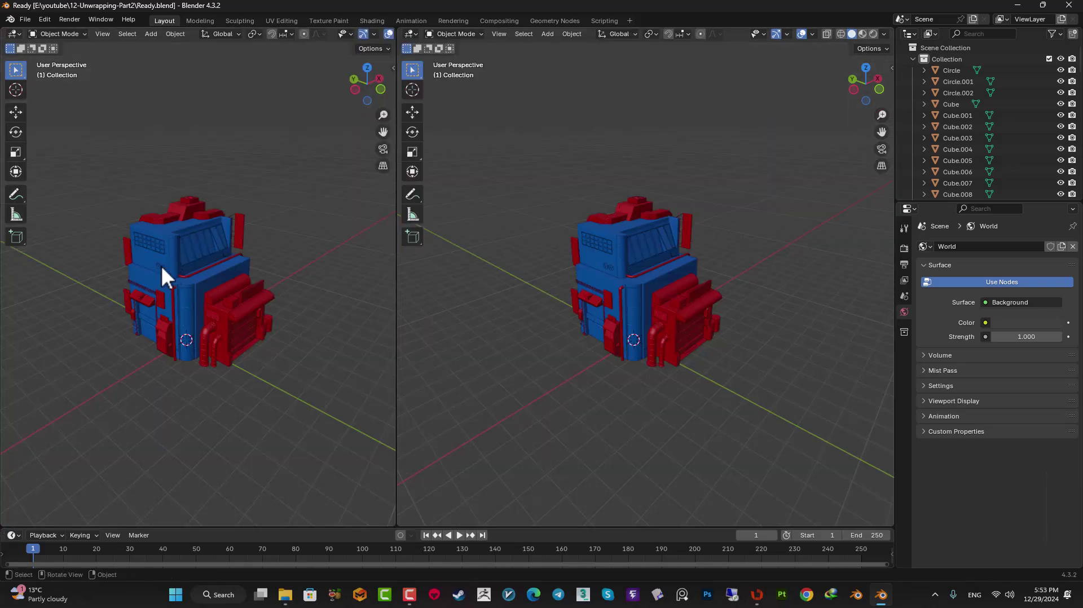
click(14, 34)
click(57, 141)
click(601, 264)
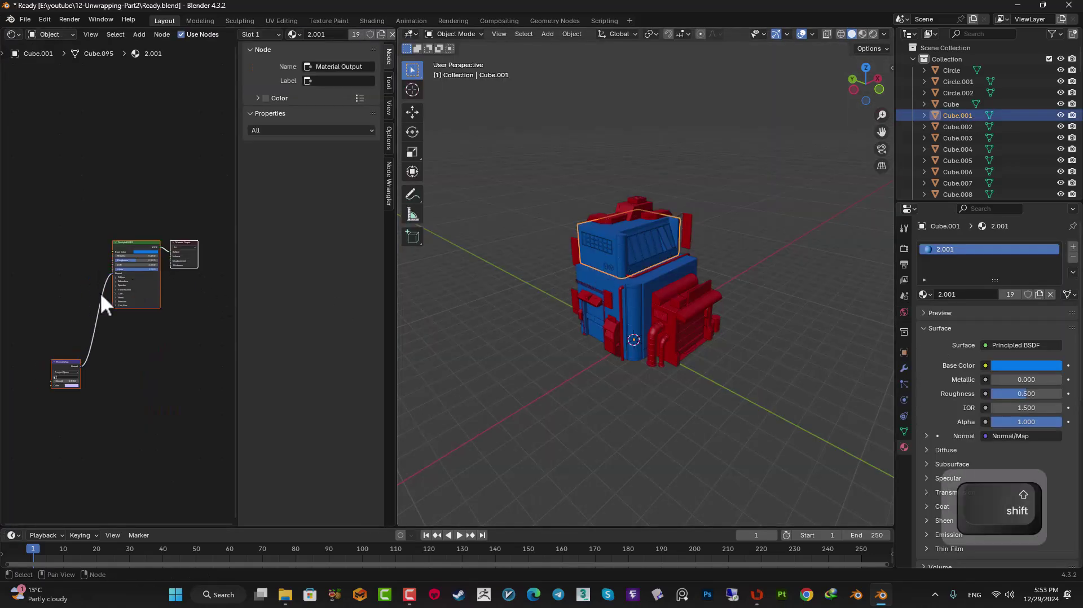
scroll(65, 297, up, 3)
shift+middle_drag(63, 298, 75, 305)
click(64, 309)
click(141, 250)
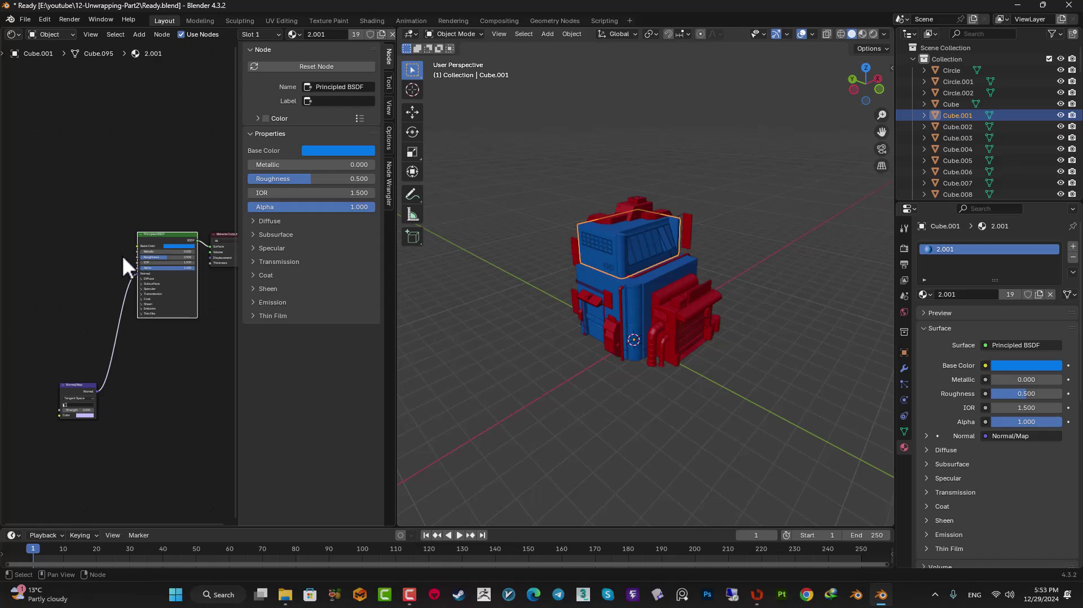
- Add an Image Texture node with Texture Coordinate and Mapping nodes, and connect its color to the blue material's Base Color
key(shift+a)
text(image)
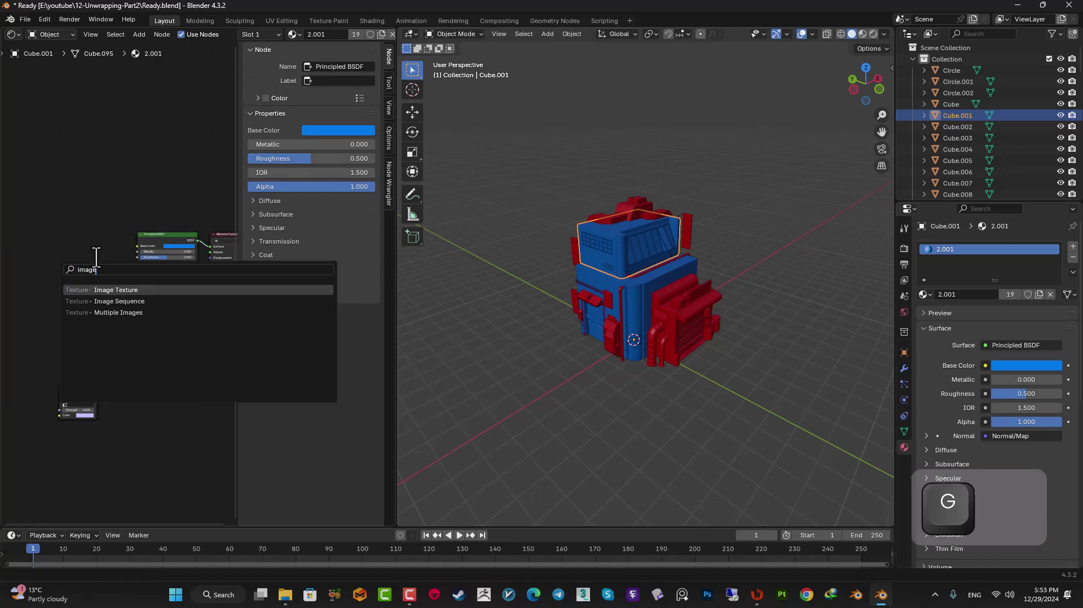
click(111, 290)
click(69, 256)
scroll(71, 255, up, 4)
key(ctrl+t)
drag(90, 246, 144, 233)
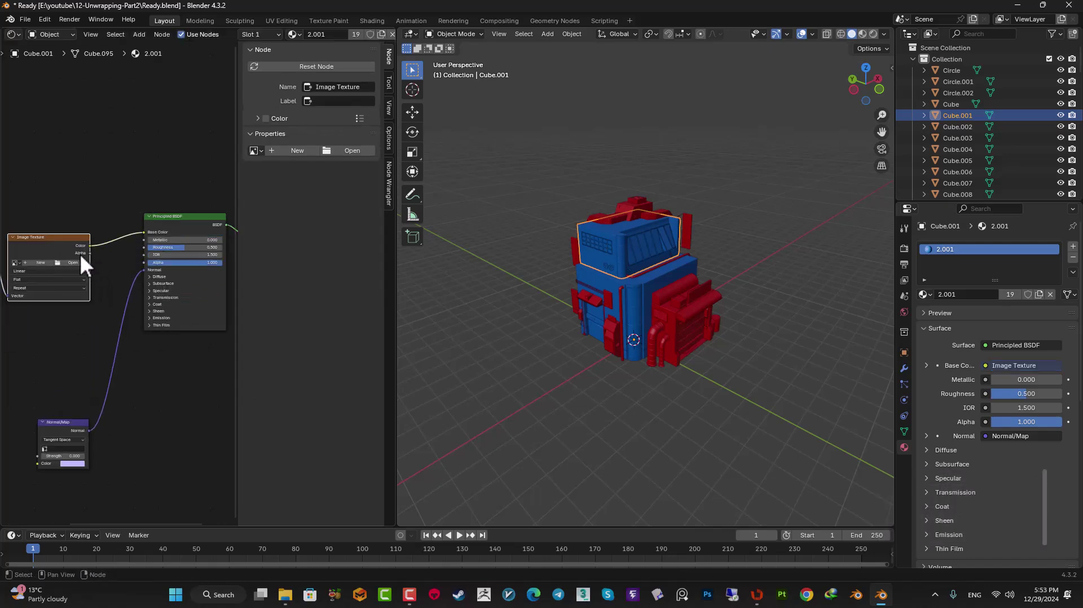
- Load jpeg9.jpg from the UVChecker-map-master folder into the image texture and show the model in material preview
click(73, 262)
click(310, 384)
double_click(453, 376)
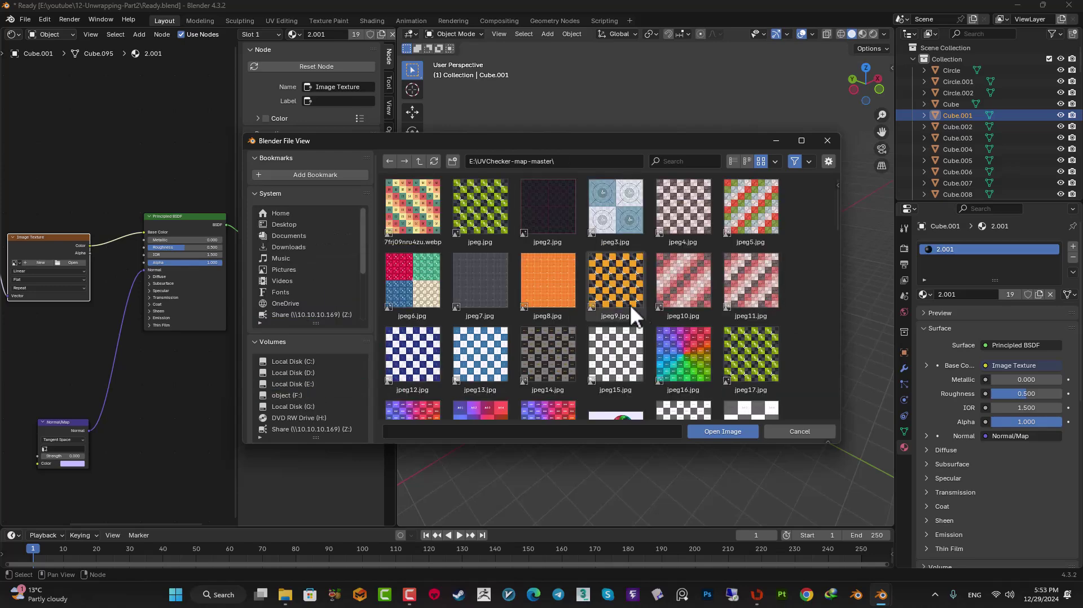
double_click(637, 307)
key(z)
scroll(634, 262, up, 5)
scroll(634, 262, down, 5)
- Set the Mapping node's scale to 20 on X, Y and Z
middle_drag(62, 375, 180, 387)
scroll(180, 387, up, 5)
click(169, 348)
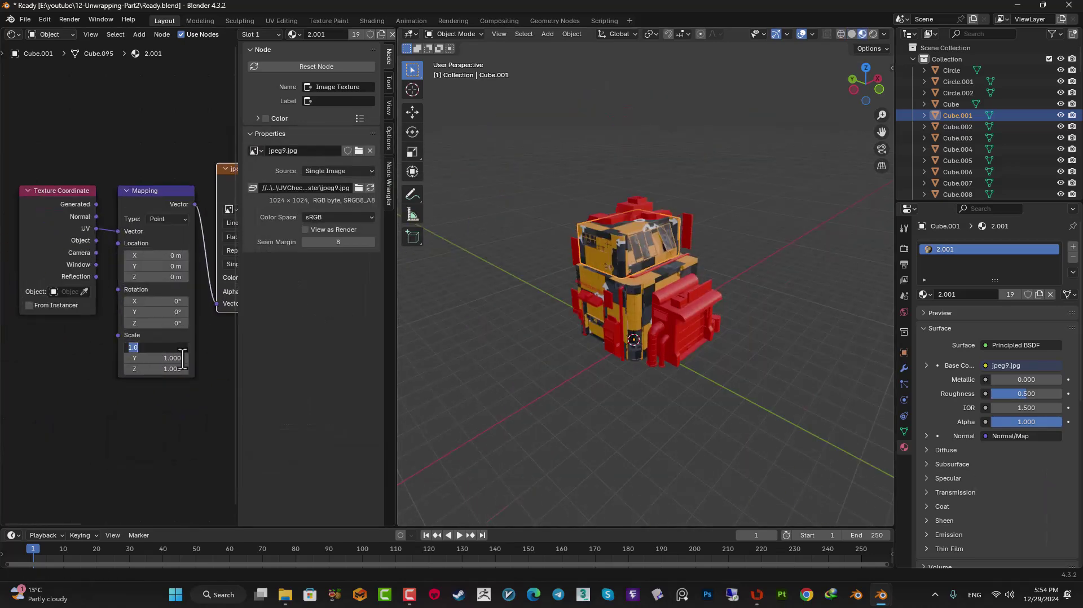
text(20)
key(Return)
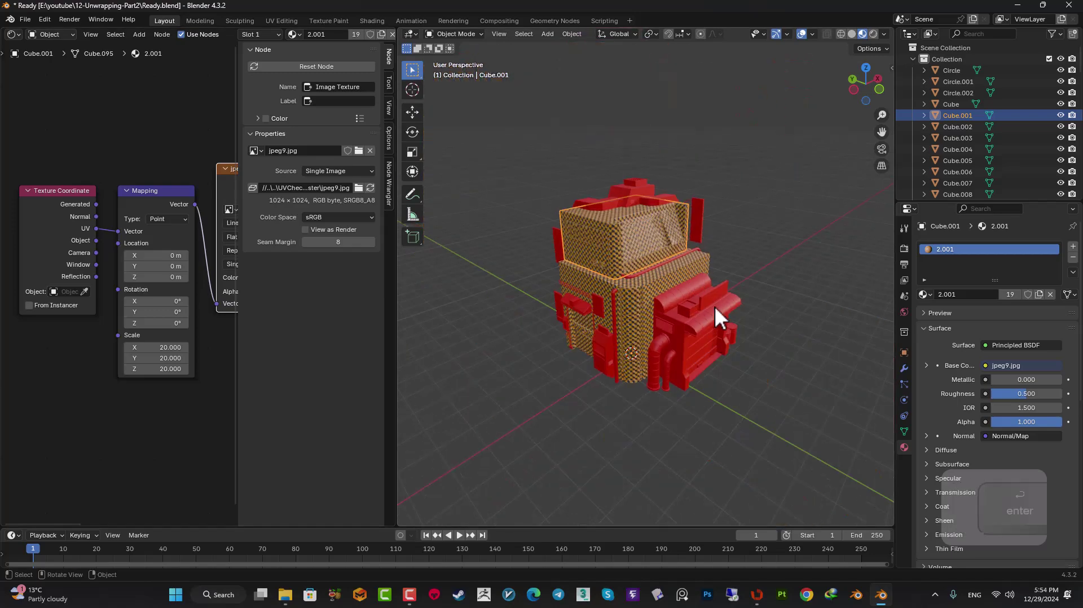
- Copy the checker texture nodes into the red details' material, connect them to its Base Color, and inspect the model
scroll(156, 300, down, 5)
middle_drag(157, 299, 85, 291)
drag(23, 208, 130, 299)
key(ctrl+c)
click(713, 299)
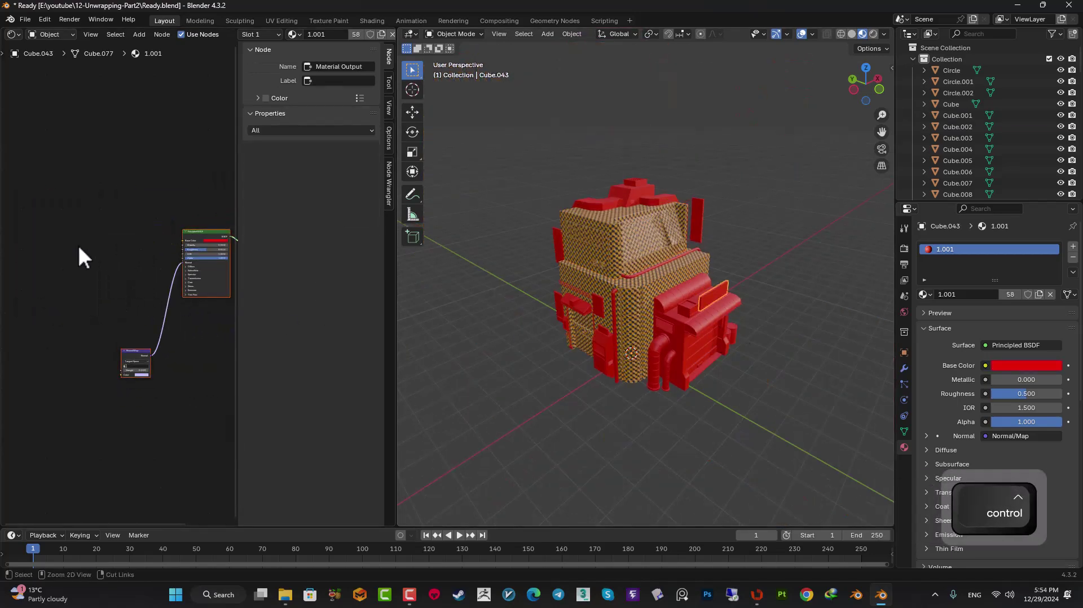
scroll(85, 254, up, 2)
key(ctrl+v)
drag(156, 188, 213, 220)
scroll(483, 319, up, 6)
middle_drag(689, 342, 620, 341)
scroll(483, 318, down, 5)
scroll(621, 341, down, 4)
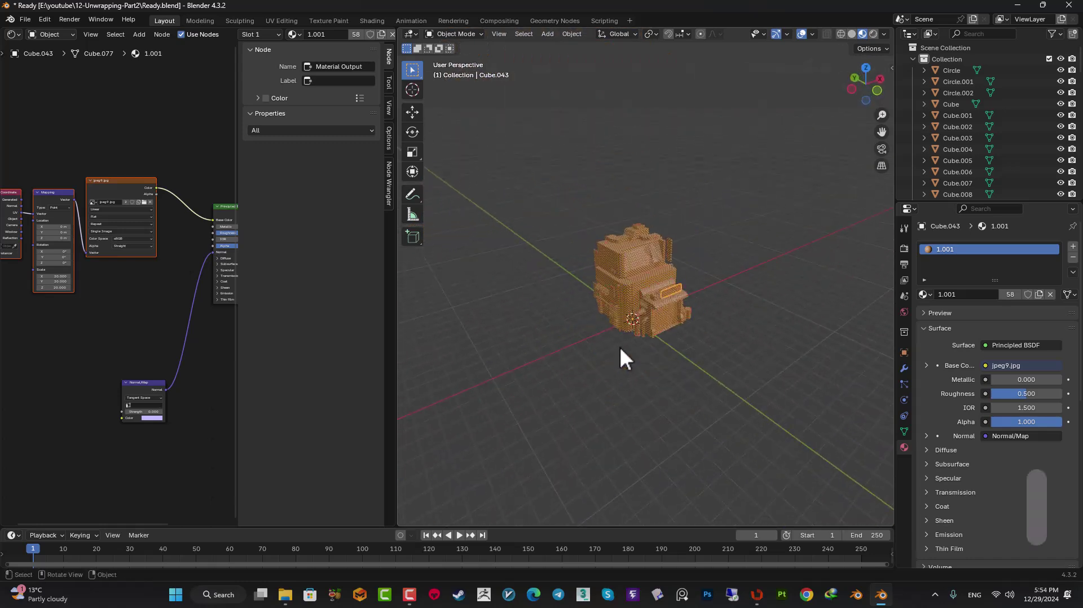
- Undo the checker texture changes on both the red and blue materials
key(ctrl+z)
key(ctrl+z)
key(ctrl+z)
key(ctrl+z)
key(ctrl+z)
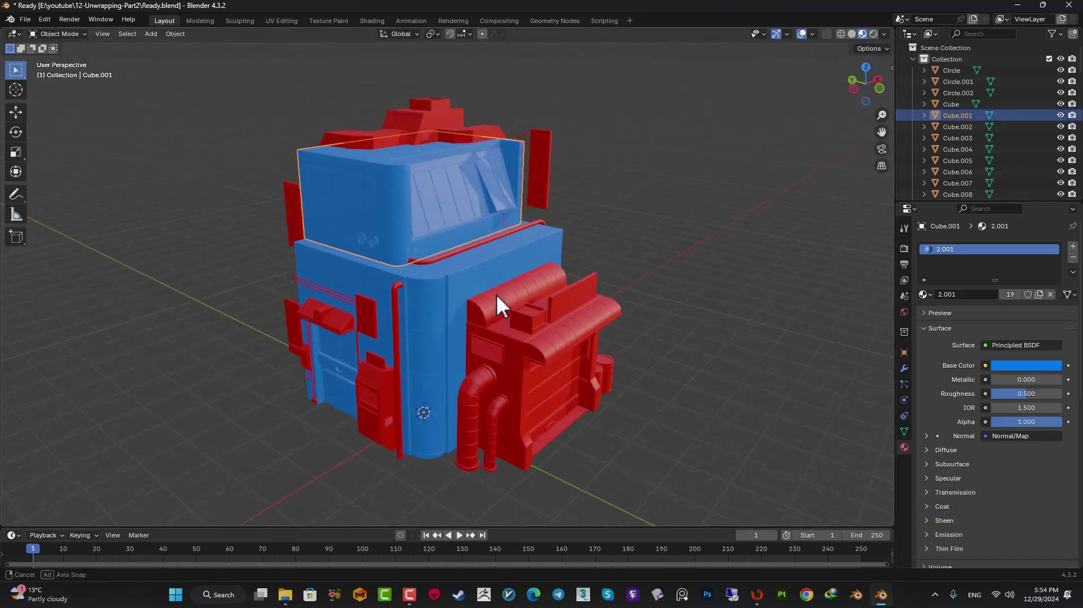